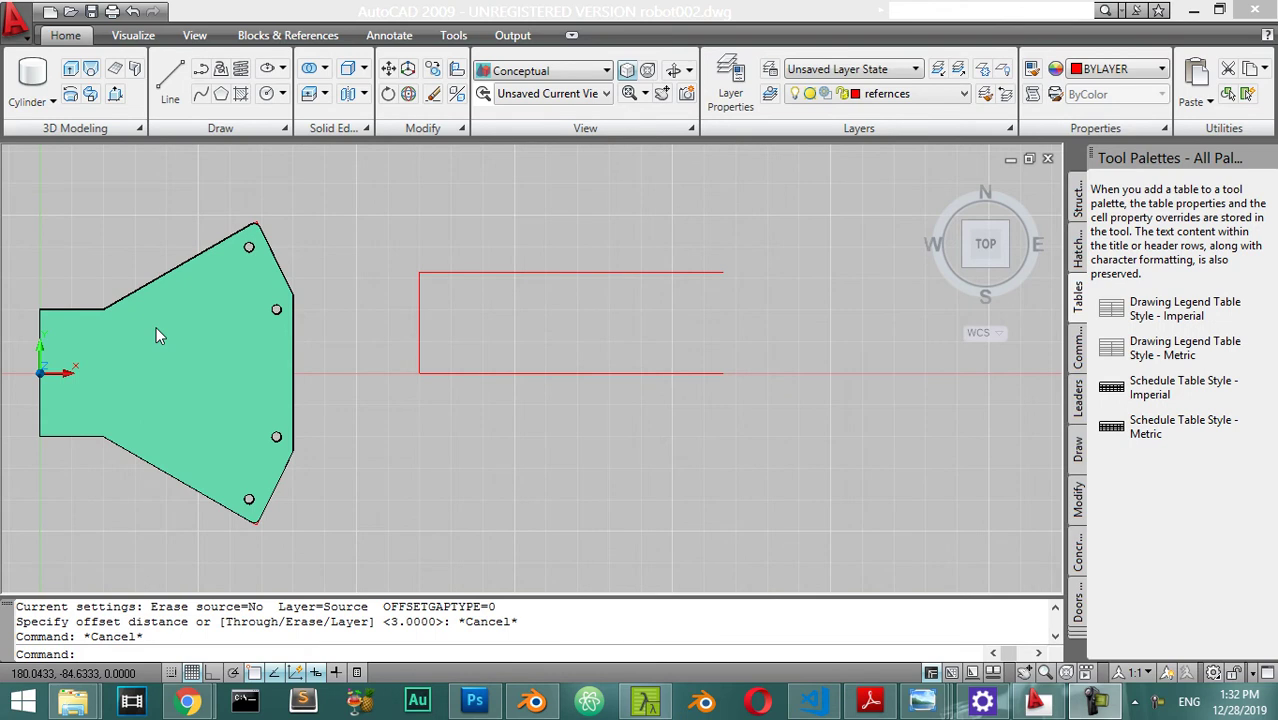
# Step: Examine the rendered robot parts in the reference image in Windows Photo Viewer, then return to the AutoCAD drawing
pyautogui.moveTo(921, 705)
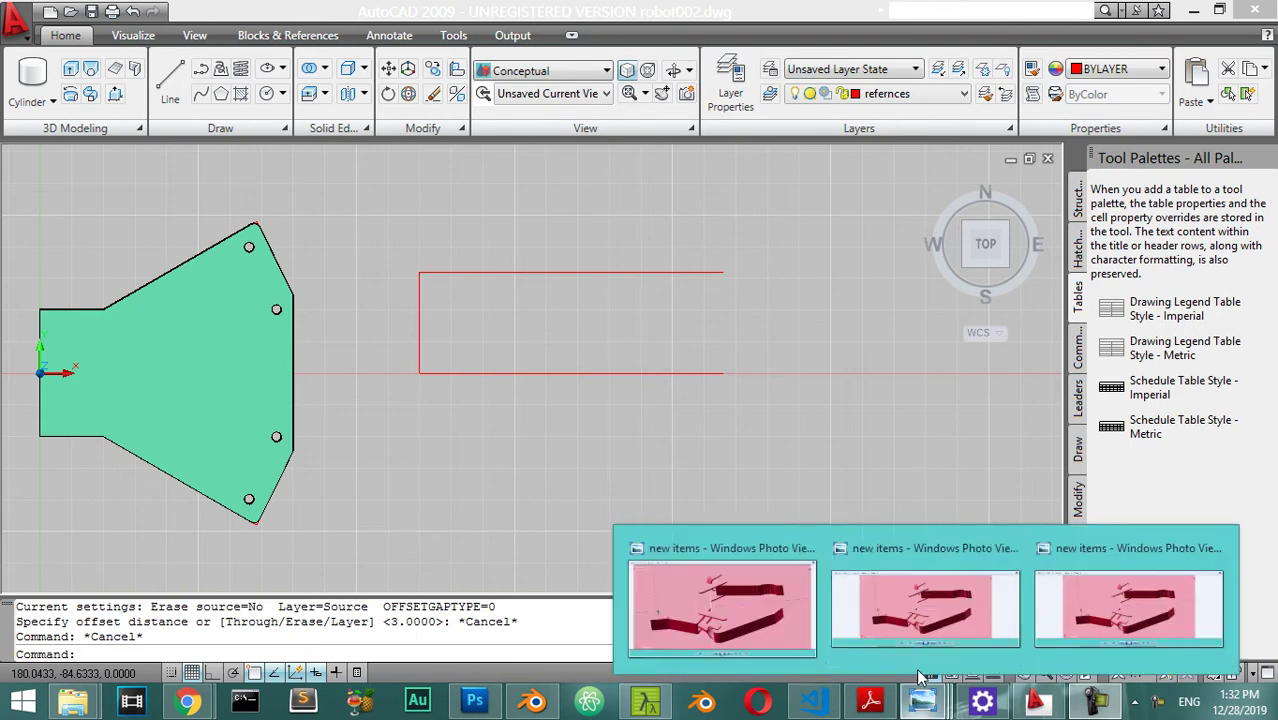
pyautogui.click(1050, 590)
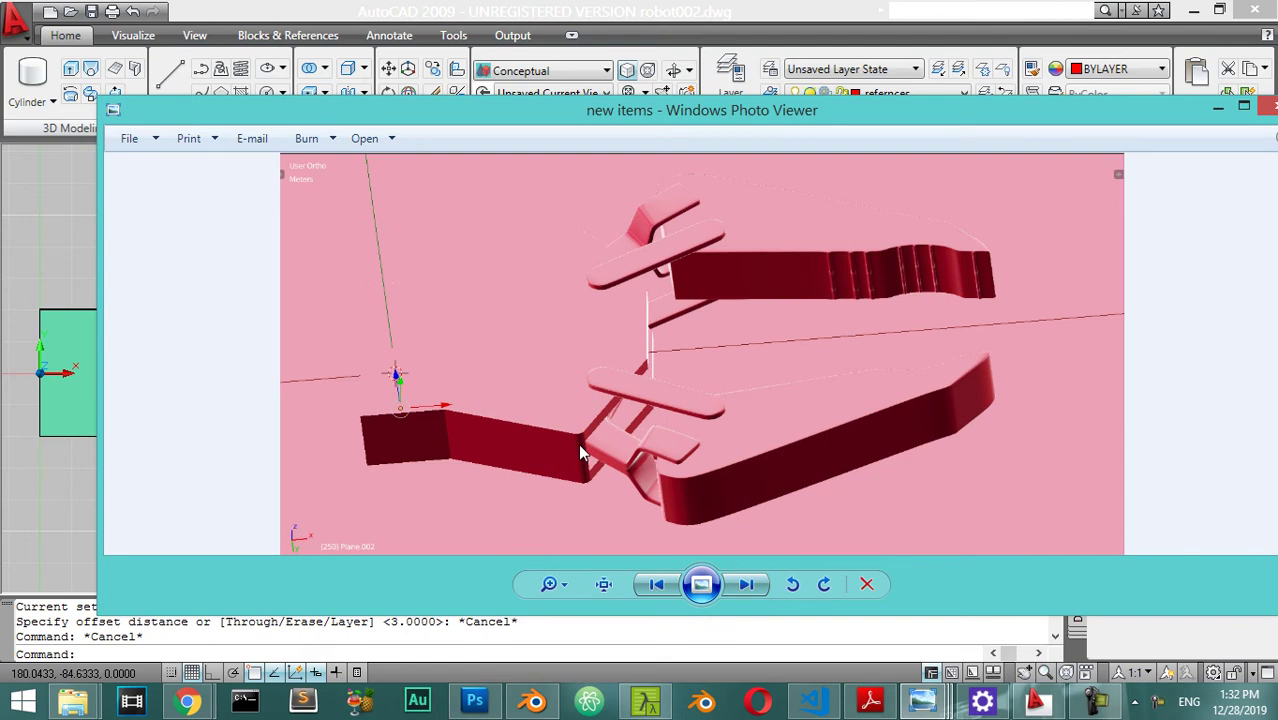
pyautogui.click(585, 20)
# Step: Erase the three red reference lines beside the green plate
pyautogui.scroll(2, 653, 322)
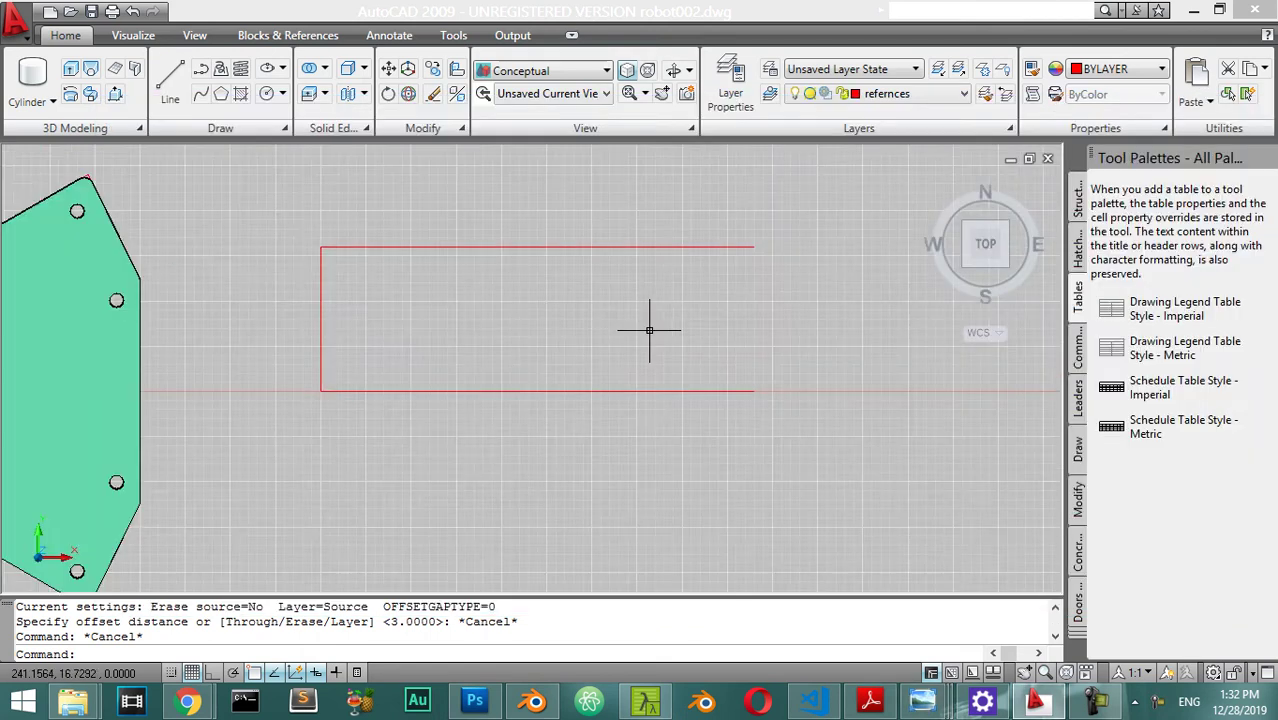
pyautogui.scroll(-2, 614, 353)
pyautogui.scroll(2, 618, 320)
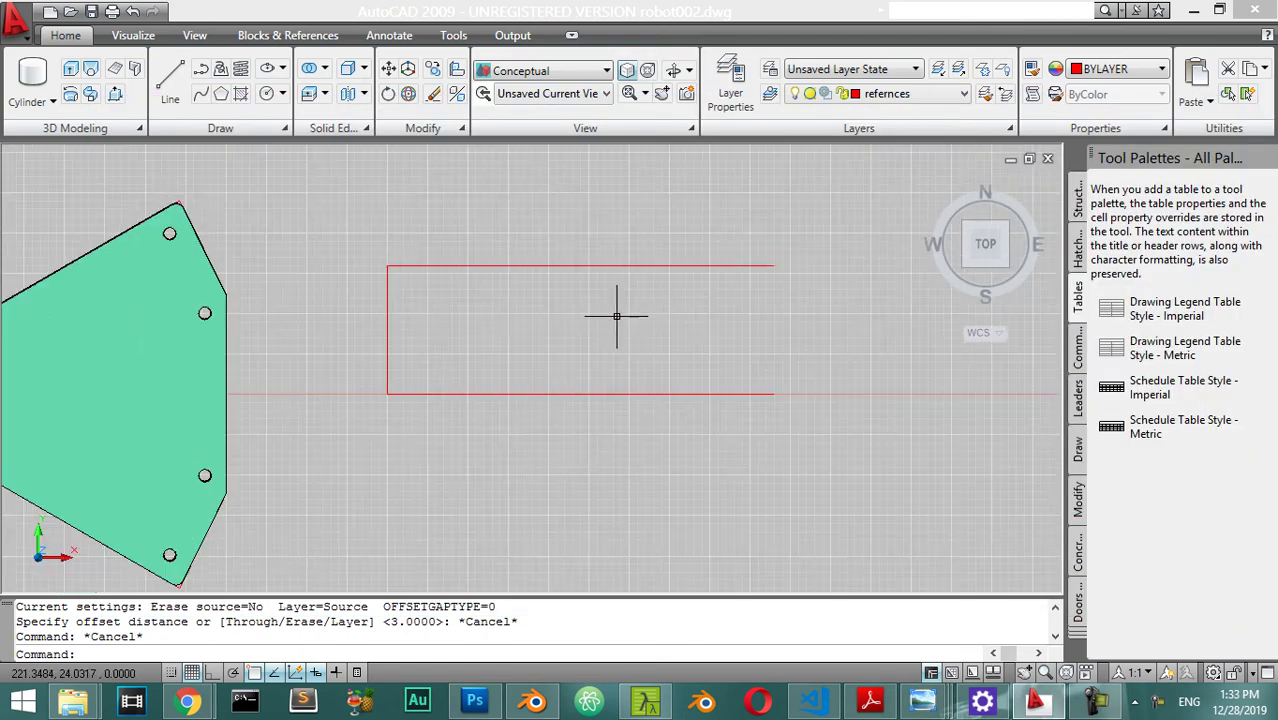
pyautogui.click(900, 230)
pyautogui.click(355, 431)
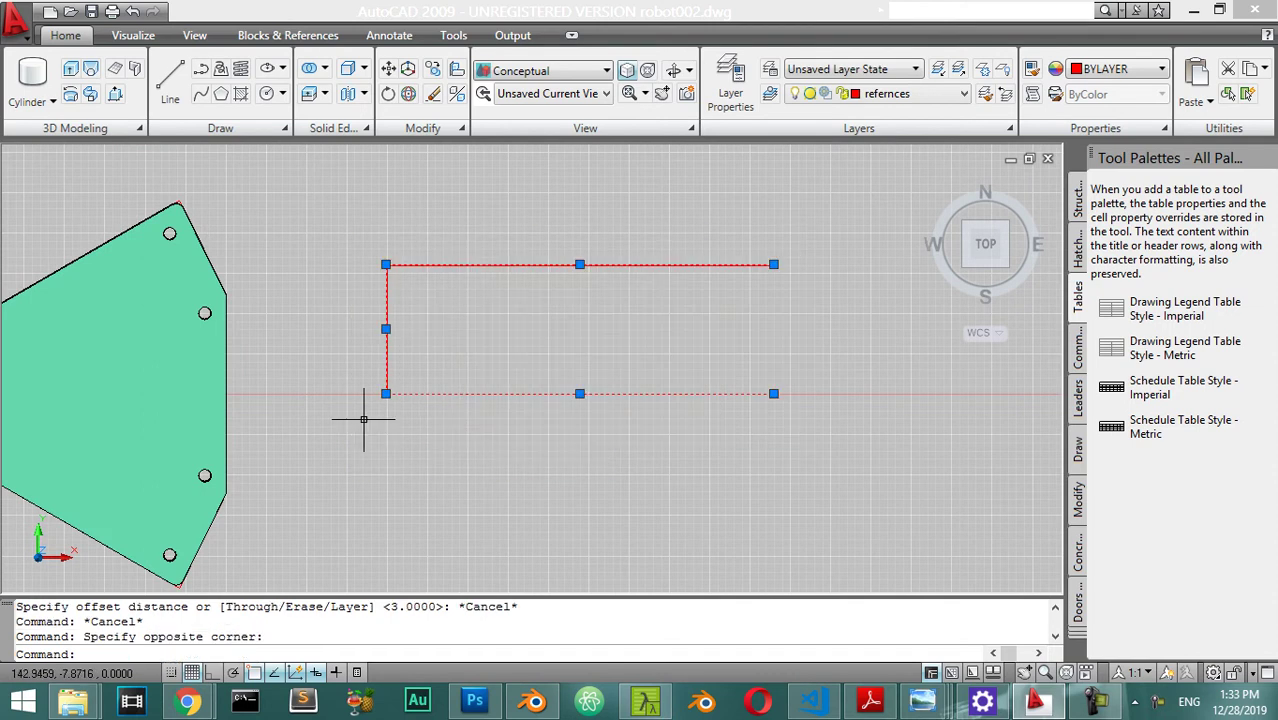
pyautogui.write('e')
pyautogui.press('Return')
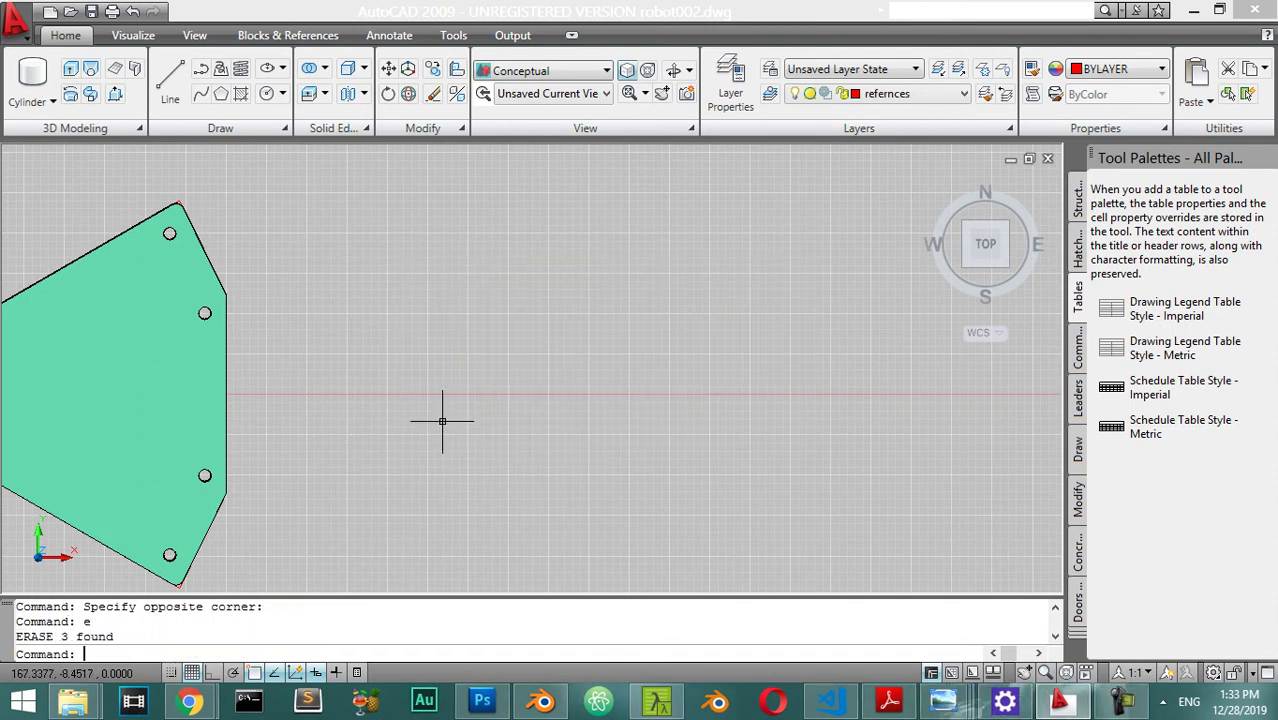
# Step: Draw a horizontal line 120 units long to the right from 150,0, with Ortho mode on
pyautogui.write('l')
pyautogui.press('Return')
pyautogui.scroll(-2, 291, 355)
pyautogui.write('150,0')
pyautogui.press('Return')
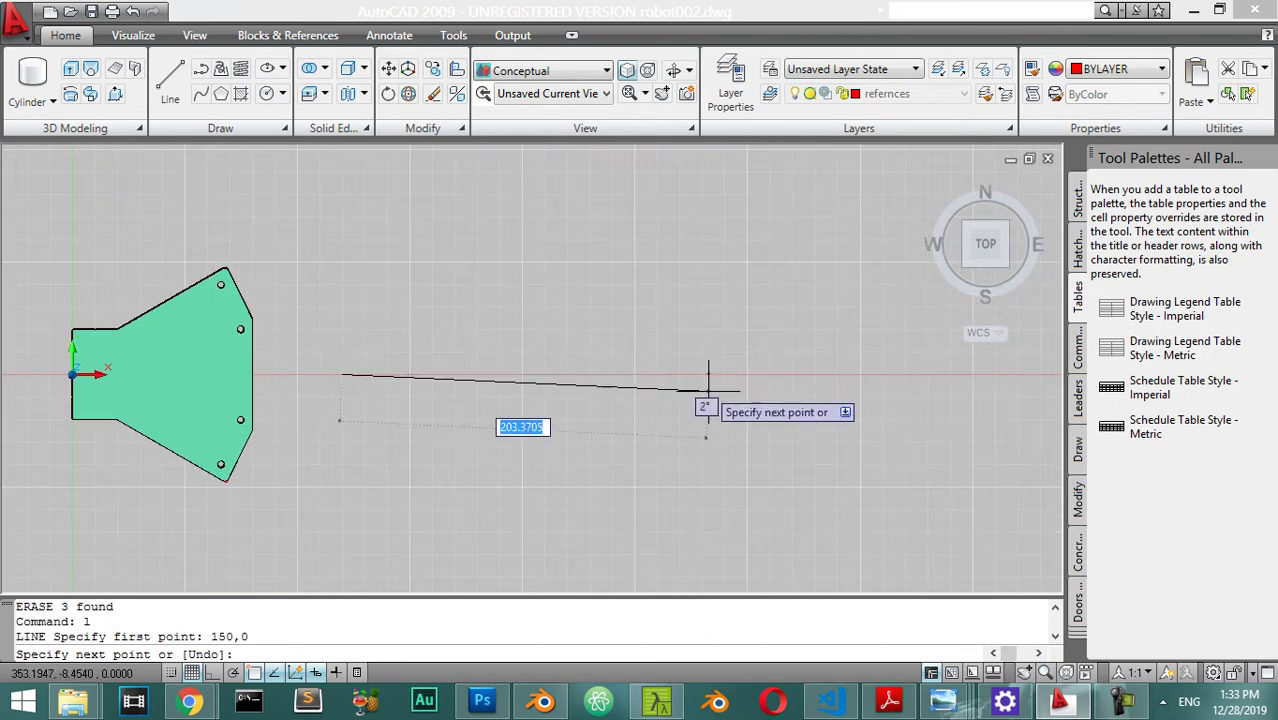
pyautogui.rightClick(212, 672)
pyautogui.moveTo(268, 661)
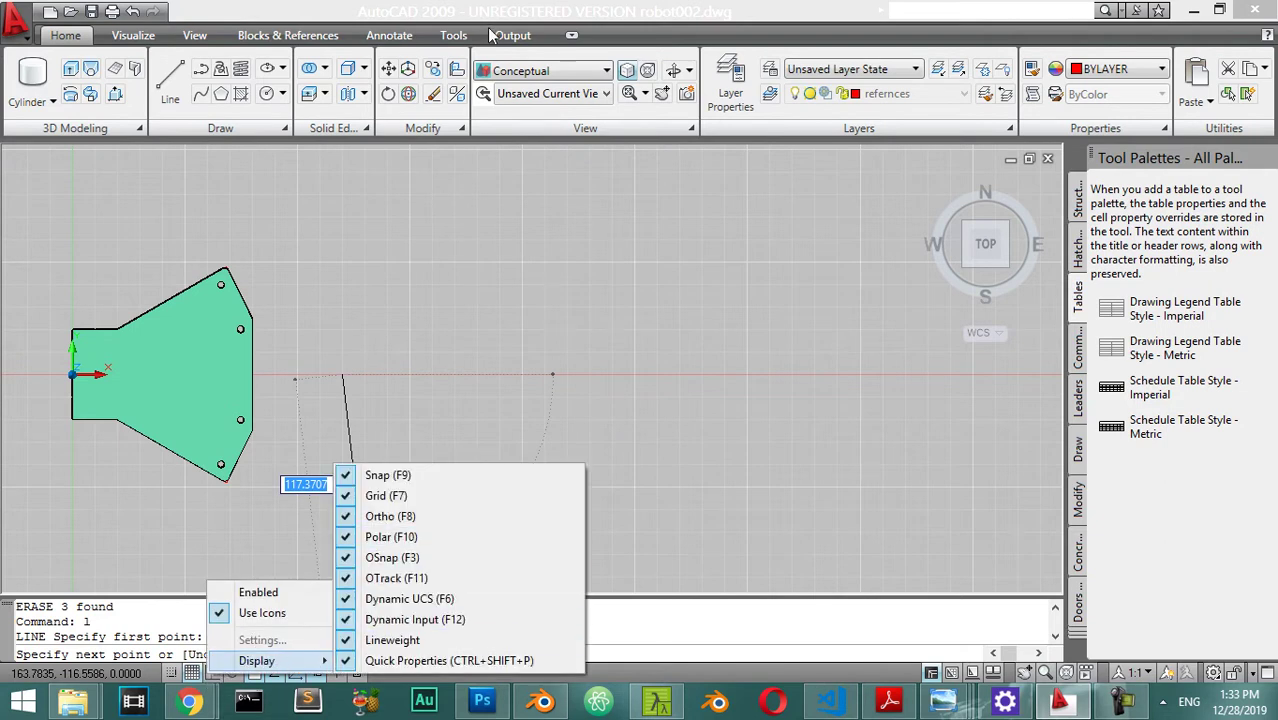
pyautogui.click(390, 537)
pyautogui.press('F8')
pyautogui.write('120')
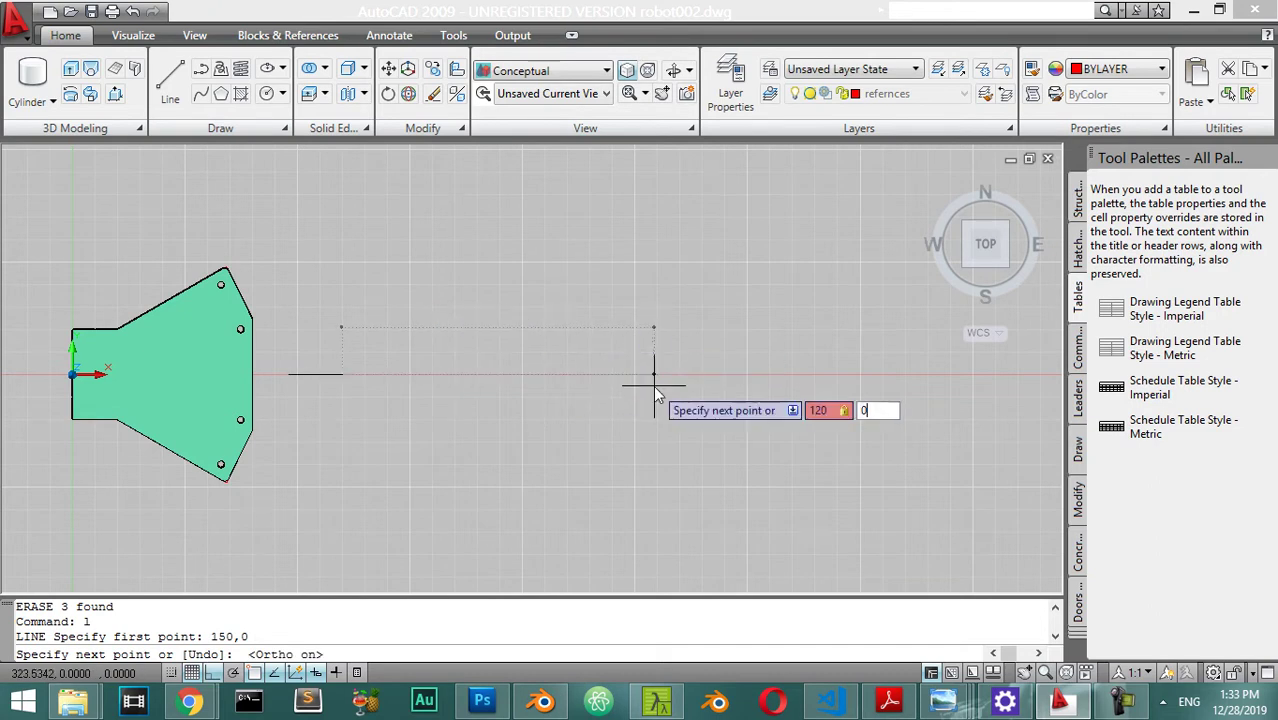
pyautogui.press('Return')
pyautogui.press('Return')
# Step: Offset the horizontal line 40 units upward
pyautogui.click(509, 334)
pyautogui.click(432, 401)
pyautogui.press('Return')
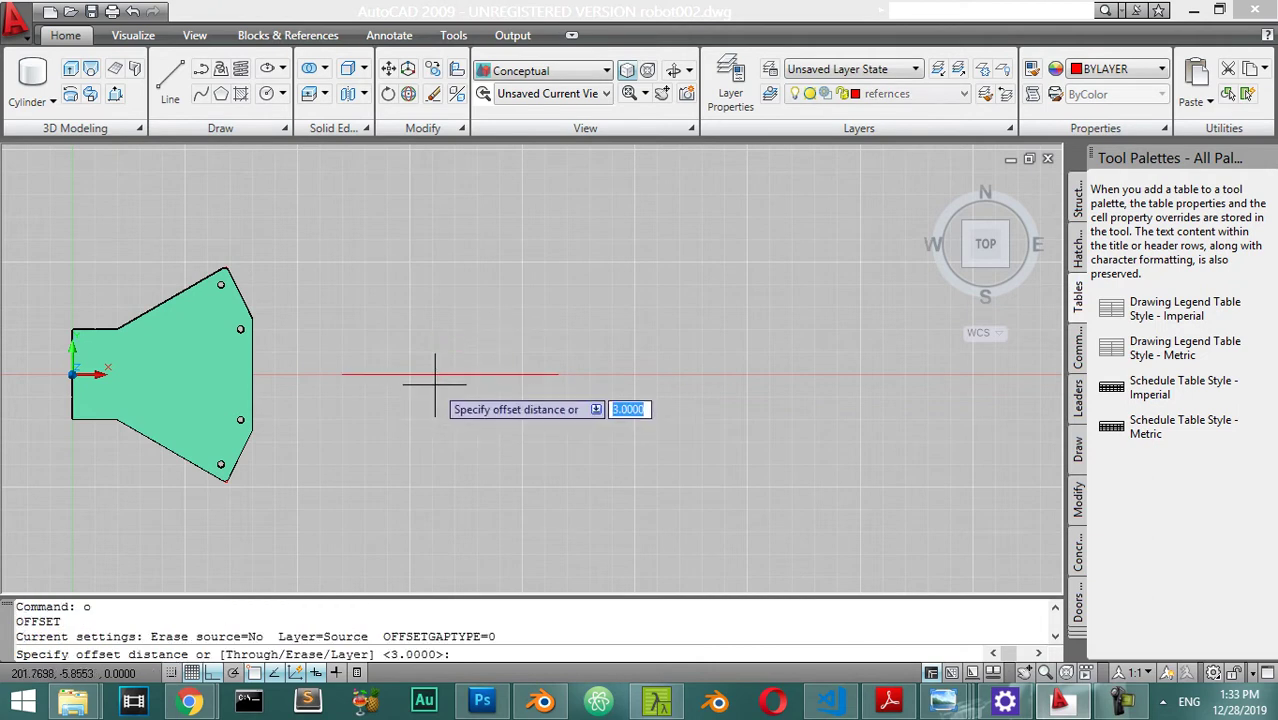
pyautogui.press('Return')
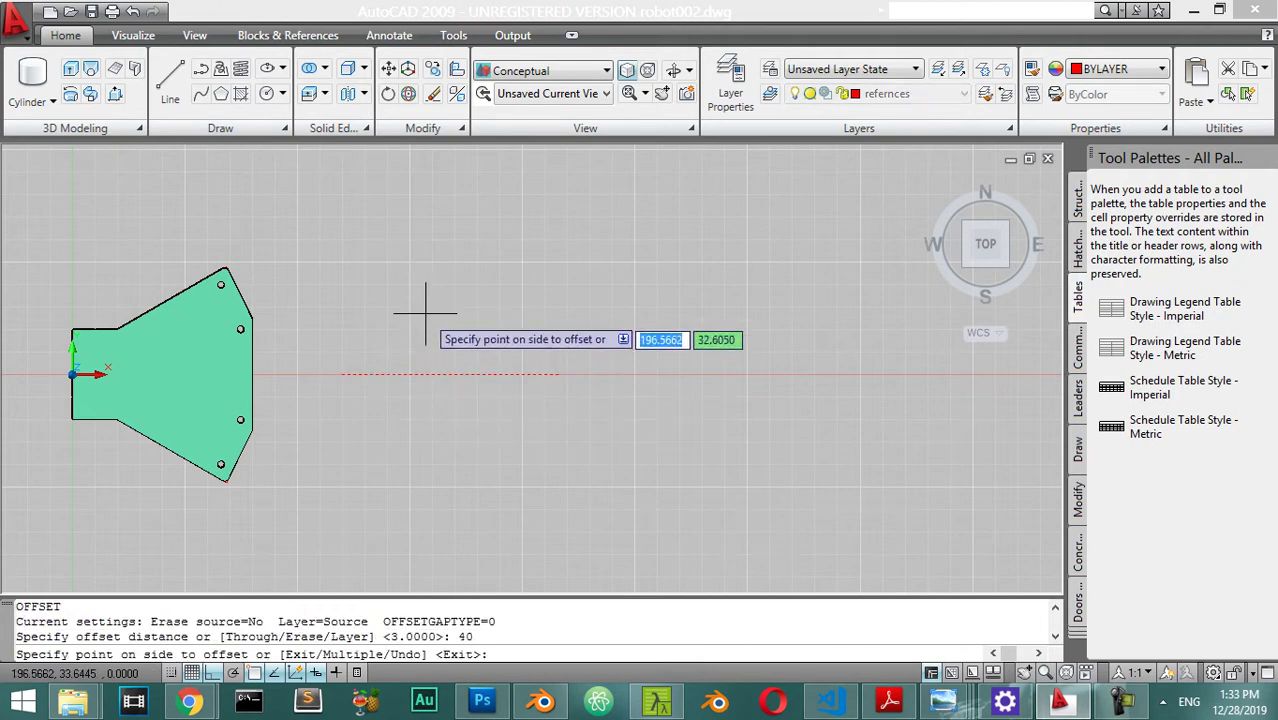
pyautogui.click(428, 312)
pyautogui.scroll(3, 392, 346)
pyautogui.press('Escape')
# Step: Draw a vertical line joining the left ends of the two horizontal lines
pyautogui.write('l')
pyautogui.press('Return')
pyautogui.click(289, 257)
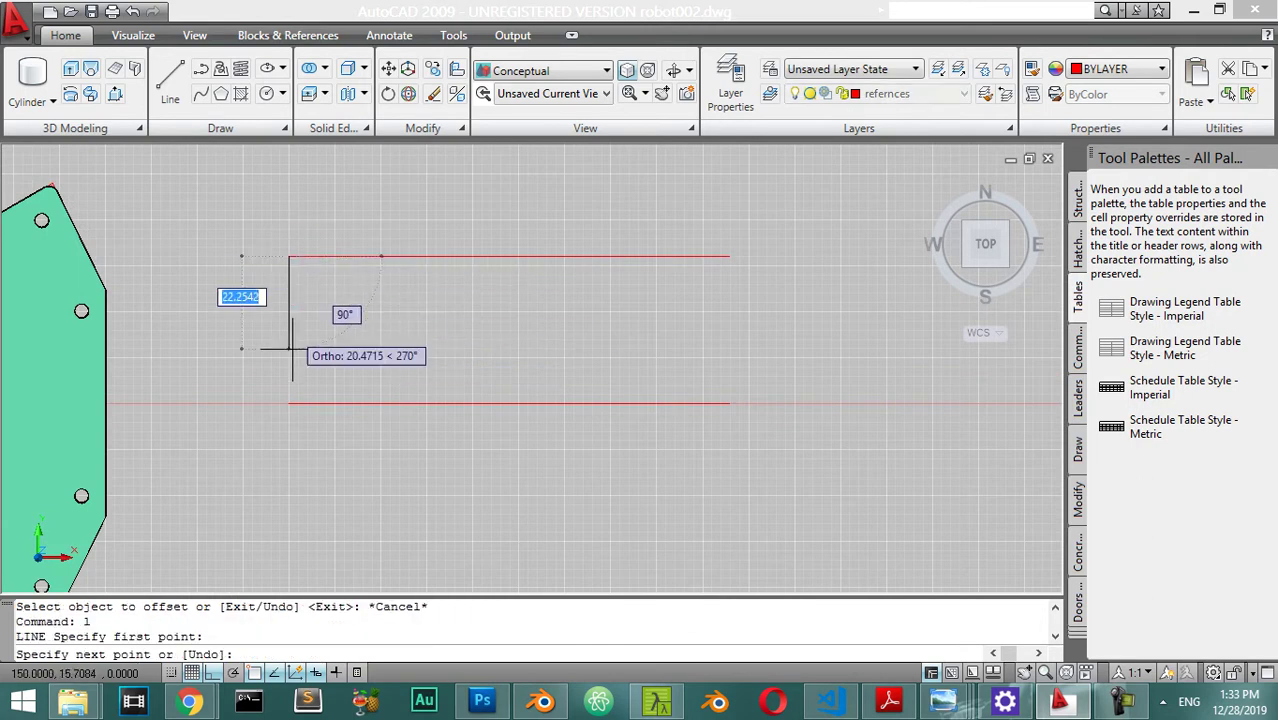
pyautogui.click(289, 403)
pyautogui.press('Return')
# Step: Offset the left vertical line 30 units to the right
pyautogui.click(369, 312)
pyautogui.click(250, 356)
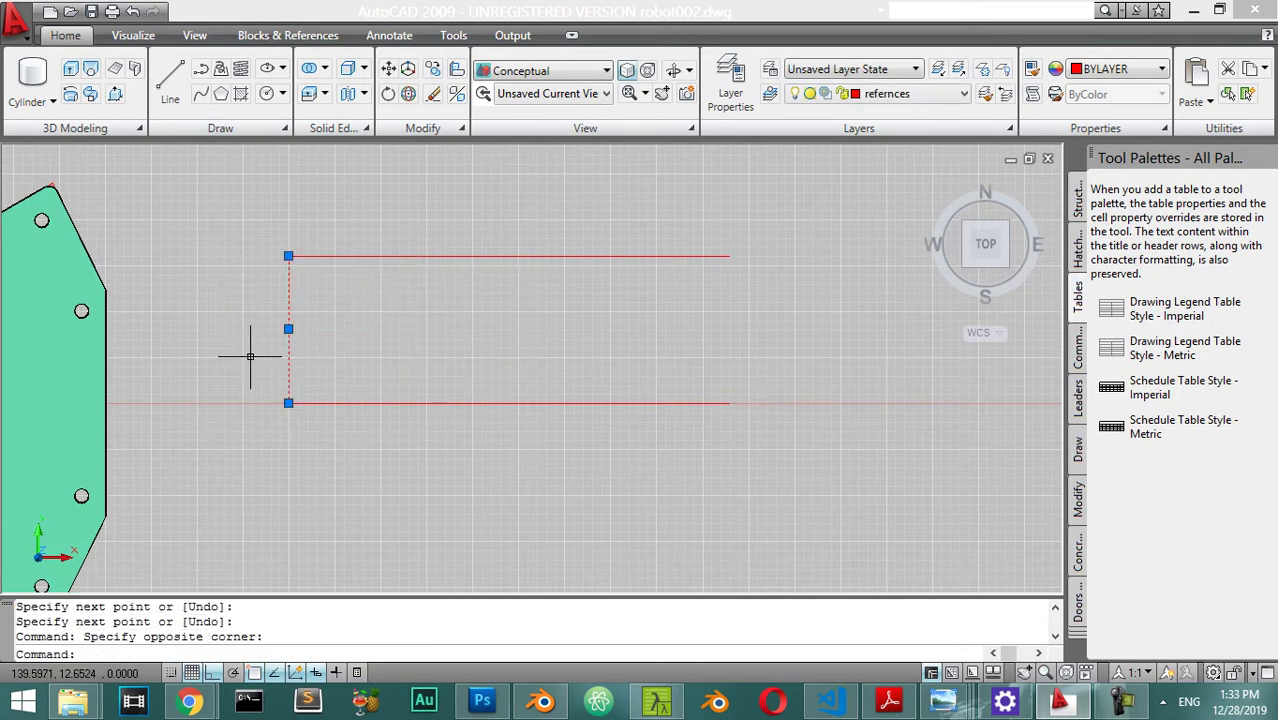
pyautogui.write('o')
pyautogui.press('Return')
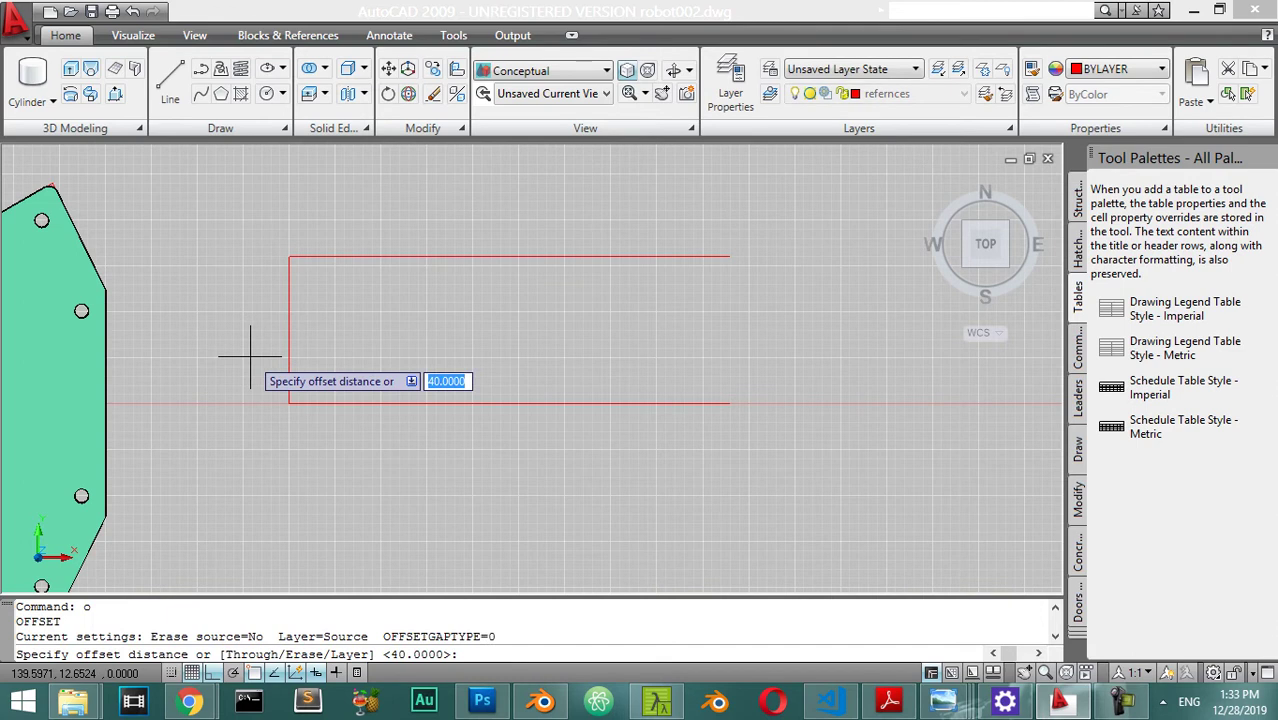
pyautogui.write('30')
pyautogui.press('Return')
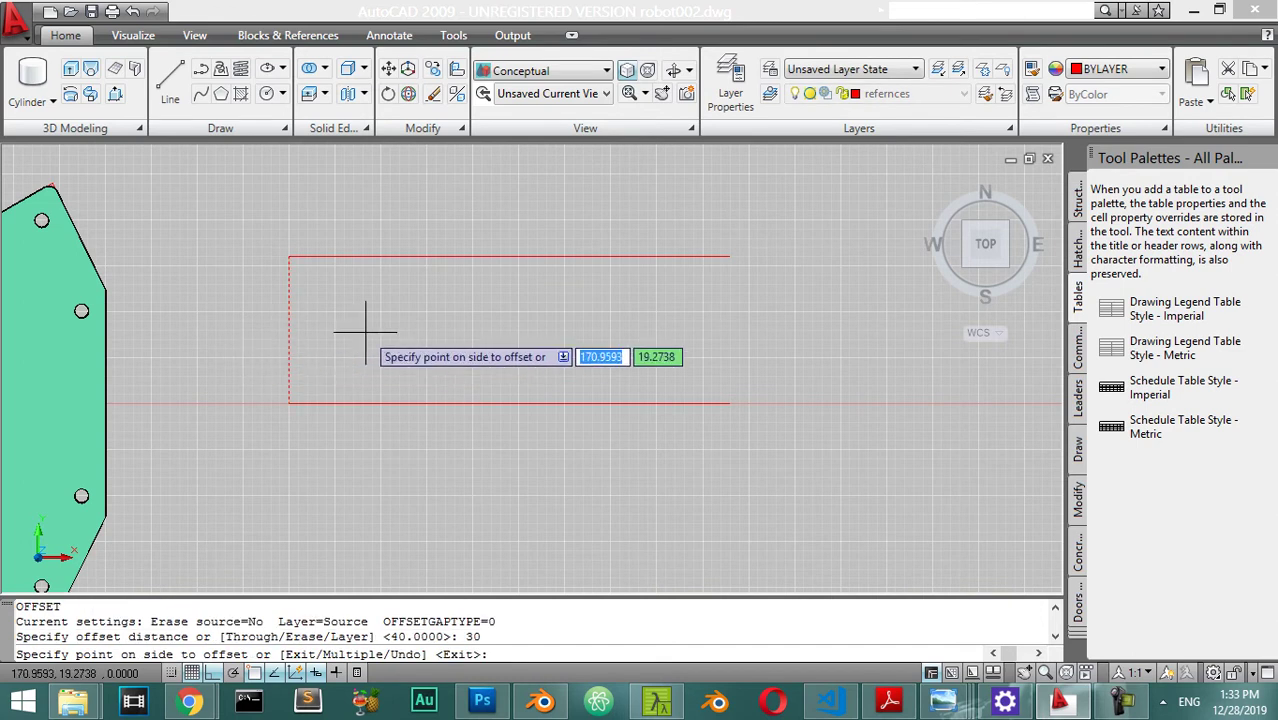
pyautogui.click(420, 340)
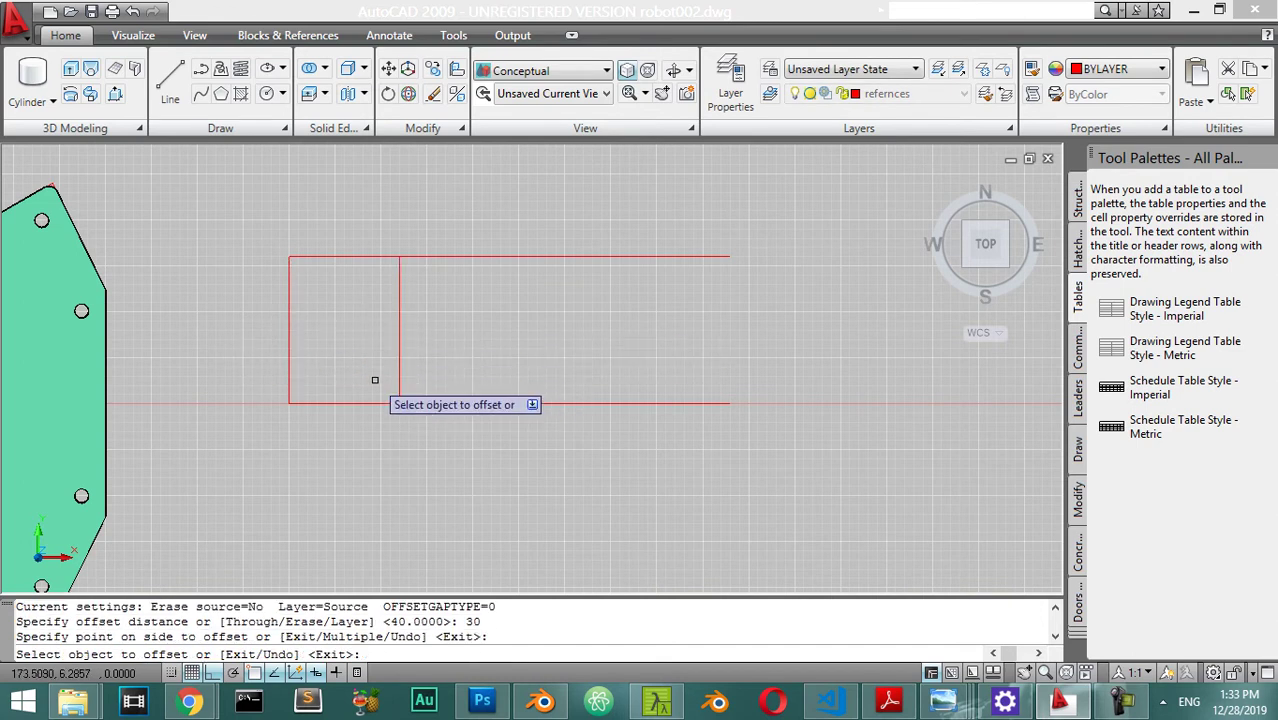
pyautogui.press('Escape')
# Step: With Ortho mode off, draw a diagonal from the offset line's lower end to the left end of the upper horizontal line
pyautogui.write('l')
pyautogui.press('Return')
pyautogui.click(401, 403)
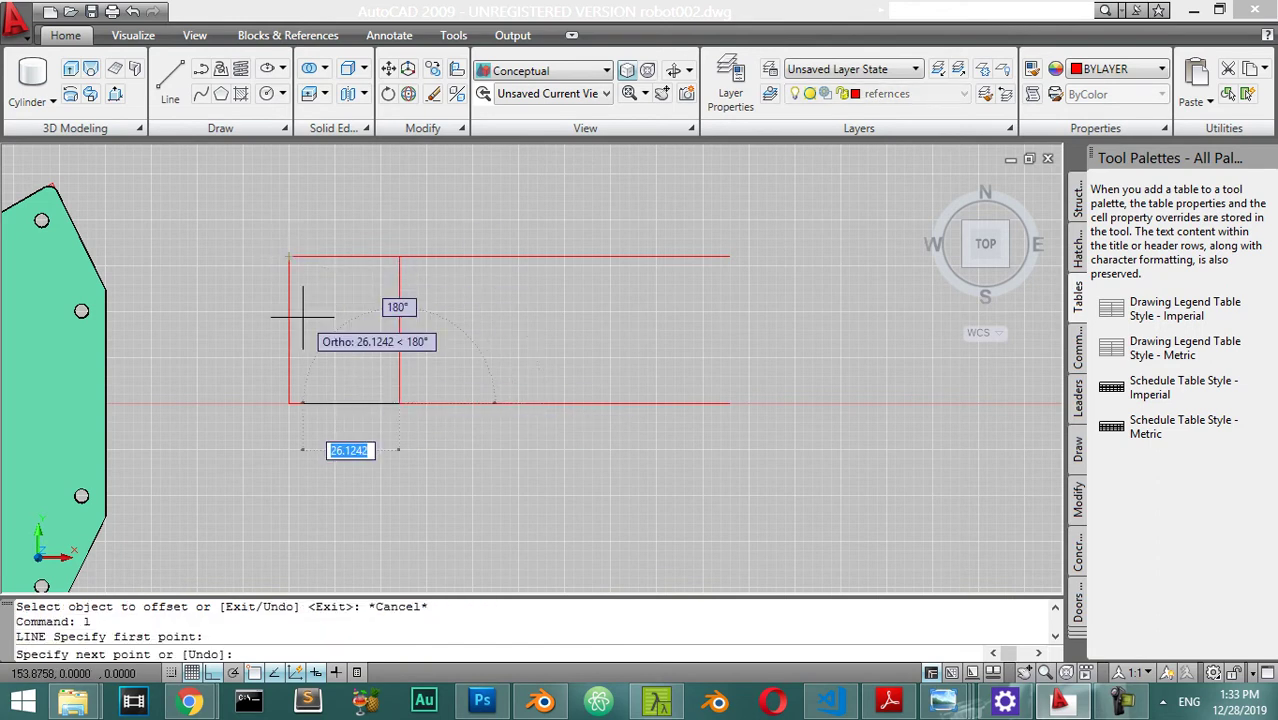
pyautogui.press('F8')
pyautogui.click(290, 258)
pyautogui.press('Return')
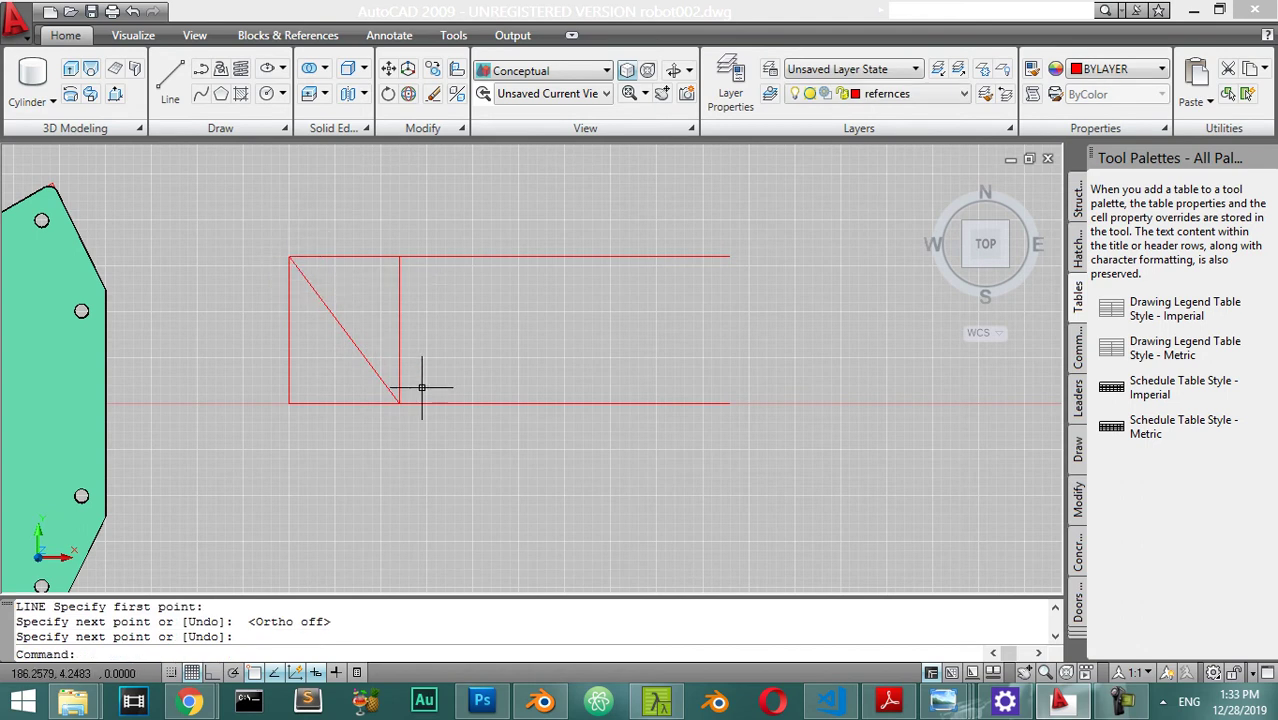
# Step: Try to trim the part of the lower horizontal line that extends left of the diagonal
pyautogui.press('Escape')
pyautogui.click(288, 329)
pyautogui.press('Escape')
pyautogui.write('tr')
pyautogui.press('Return')
pyautogui.press('Return')
pyautogui.click(334, 377)
pyautogui.click(317, 422)
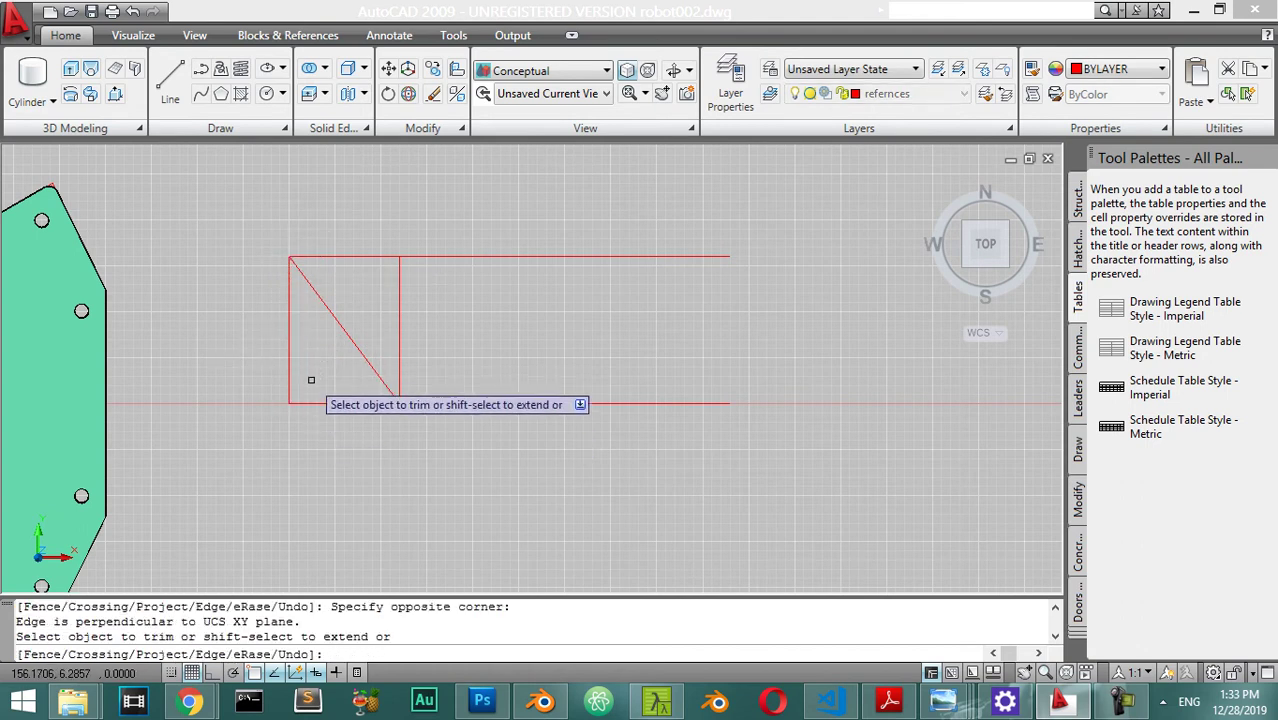
pyautogui.press('Escape')
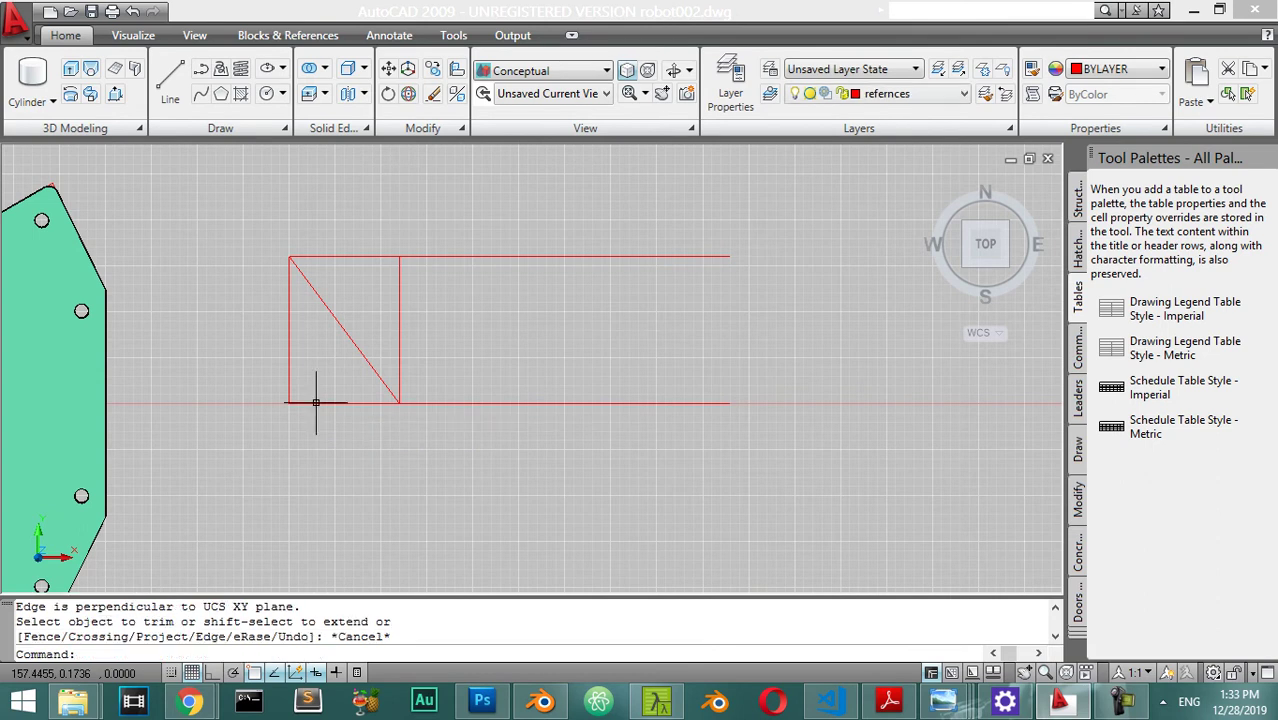
pyautogui.write('tr')
pyautogui.press('Return')
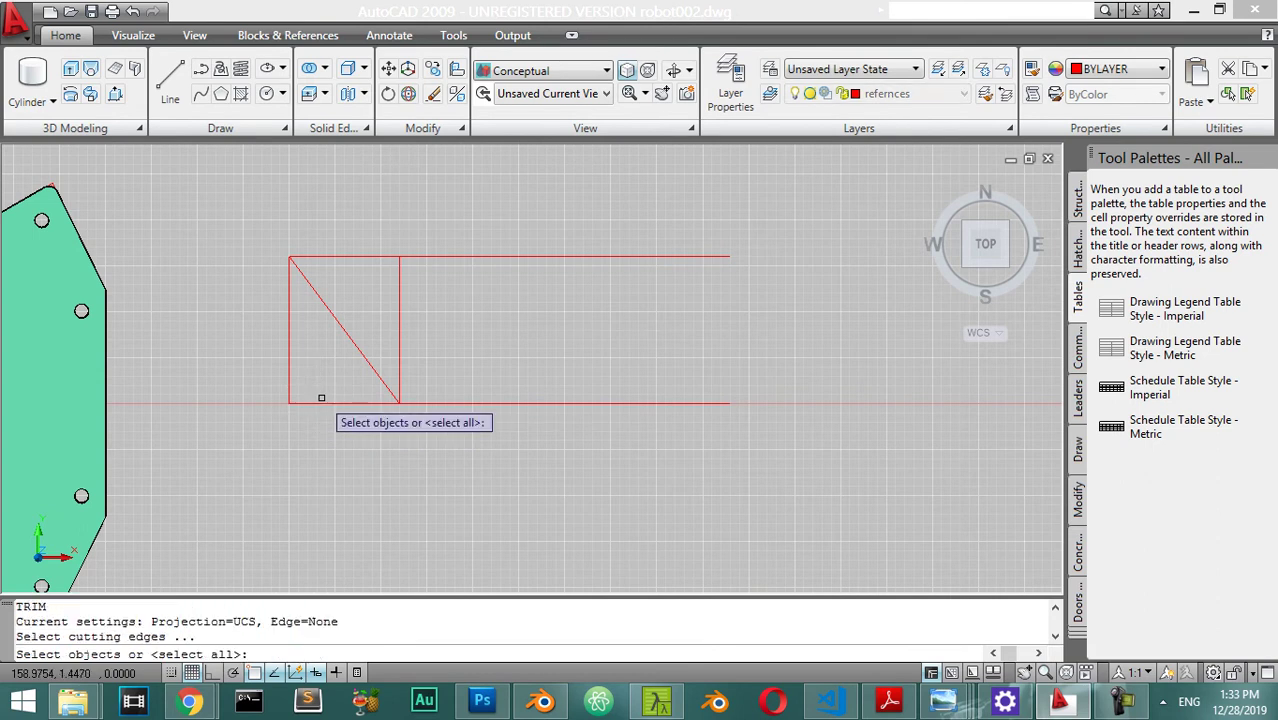
pyautogui.click(321, 400)
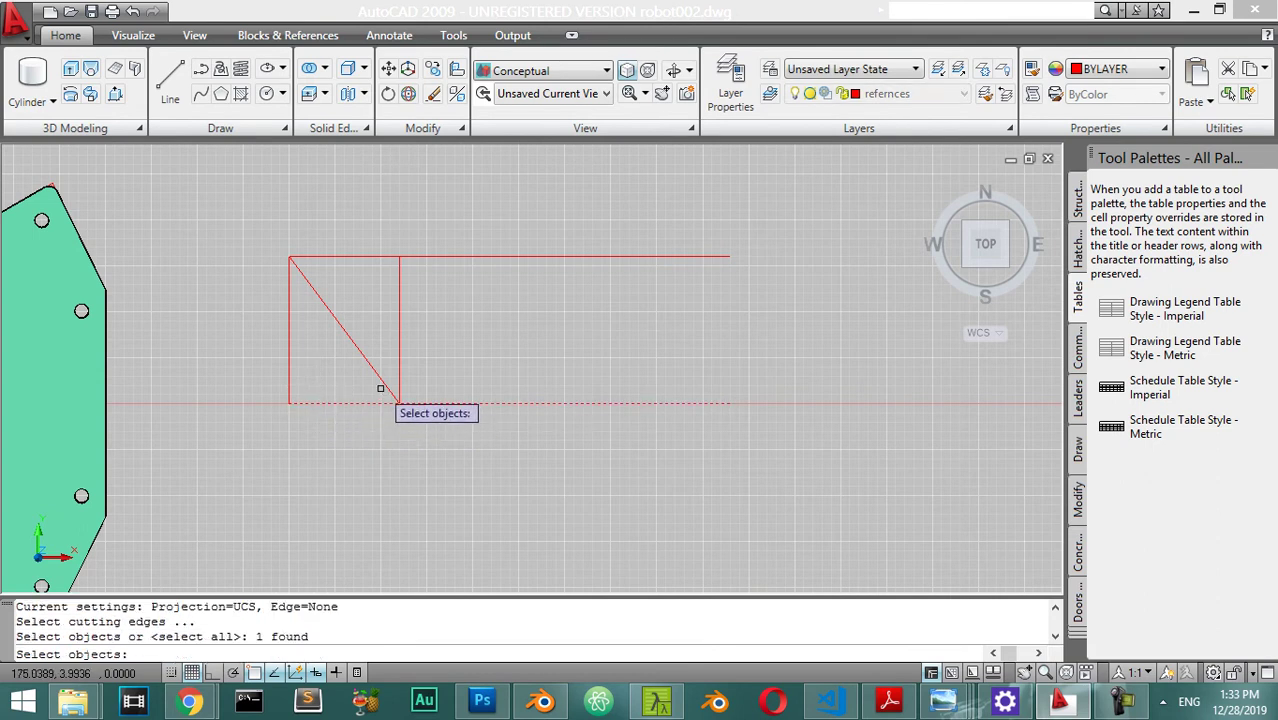
pyautogui.press('Escape')
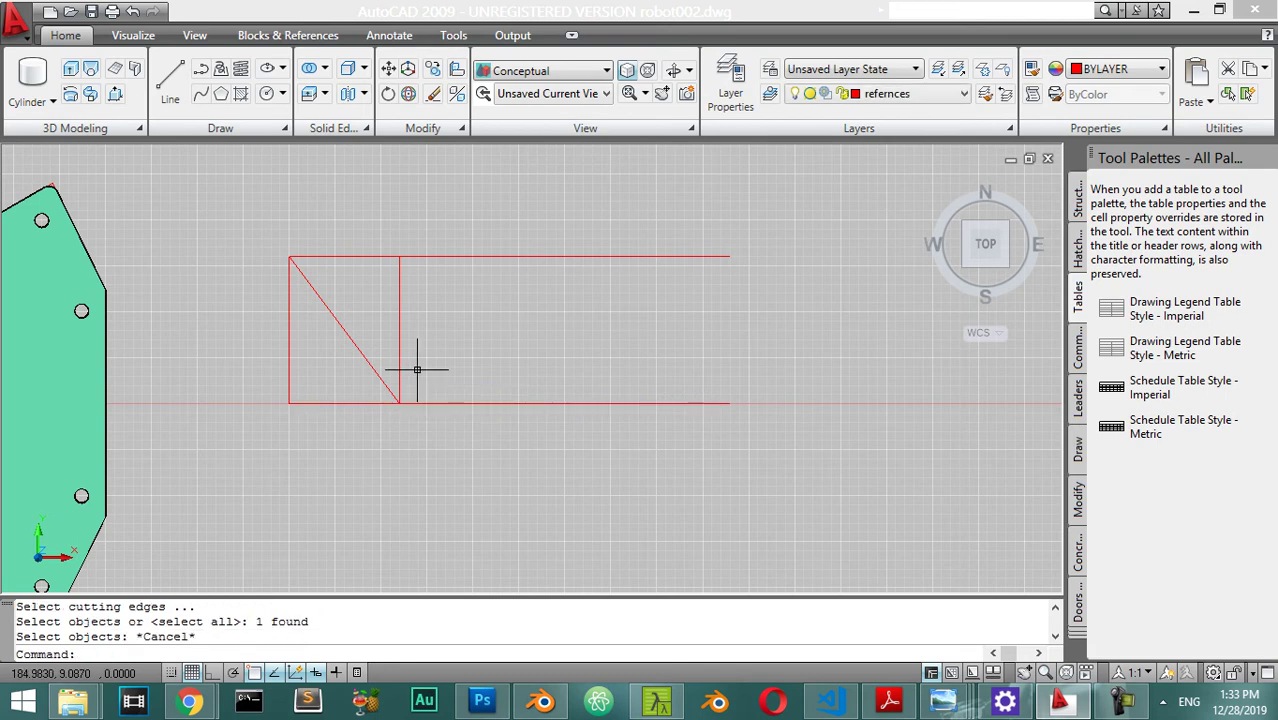
pyautogui.press('Return')
pyautogui.press('Return')
pyautogui.click(340, 406)
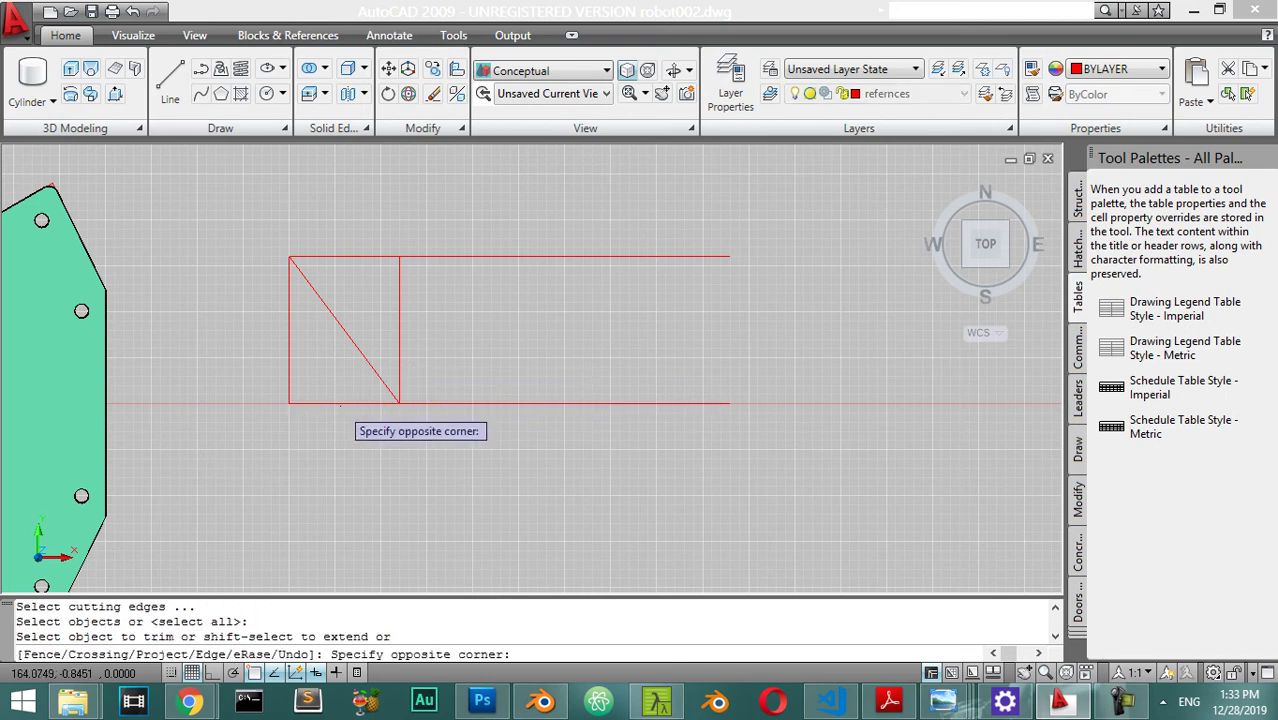
pyautogui.click(340, 395)
pyautogui.click(340, 382)
pyautogui.click(314, 415)
pyautogui.click(286, 414)
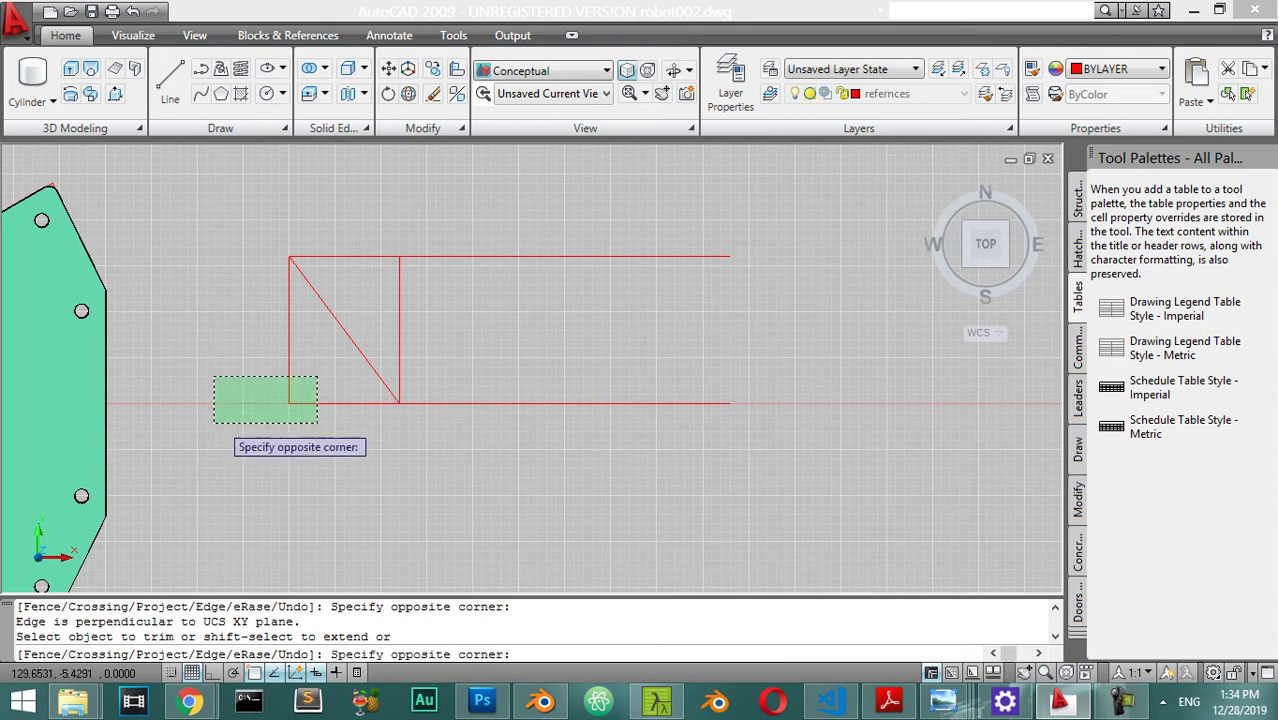
pyautogui.click(348, 404)
pyautogui.press('Escape')
# Step: Erase the left vertical line and its offset copy at the diagonal's lower end
pyautogui.click(320, 334)
pyautogui.click(269, 372)
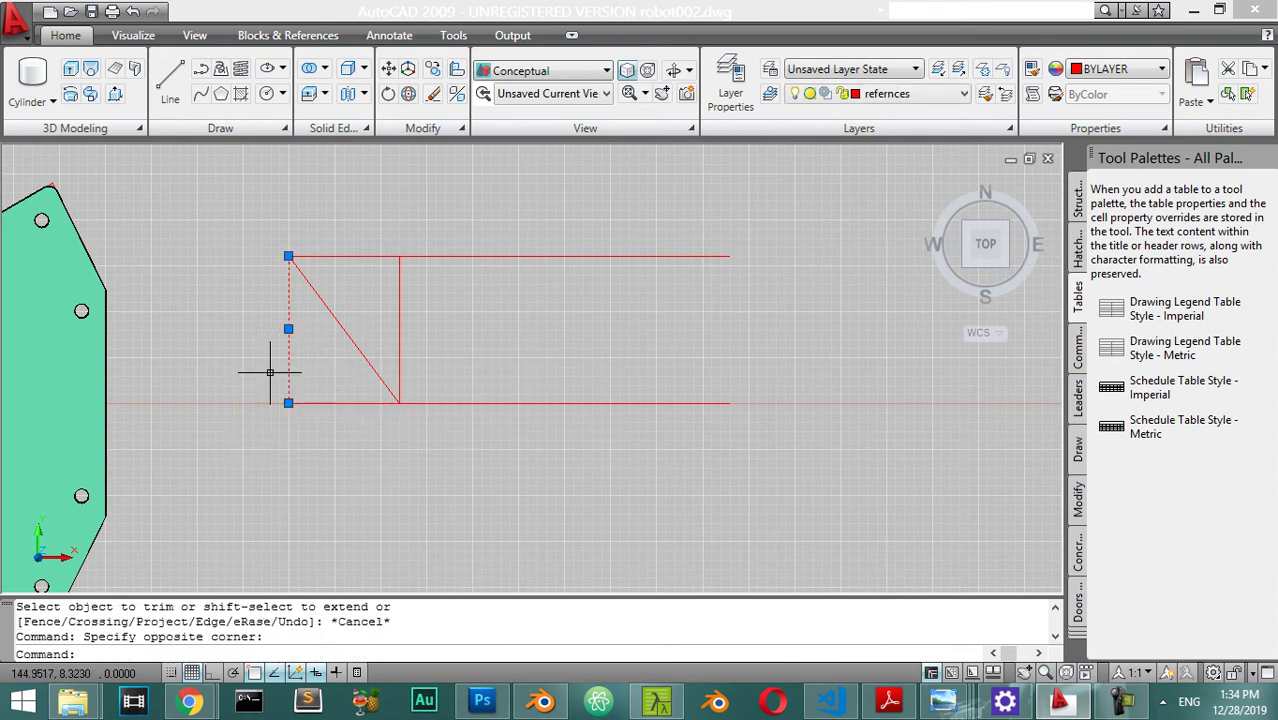
pyautogui.write('e')
pyautogui.press('Return')
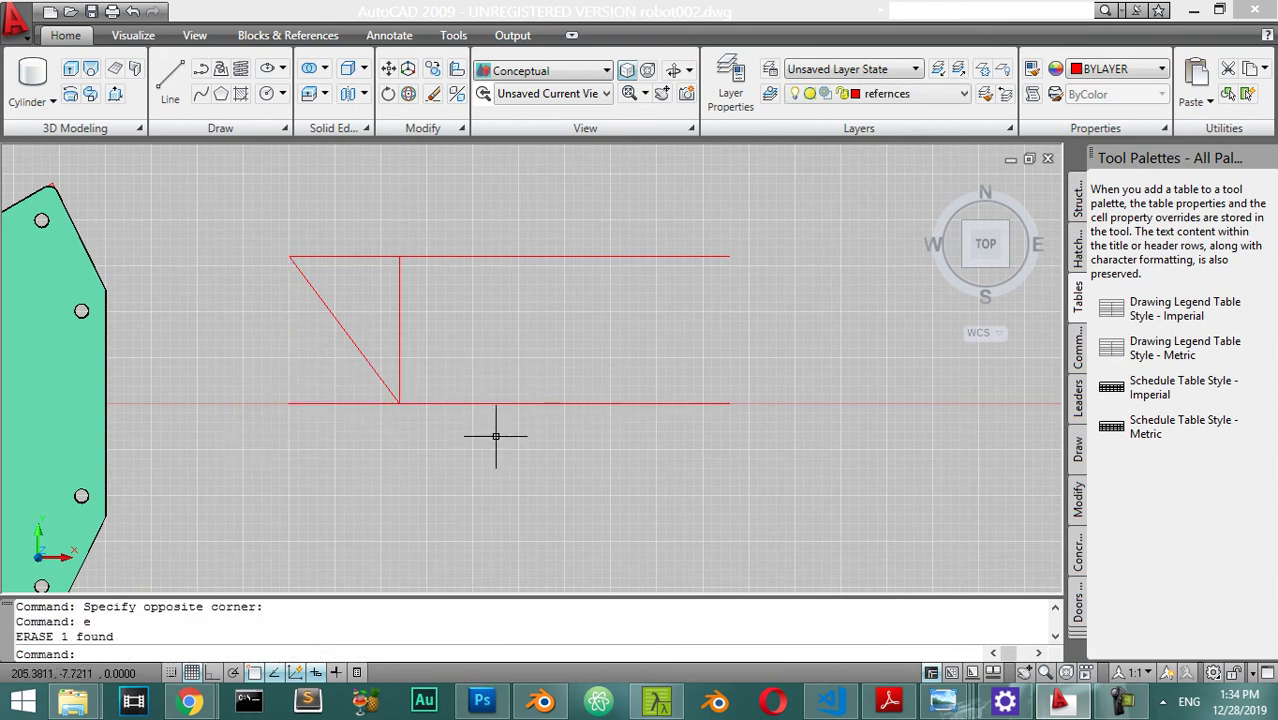
pyautogui.press('Escape')
pyautogui.click(452, 306)
pyautogui.click(345, 310)
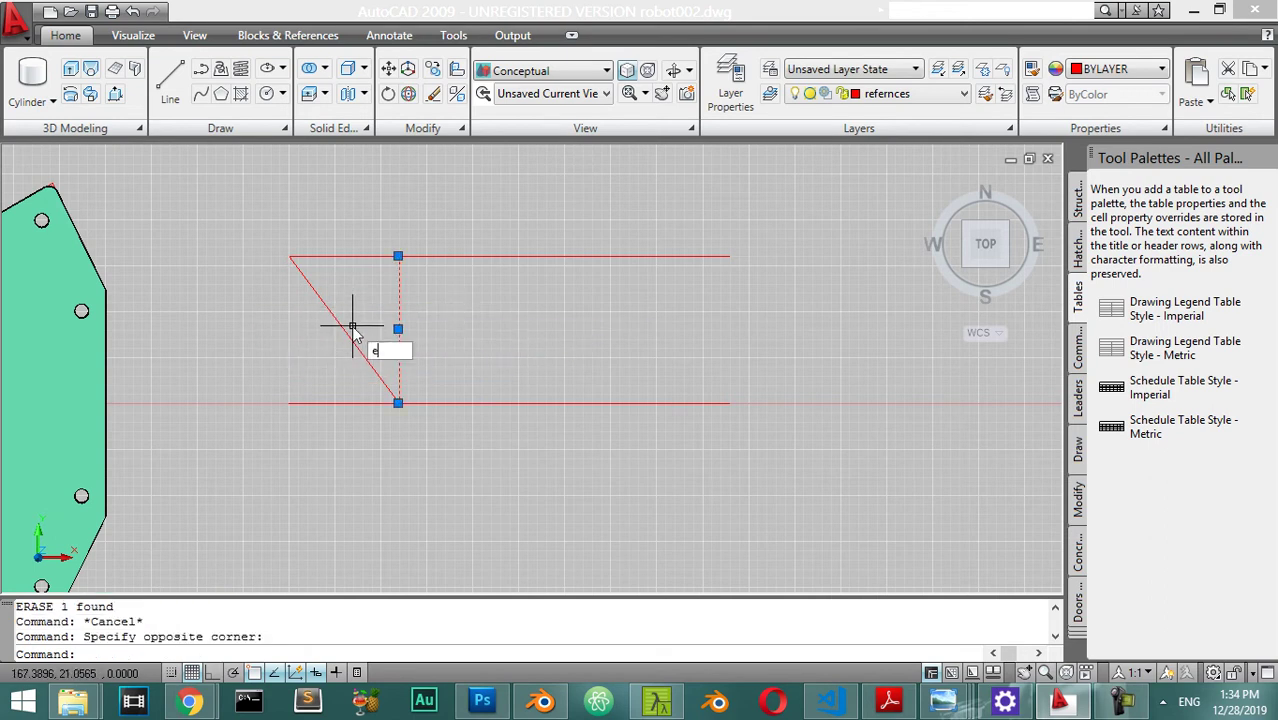
pyautogui.write('e')
pyautogui.press('Return')
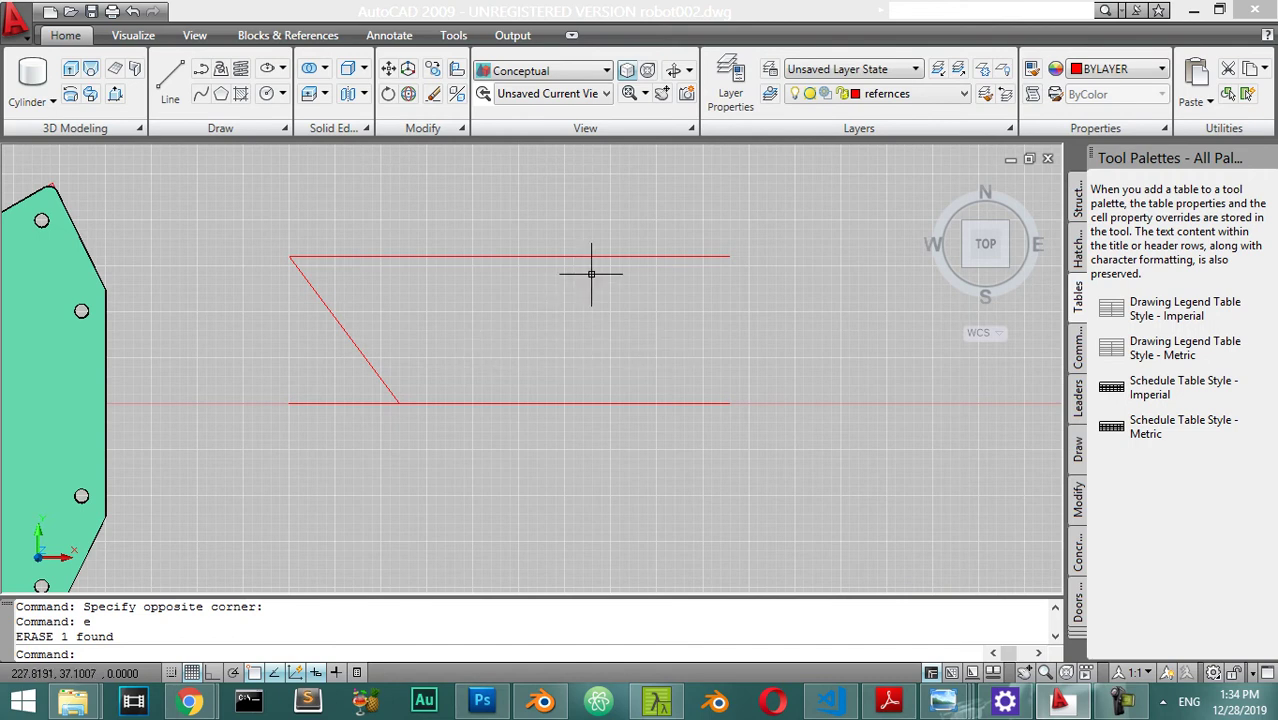
# Step: Draw a vertical line up from the diagonal's lower end to about half the height between the horizontal lines
pyautogui.scroll(2, 685, 314)
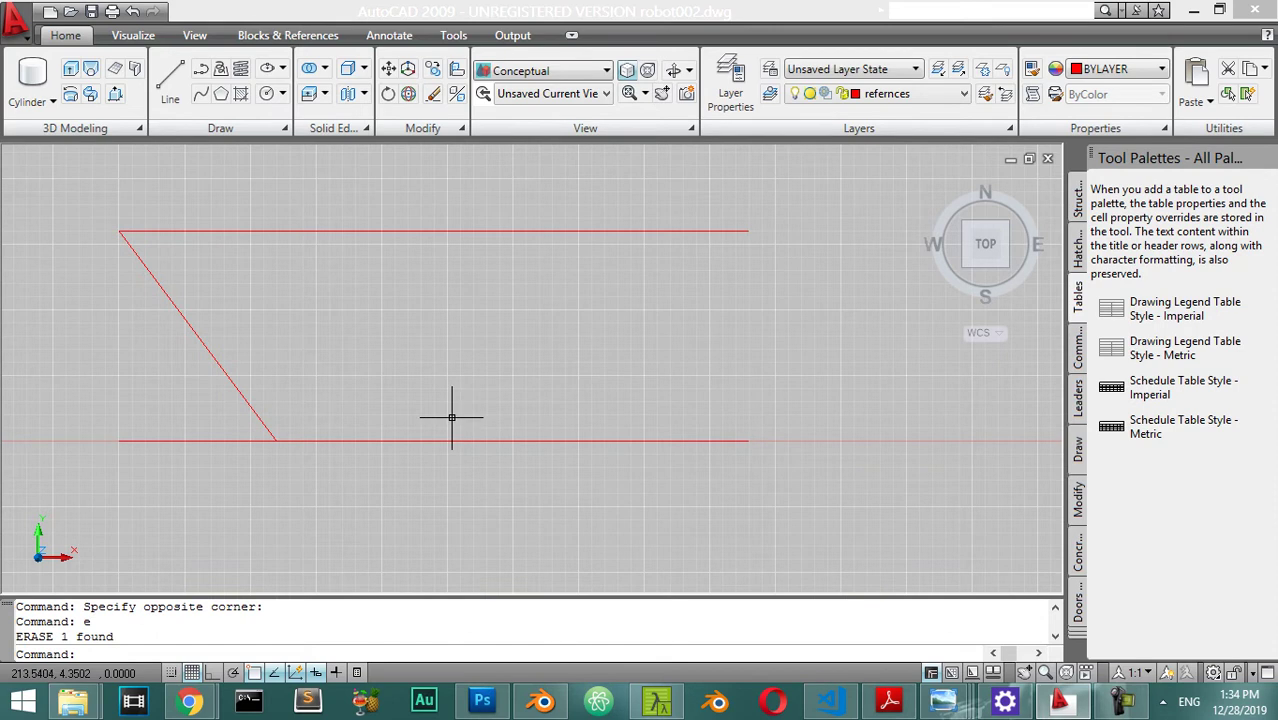
pyautogui.write('l')
pyautogui.press('Return')
pyautogui.click(276, 440)
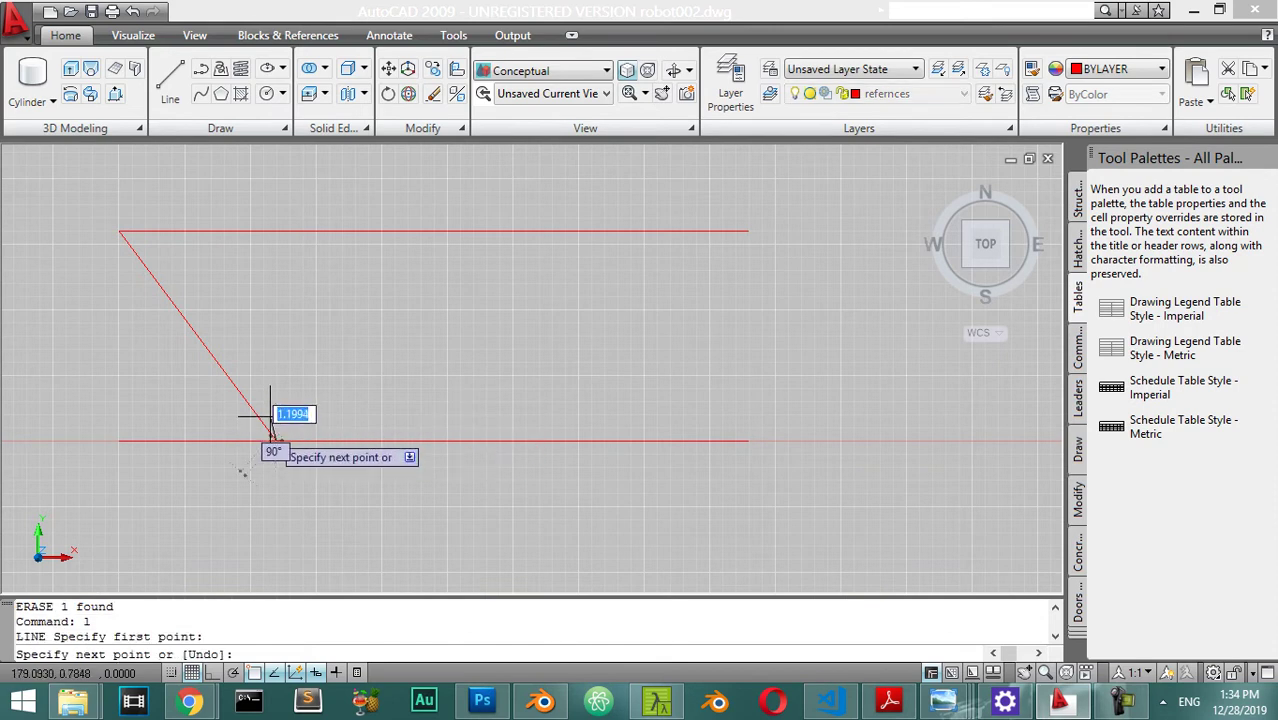
pyautogui.click(276, 338)
pyautogui.press('Return')
# Step: Offset the short vertical line 70 units to the right
pyautogui.click(291, 305)
pyautogui.click(262, 369)
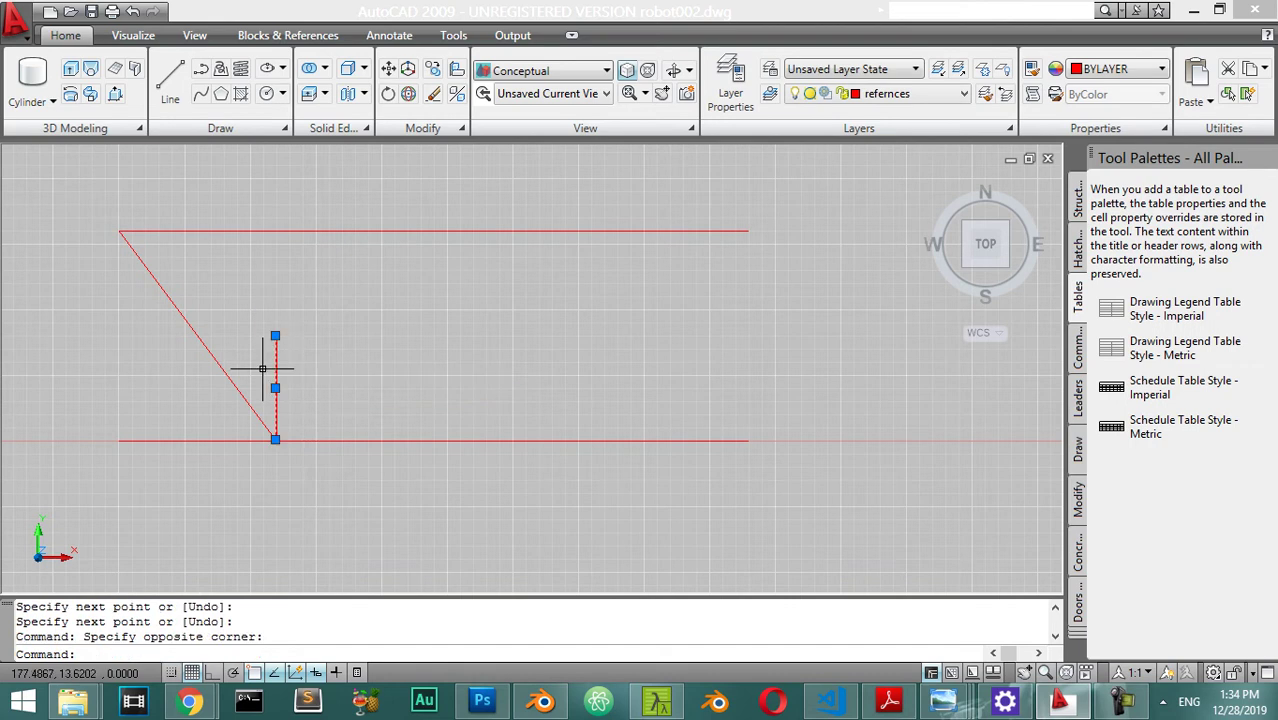
pyautogui.write('o')
pyautogui.press('Return')
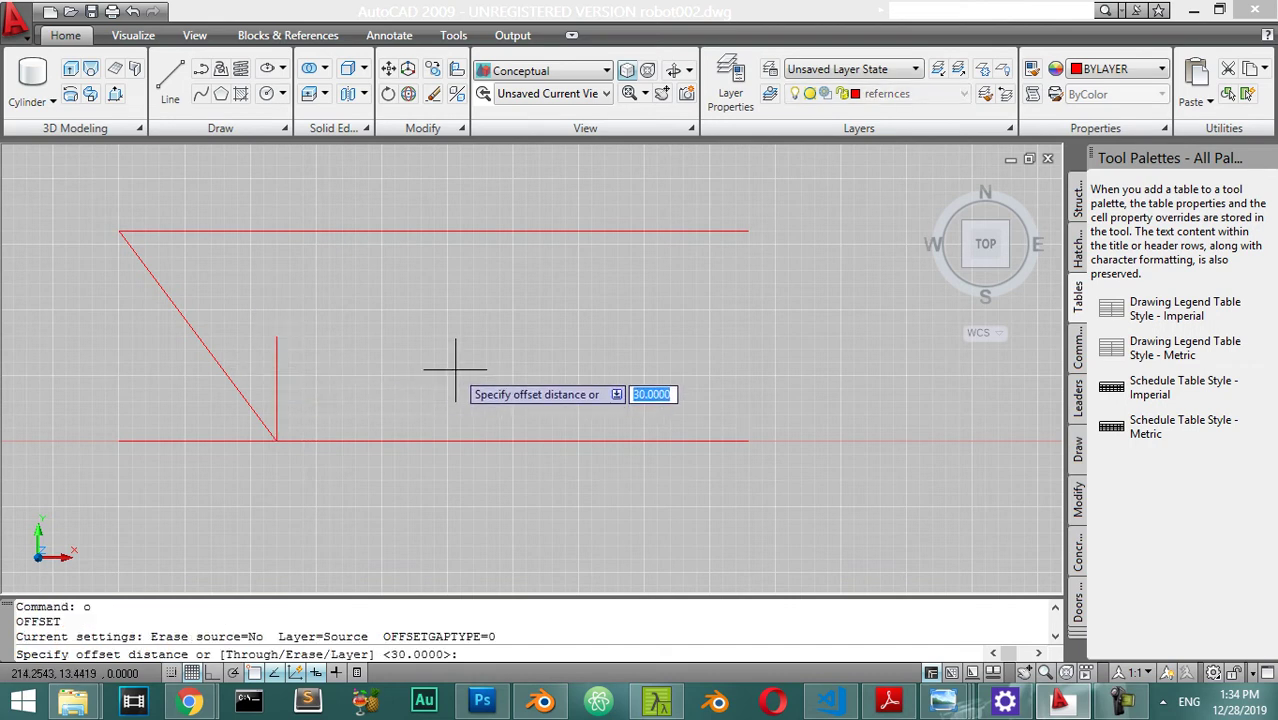
pyautogui.press('Return')
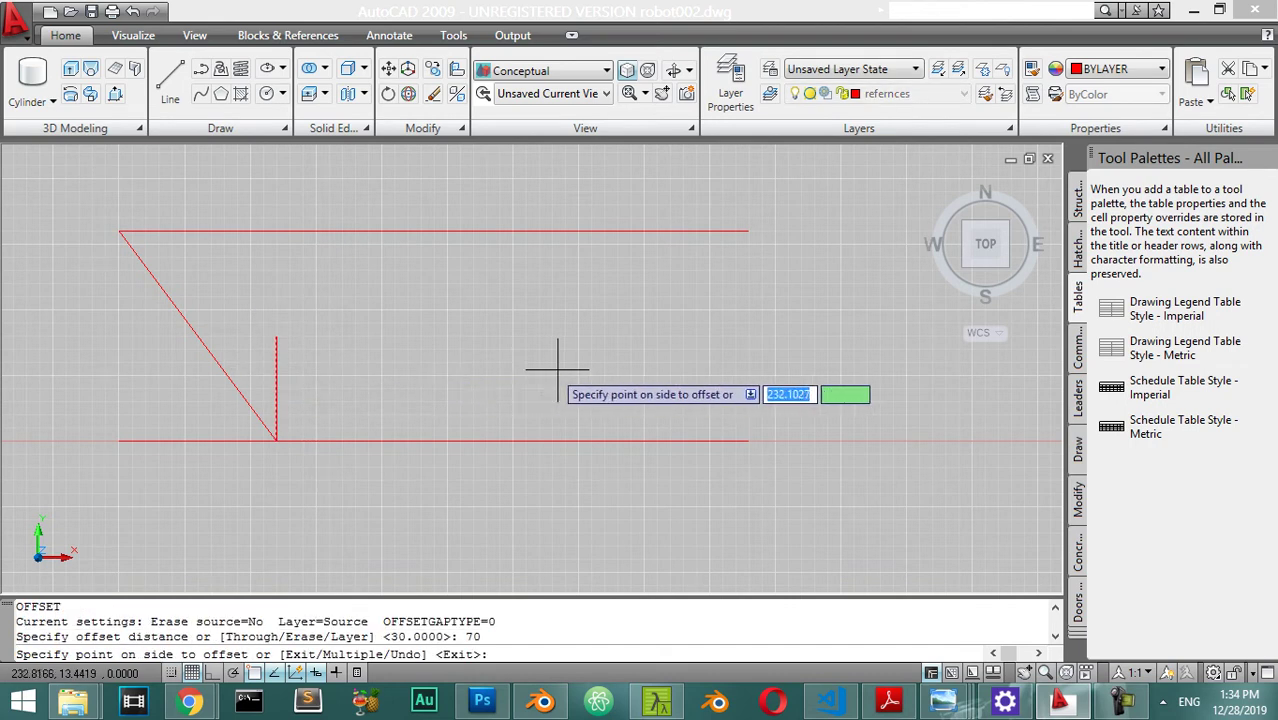
pyautogui.click(620, 372)
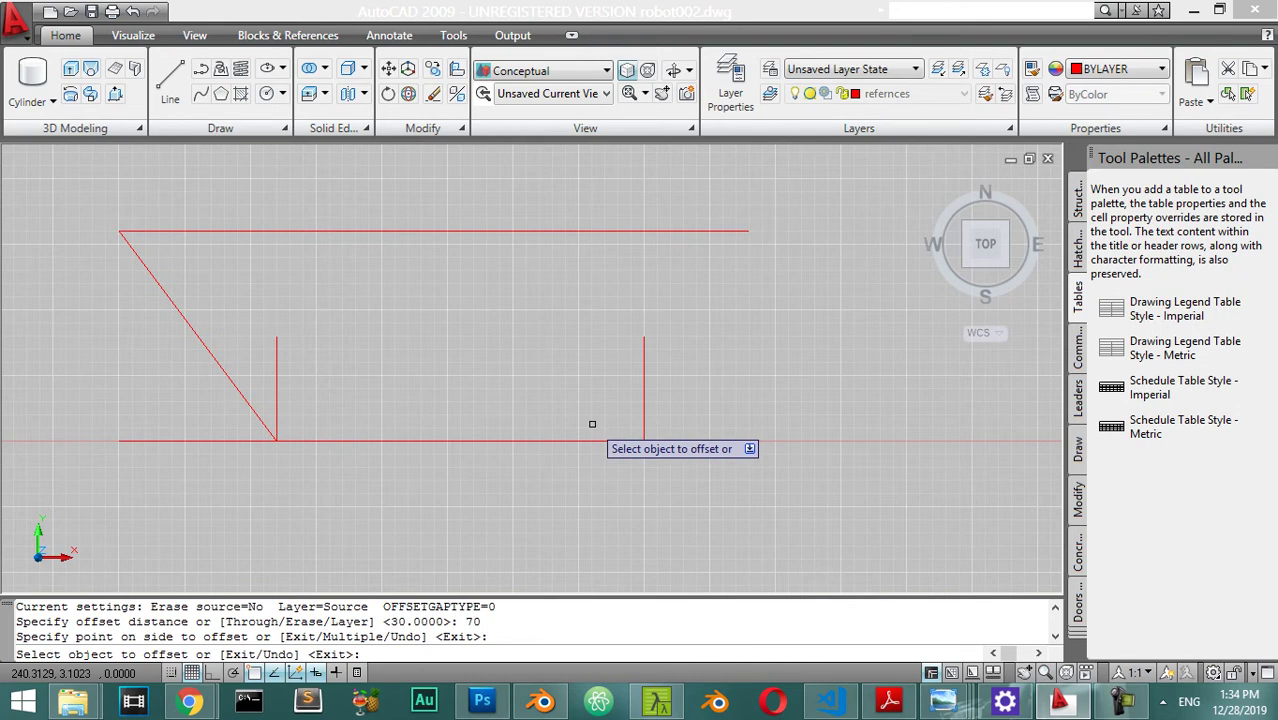
# Step: Erase the offset copy of the short vertical line on the right
pyautogui.press('Escape')
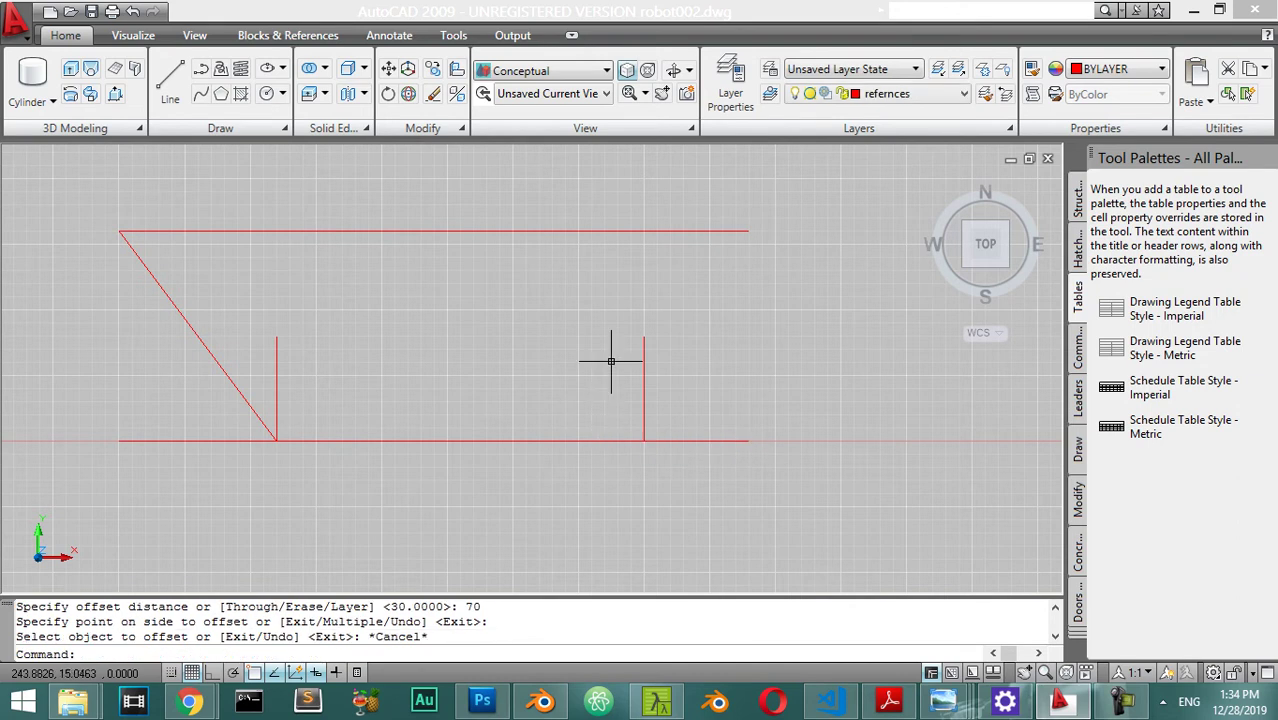
pyautogui.click(686, 361)
pyautogui.click(603, 407)
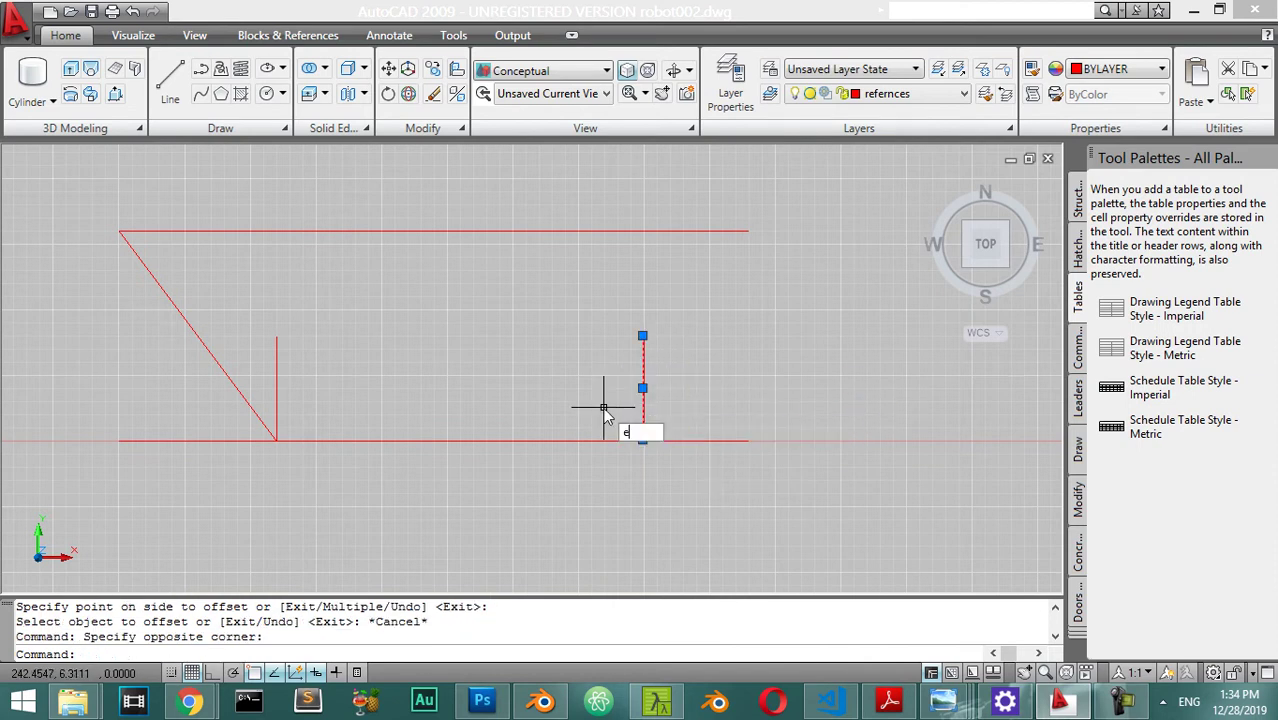
pyautogui.write('e')
pyautogui.press('Return')
# Step: Offset the short vertical line at the diagonal's lower end 65 units to the right
pyautogui.click(325, 320)
pyautogui.click(265, 372)
pyautogui.write('o')
pyautogui.press('Return')
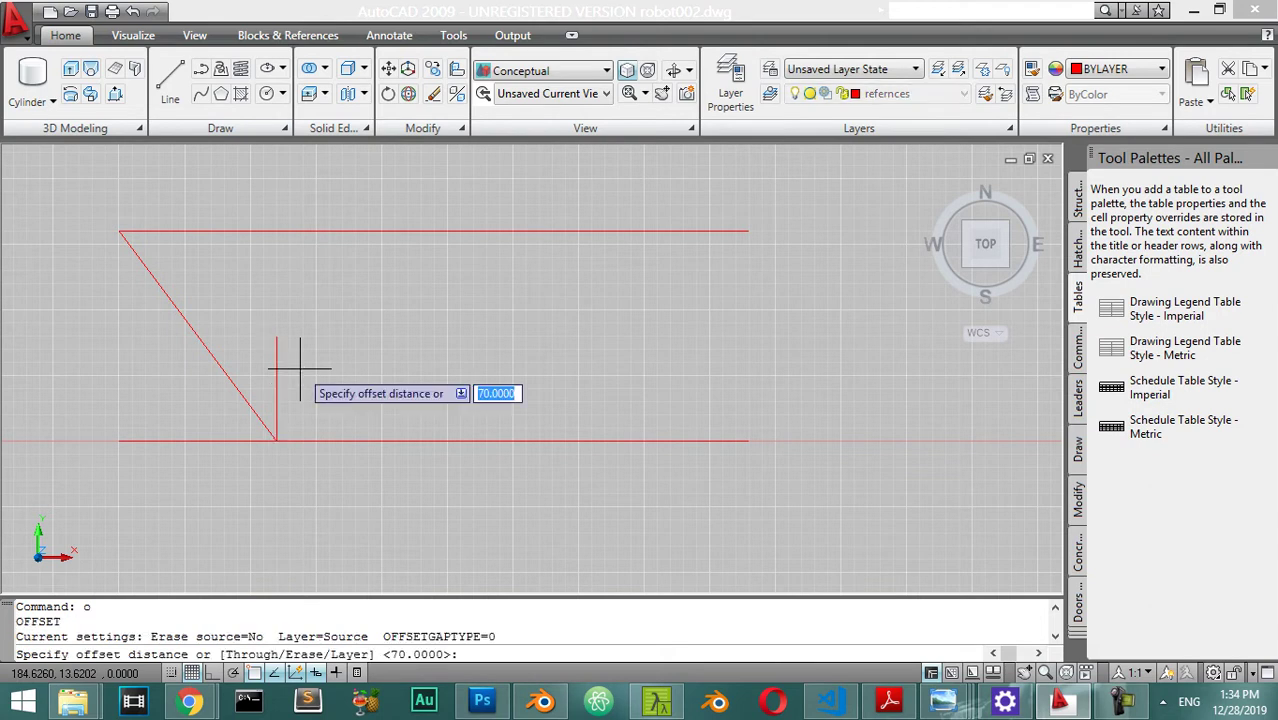
pyautogui.write('65')
pyautogui.press('Return')
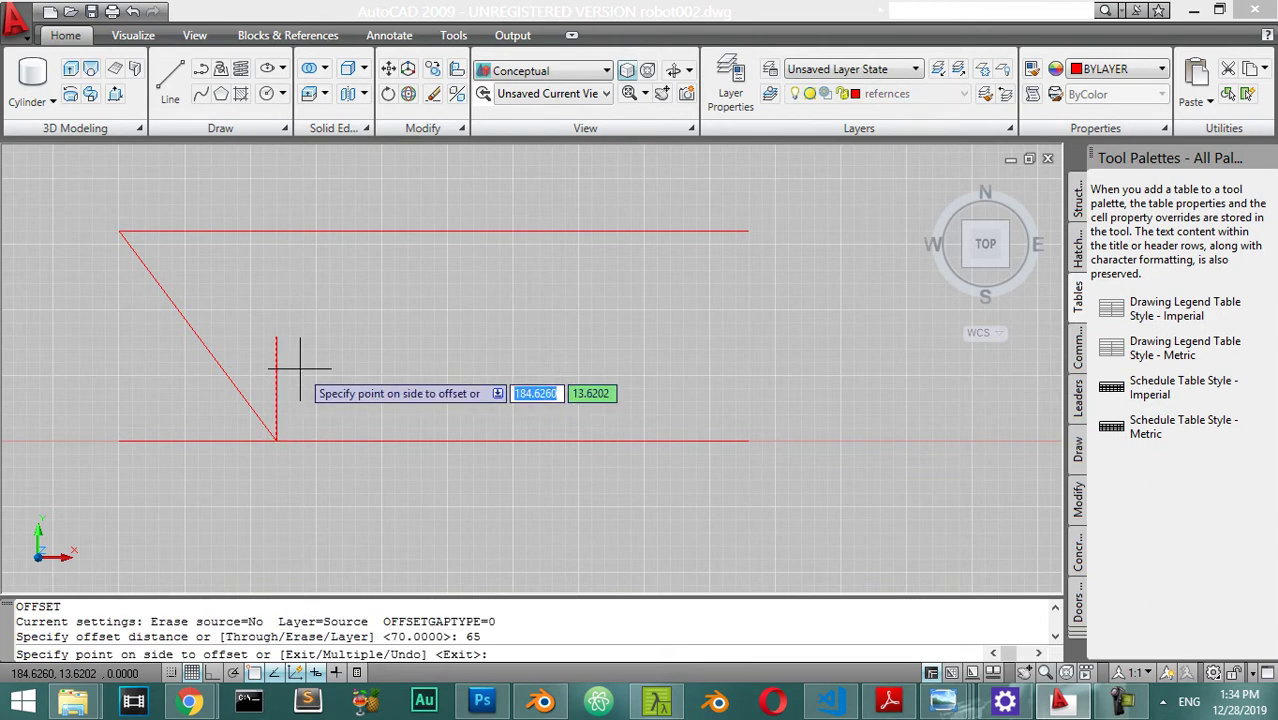
pyautogui.click(470, 366)
pyautogui.press('Escape')
pyautogui.click(672, 470)
pyautogui.click(604, 397)
pyautogui.write('o')
pyautogui.press('Return')
pyautogui.write('20')
pyautogui.press('Return')
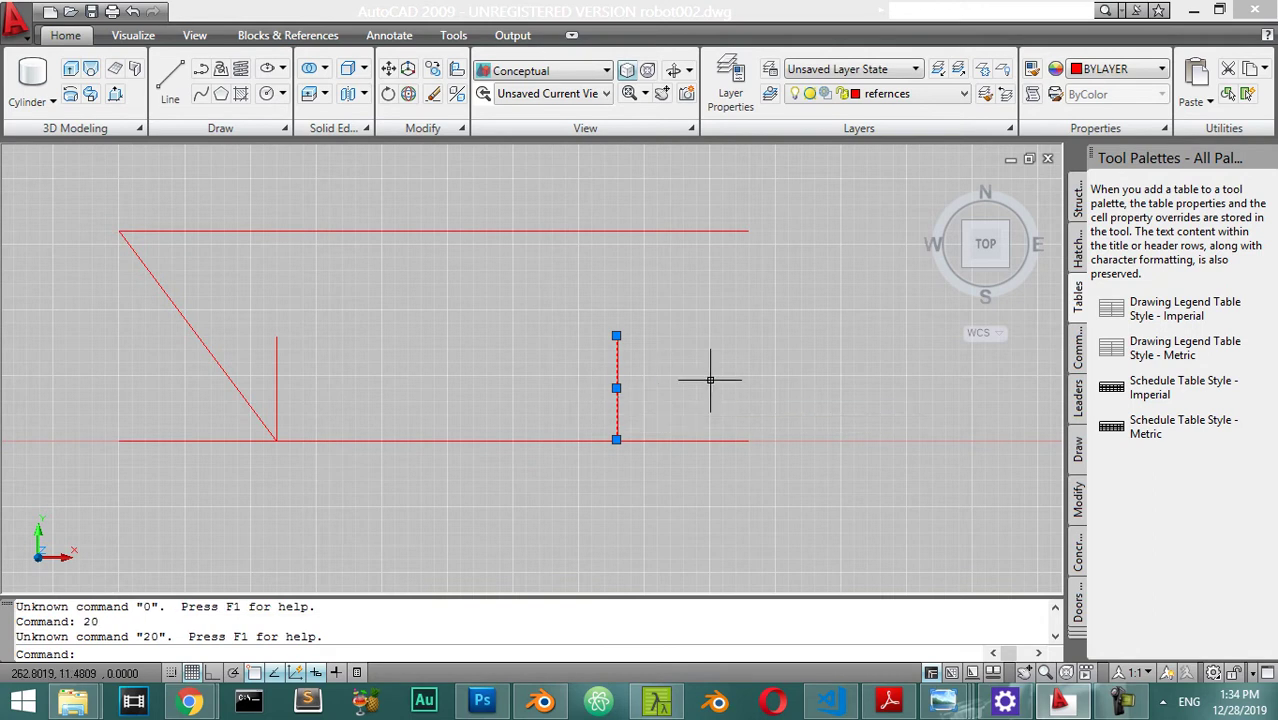
pyautogui.press('Escape')
# Step: Offset the right-hand short vertical line 20 units to the right
pyautogui.click(660, 318)
pyautogui.click(593, 395)
pyautogui.write('o')
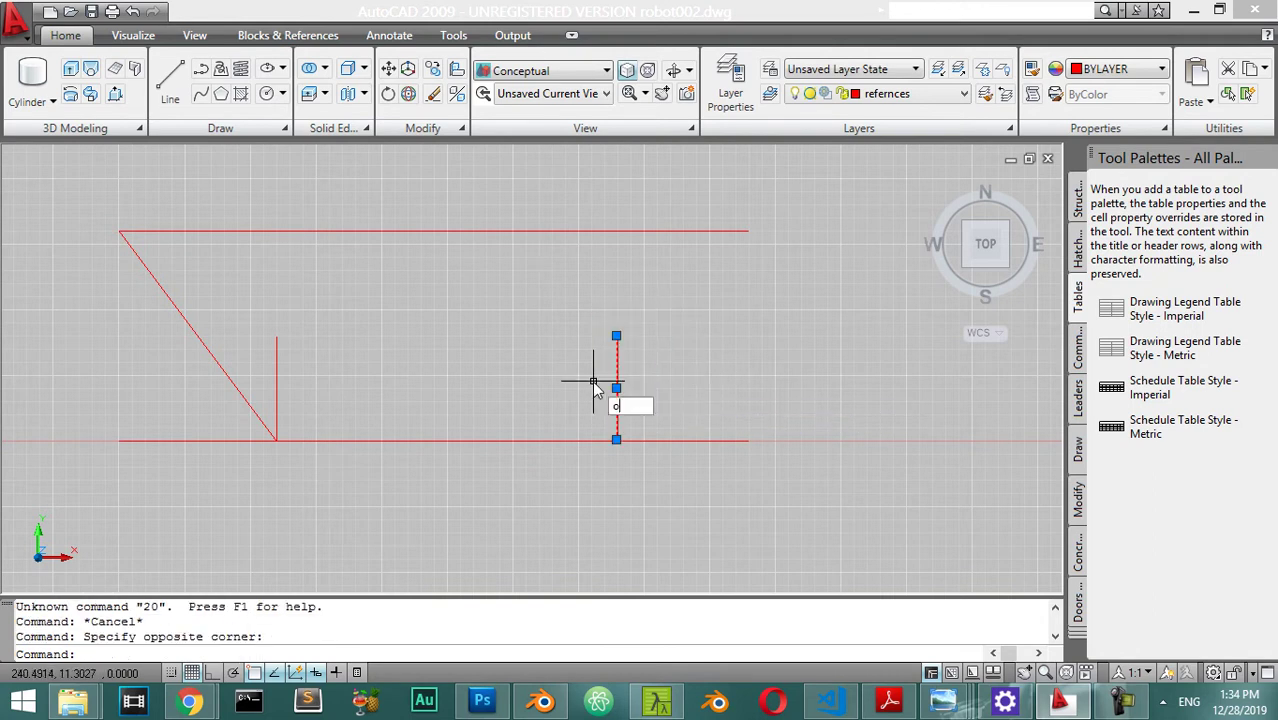
pyautogui.press('Return')
pyautogui.write('20')
pyautogui.press('Return')
pyautogui.click(660, 380)
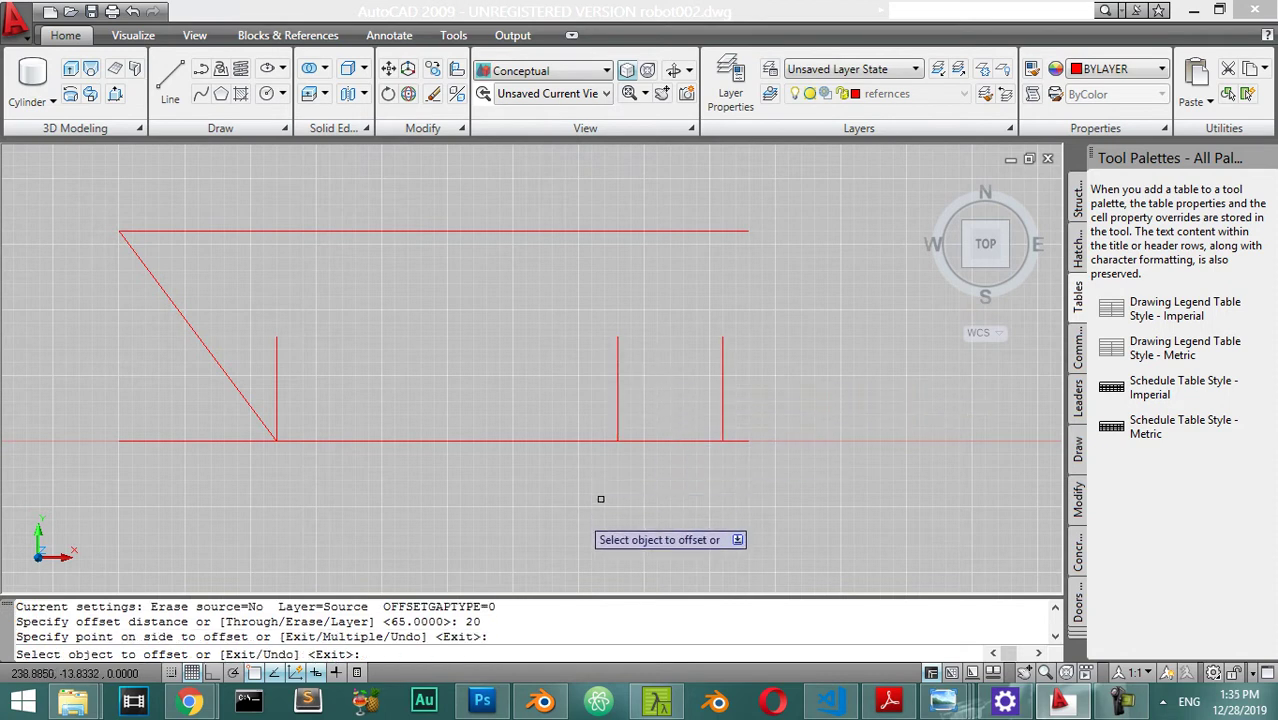
pyautogui.click(728, 345)
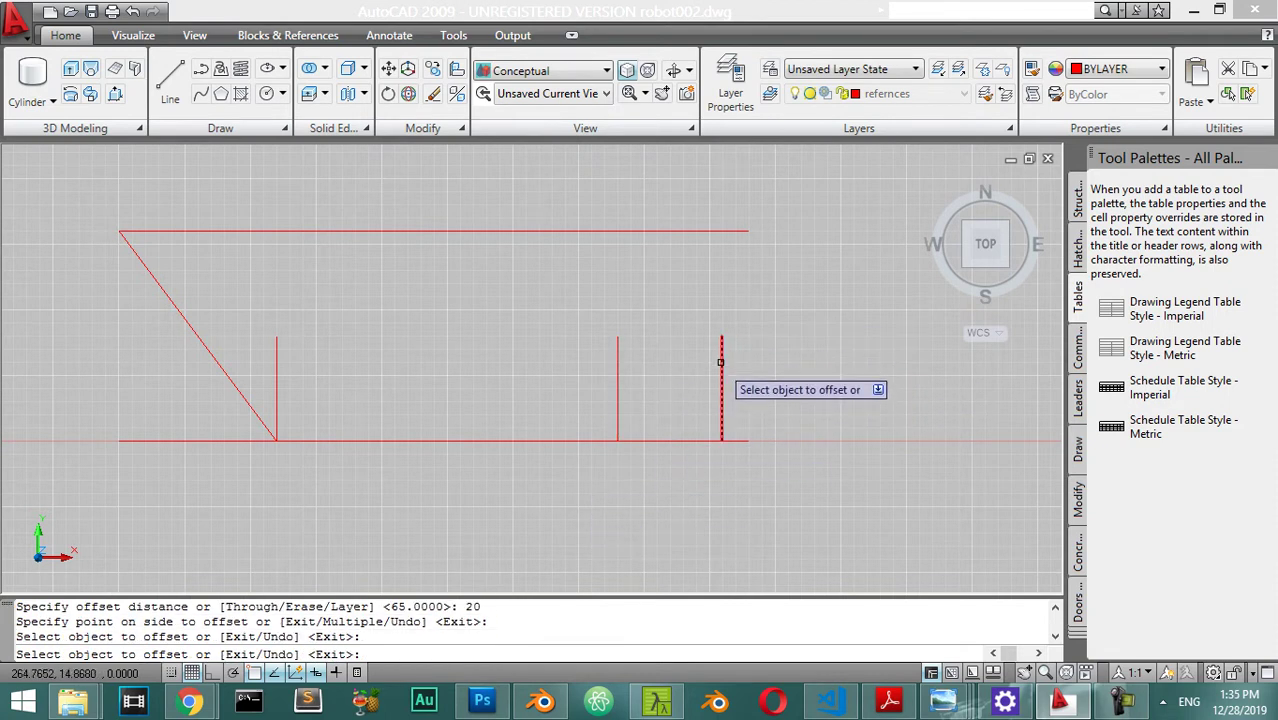
pyautogui.press('Escape')
# Step: Erase the rightmost vertical line, the copy offset by 20 units
pyautogui.click(740, 340)
pyautogui.click(695, 386)
pyautogui.write('e')
pyautogui.press('Return')
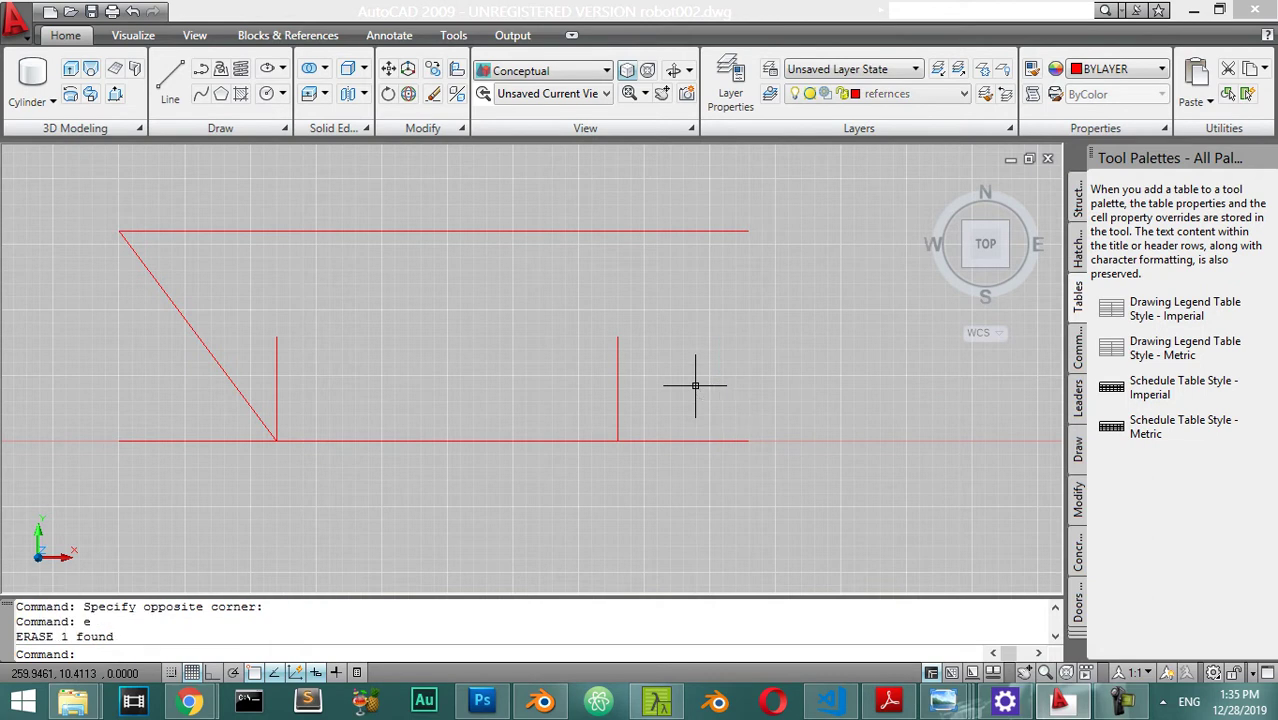
# Step: Offset the right-hand short vertical line 15 units to the right
pyautogui.click(736, 314)
pyautogui.click(609, 377)
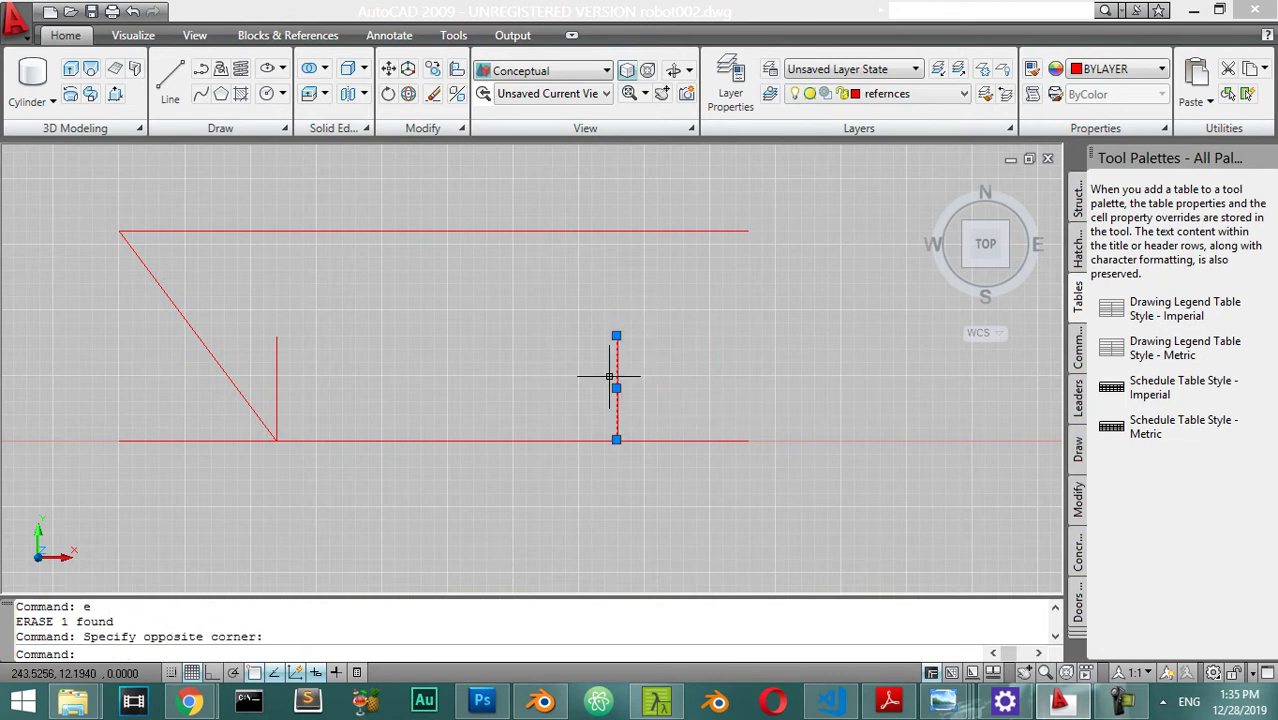
pyautogui.write('o')
pyautogui.press('Return')
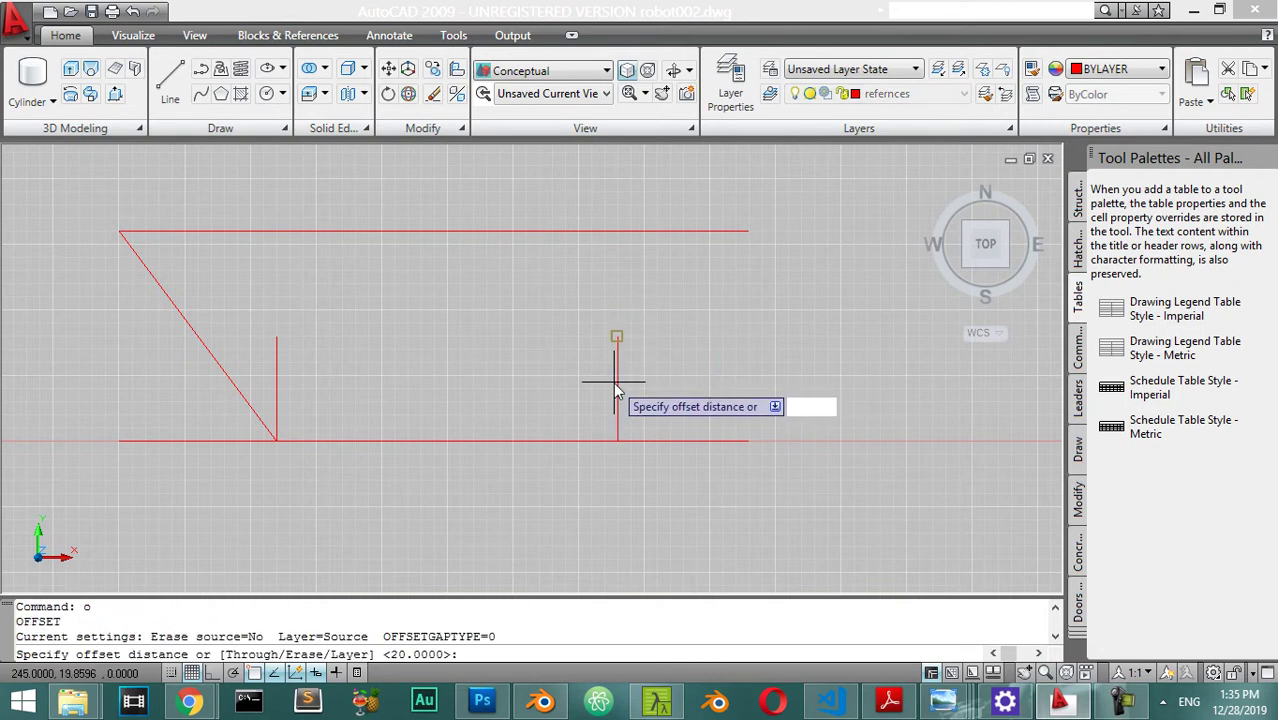
pyautogui.write('15')
pyautogui.press('Return')
pyautogui.click(617, 381)
pyautogui.click(656, 386)
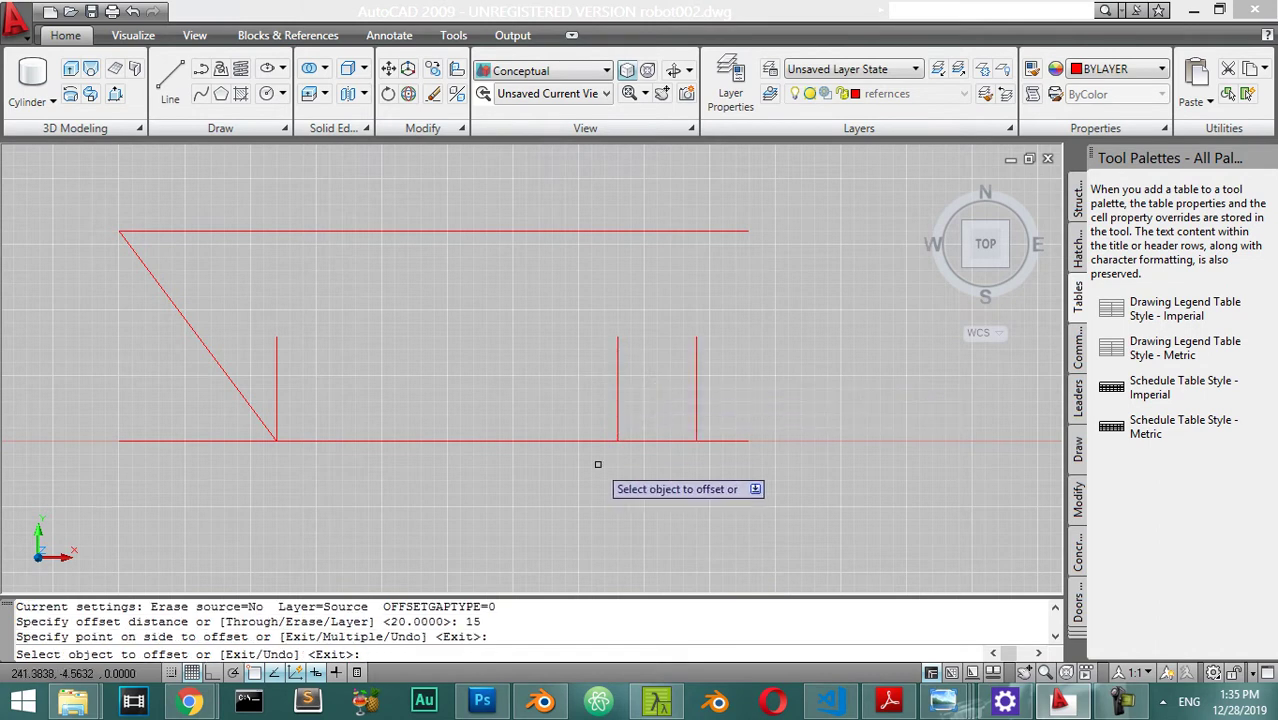
pyautogui.press('Escape')
pyautogui.click(722, 315)
pyautogui.click(690, 368)
pyautogui.press('Escape')
# Step: Draw a shallow upward-bulging Start, End, Direction arc between the lower ends of the two vertical lines on the right
pyautogui.scroll(3, 710, 429)
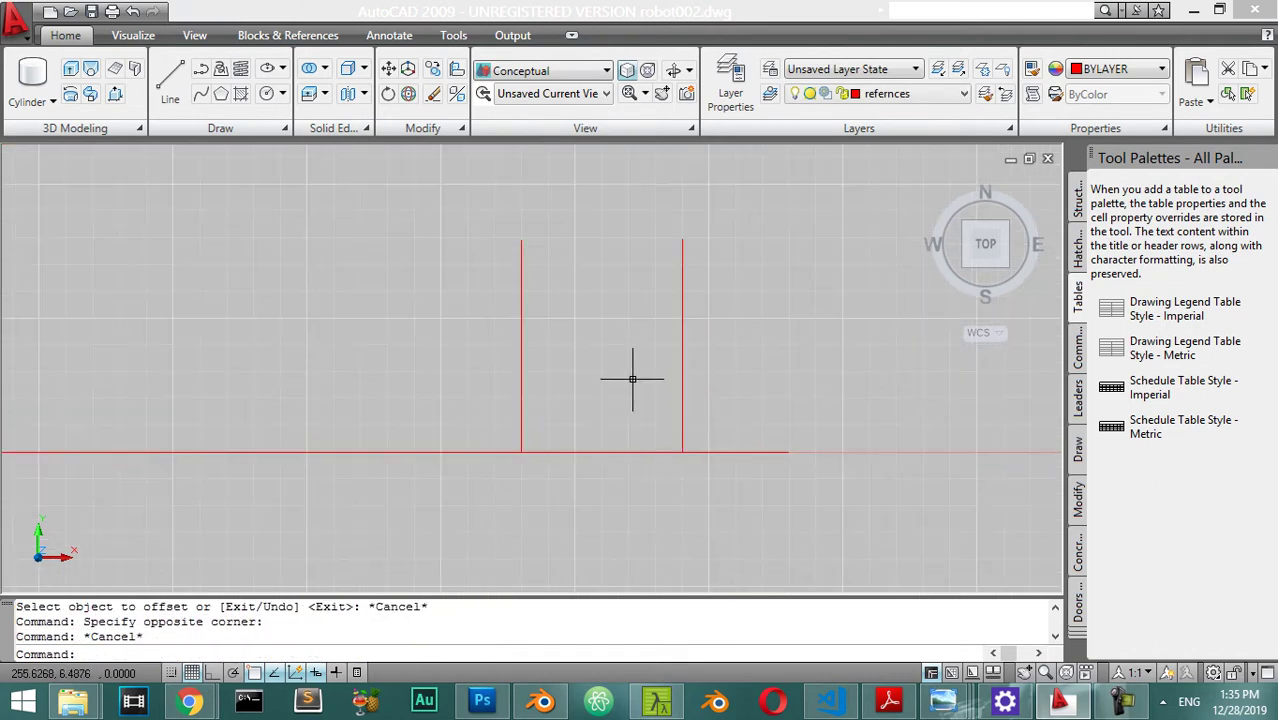
pyautogui.click(139, 130)
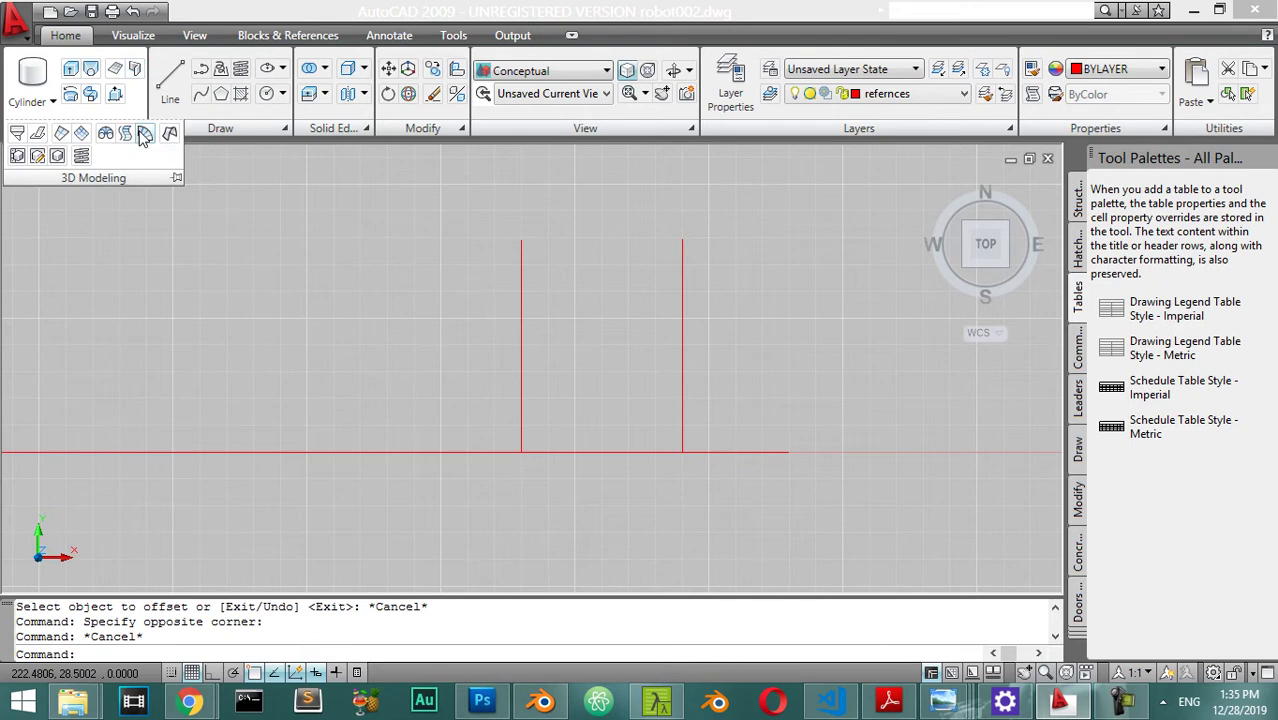
pyautogui.click(286, 129)
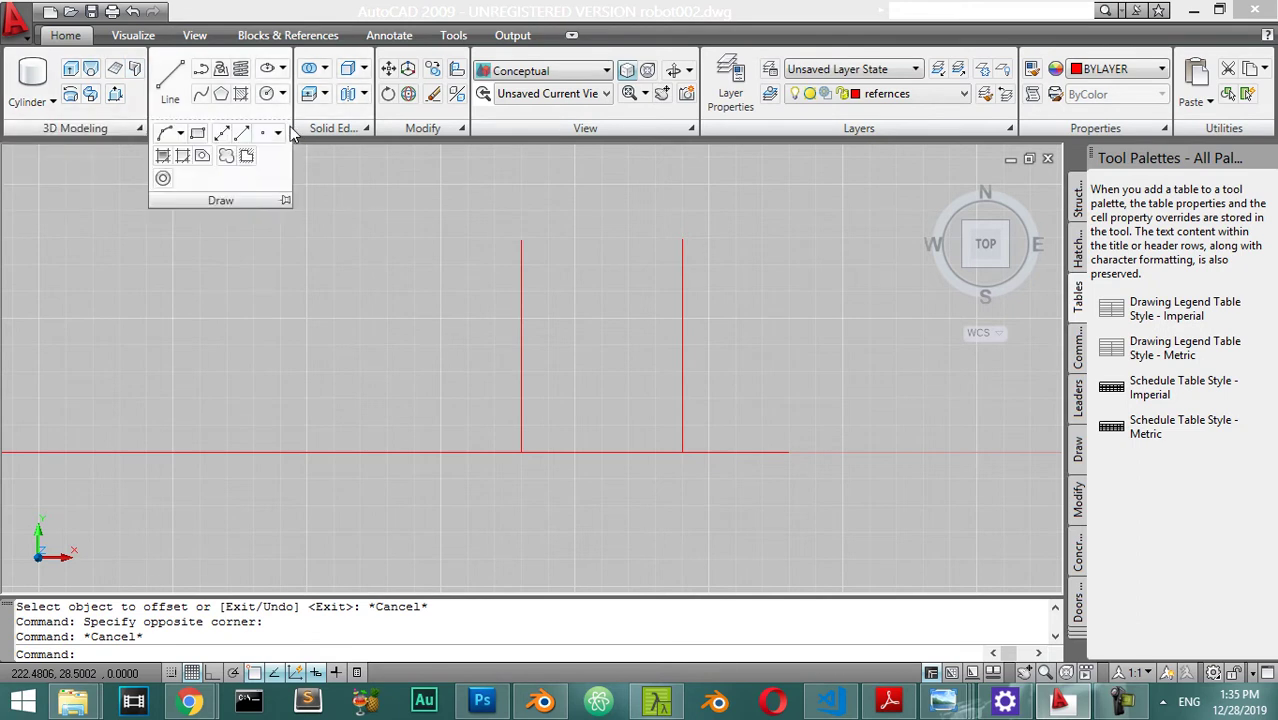
pyautogui.click(181, 134)
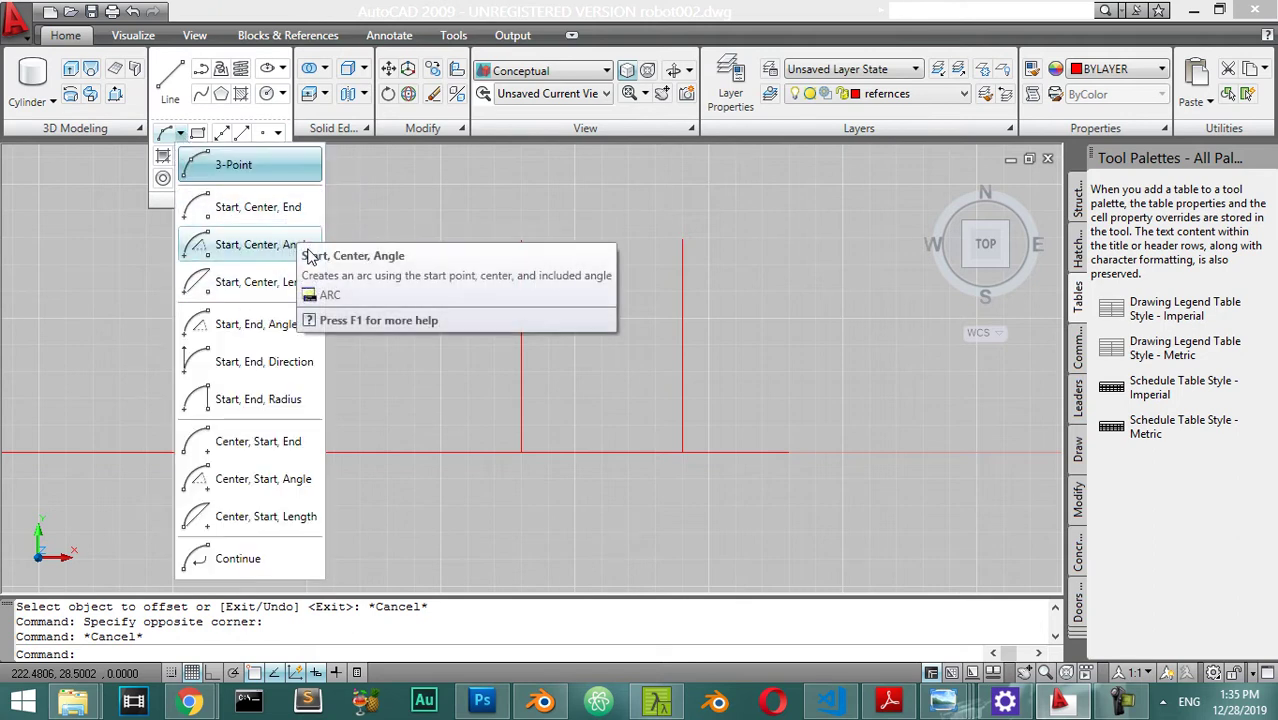
pyautogui.click(284, 372)
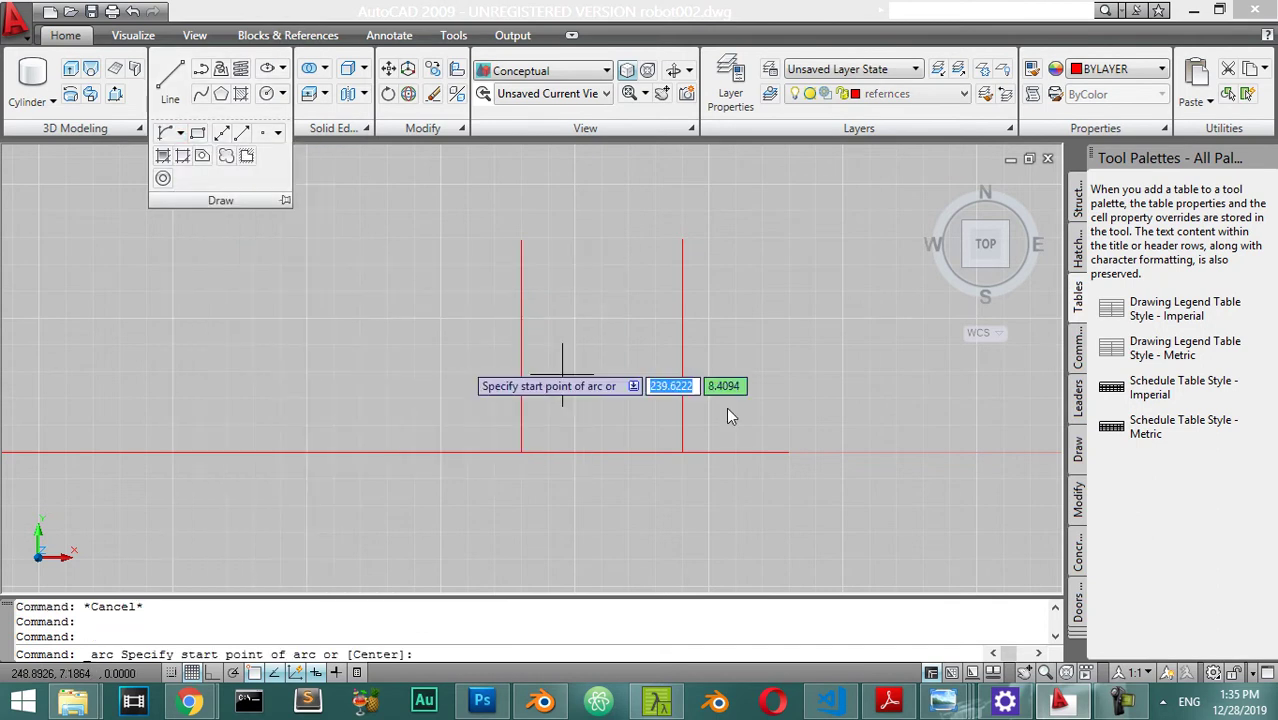
pyautogui.click(682, 451)
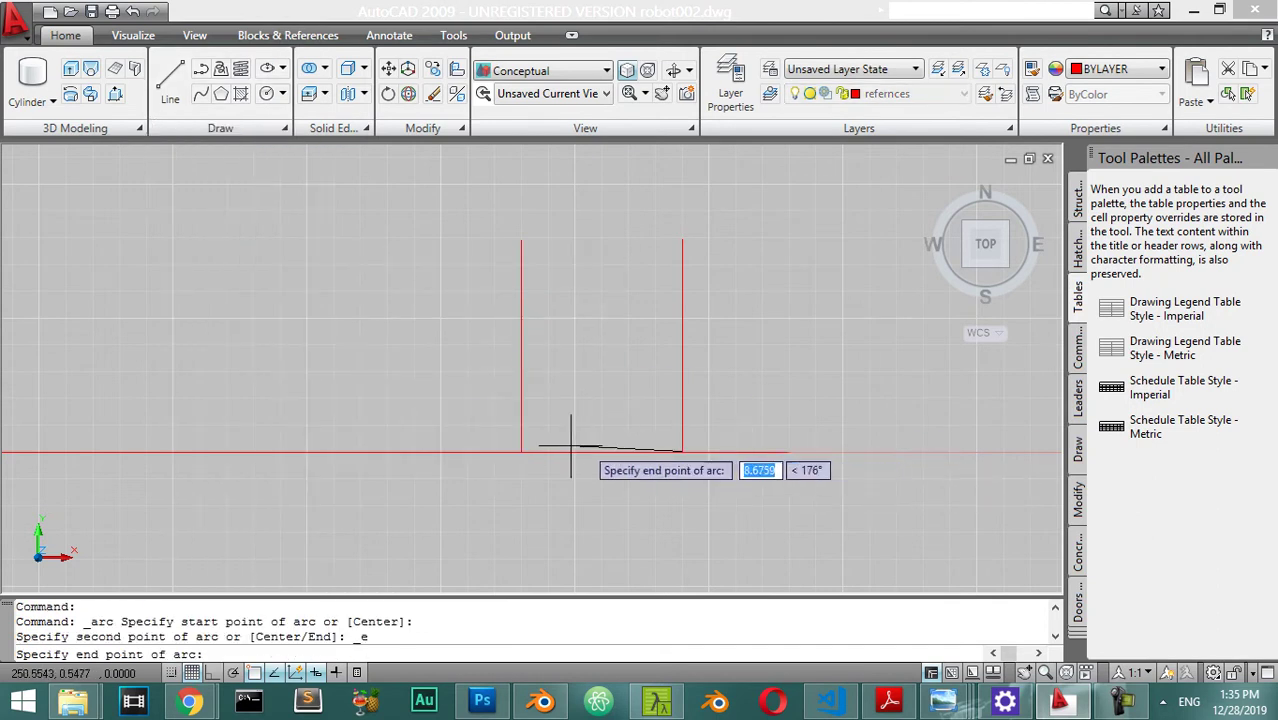
pyautogui.click(521, 451)
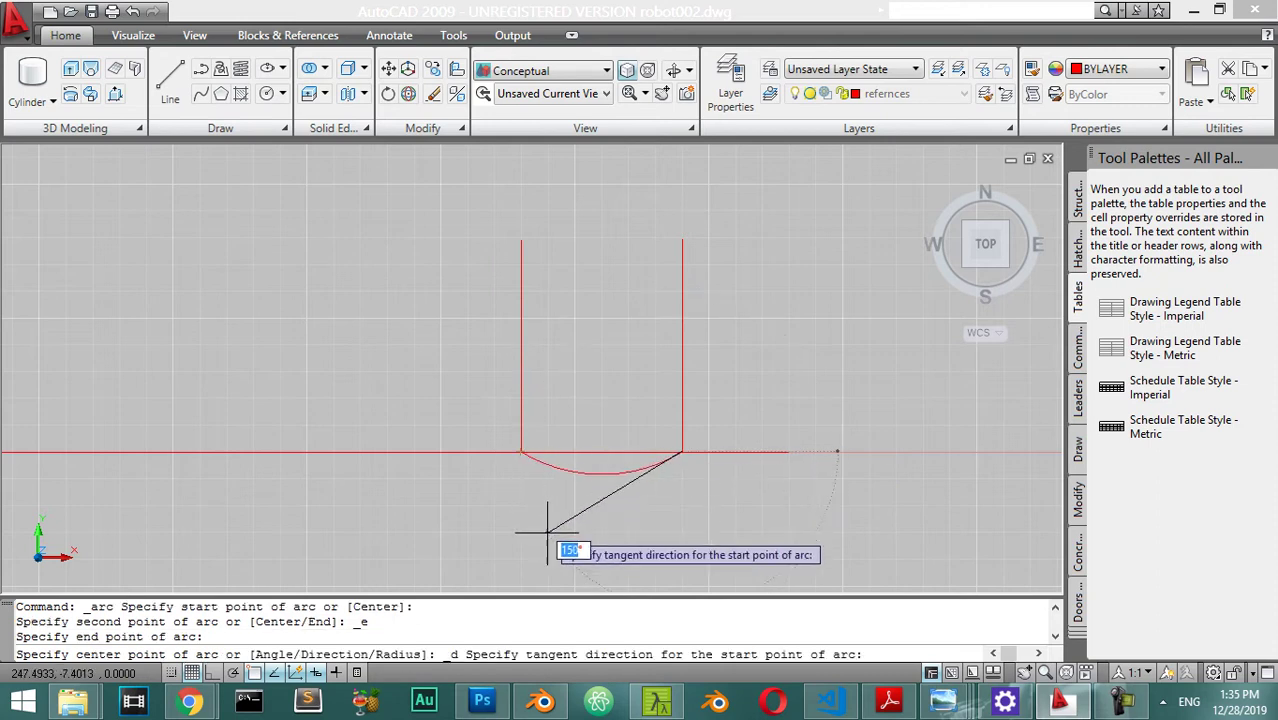
pyautogui.click(545, 385)
pyautogui.scroll(-3, 745, 373)
pyautogui.press('Escape')
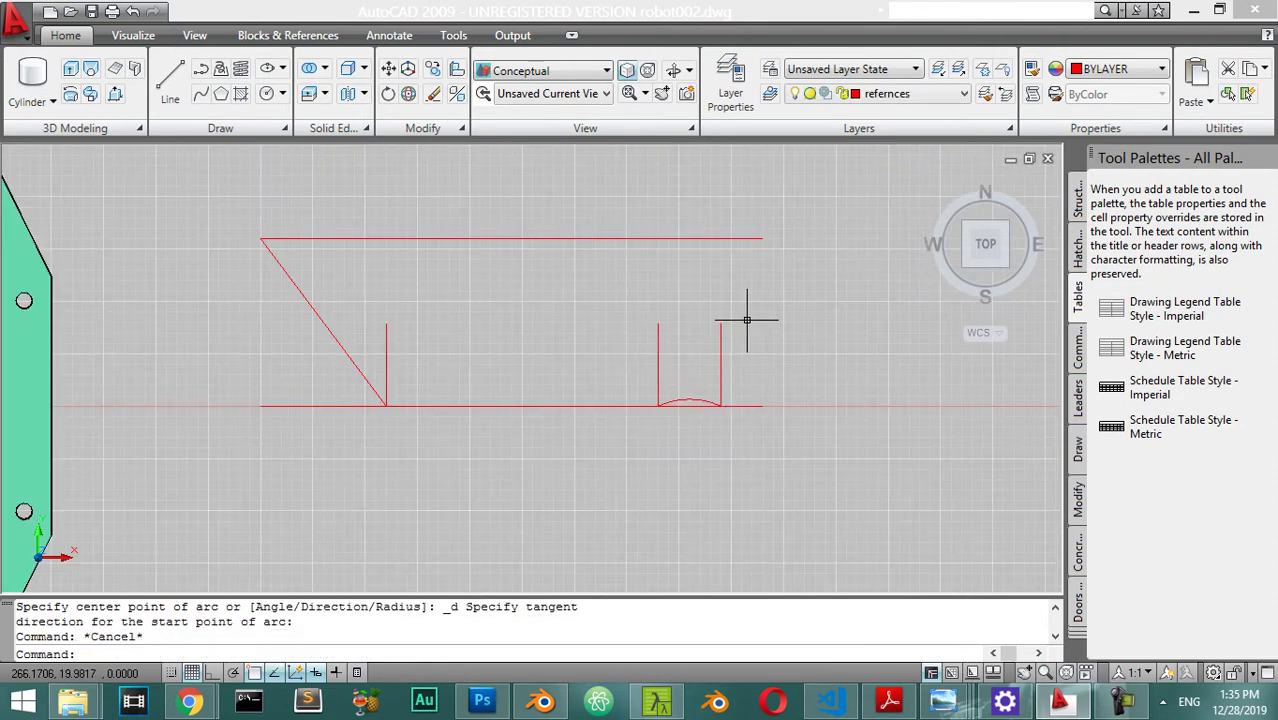
# Step: Erase the two short vertical lines above the arc's ends
pyautogui.click(757, 314)
pyautogui.click(615, 340)
pyautogui.write('e')
pyautogui.press('Return')
# Step: Draw a line about 18 units long at about 74° up and to the right from the lower horizontal line's right end
pyautogui.scroll(4, 793, 403)
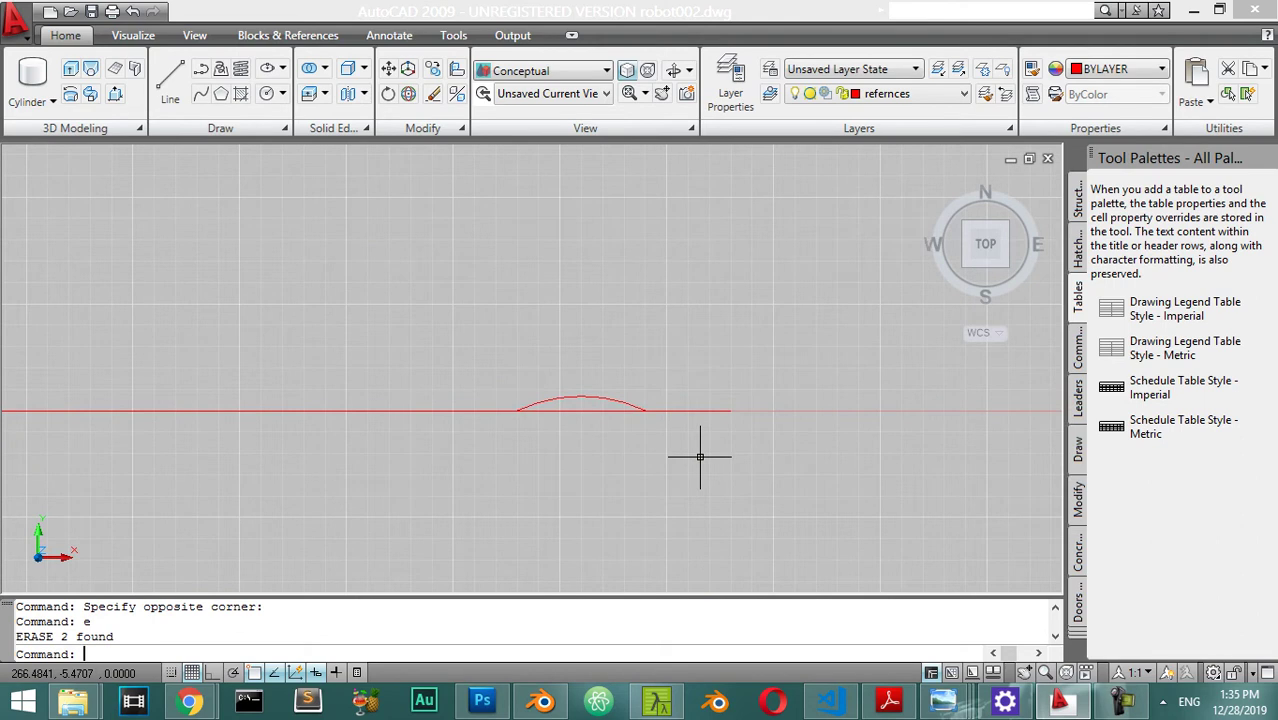
pyautogui.write('l')
pyautogui.press('Return')
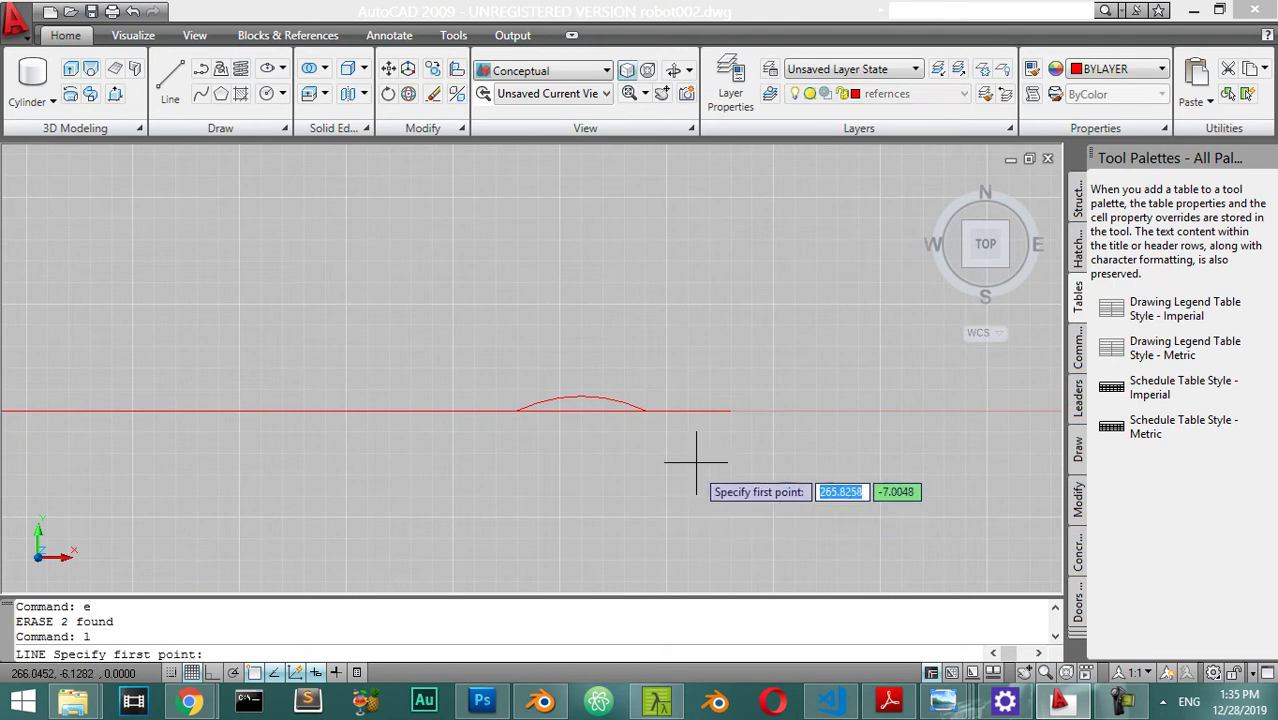
pyautogui.click(724, 409)
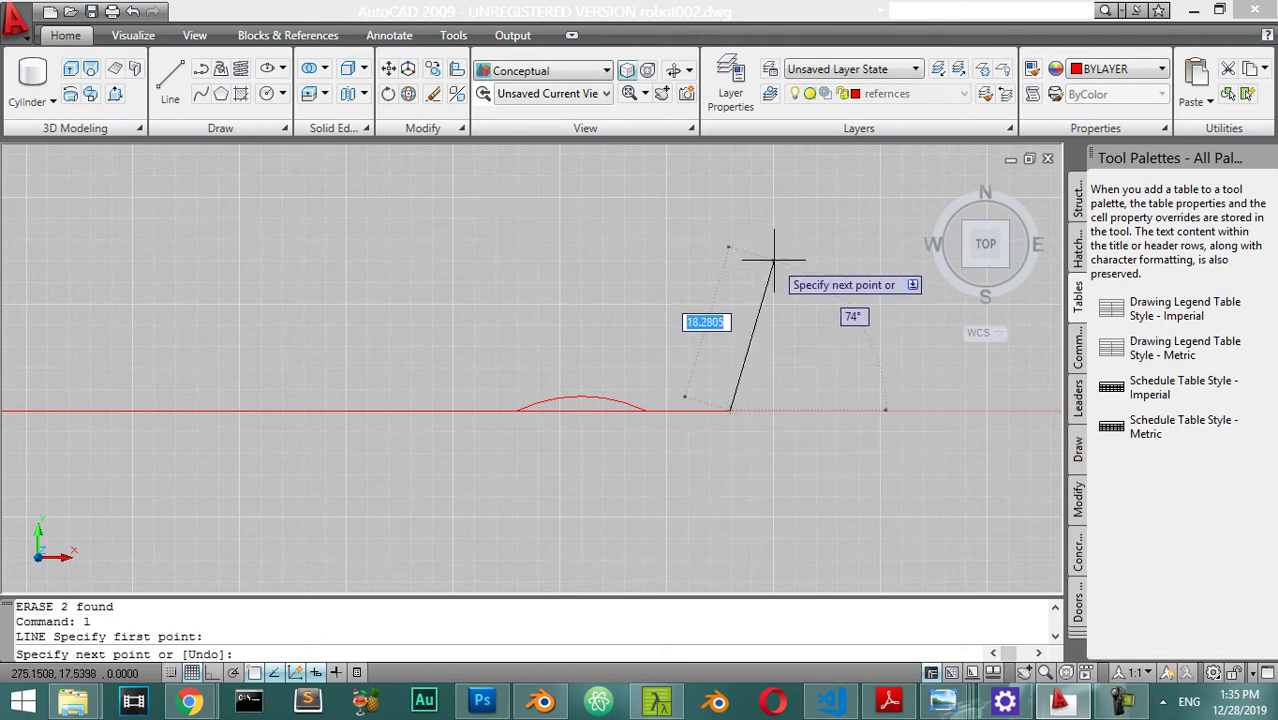
pyautogui.click(775, 261)
pyautogui.press('Return')
pyautogui.scroll(-3, 807, 322)
pyautogui.scroll(2, 805, 325)
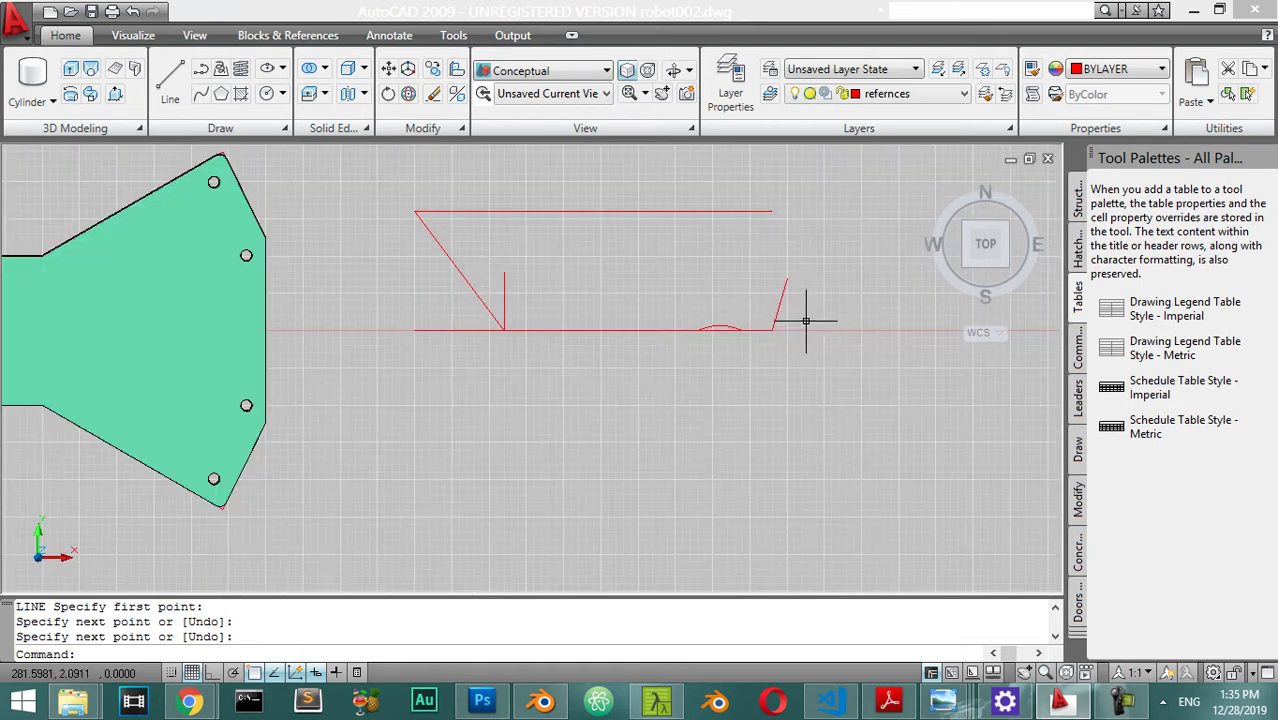
# Step: Draw a line about 21 units long at about 126° up and to the left from the slanted right edge's upper end
pyautogui.scroll(3, 733, 302)
pyautogui.scroll(-2, 500, 397)
pyautogui.write('l')
pyautogui.press('Return')
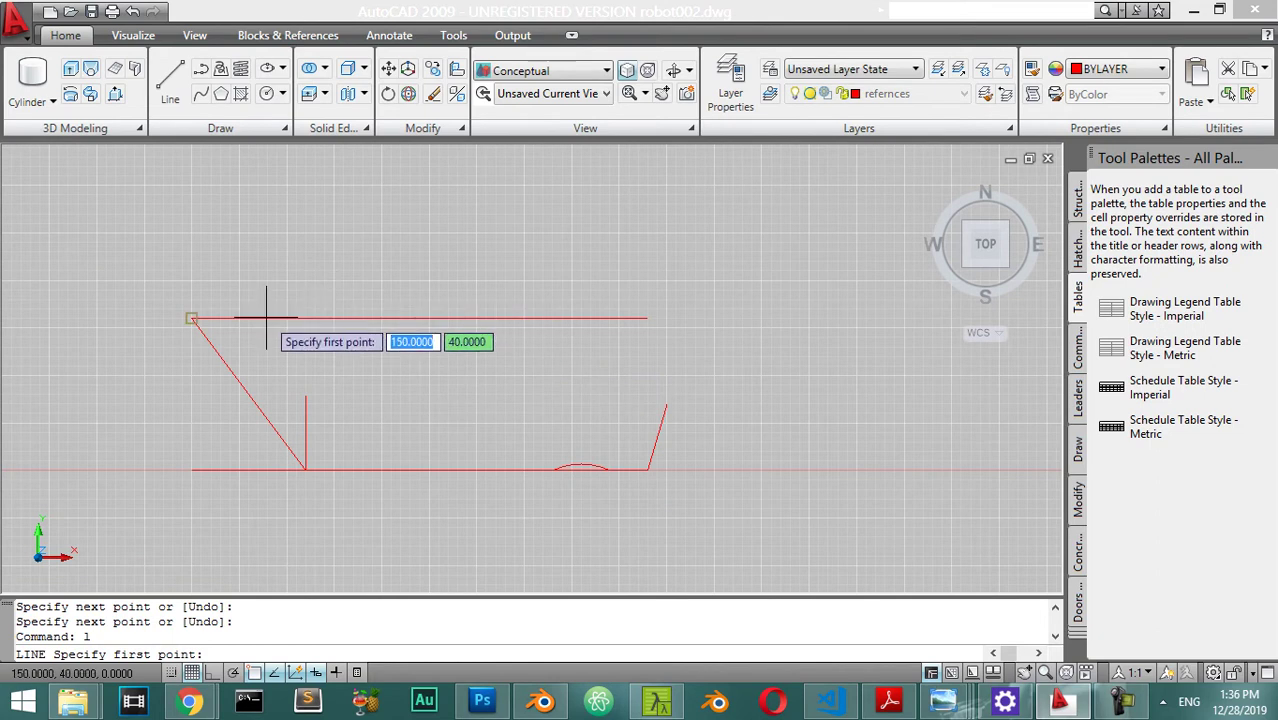
pyautogui.click(660, 403)
pyautogui.scroll(3, 605, 332)
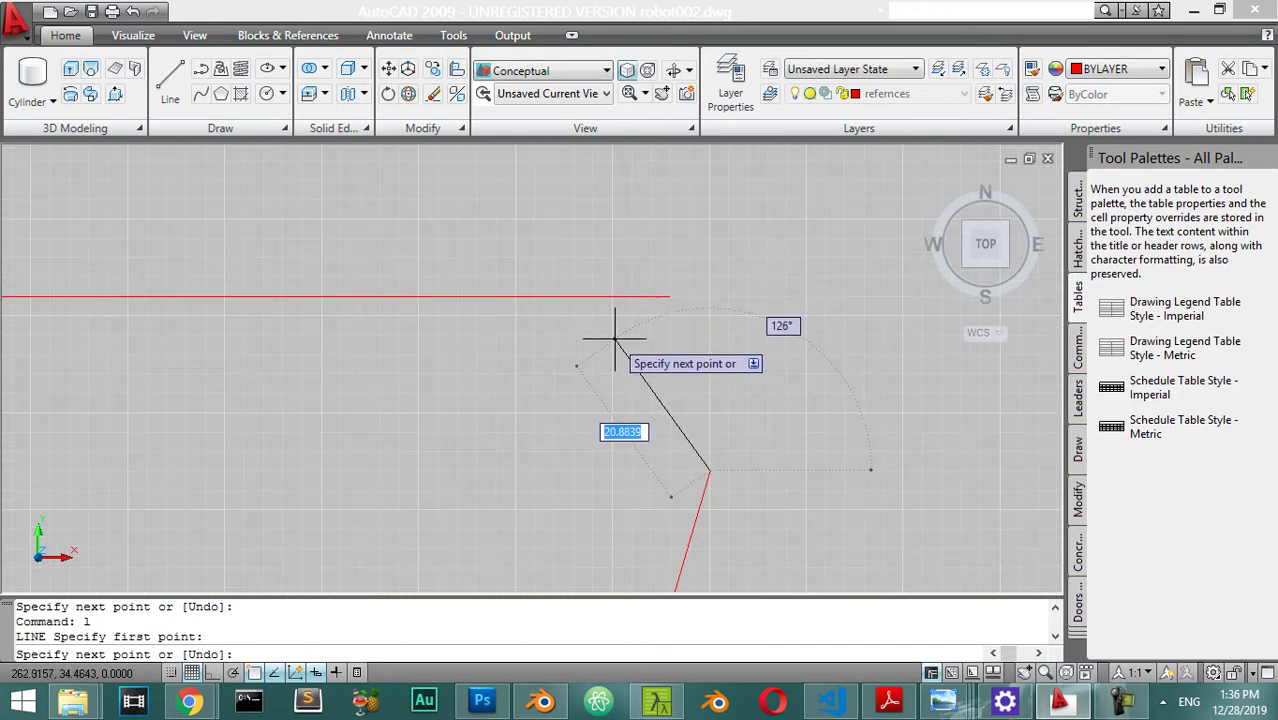
pyautogui.click(614, 342)
# Step: Continue the line to a point on the upper horizontal line about a fifth of its length from the left end
pyautogui.scroll(-3, 610, 357)
pyautogui.scroll(2, 608, 357)
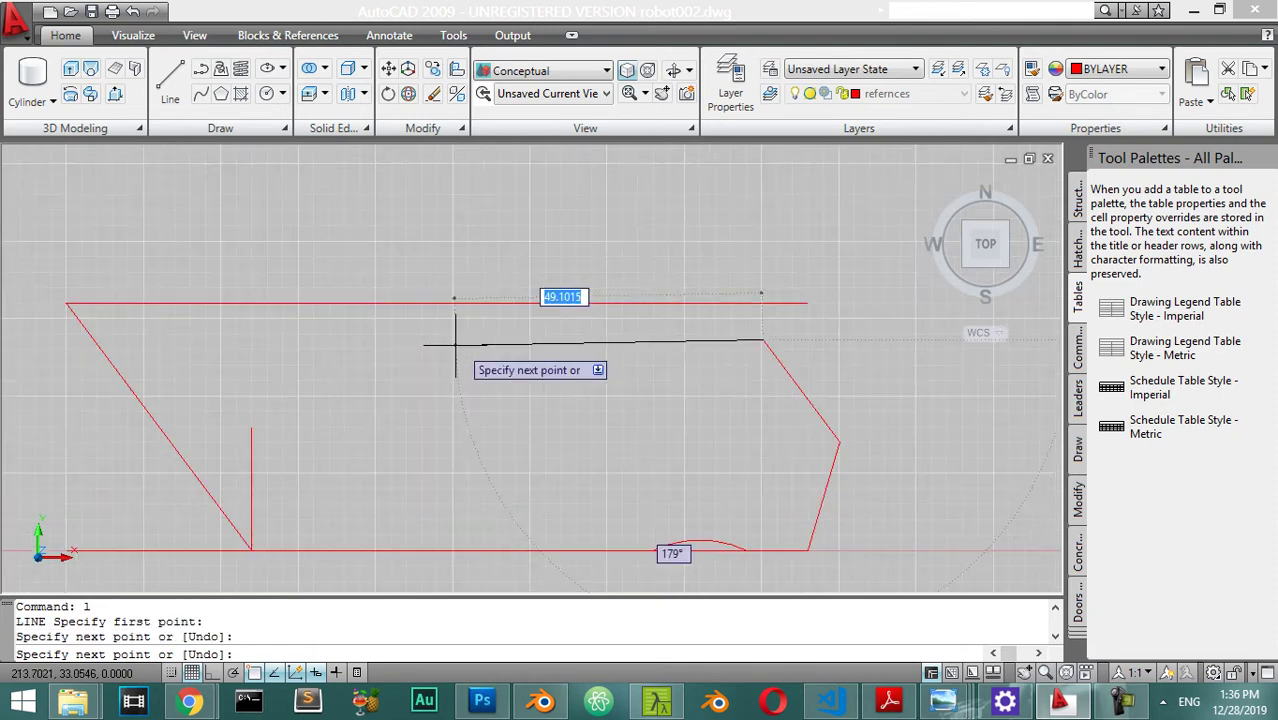
pyautogui.click(224, 302)
pyautogui.press('Return')
pyautogui.scroll(-4, 440, 362)
pyautogui.click(636, 300)
pyautogui.click(487, 344)
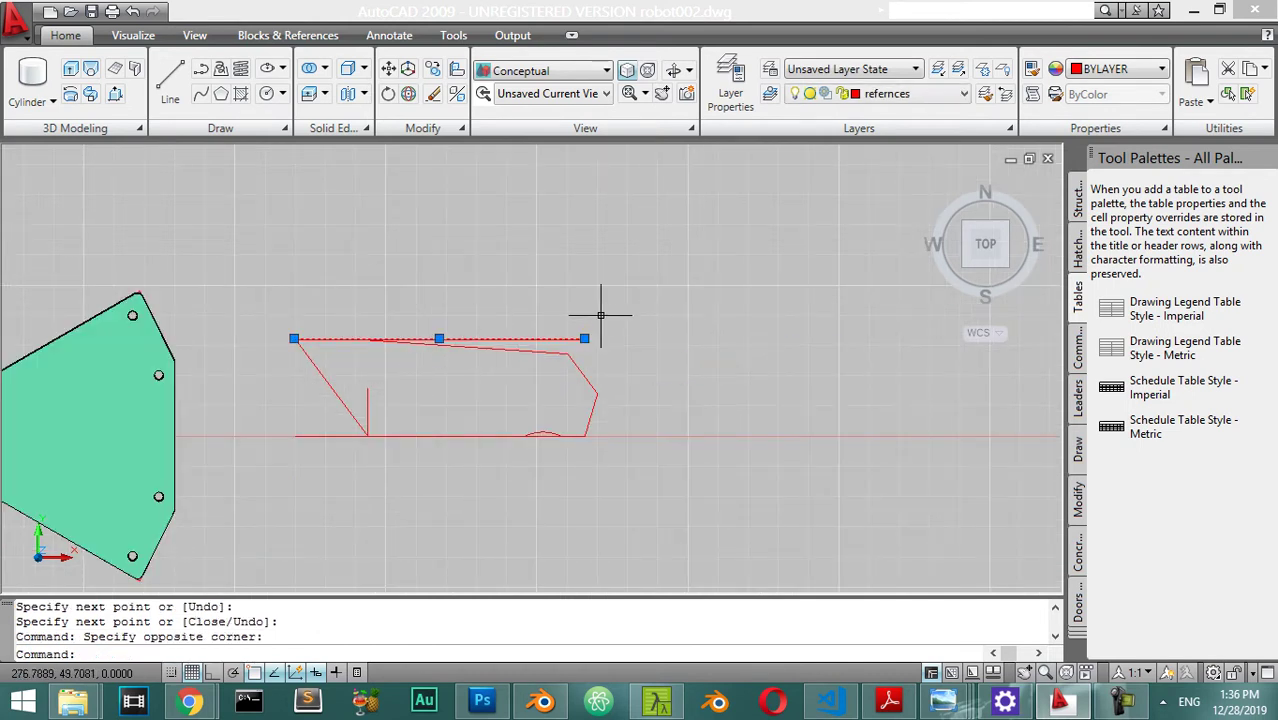
pyautogui.press('Escape')
# Step: Erase the short vertical line at the diagonal's lower end
pyautogui.scroll(4, 600, 391)
pyautogui.scroll(-1, 602, 397)
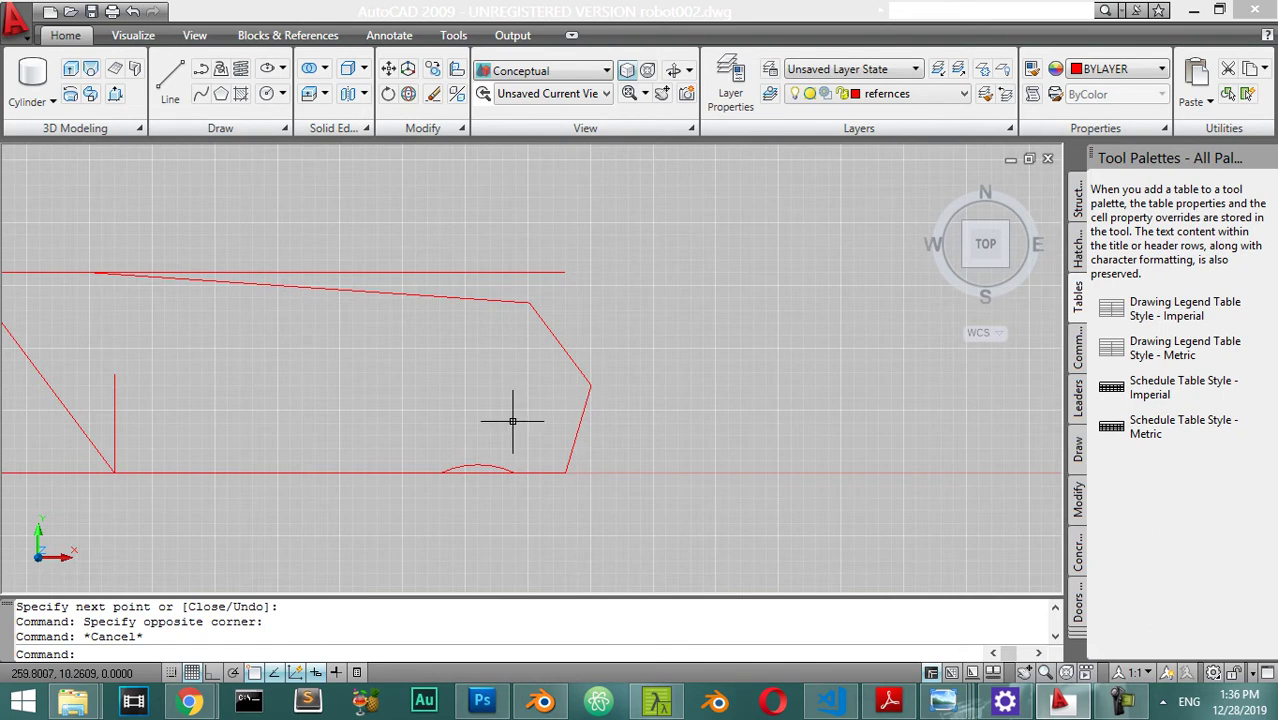
pyautogui.moveTo(521, 411); pyautogui.dragTo(651, 416, button='middle')
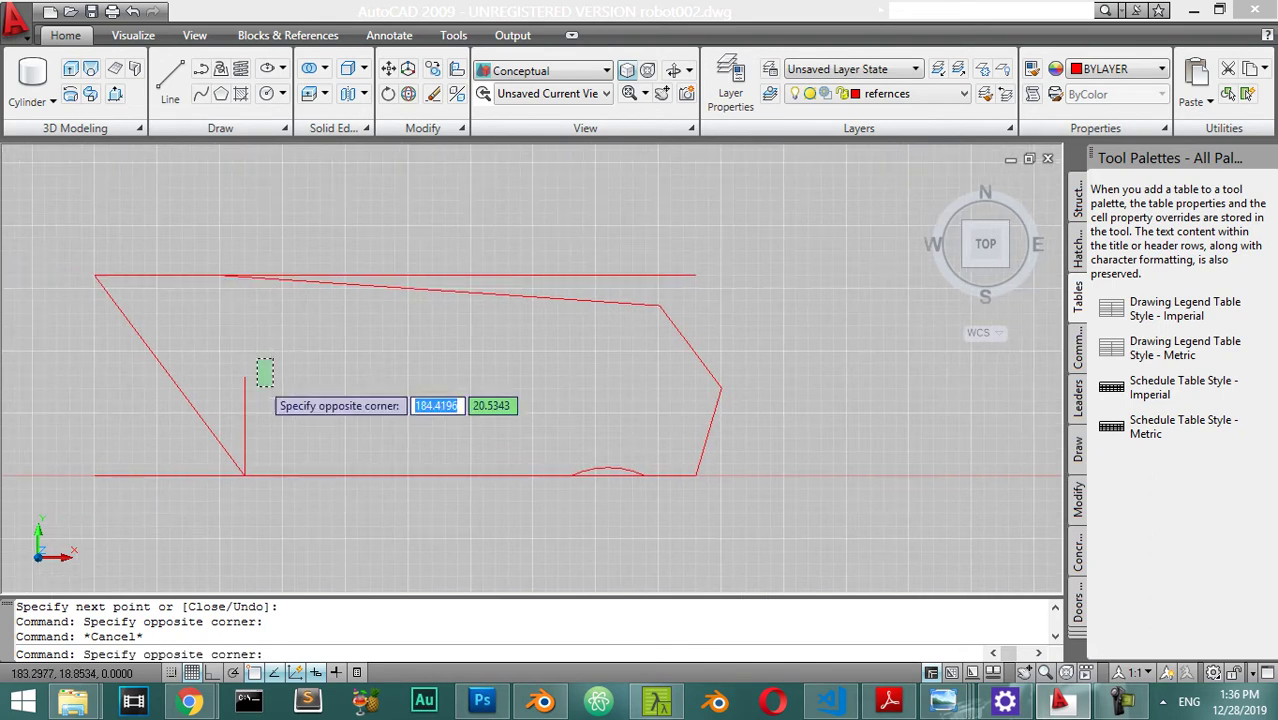
pyautogui.click(241, 424)
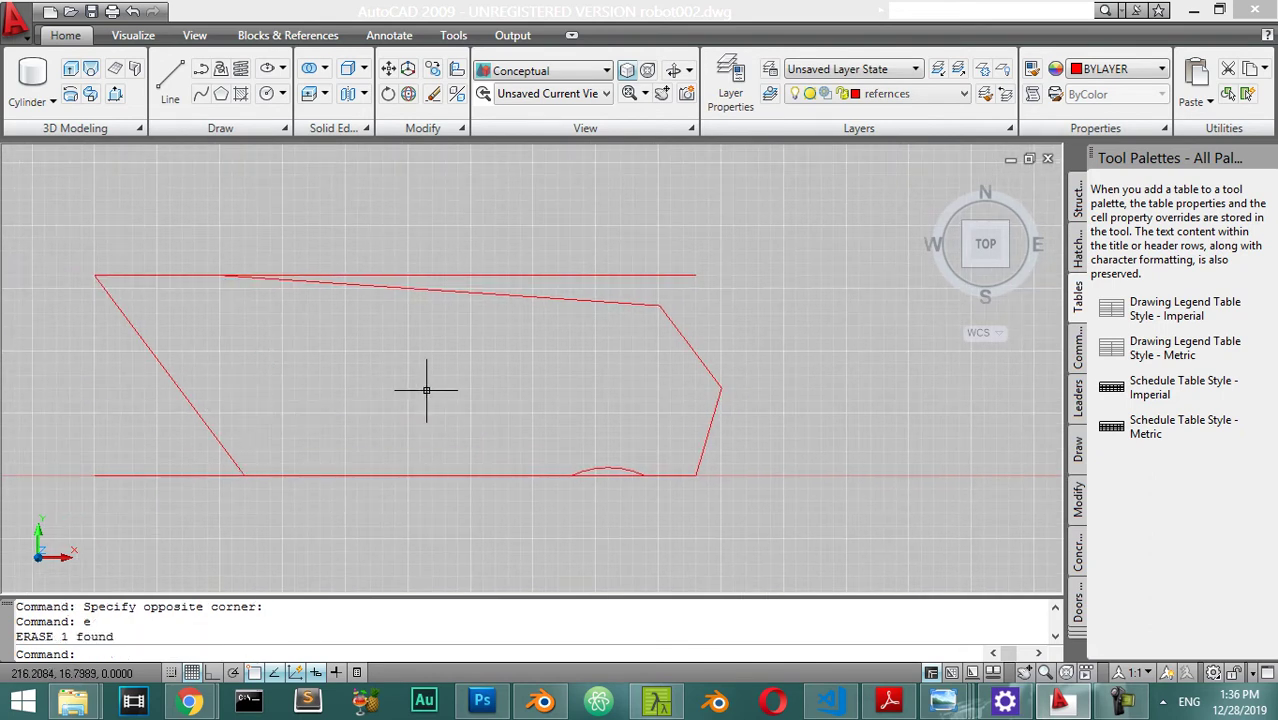
pyautogui.scroll(4, 502, 417)
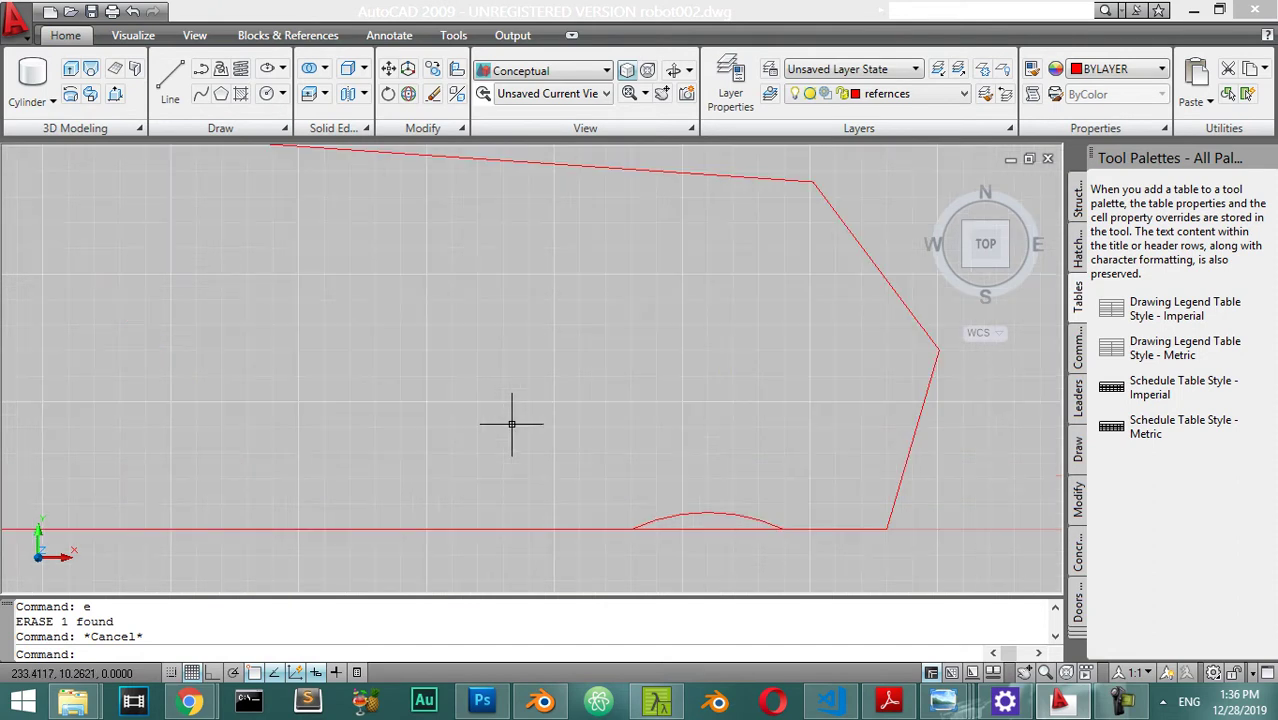
pyautogui.scroll(3, 547, 378)
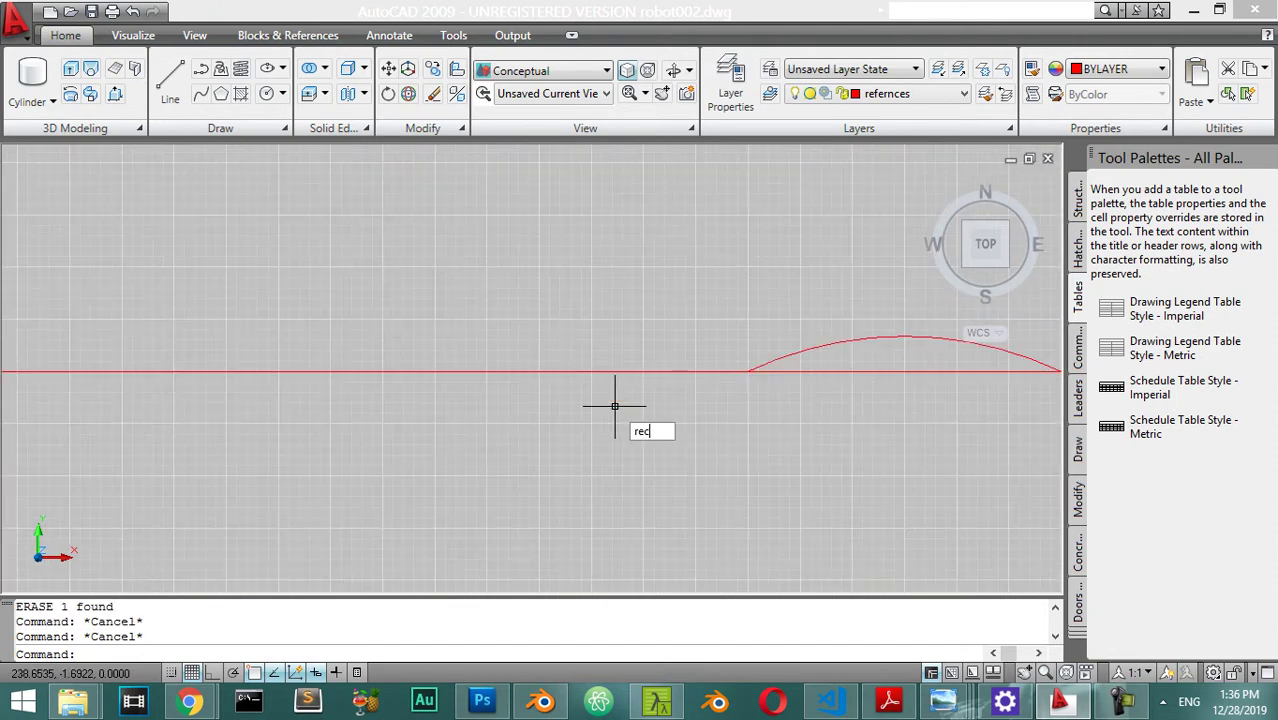
pyautogui.press('Return')
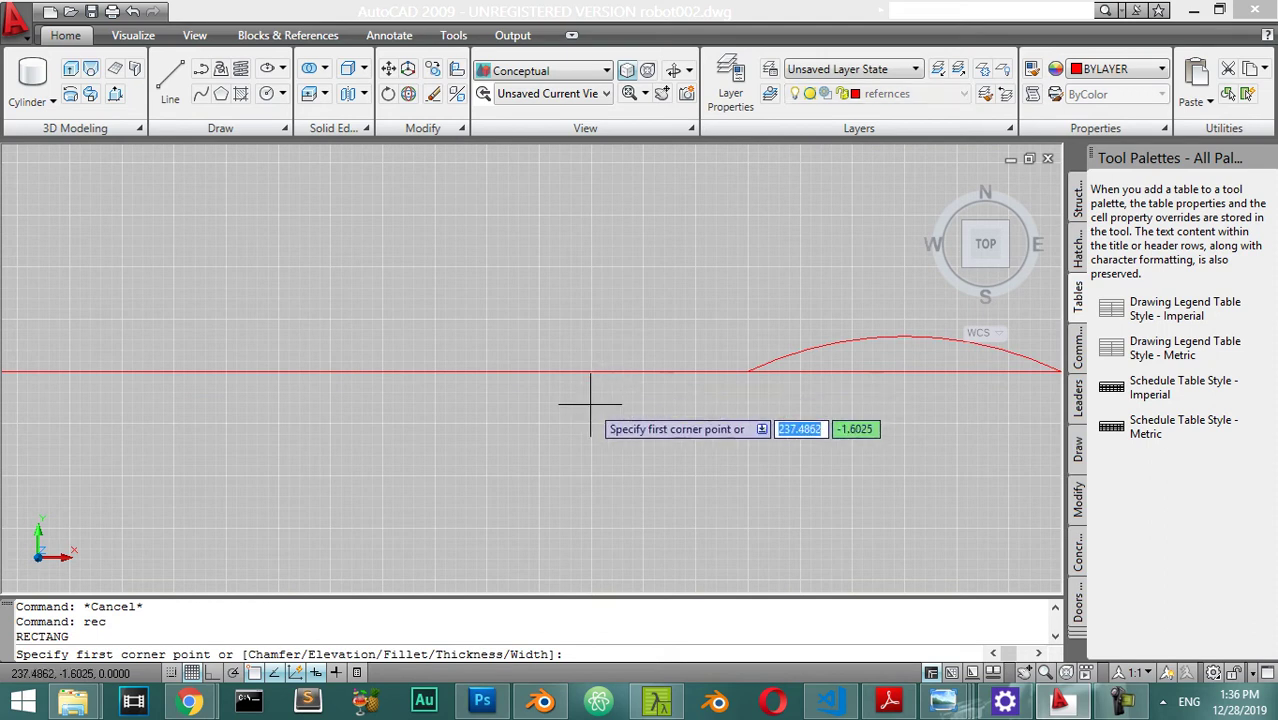
pyautogui.scroll(2, 500, 366)
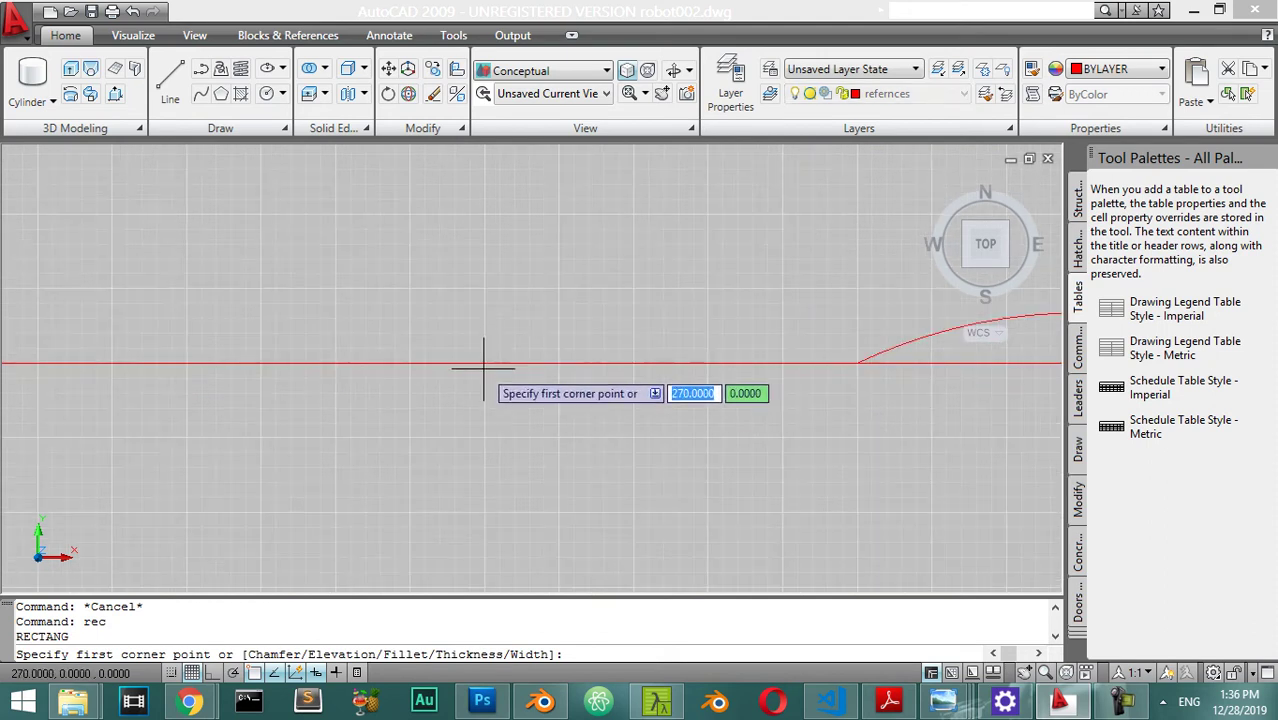
pyautogui.keyDown('shift'); pyautogui.rightClick(483, 367); pyautogui.keyUp('shift')
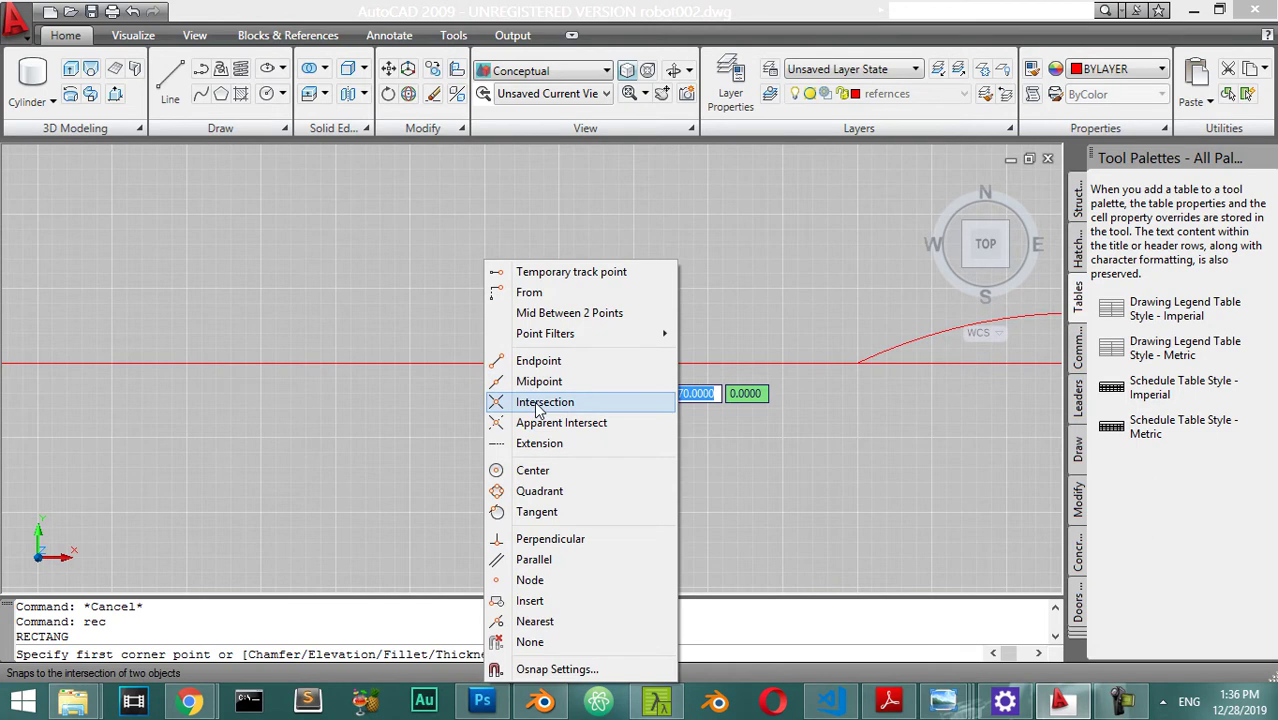
pyautogui.click(549, 539)
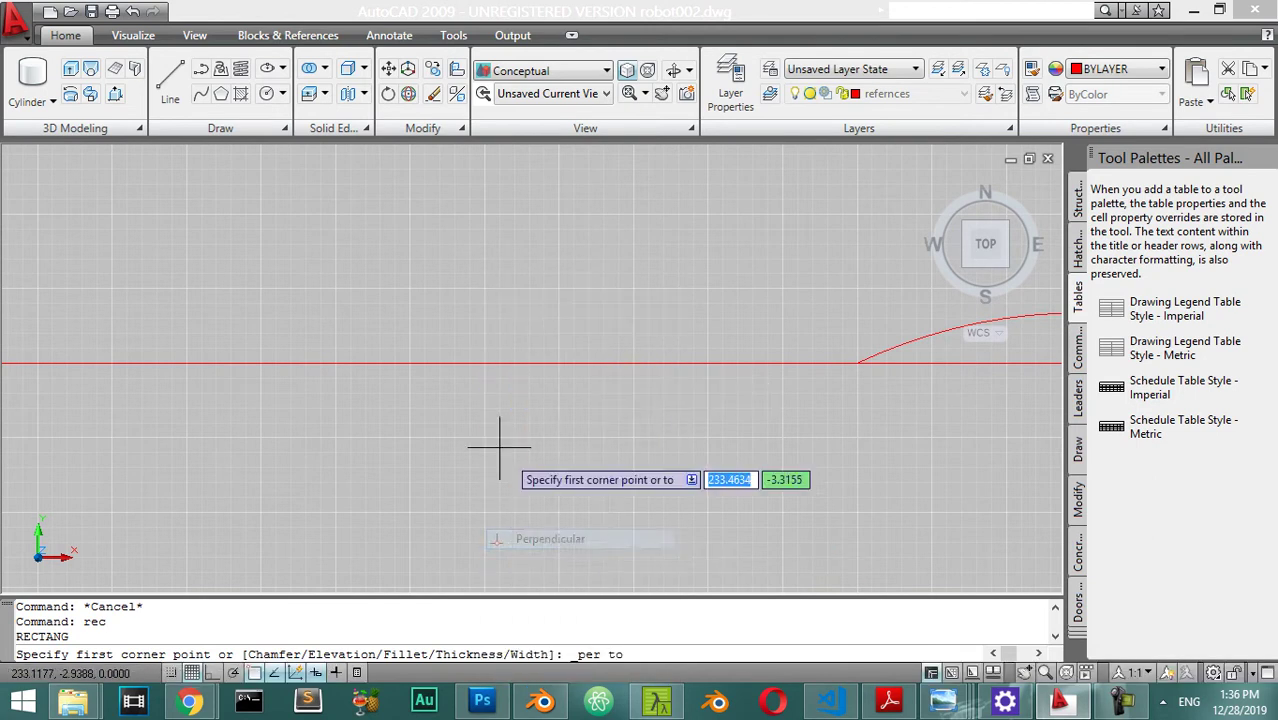
pyautogui.keyDown('shift'); pyautogui.rightClick(500, 364); pyautogui.keyUp('shift')
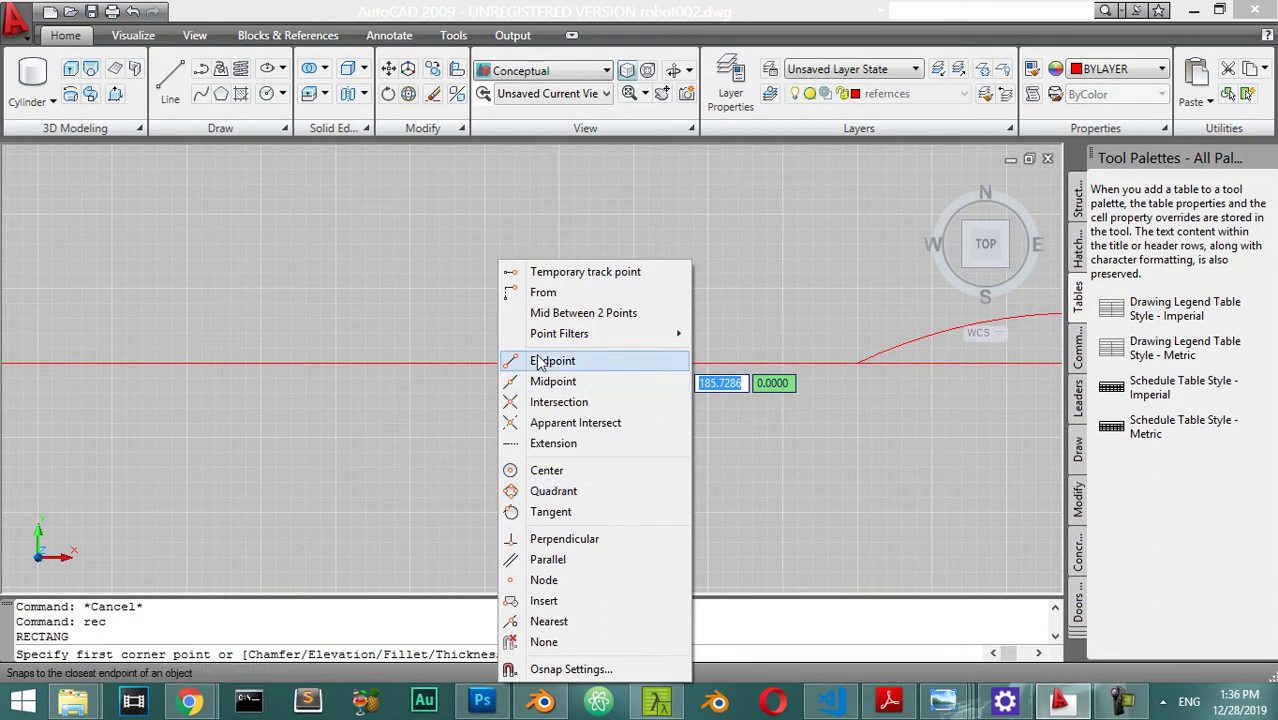
pyautogui.press('Escape')
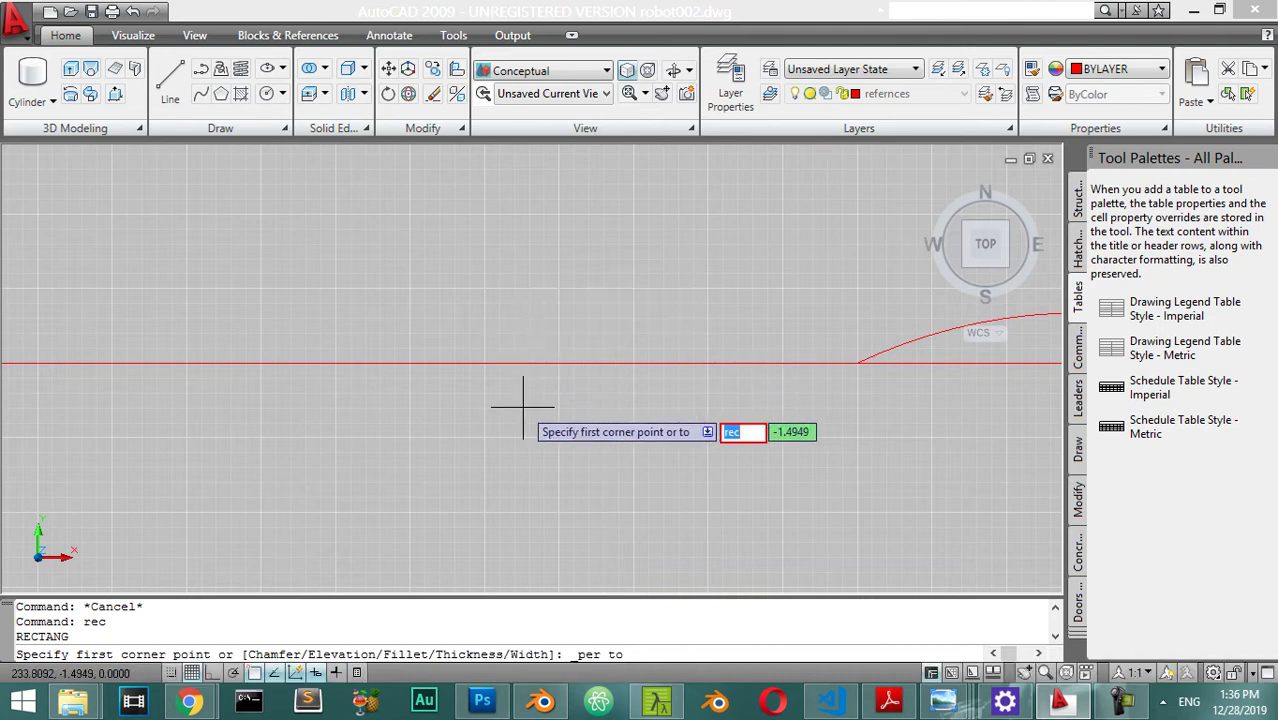
pyautogui.press('Escape')
pyautogui.press('Escape')
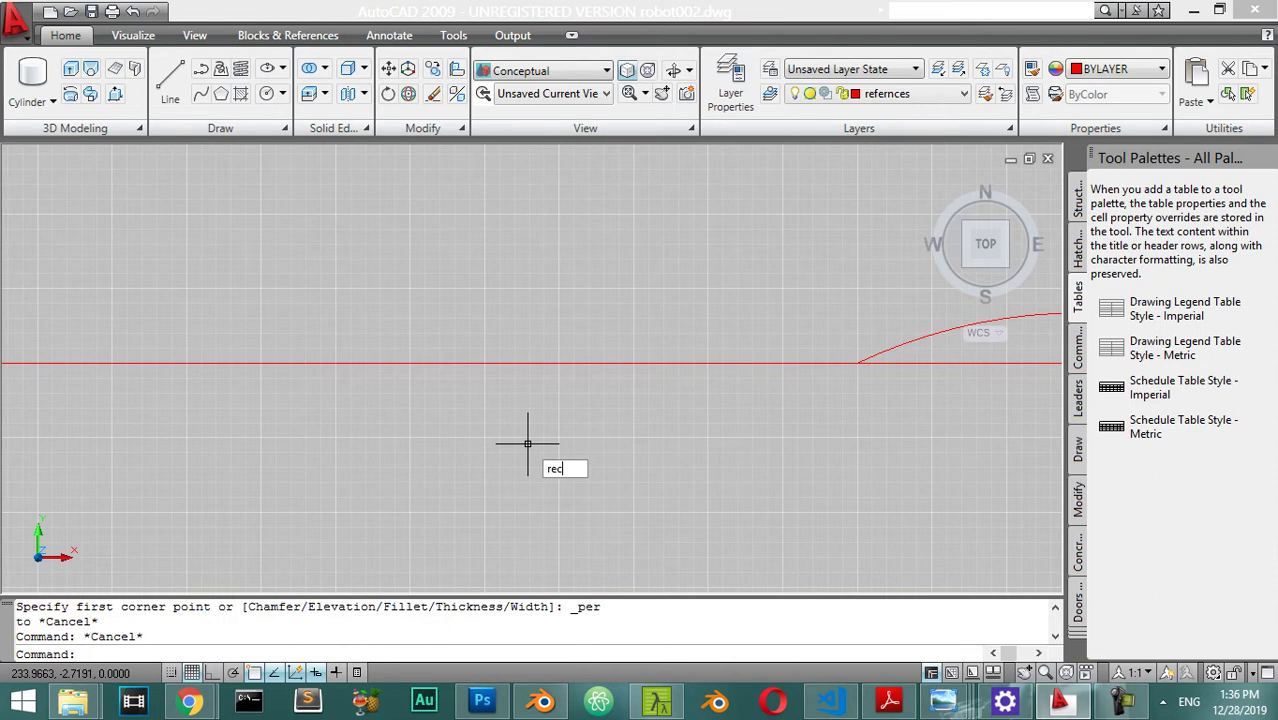
# Step: Draw a small rectangle about 1 unit wide straddling the lower horizontal line, a short distance left of the arc
pyautogui.write('rec')
pyautogui.press('Return')
pyautogui.scroll(3, 484, 360)
pyautogui.scroll(-4, 562, 394)
pyautogui.scroll(2, 561, 401)
pyautogui.scroll(3, 582, 338)
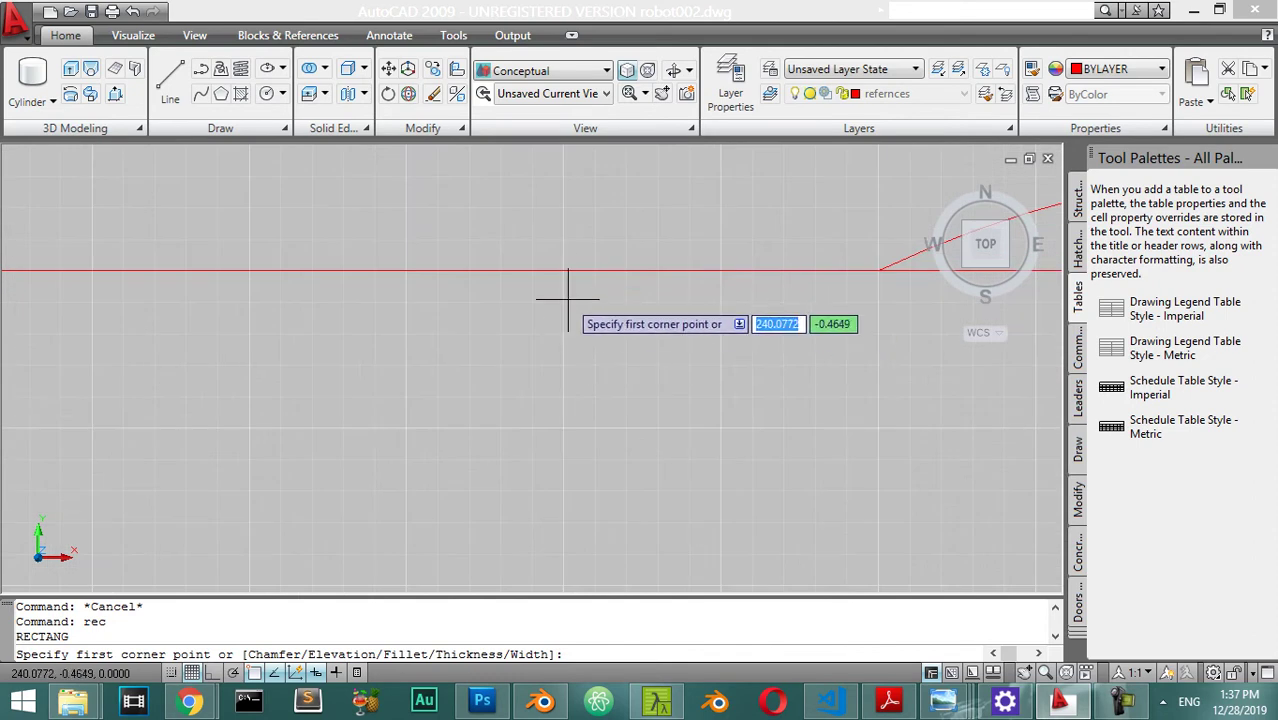
pyautogui.click(563, 304)
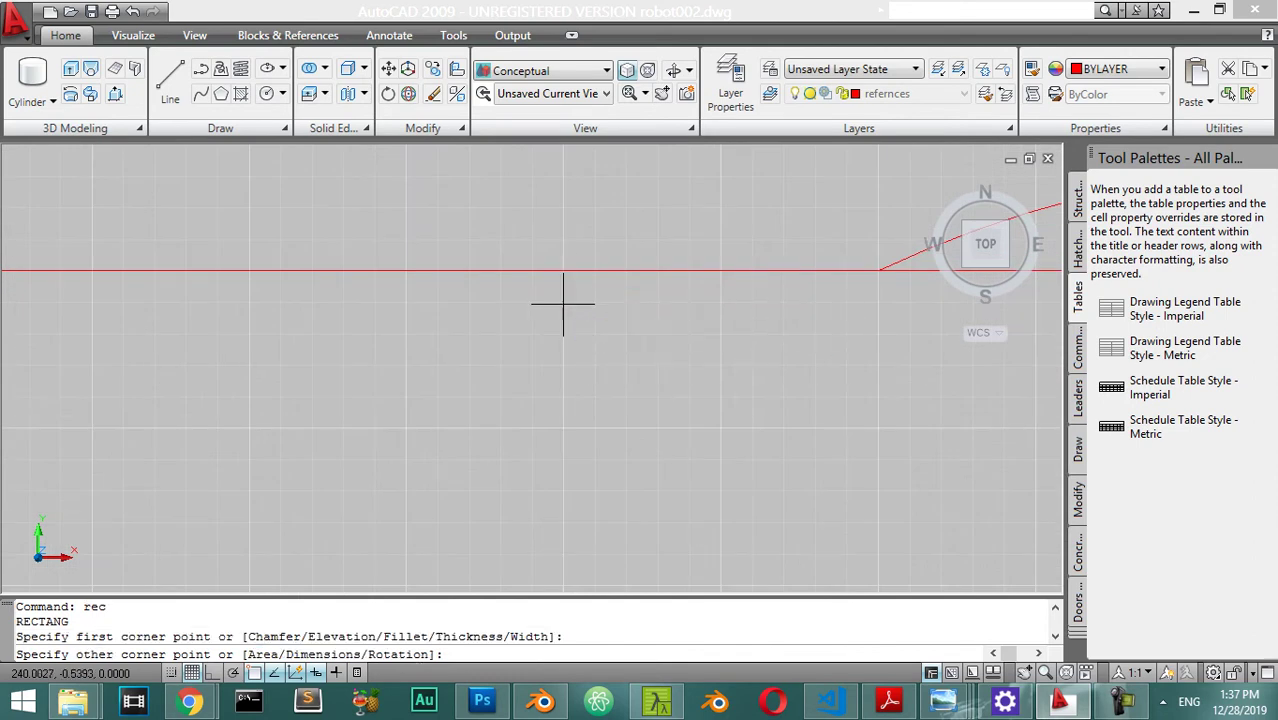
pyautogui.click(627, 259)
pyautogui.press('Return')
pyautogui.click(652, 290)
pyautogui.click(468, 324)
pyautogui.press('Escape')
pyautogui.press('Escape')
pyautogui.click(691, 305)
pyautogui.click(642, 352)
pyautogui.press('Return')
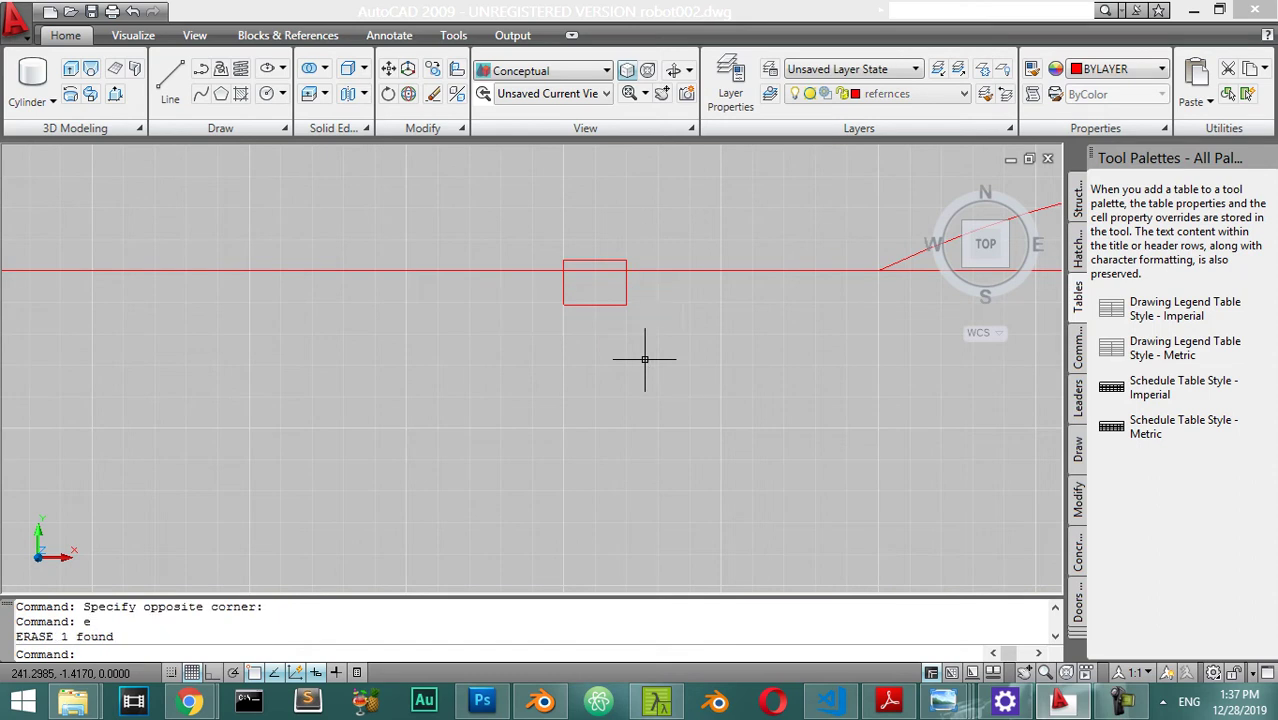
# Step: Copy the small rectangle along the lower line: two copies to its right, one to its left, and one just past the arc's right end
pyautogui.click(650, 297)
pyautogui.click(584, 362)
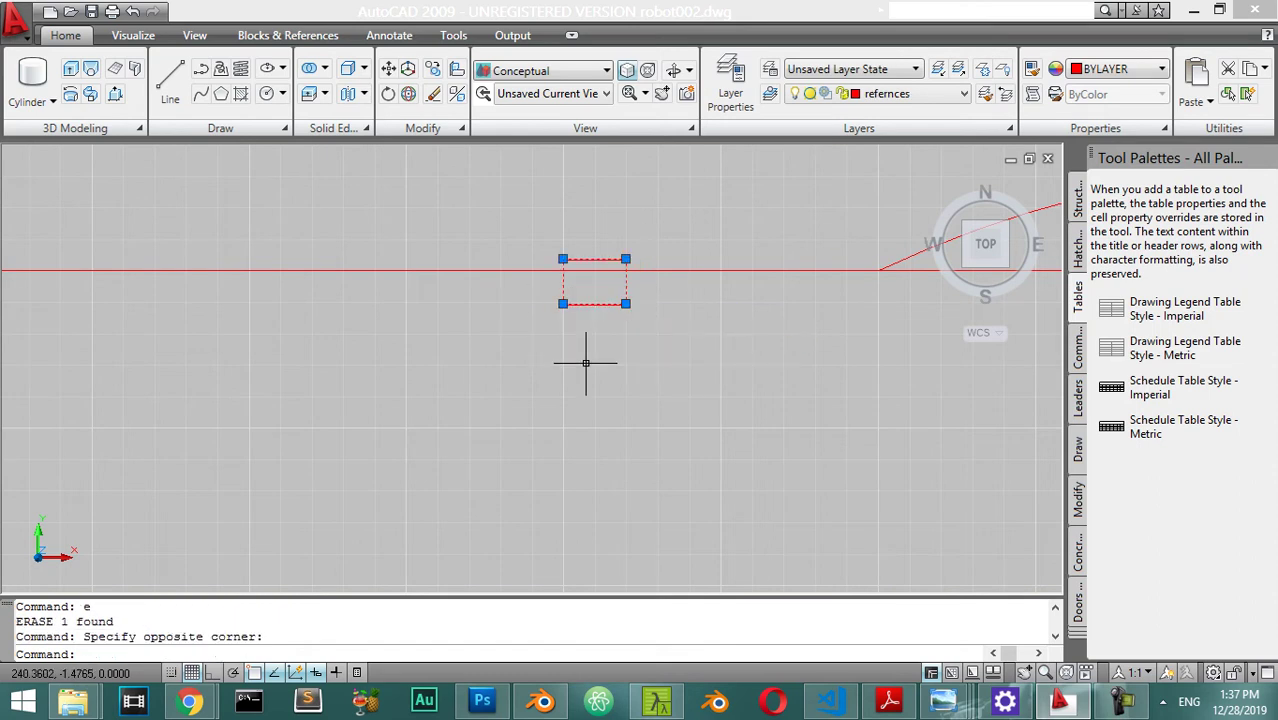
pyautogui.press('Return')
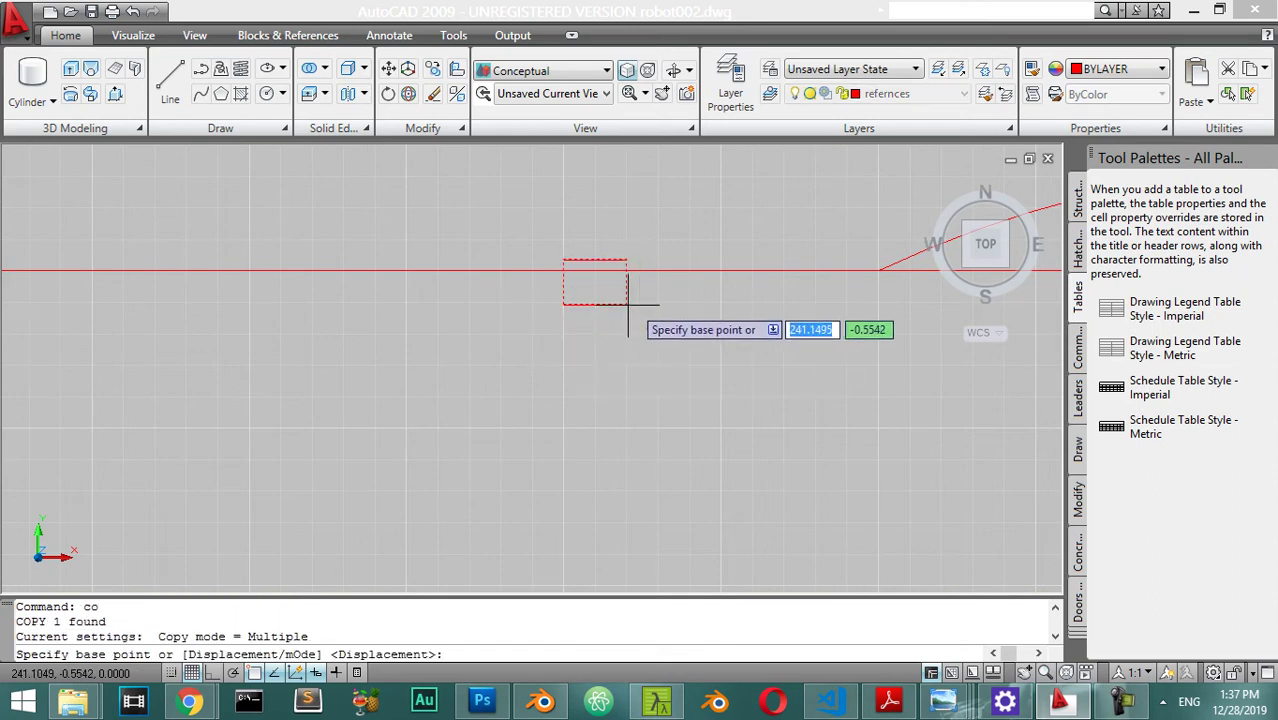
pyautogui.click(626, 304)
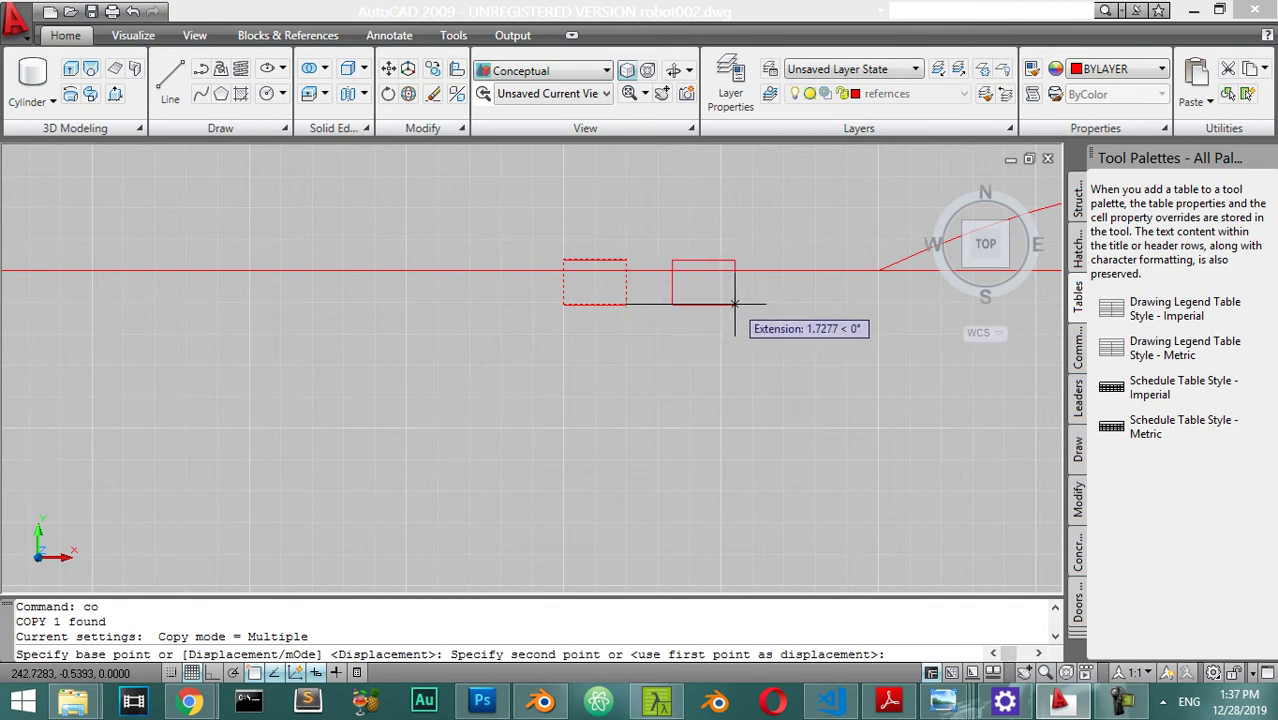
pyautogui.click(756, 304)
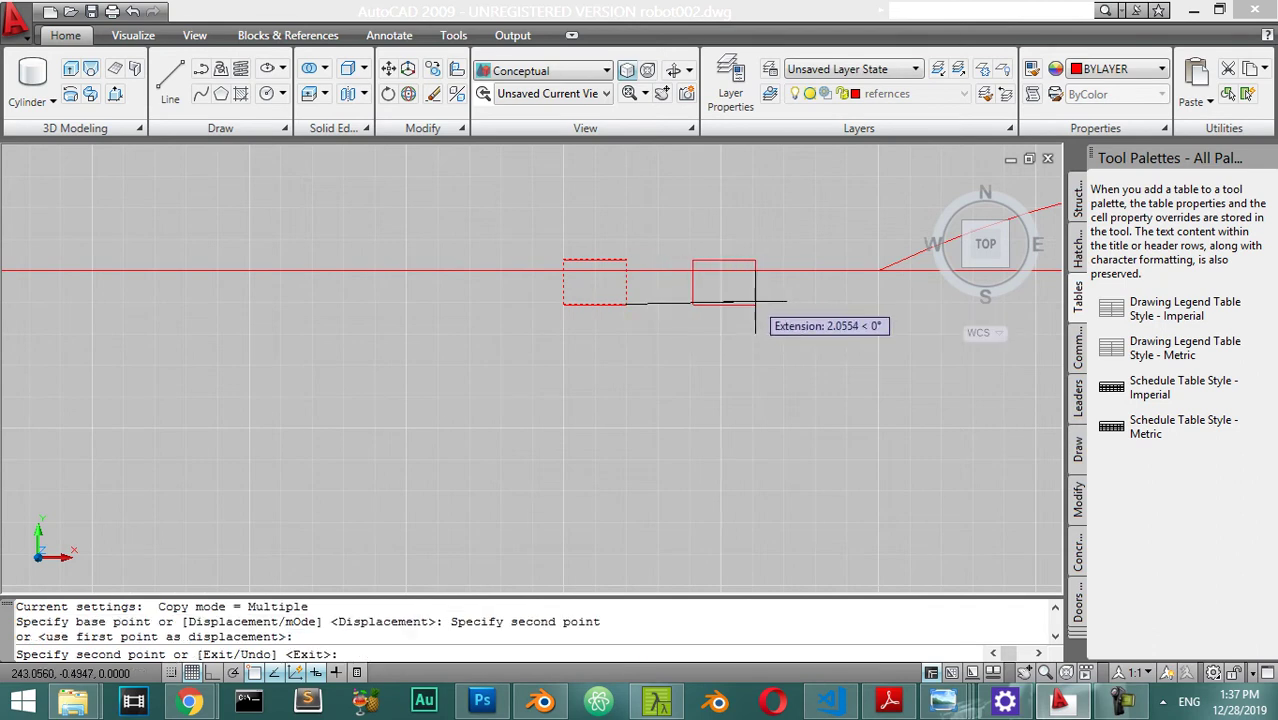
pyautogui.click(861, 304)
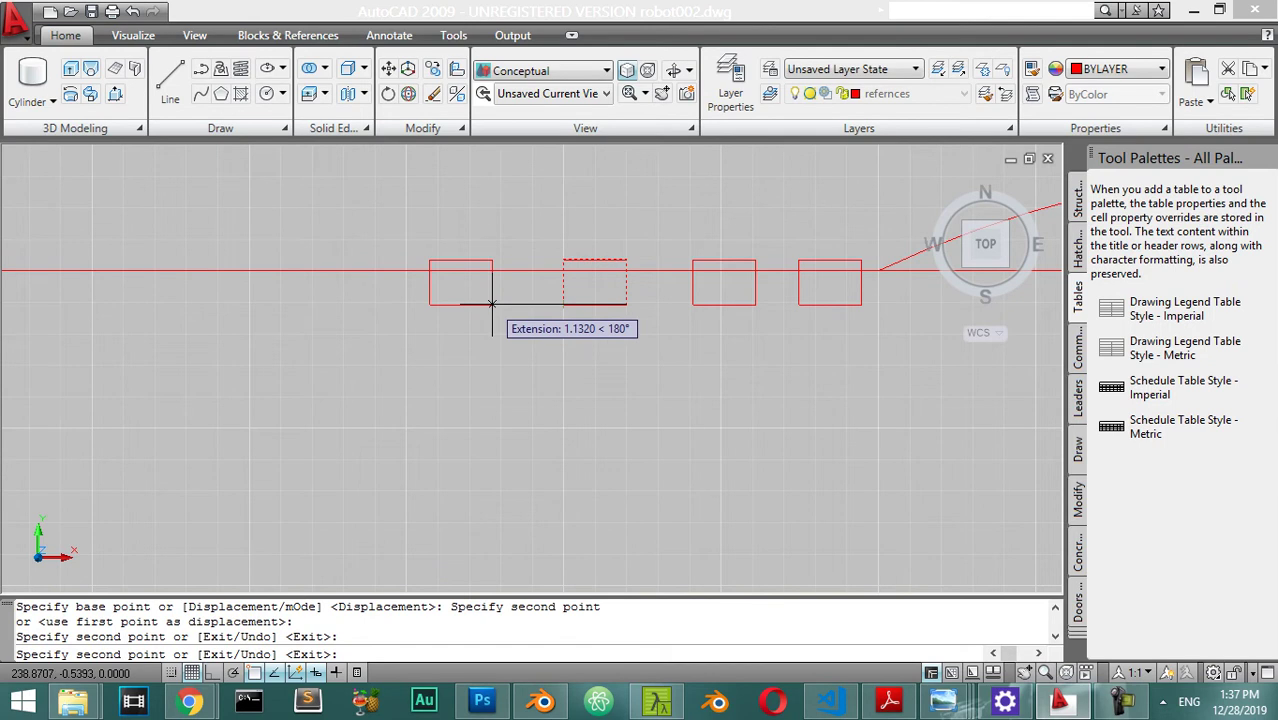
pyautogui.click(491, 304)
pyautogui.scroll(-5, 558, 304)
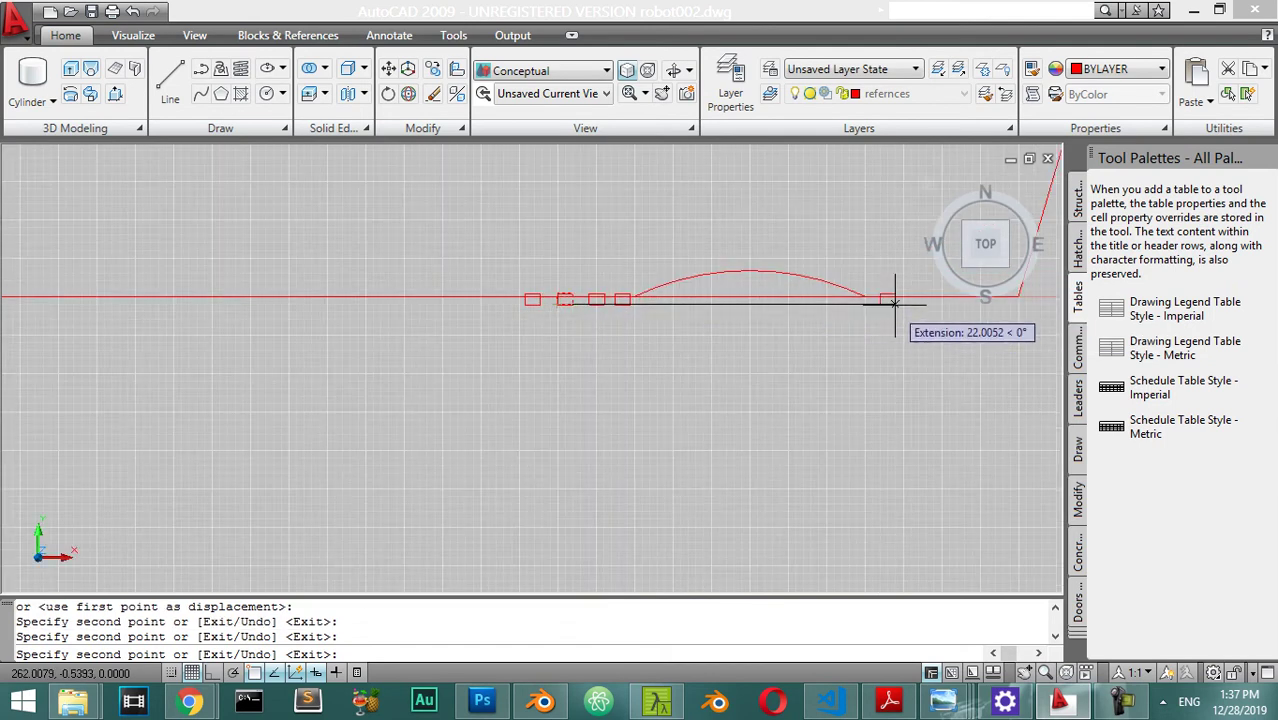
pyautogui.click(895, 303)
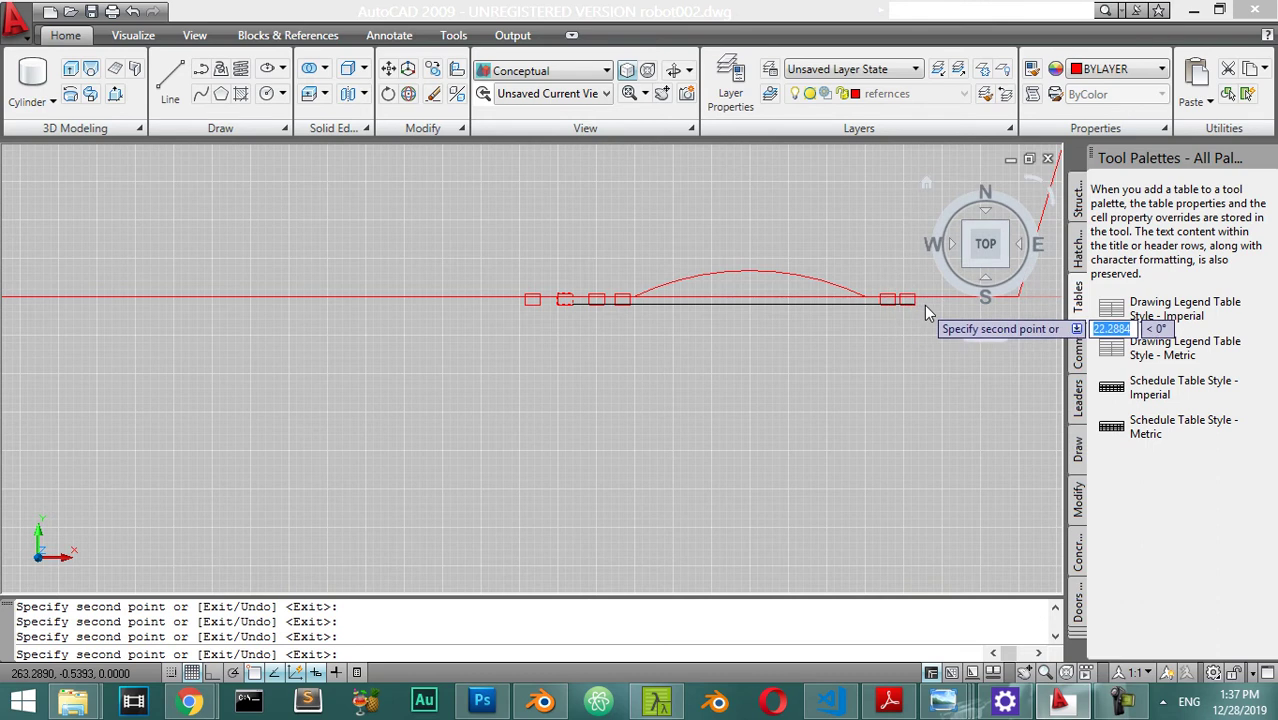
pyautogui.press('Escape')
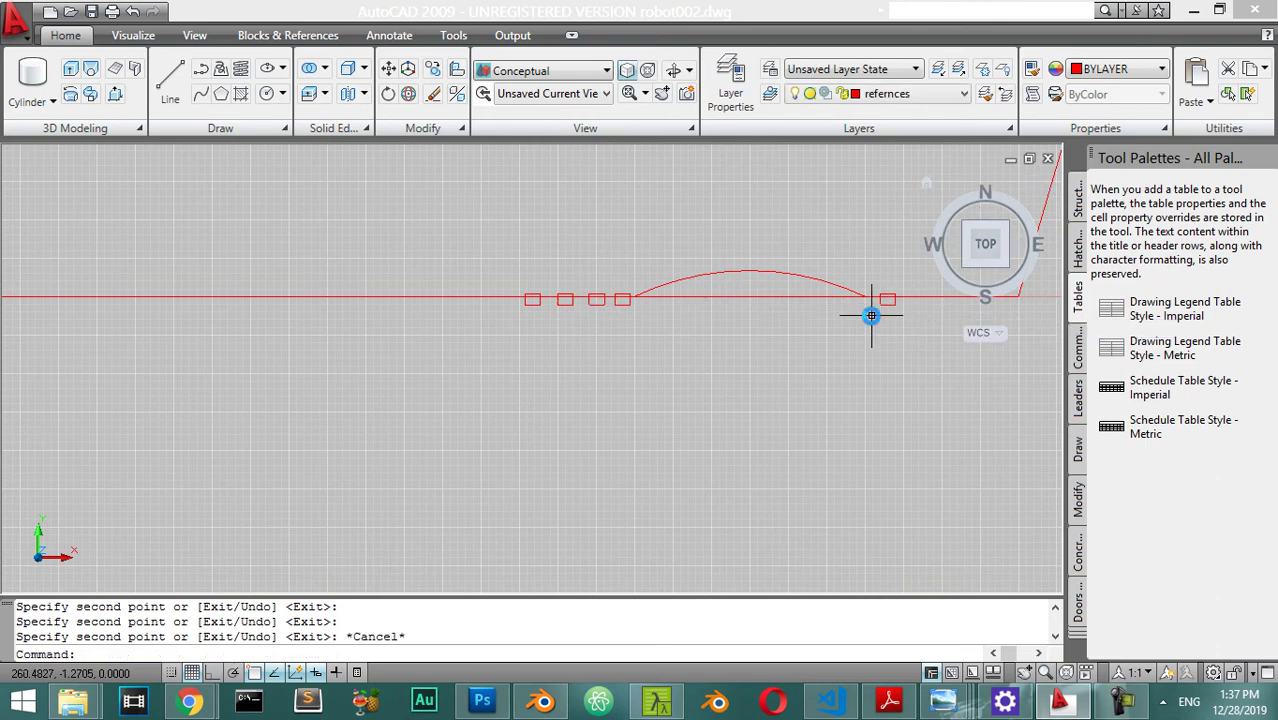
# Step: Copy the rectangle at the arc's right end twice farther right along the lower line, the first copy about 1.9 units away
pyautogui.click(948, 192)
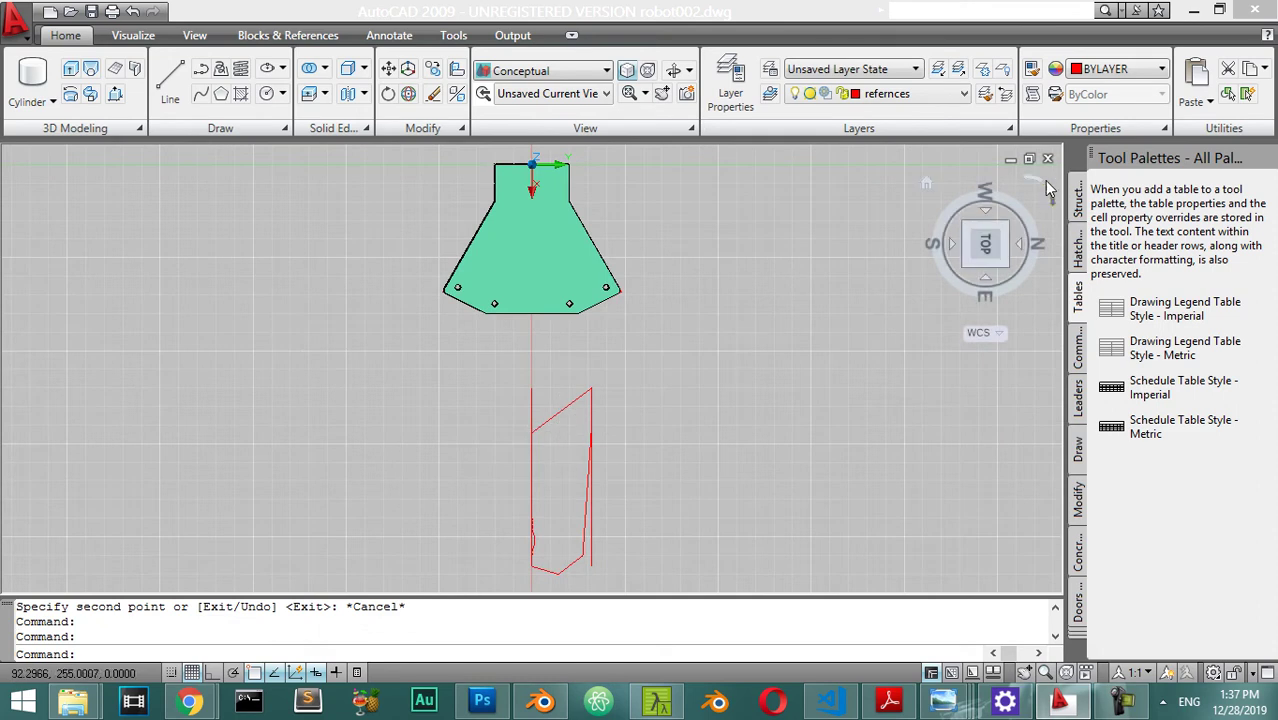
pyautogui.click(1040, 175)
pyautogui.scroll(6, 861, 376)
pyautogui.scroll(6, 579, 434)
pyautogui.click(266, 351)
pyautogui.click(130, 364)
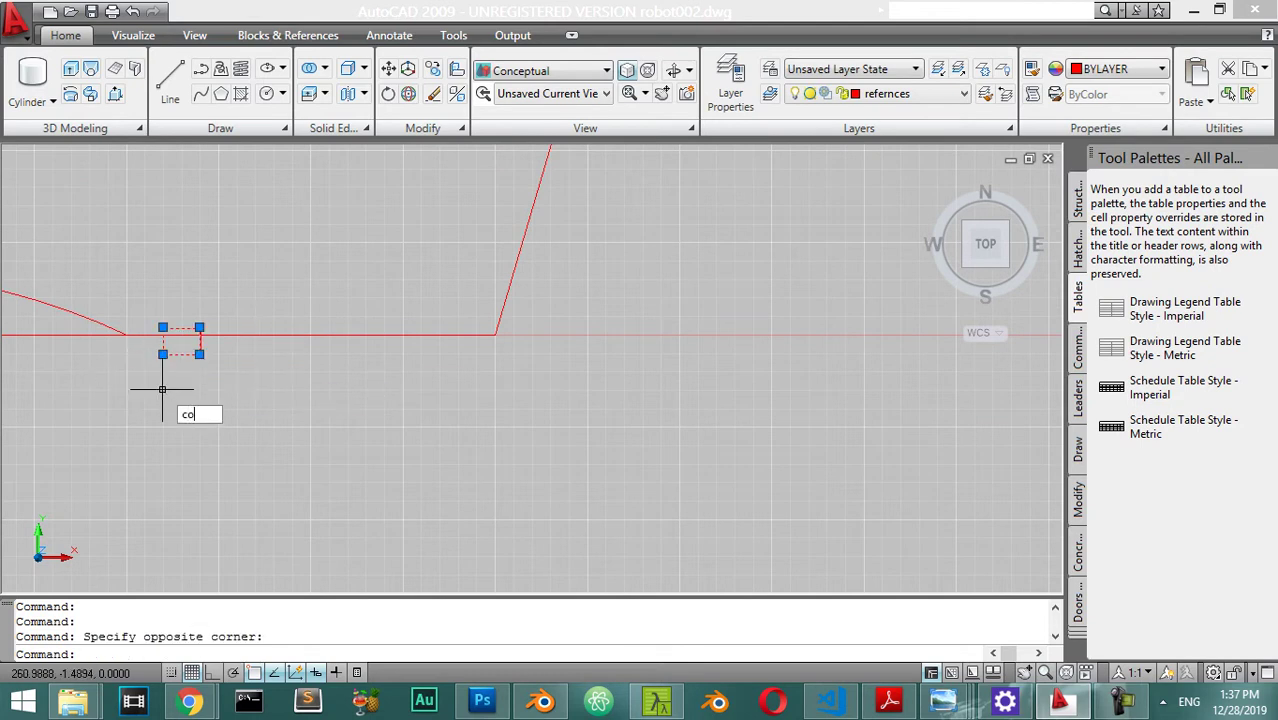
pyautogui.press('Return')
pyautogui.click(199, 354)
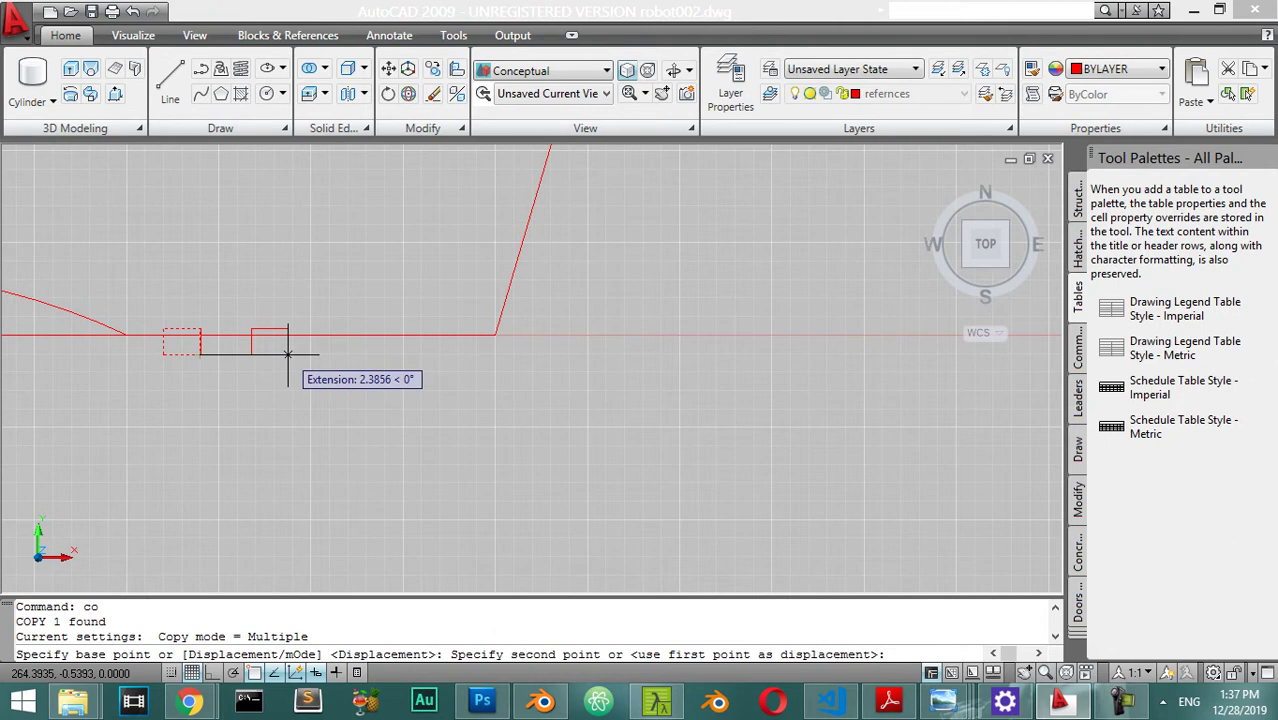
pyautogui.click(270, 353)
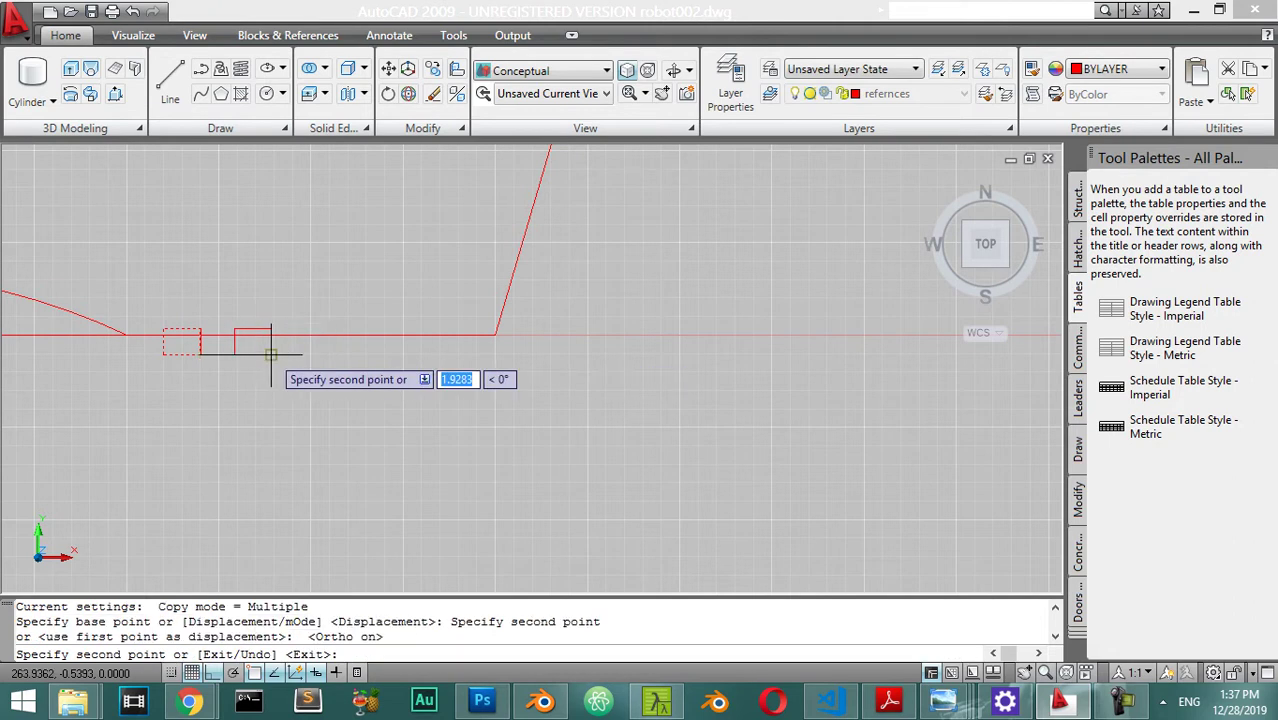
pyautogui.click(336, 353)
pyautogui.press('Escape')
# Step: Trim the tops of the two rightmost rectangles and the lower line's stretches through and beyond them
pyautogui.scroll(-1, 390, 380)
pyautogui.scroll(2, 376, 381)
pyautogui.moveTo(376, 381)
pyautogui.mouseDown(button='middle')
pyautogui.moveTo(422, 379)
pyautogui.moveTo(545, 453)
pyautogui.mouseUp(button='middle')
pyautogui.write('tr')
pyautogui.press('Return')
pyautogui.press('Return')
pyautogui.click(508, 412)
pyautogui.click(765, 442)
pyautogui.click(437, 402)
pyautogui.click(419, 400)
pyautogui.click(357, 400)
pyautogui.click(340, 428)
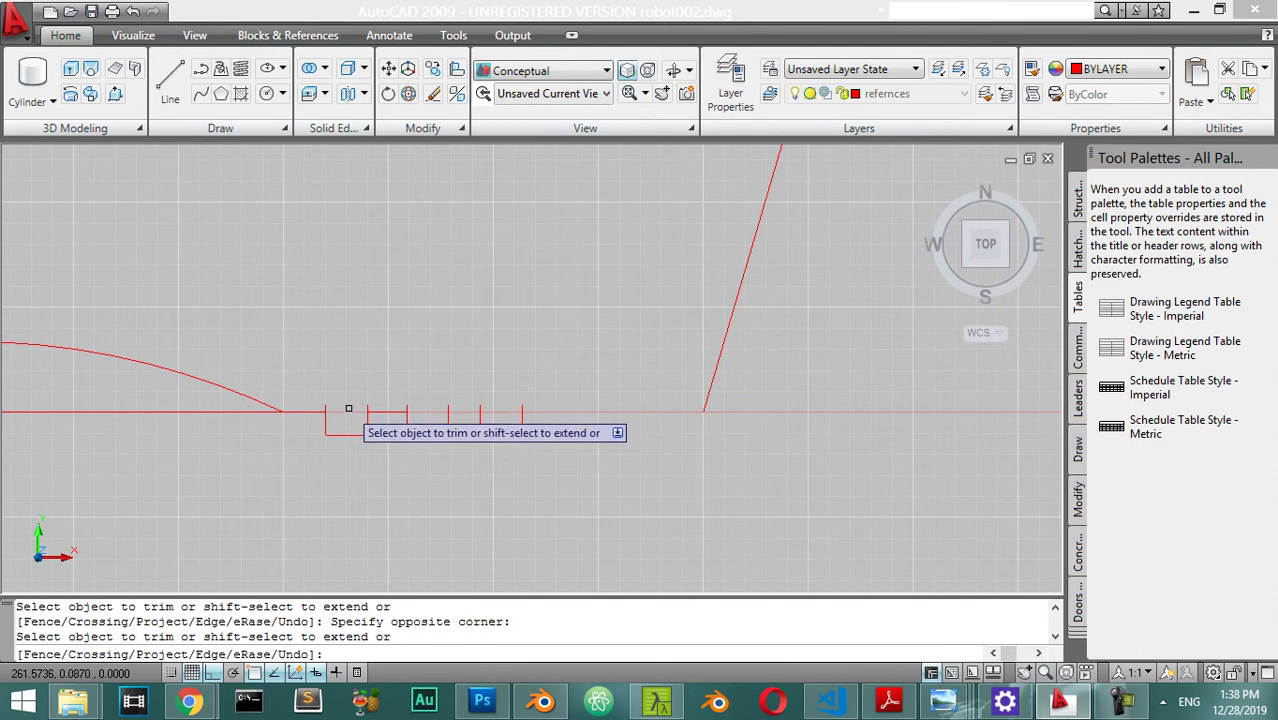
pyautogui.click(349, 408)
pyautogui.click(577, 373)
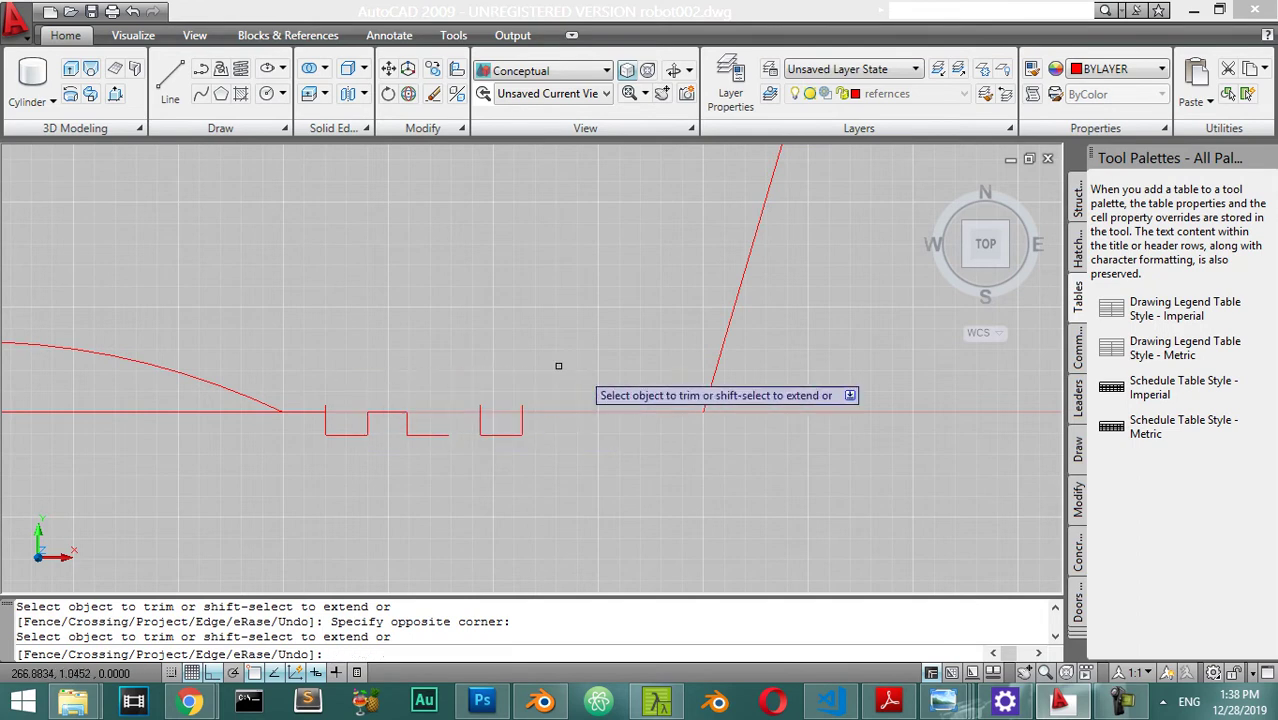
pyautogui.press('Escape')
# Step: Trim the top of the rectangle nearest the arc's right end and the remaining lower line between the arc and the next rectangle
pyautogui.scroll(5, 334, 414)
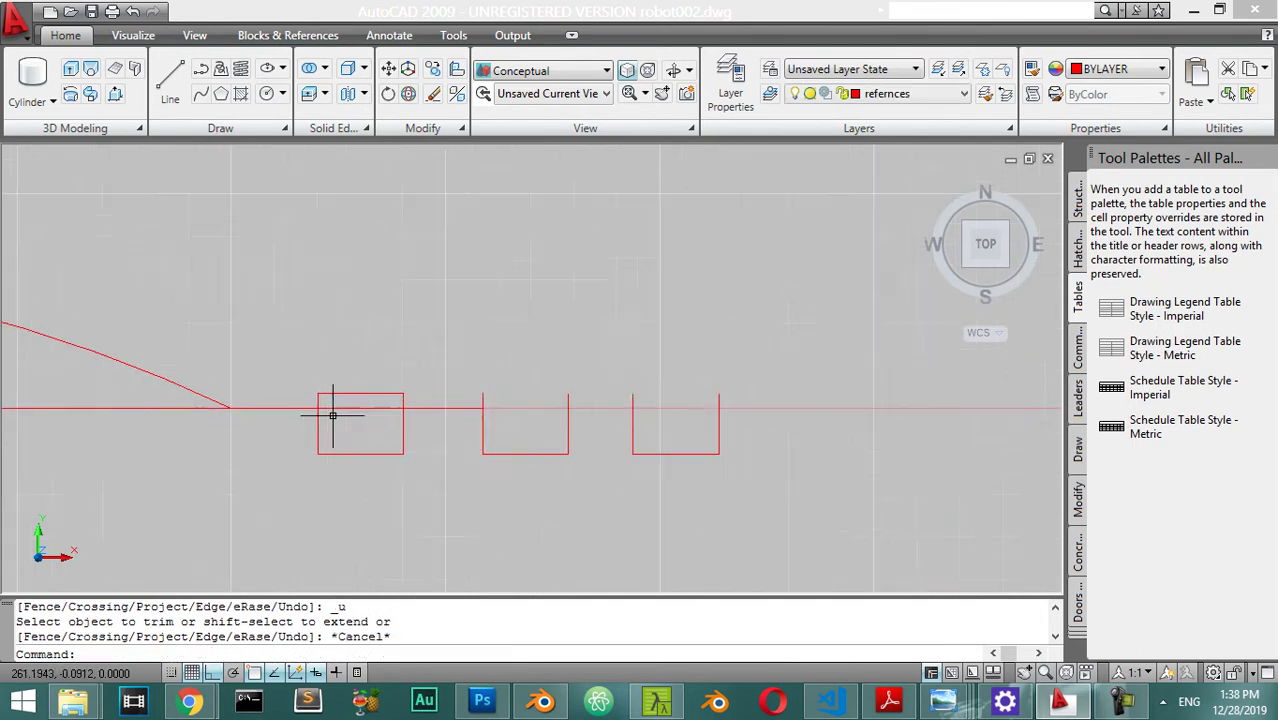
pyautogui.press('Escape')
pyautogui.write('tr')
pyautogui.press('Return')
pyautogui.press('Return')
pyautogui.click(408, 351)
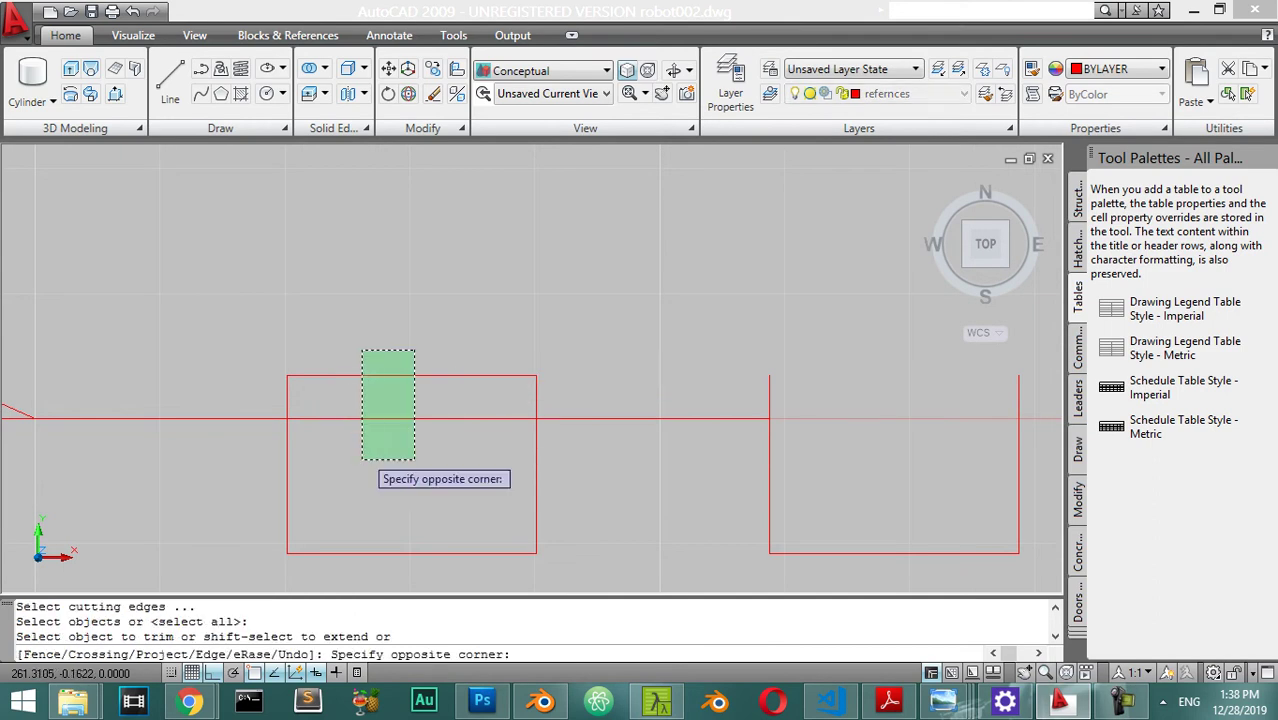
pyautogui.click(372, 445)
pyautogui.click(600, 338)
pyautogui.click(307, 385)
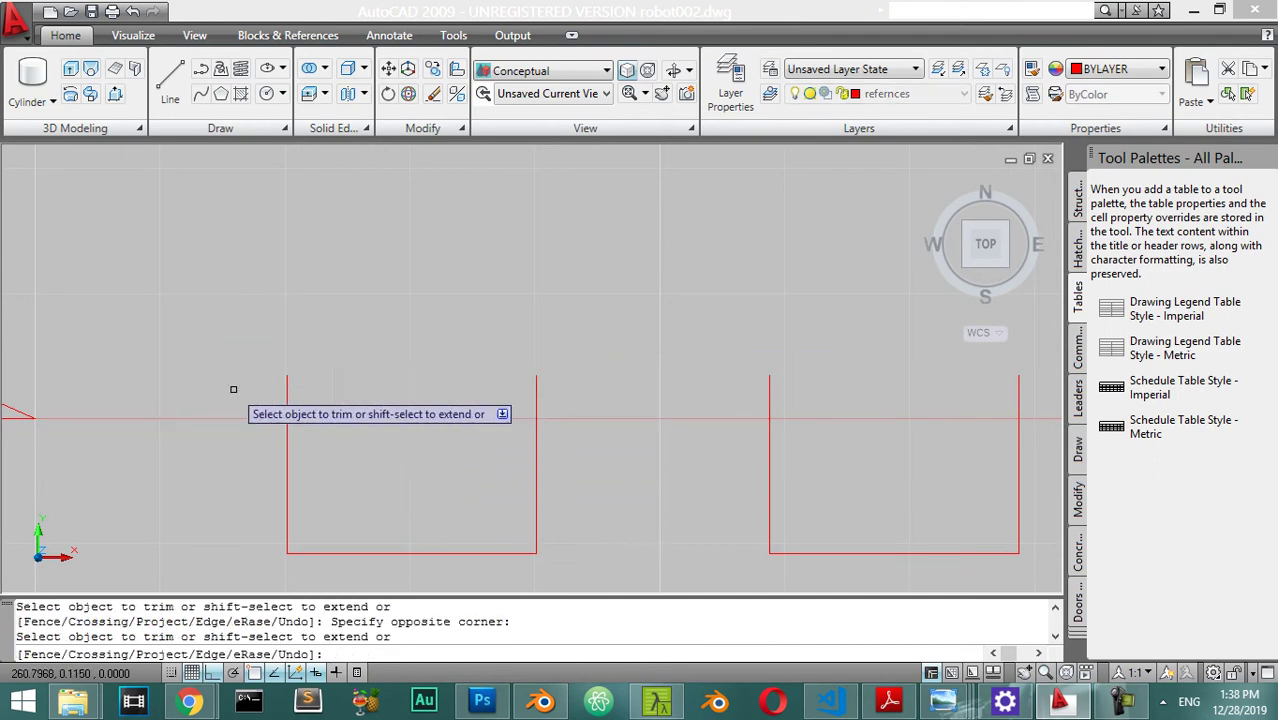
pyautogui.press('Escape')
# Step: Trim the tops of the four rectangles left of the arc together with the lower line's segments inside them
pyautogui.scroll(-4, 379, 362)
pyautogui.moveTo(345, 440); pyautogui.dragTo(610, 465, button='middle')
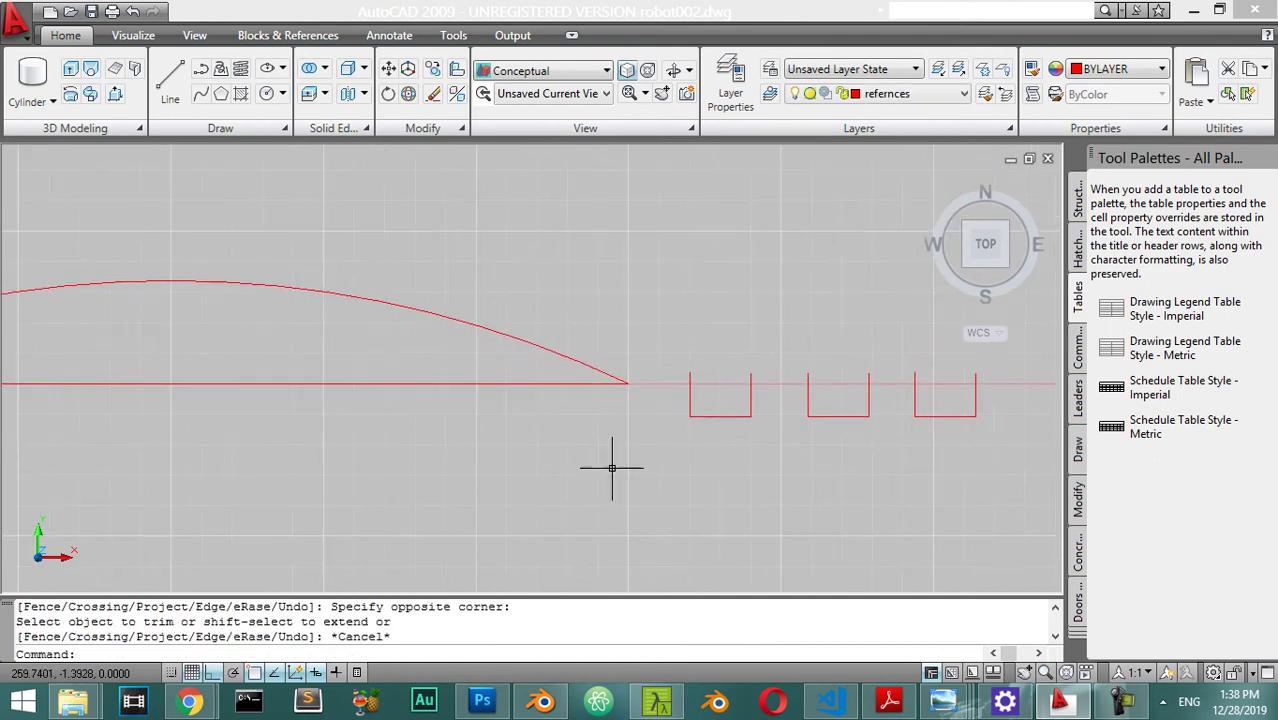
pyautogui.moveTo(408, 419); pyautogui.dragTo(713, 422, button='middle')
pyautogui.moveTo(221, 459); pyautogui.dragTo(707, 459, button='middle')
pyautogui.press('Escape')
pyautogui.write('tr')
pyautogui.press('Return')
pyautogui.press('Return')
pyautogui.click(544, 346)
pyautogui.click(528, 400)
pyautogui.click(463, 370)
pyautogui.click(418, 390)
pyautogui.click(343, 322)
pyautogui.click(289, 395)
pyautogui.click(185, 342)
pyautogui.click(166, 385)
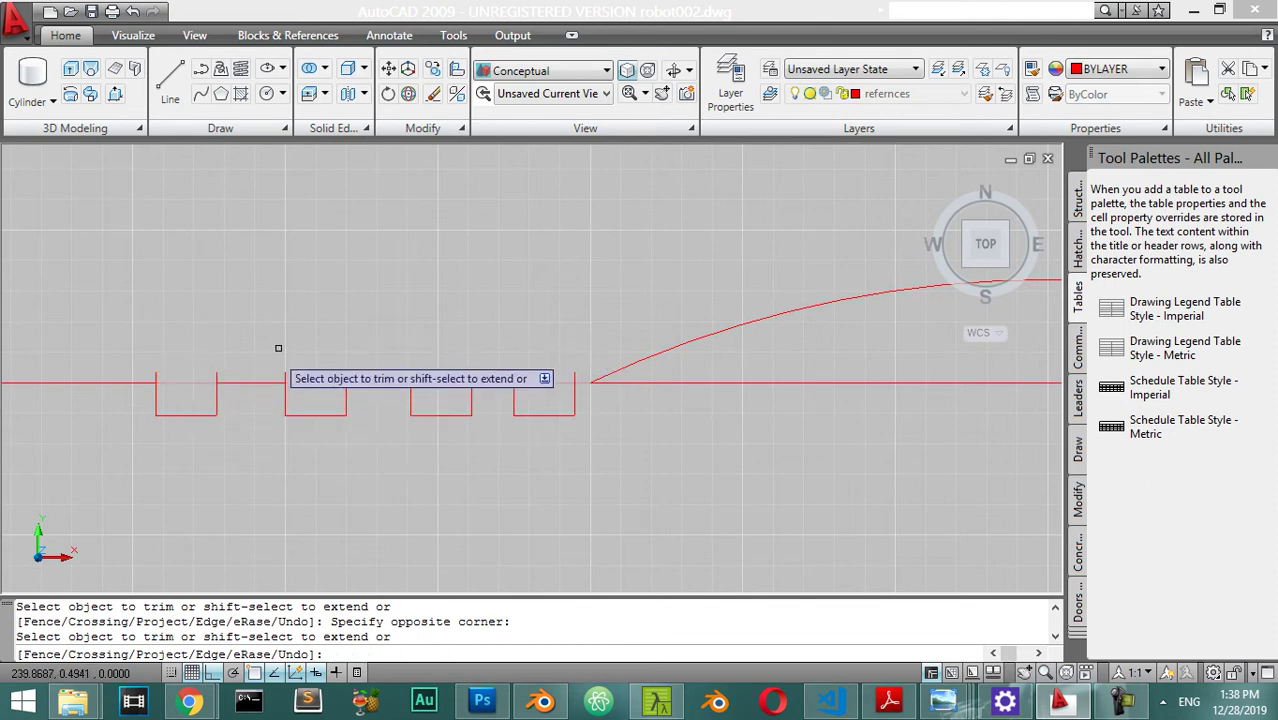
pyautogui.press('Escape')
# Step: Trim the rectangle sides that stick up above the lower line left of the arc
pyautogui.write('tr')
pyautogui.press('Return')
pyautogui.press('Return')
pyautogui.click(580, 356)
pyautogui.click(124, 375)
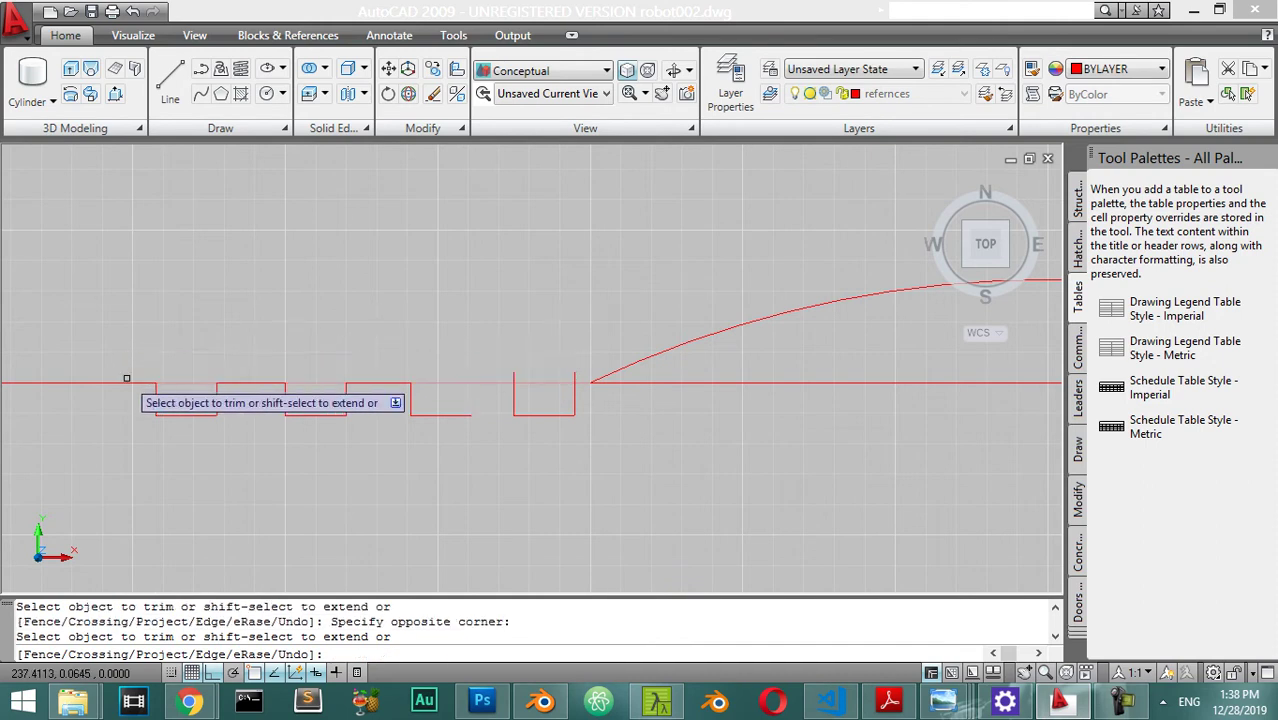
pyautogui.press('Escape')
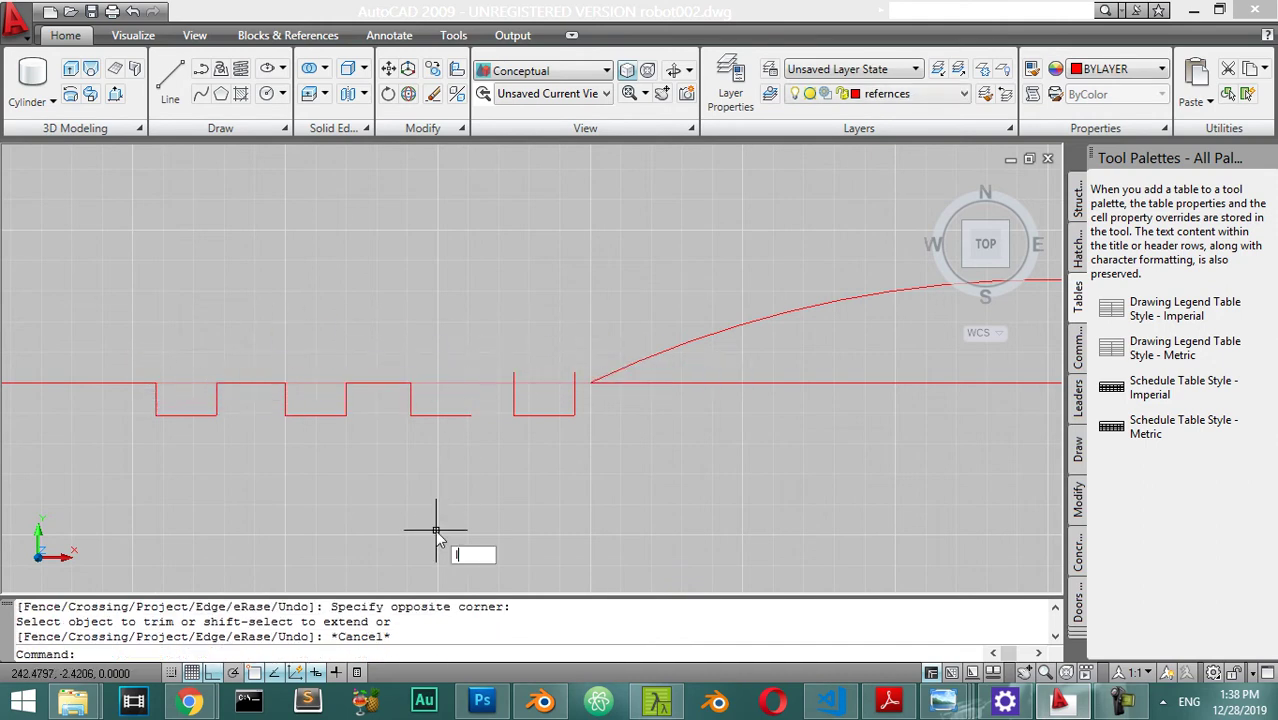
pyautogui.write('l')
pyautogui.press('Return')
pyautogui.scroll(5, 522, 395)
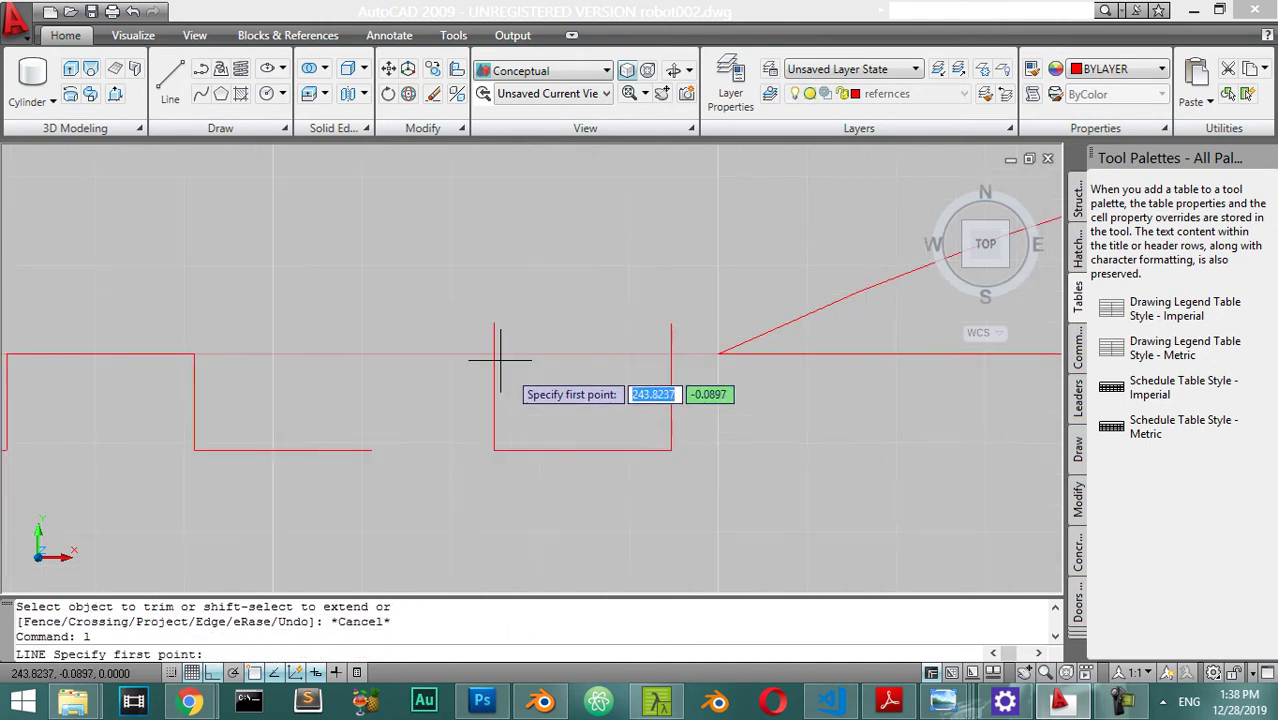
pyautogui.press('Escape')
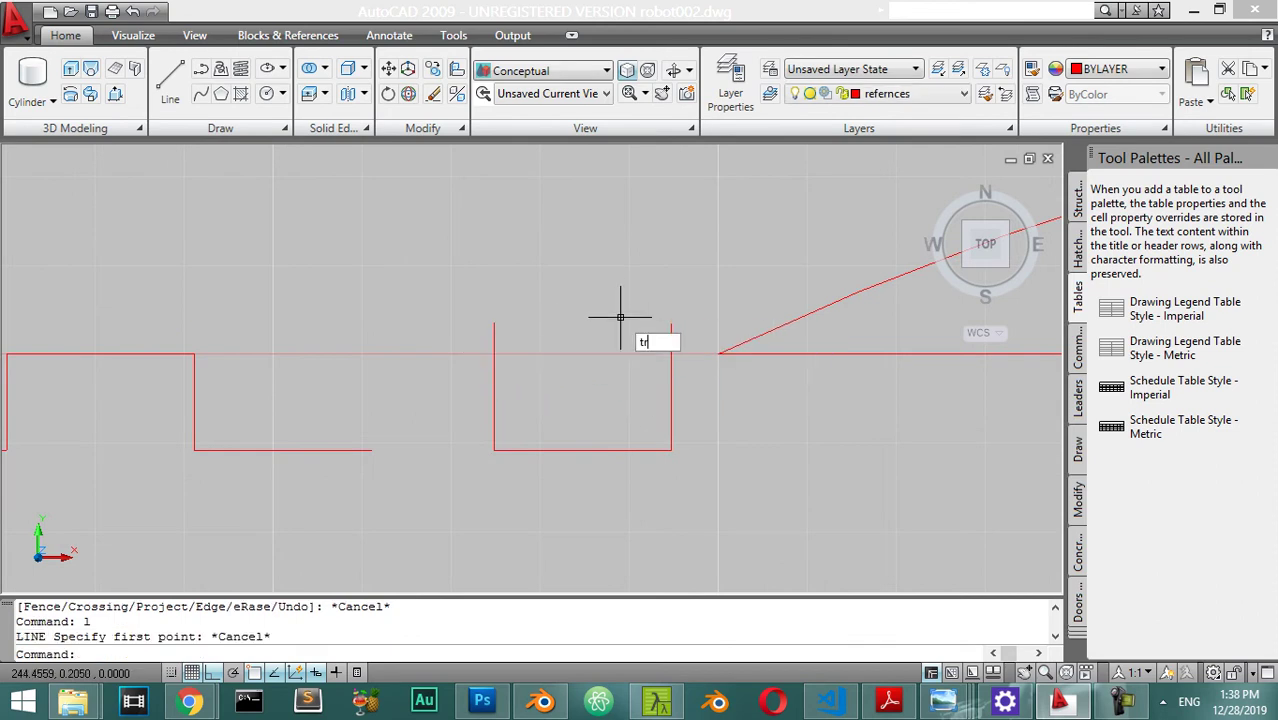
# Step: Try to trim the right side of the rectangle beside the arc's left end and undo the trim
pyautogui.write('tr')
pyautogui.press('Return')
pyautogui.press('Return')
pyautogui.click(671, 400)
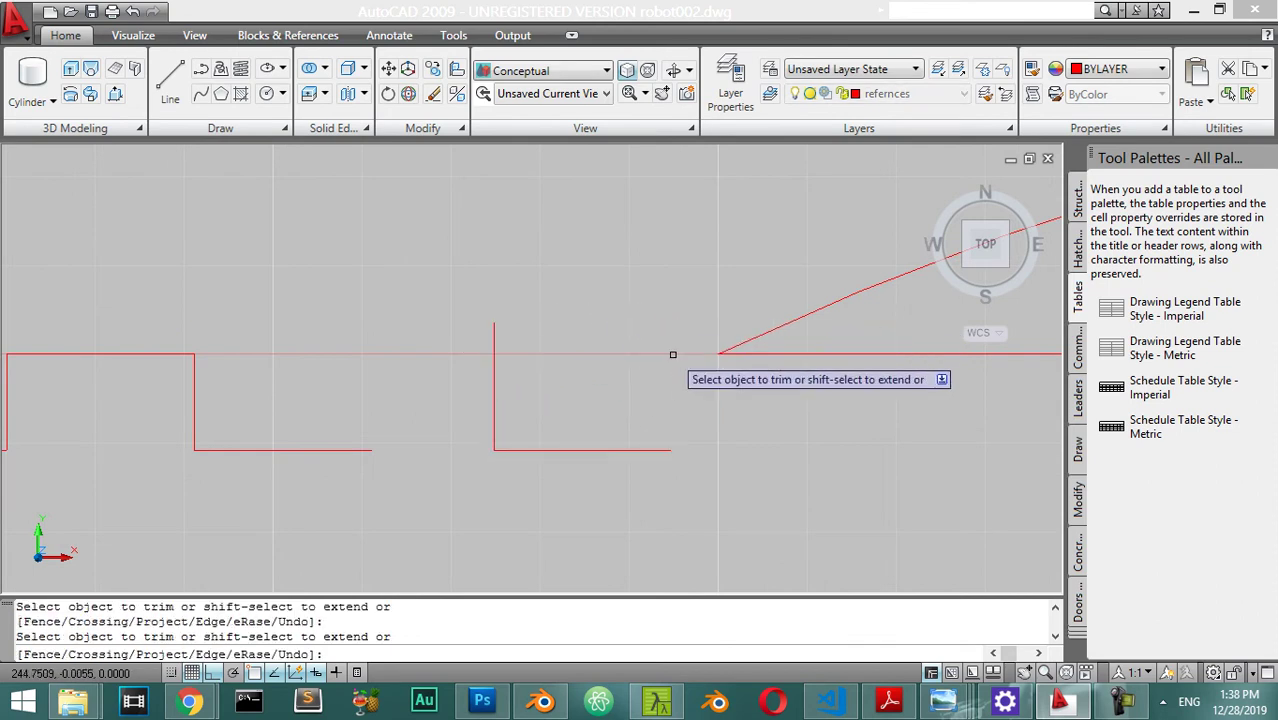
pyautogui.hotkey('ctrl', 'z')
pyautogui.press('Escape')
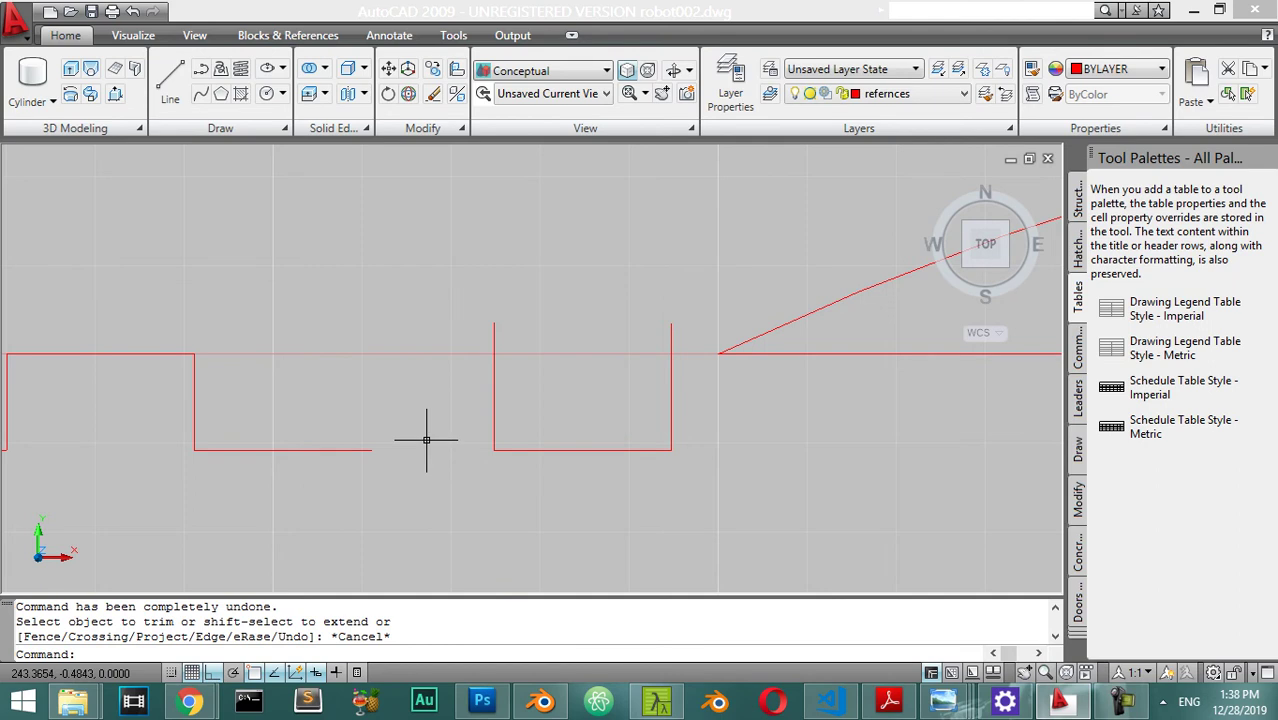
# Step: Draw a vertical line up from the open bottom edge's right end to restore the second rectangle's missing side left of the arc
pyautogui.write('l')
pyautogui.press('Return')
pyautogui.click(372, 450)
pyautogui.click(372, 283)
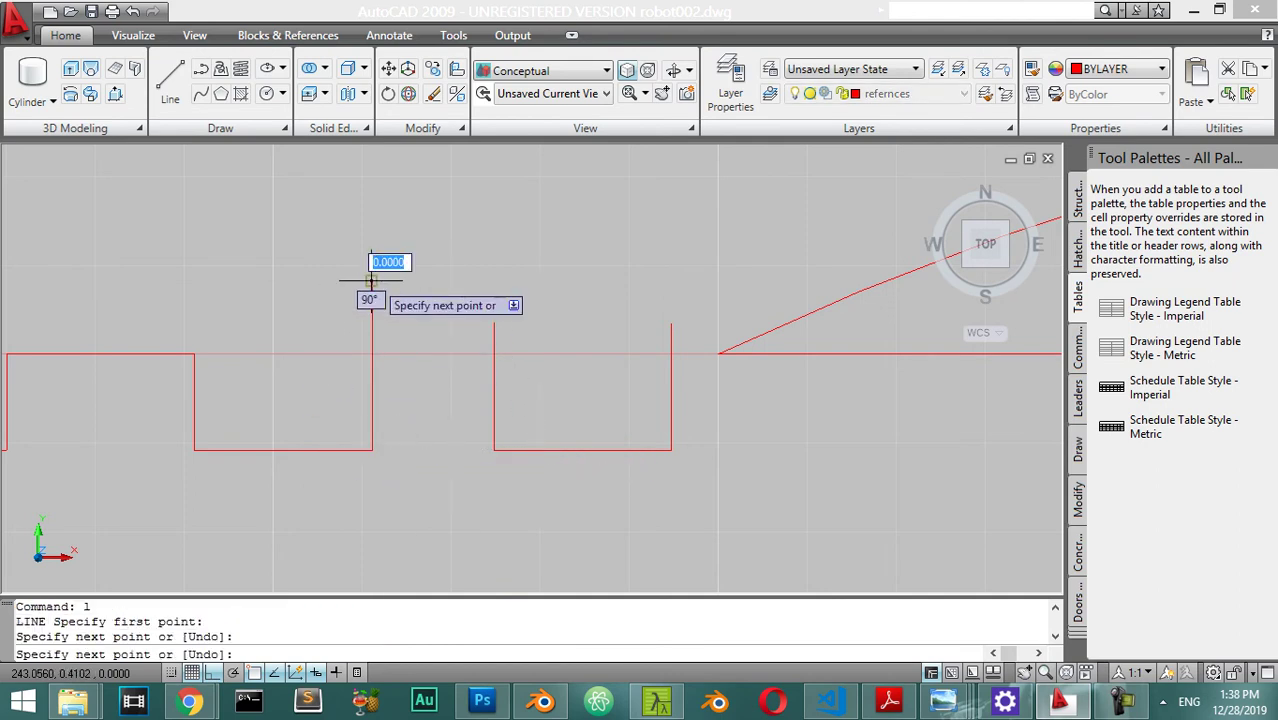
pyautogui.press('Return')
pyautogui.scroll(-2, 477, 388)
pyautogui.scroll(3, 488, 416)
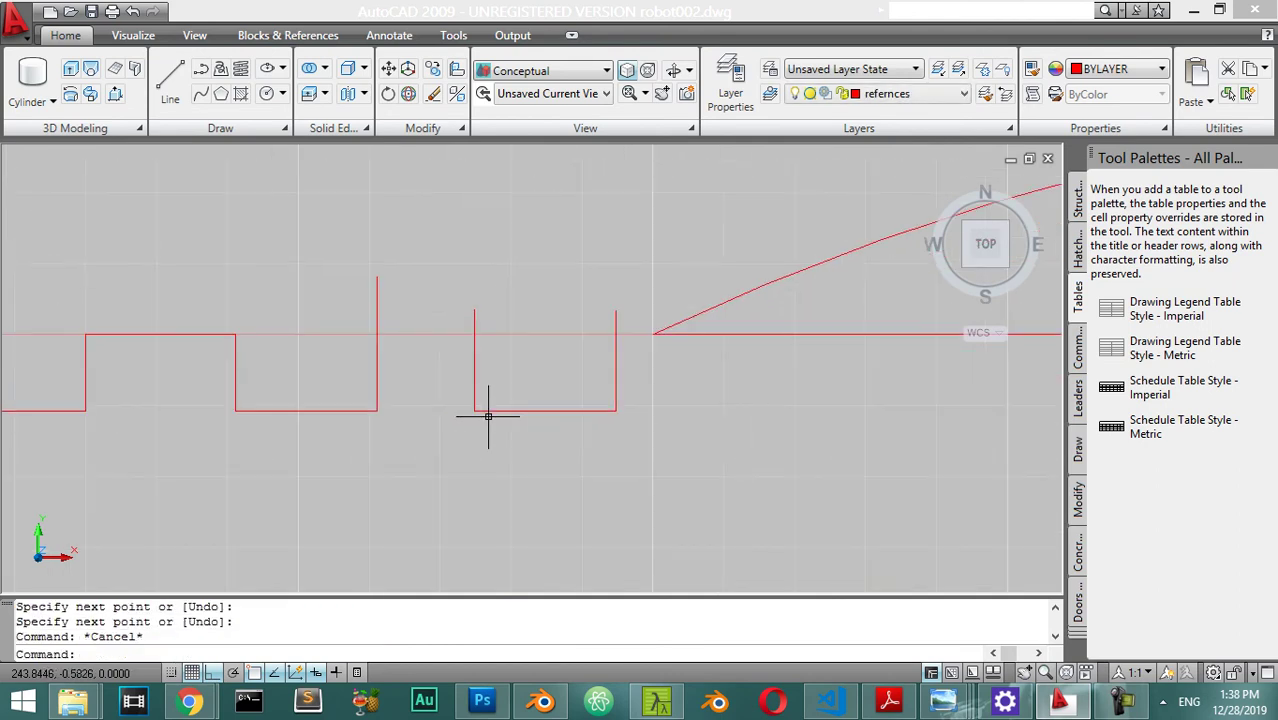
# Step: Draw a horizontal line from the second rectangle's upper-left corner across both rectangles to the arc's left end
pyautogui.write('l')
pyautogui.press('Return')
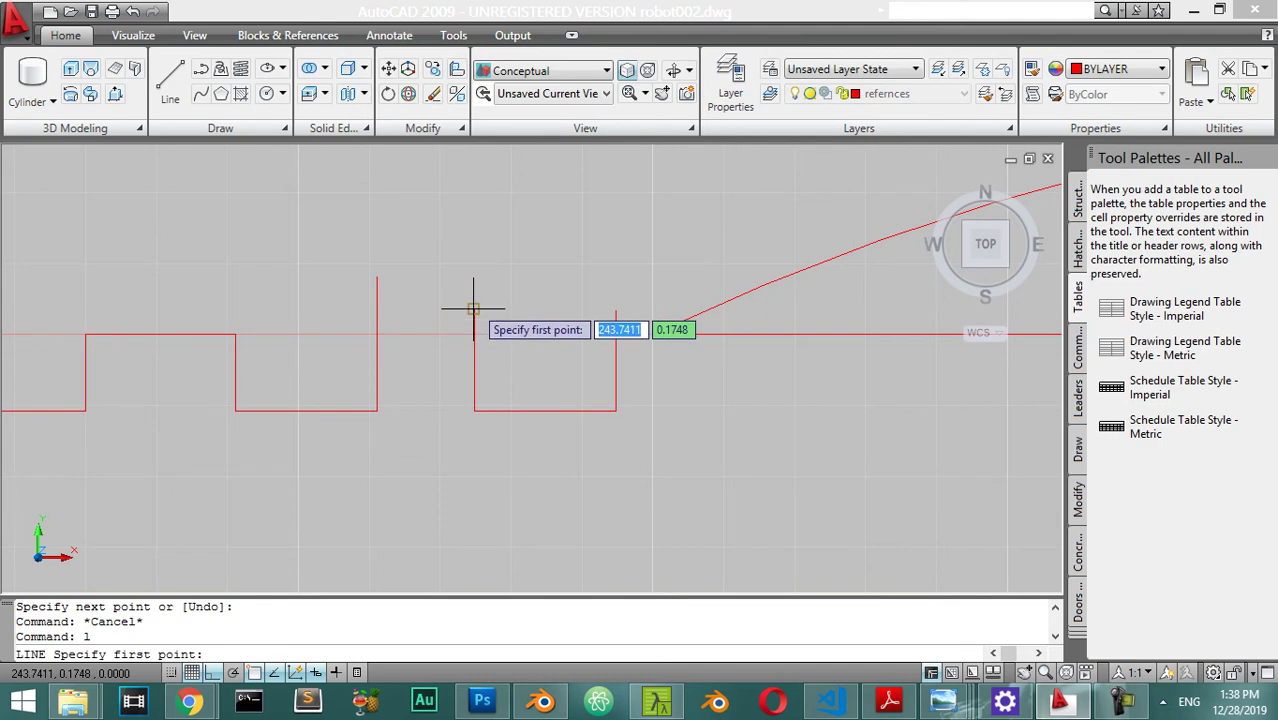
pyautogui.click(233, 335)
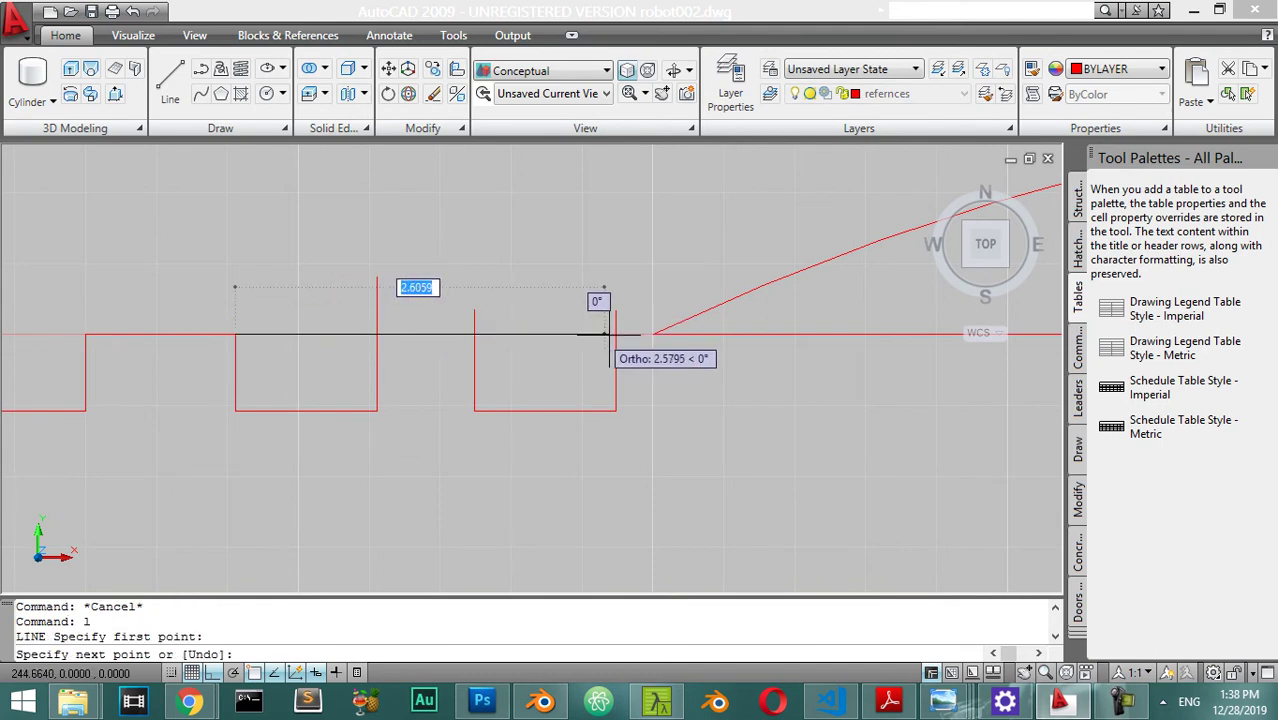
pyautogui.click(647, 334)
pyautogui.press('Return')
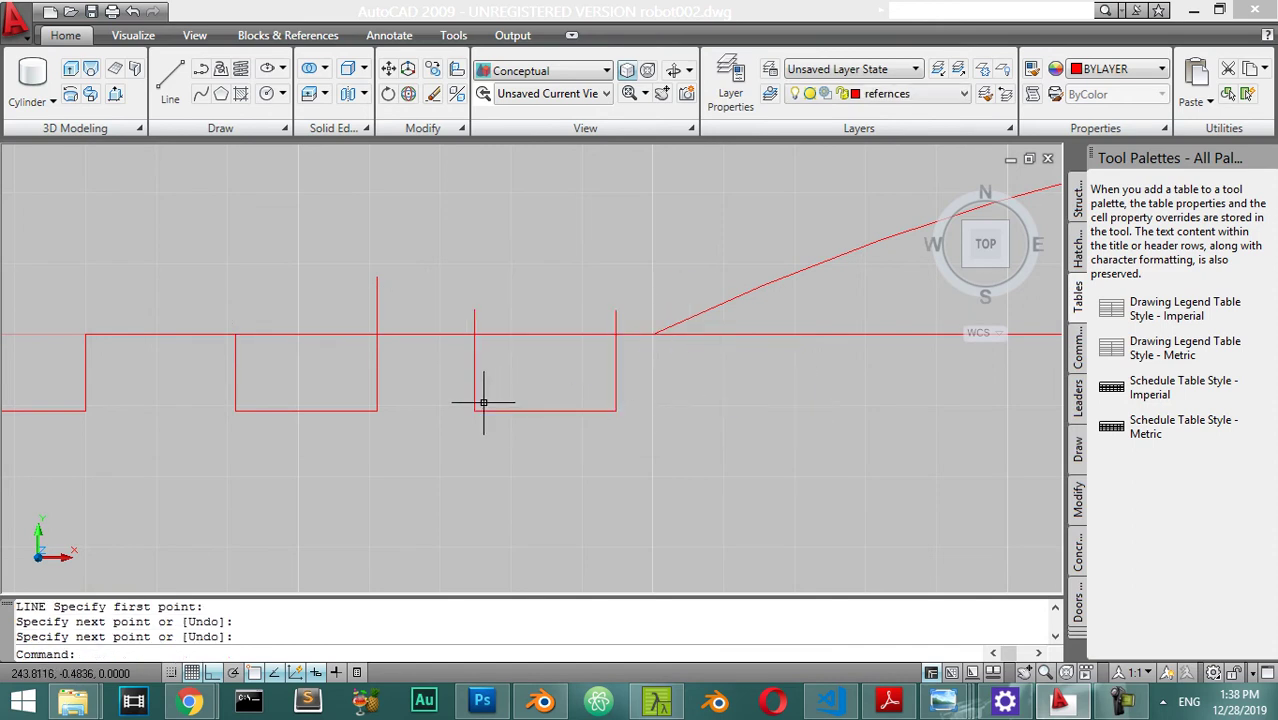
# Step: Trim the new horizontal line's segments inside the two rectangles nearest the arc's left end
pyautogui.write('tr')
pyautogui.press('Return')
pyautogui.press('Return')
pyautogui.click(513, 288)
pyautogui.click(516, 340)
pyautogui.click(335, 323)
pyautogui.click(328, 356)
pyautogui.press('Escape')
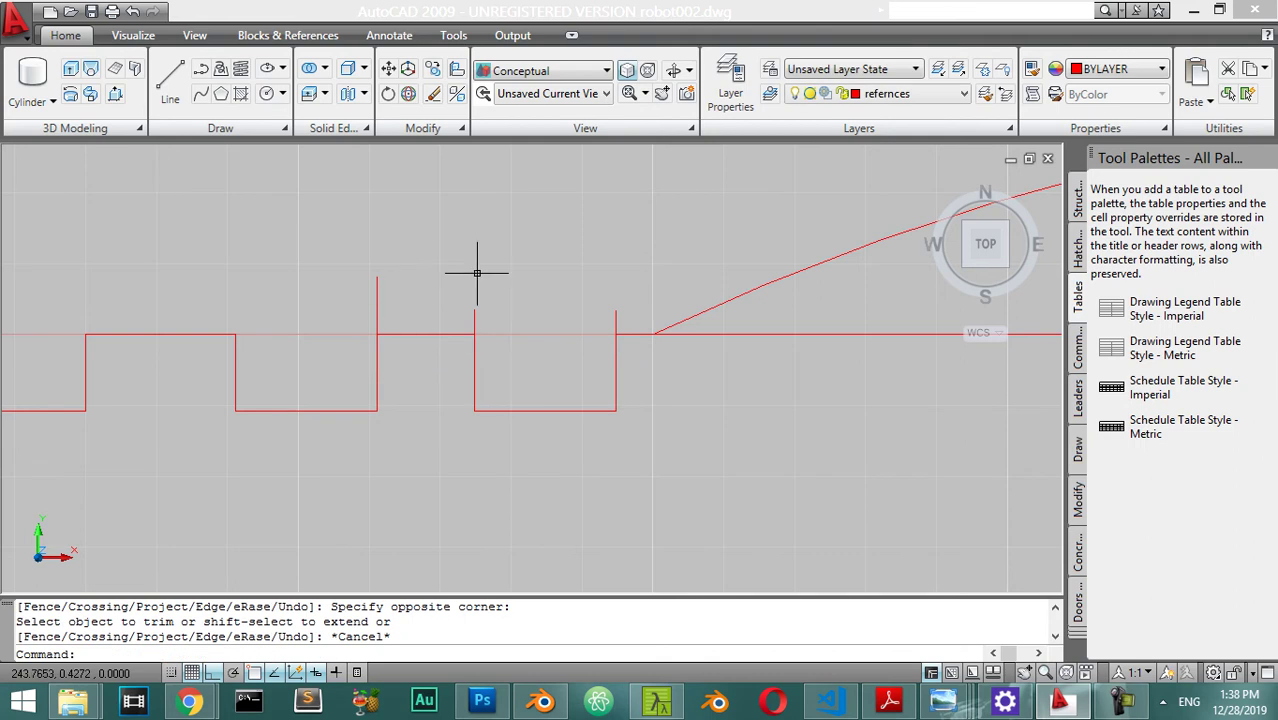
# Step: Trim the sides of those two rectangles that stick up above the horizontal line
pyautogui.press('Return')
pyautogui.press('Return')
pyautogui.click(517, 255)
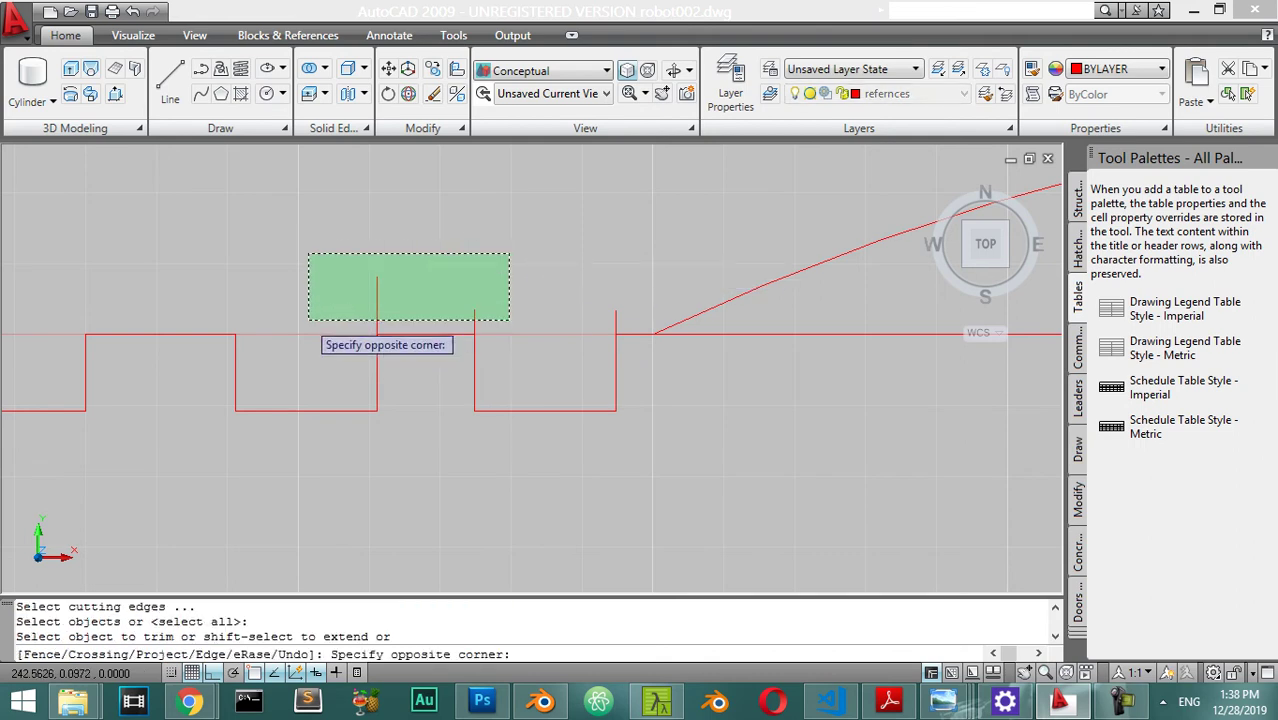
pyautogui.click(308, 345)
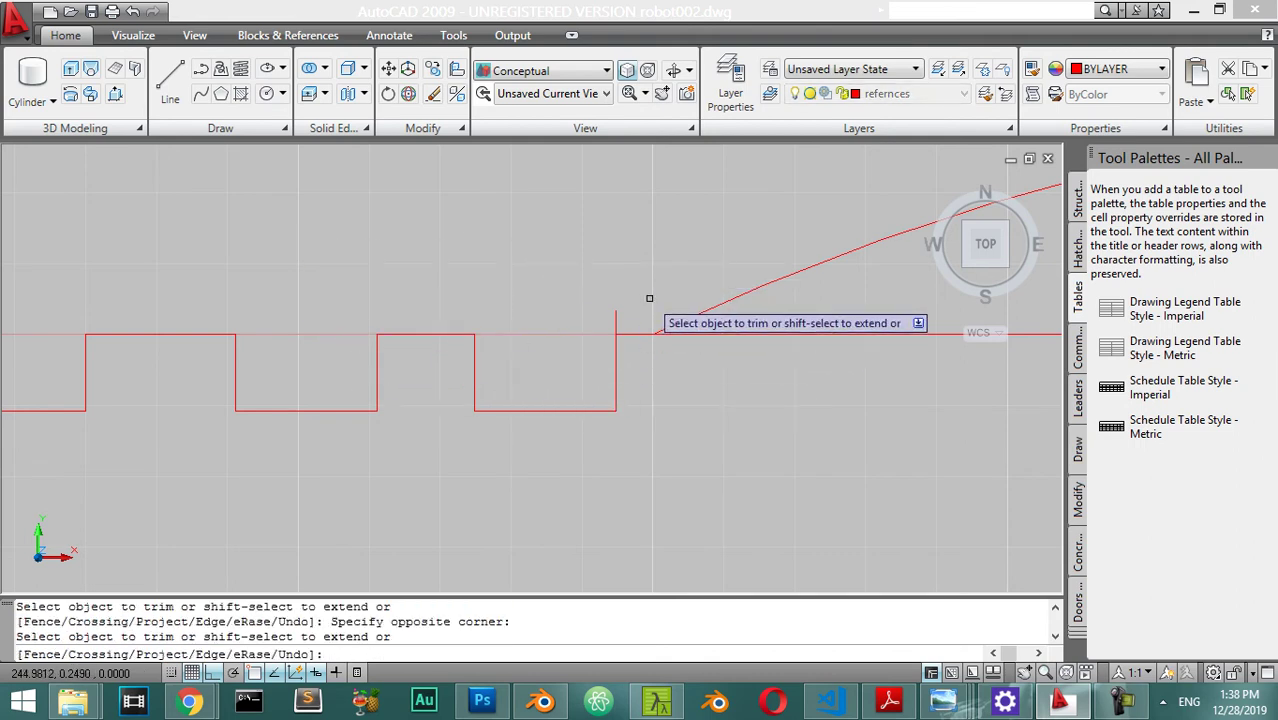
pyautogui.click(594, 312)
pyautogui.press('Escape')
# Step: Erase the straight line running beneath the arc between its two ends
pyautogui.moveTo(412, 314)
pyautogui.mouseDown(button='middle')
pyautogui.moveTo(724, 327)
pyautogui.moveTo(731, 342)
pyautogui.mouseUp(button='middle')
pyautogui.scroll(-5, 642, 380)
pyautogui.scroll(8, 658, 425)
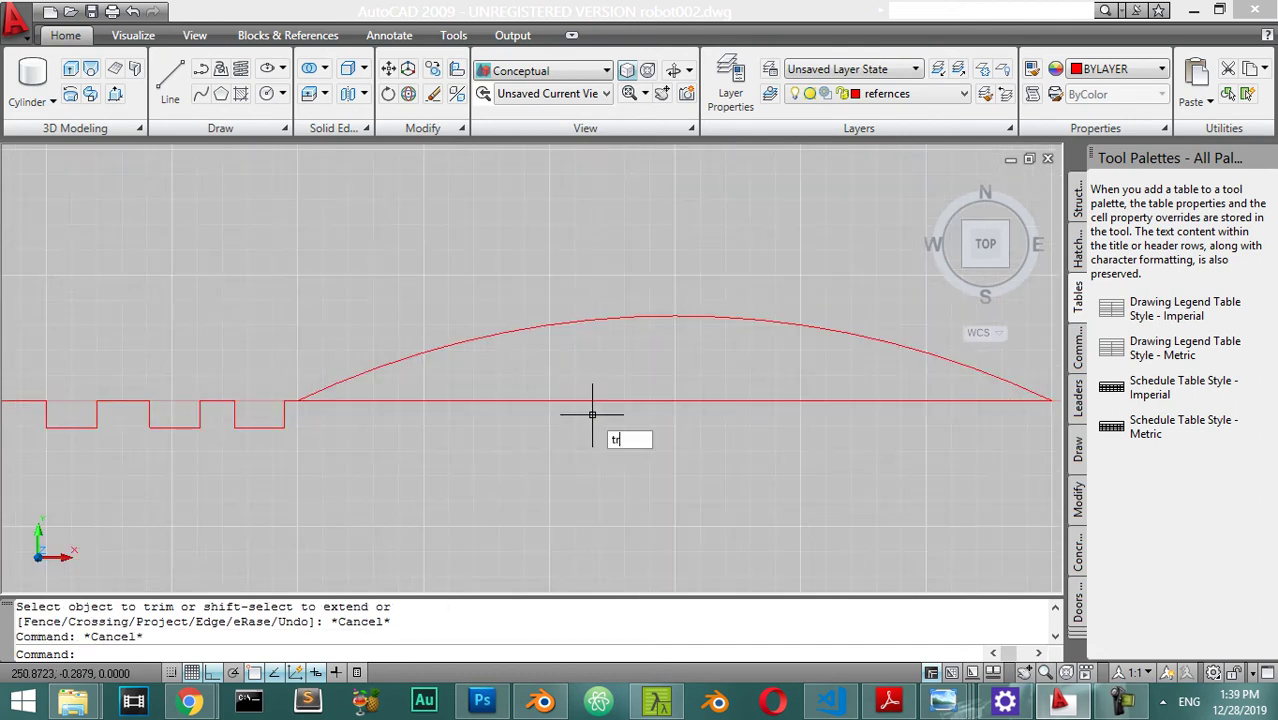
pyautogui.press('Return')
pyautogui.press('Return')
pyautogui.press('Escape')
pyautogui.click(661, 378)
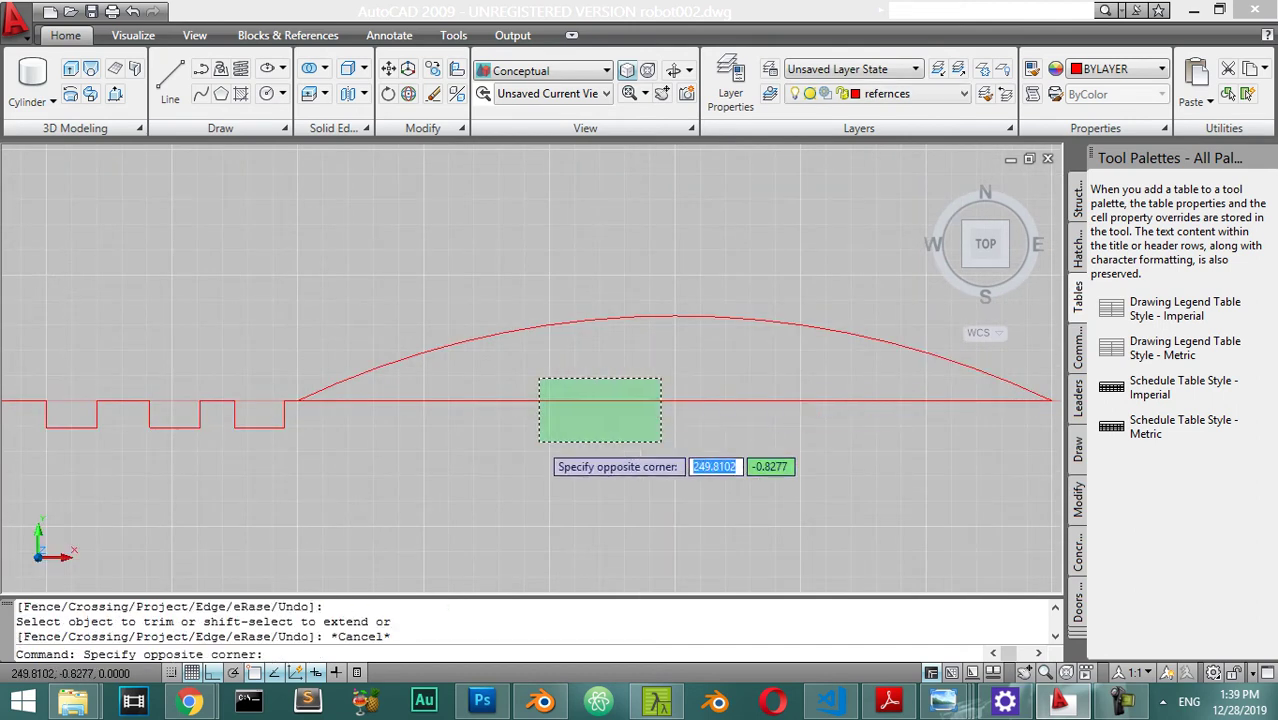
pyautogui.click(540, 442)
pyautogui.write('e')
pyautogui.press('Return')
# Step: Draw a horizontal line from the arc's right end to the lower end of the outline's slanted right edge
pyautogui.scroll(-3, 541, 433)
pyautogui.moveTo(541, 433)
pyautogui.mouseDown(button='middle')
pyautogui.moveTo(365, 422)
pyautogui.moveTo(49, 443)
pyautogui.mouseUp(button='middle')
pyautogui.scroll(3, 390, 450)
pyautogui.moveTo(431, 391); pyautogui.dragTo(57, 405, button='middle')
pyautogui.moveTo(160, 400); pyautogui.dragTo(57, 419, button='middle')
pyautogui.write('l')
pyautogui.press('Return')
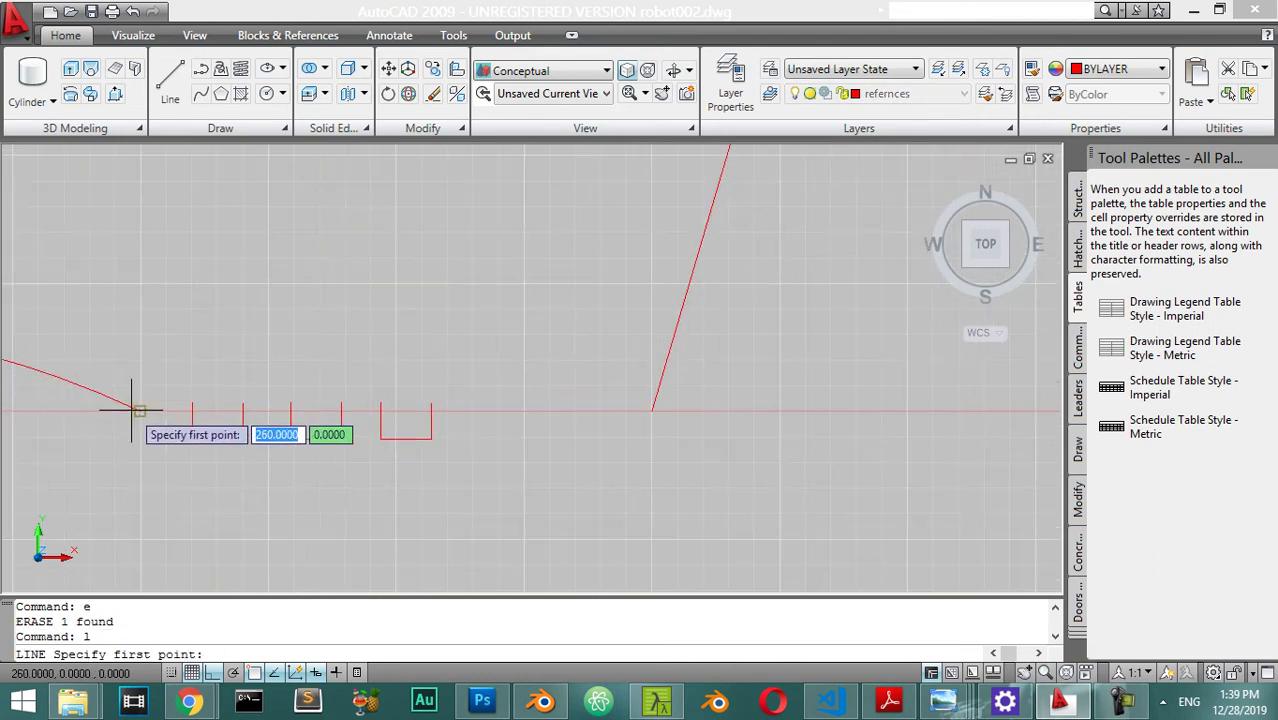
pyautogui.click(140, 410)
pyautogui.click(650, 410)
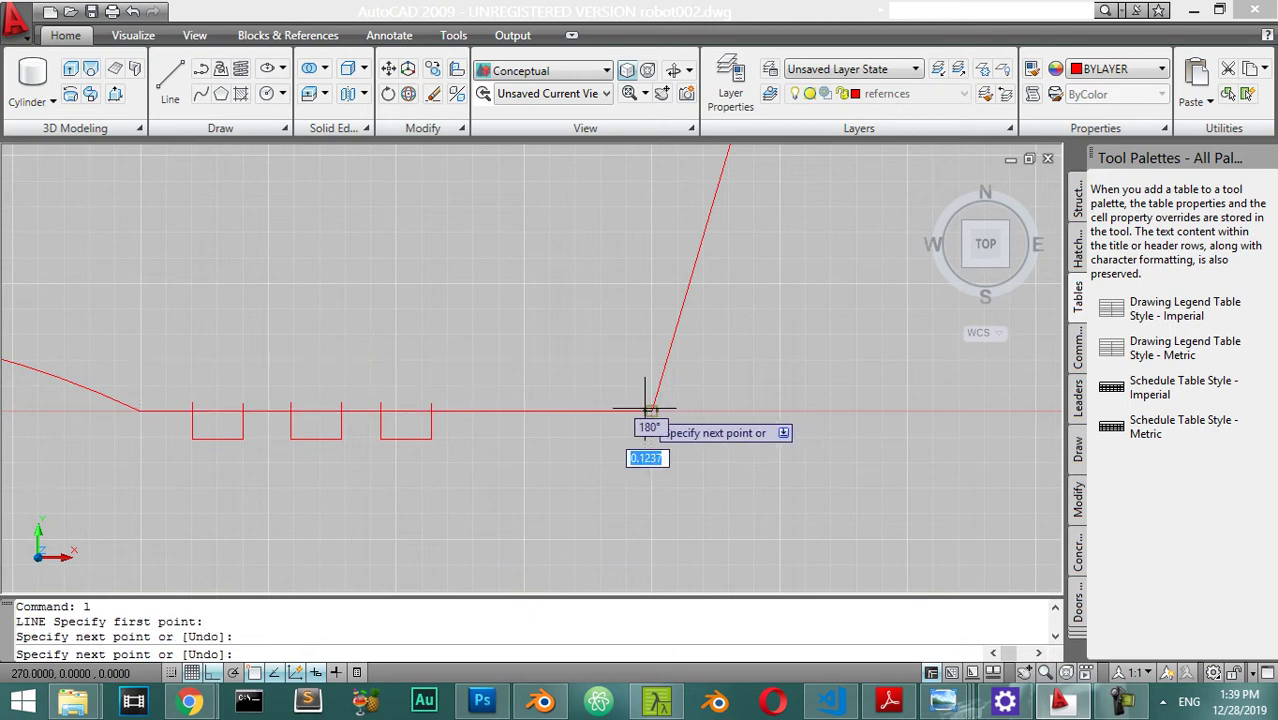
pyautogui.press('Return')
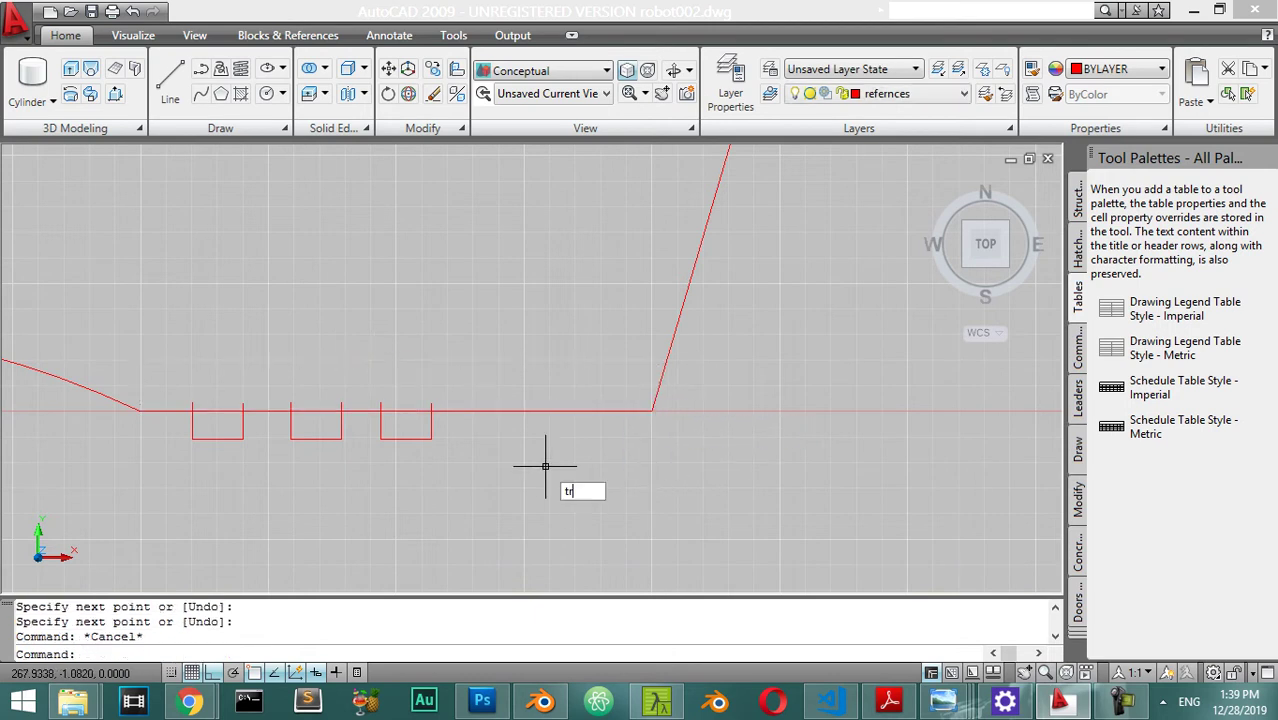
# Step: Trim the sides of the three rectangles right of the arc that stick up above the new line
pyautogui.write('tr')
pyautogui.press('Return')
pyautogui.press('Return')
pyautogui.click(457, 321)
pyautogui.click(162, 408)
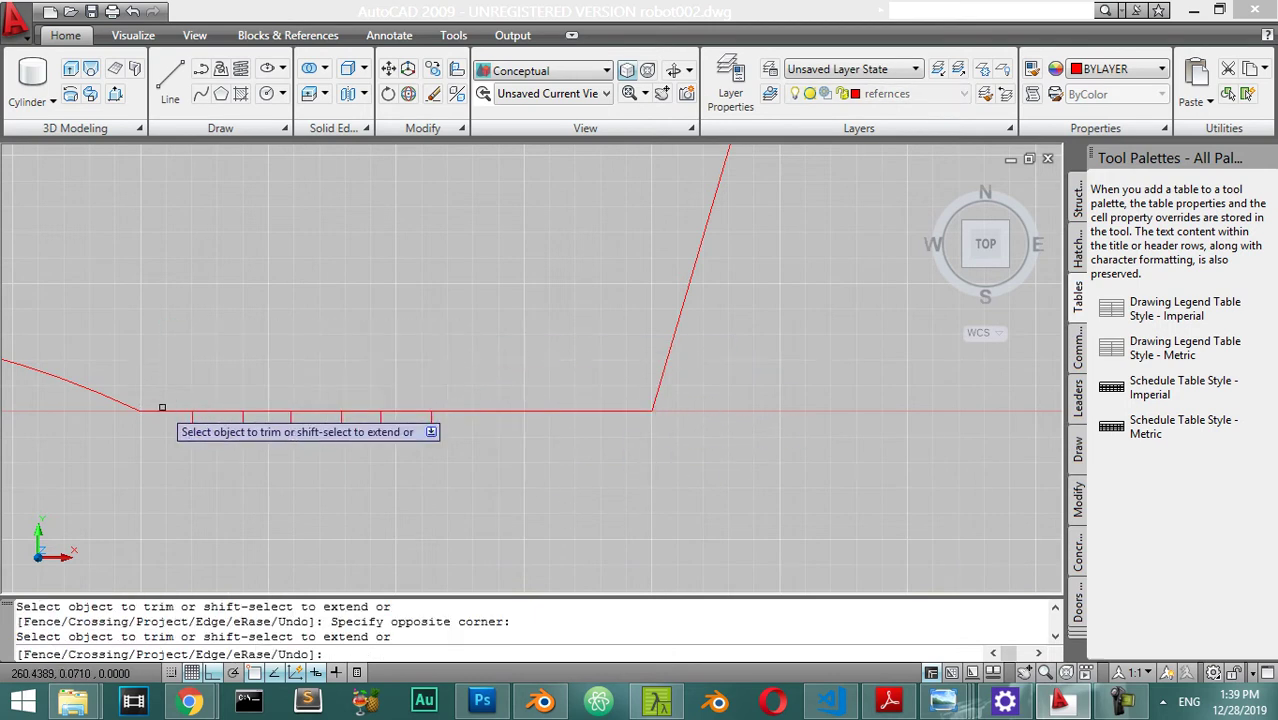
# Step: Trim the line's segments across the tops of the three rectangles right of the arc
pyautogui.click(410, 375)
pyautogui.click(402, 417)
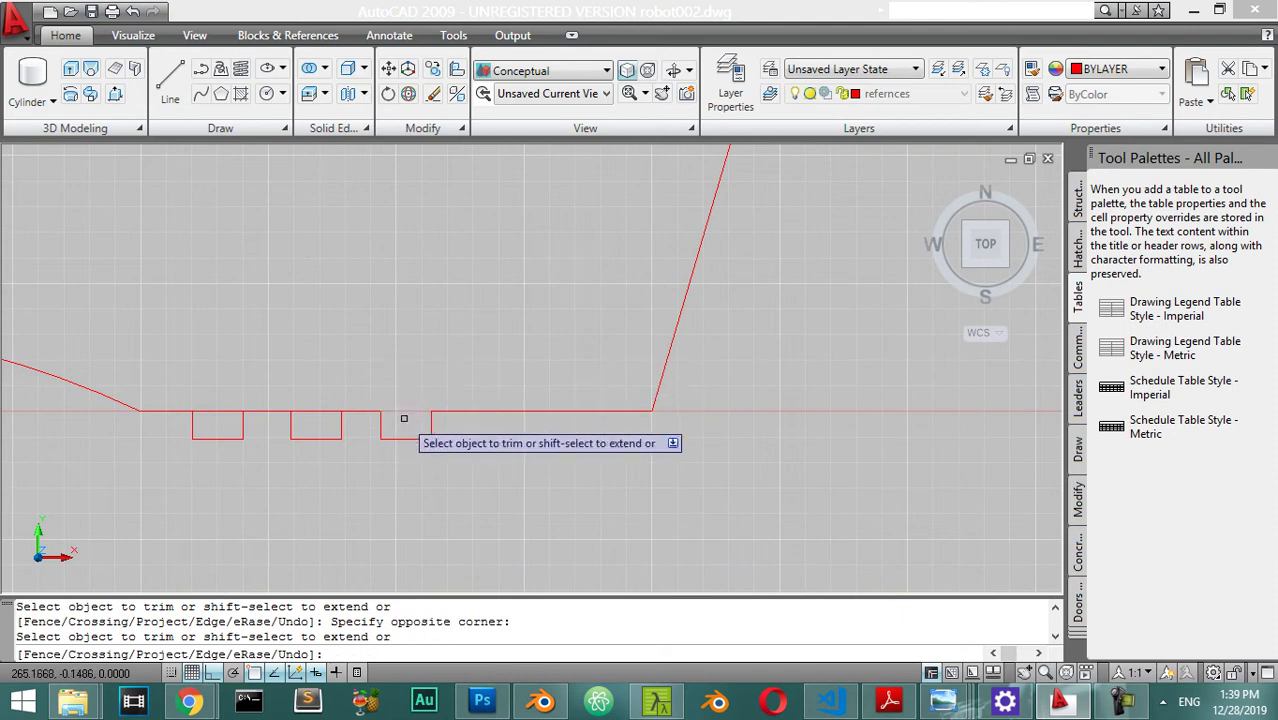
pyautogui.click(328, 391)
pyautogui.click(315, 428)
pyautogui.click(221, 381)
pyautogui.click(216, 431)
pyautogui.press('Escape')
# Step: Erase the unneeded line at the upper left of the outline
pyautogui.moveTo(461, 318)
pyautogui.mouseDown(button='middle')
pyautogui.moveTo(545, 342)
pyautogui.moveTo(701, 474)
pyautogui.mouseUp(button='middle')
pyautogui.moveTo(568, 432); pyautogui.dragTo(770, 402, button='middle')
pyautogui.scroll(5, 746, 458)
pyautogui.scroll(5, 700, 465)
pyautogui.scroll(-12, 684, 460)
pyautogui.scroll(4, 552, 428)
pyautogui.moveTo(748, 320); pyautogui.dragTo(419, 394, button='middle')
pyautogui.press('Escape')
pyautogui.click(662, 328)
pyautogui.click(551, 382)
pyautogui.write('e')
pyautogui.press('Return')
pyautogui.scroll(-5, 693, 408)
pyautogui.scroll(2, 691, 414)
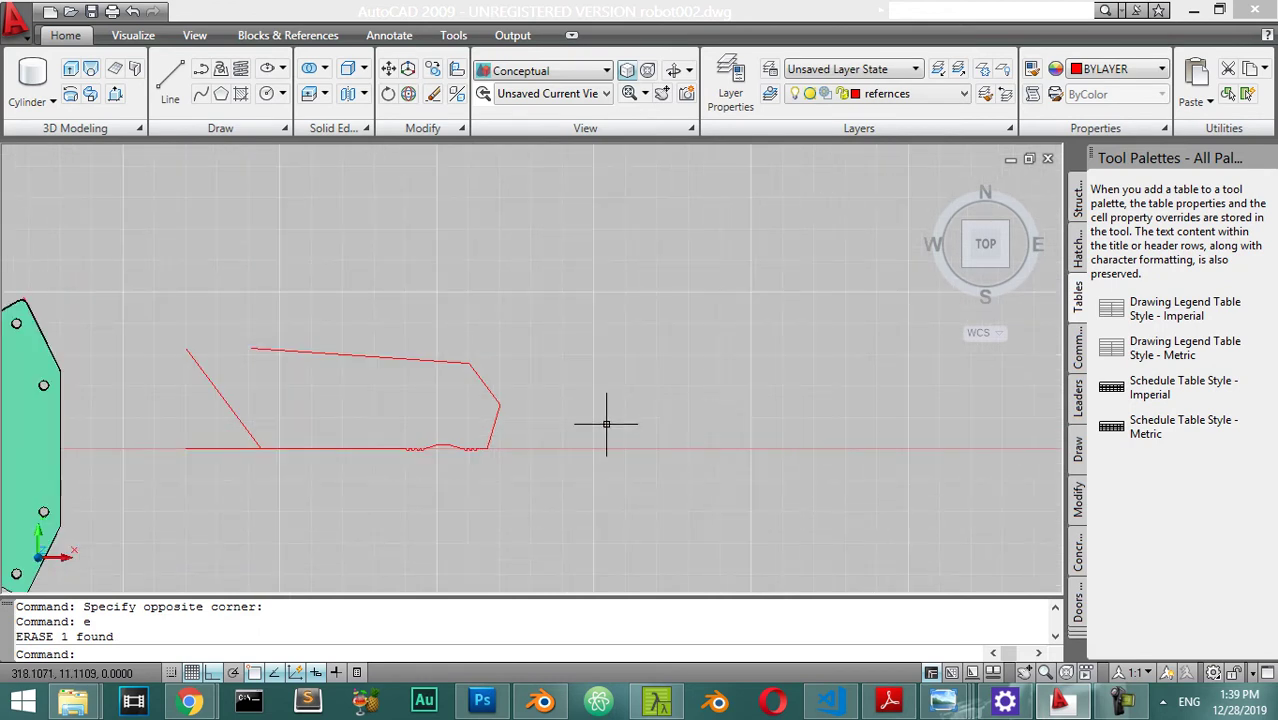
# Step: Turn Ortho off and draw a line from the outline's upper-left corner to the slanted edge at its upper right
pyautogui.scroll(3, 556, 396)
pyautogui.moveTo(435, 361); pyautogui.dragTo(727, 465, button='middle')
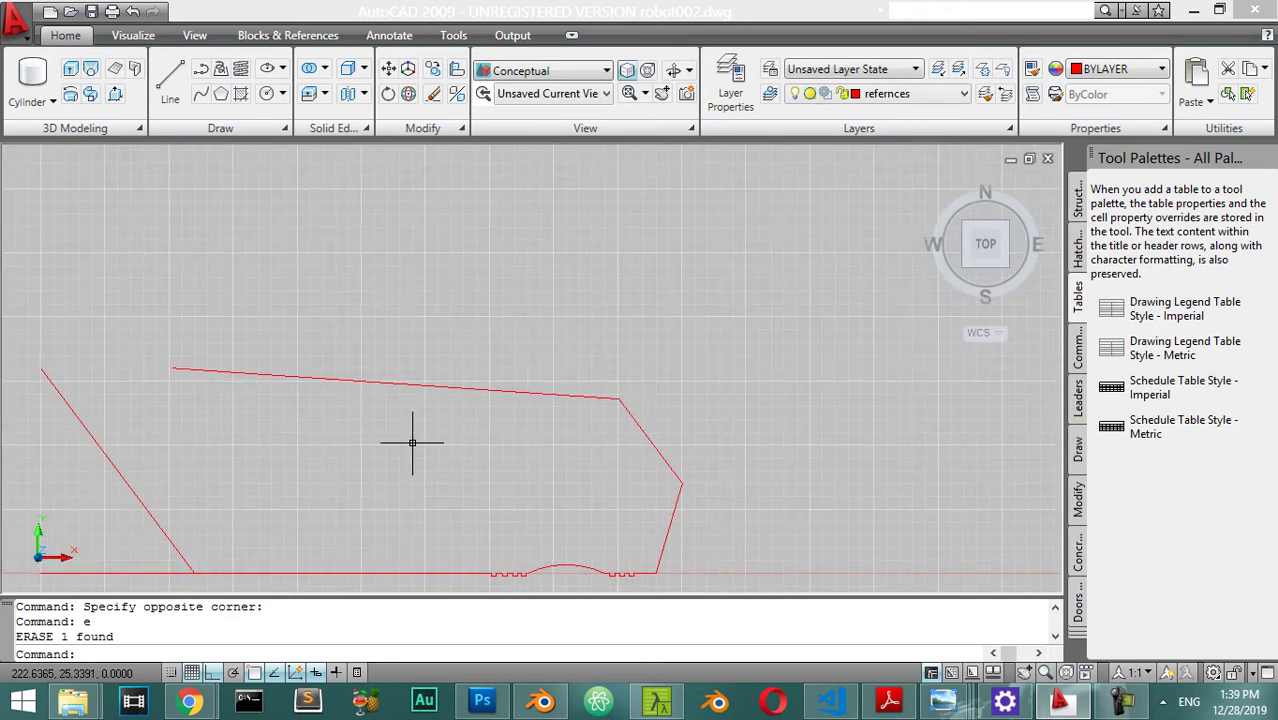
pyautogui.press('Return')
pyautogui.click(41, 369)
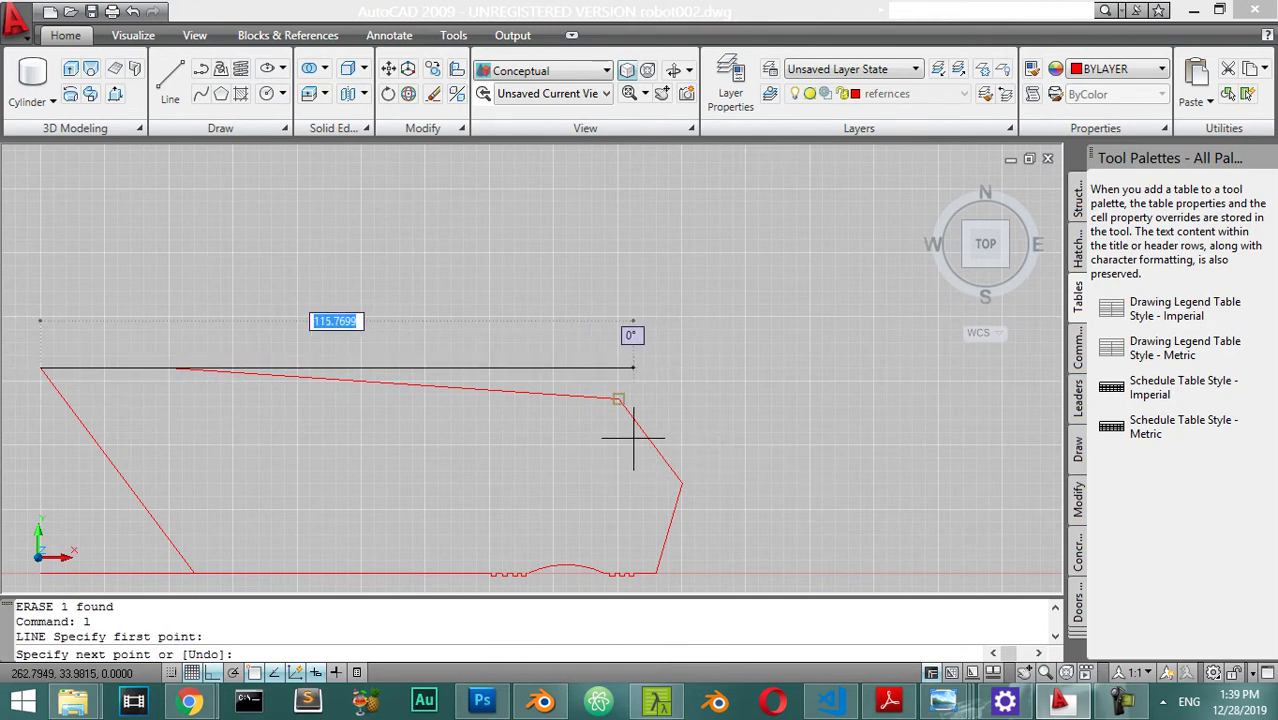
pyautogui.scroll(5, 633, 437)
pyautogui.press('F8')
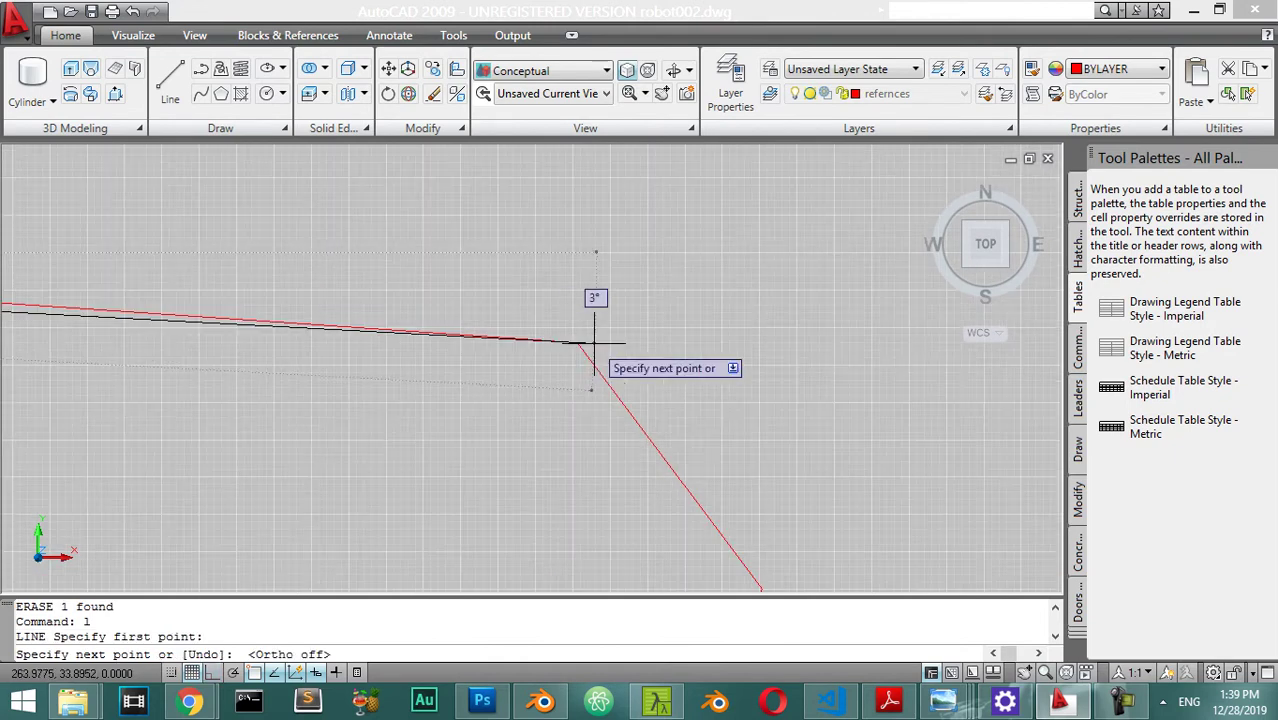
pyautogui.click(628, 400)
pyautogui.scroll(-4, 693, 368)
pyautogui.press('Escape')
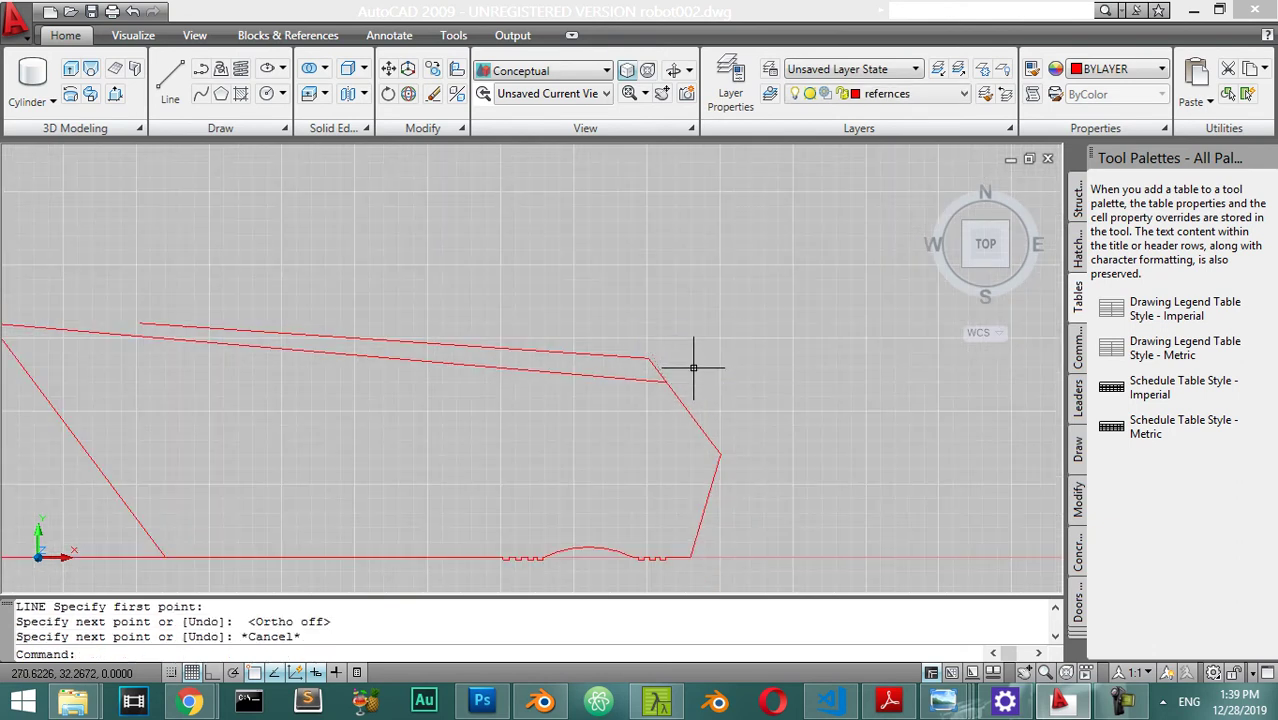
# Step: Erase the line just drawn below the outline's upper edge
pyautogui.click(602, 369)
pyautogui.click(583, 386)
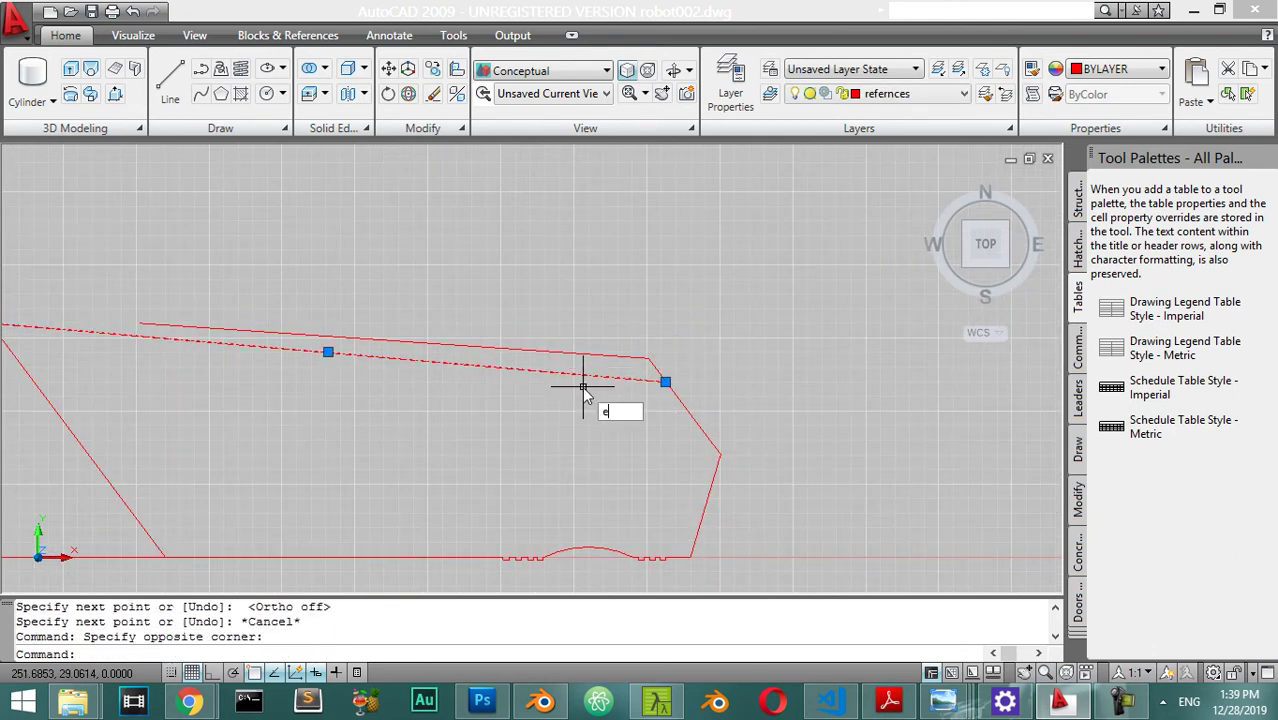
pyautogui.press('Return')
# Step: Draw a line from near the upper edge's left end down to a point on the slanted edge at the upper right
pyautogui.write('l')
pyautogui.press('Return')
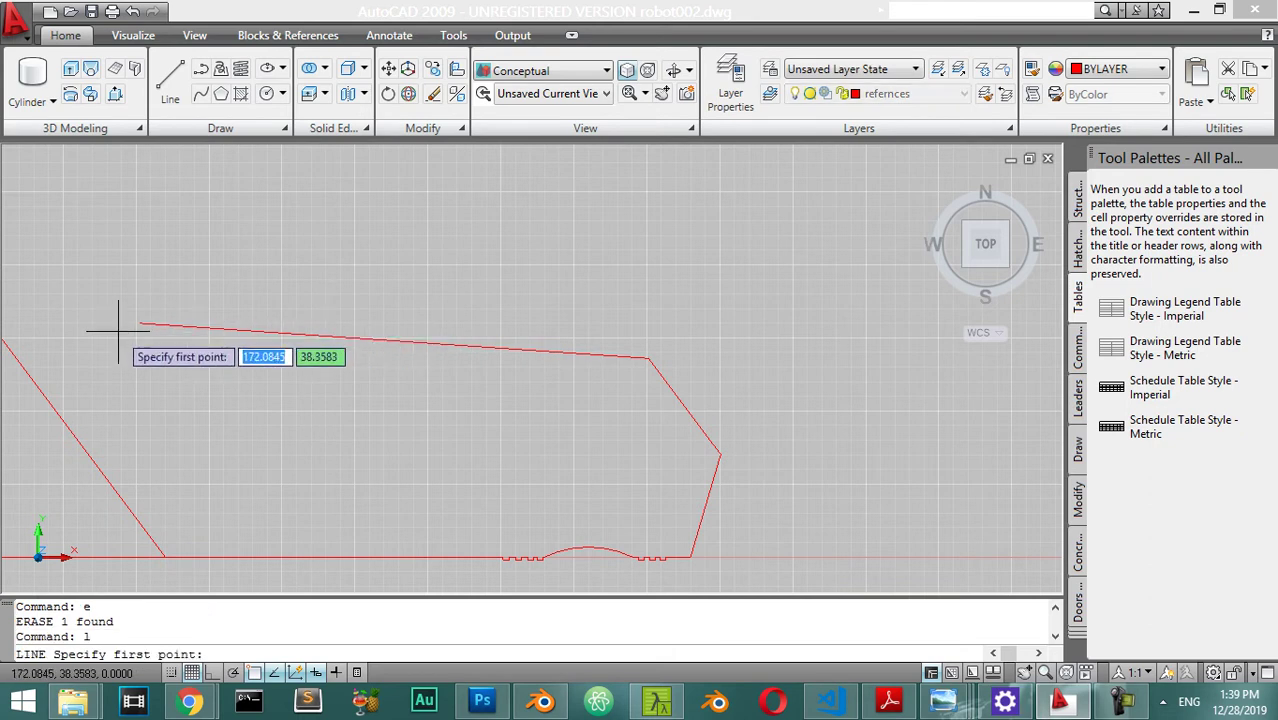
pyautogui.click(140, 323)
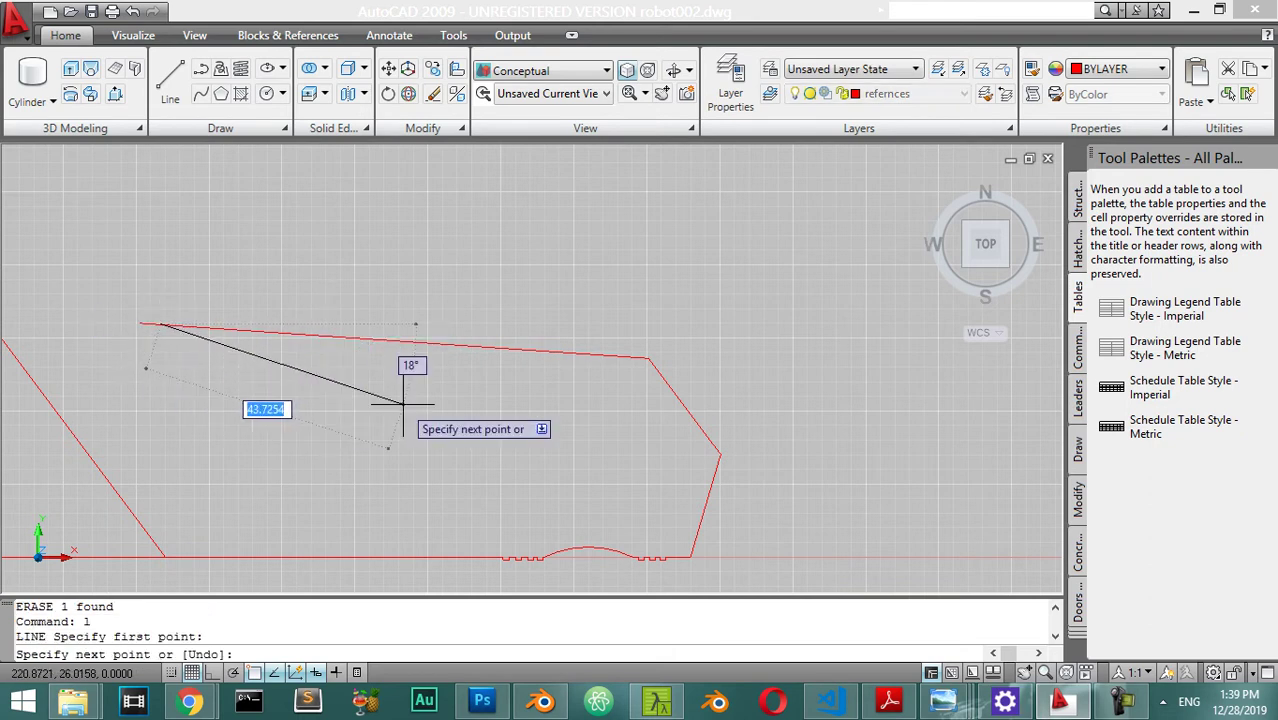
pyautogui.scroll(3, 550, 414)
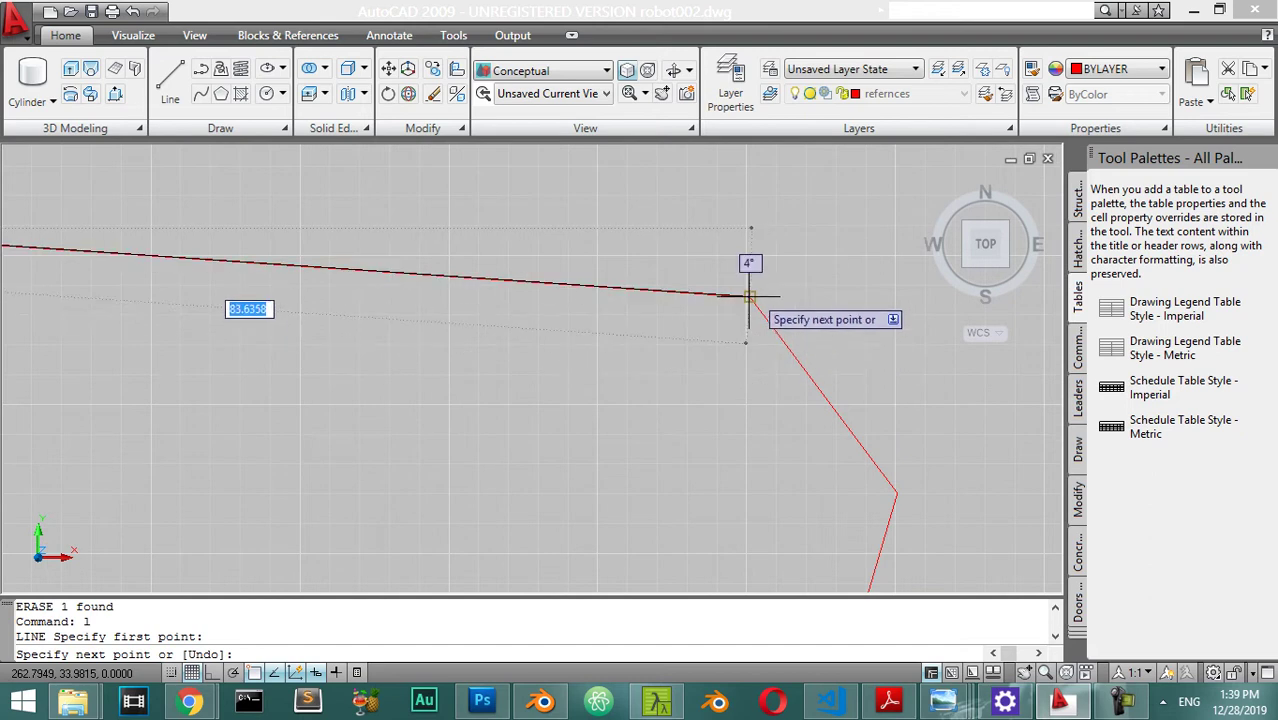
pyautogui.click(801, 367)
pyautogui.press('Escape')
pyautogui.scroll(-2, 745, 372)
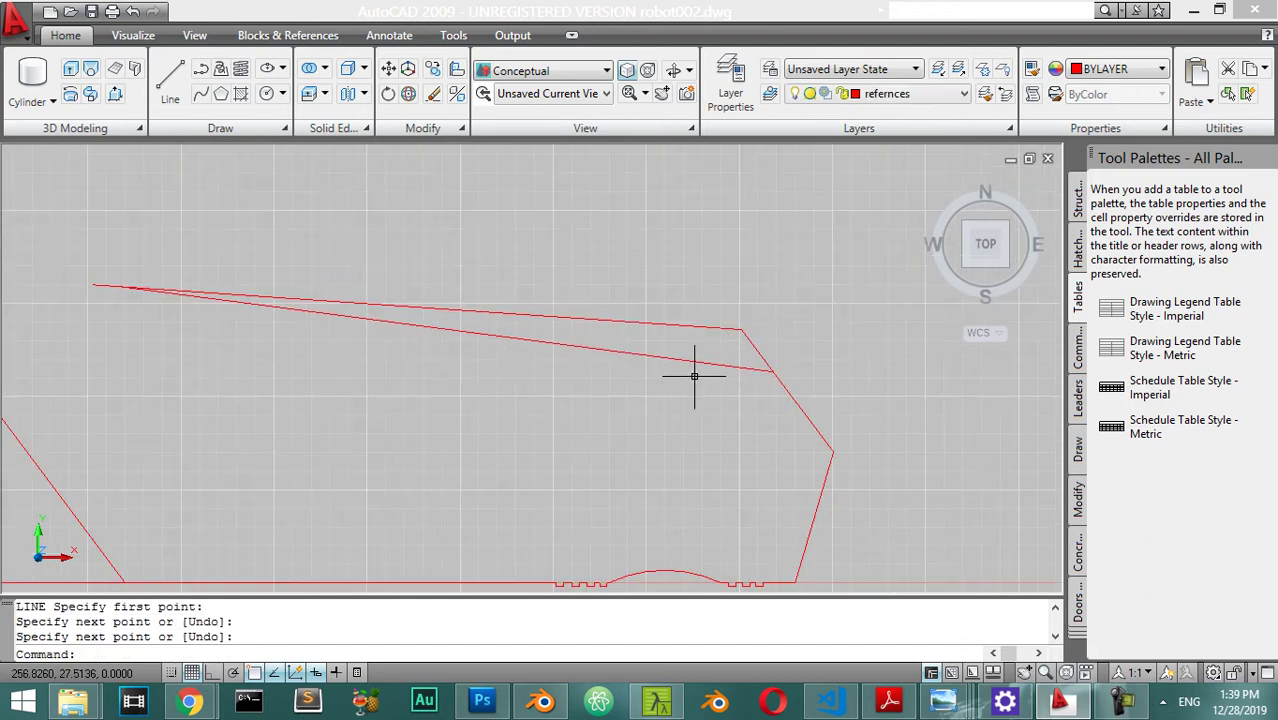
# Step: Trim the old upper edge and the tip of the right slanted edge above the new line
pyautogui.write('tr')
pyautogui.press('Return')
pyautogui.press('Return')
pyautogui.click(790, 342)
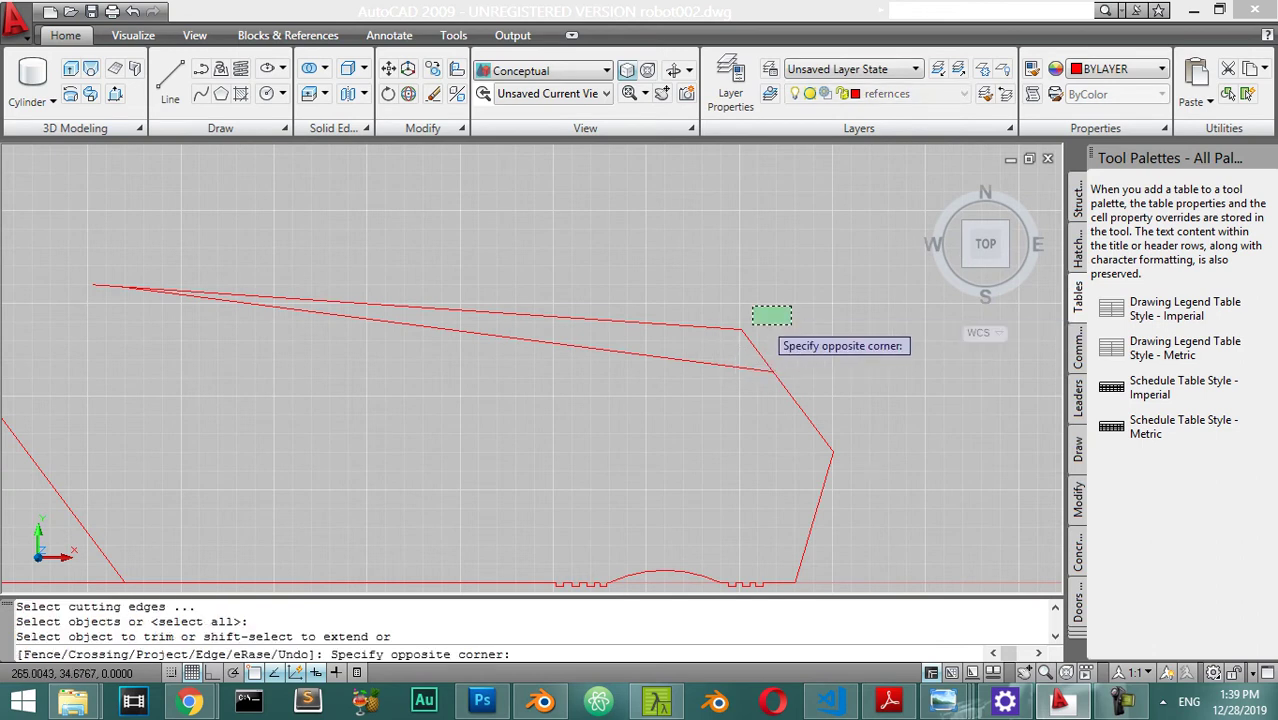
pyautogui.click(706, 308)
pyautogui.press('Escape')
# Step: Close the outline's top with a line from the upper edge's left end to the top of the left slanted edge
pyautogui.moveTo(391, 354); pyautogui.dragTo(700, 398, button='middle')
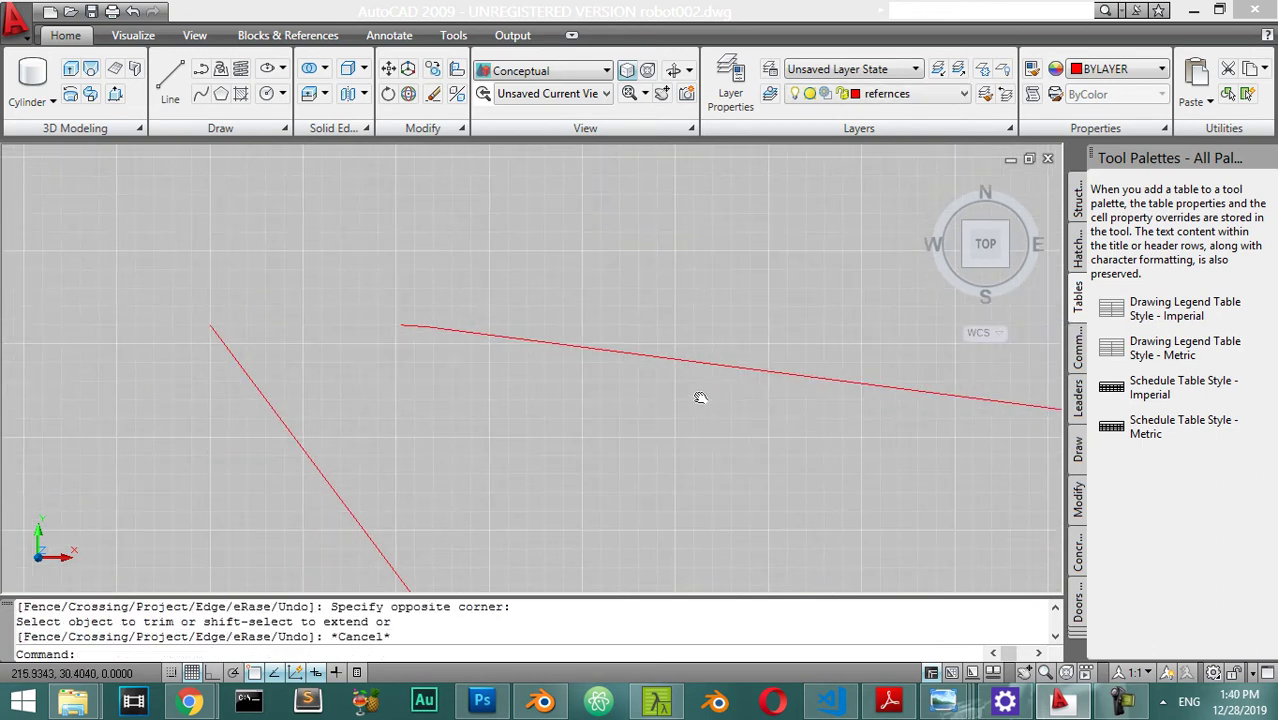
pyautogui.write('l')
pyautogui.press('Return')
pyautogui.click(402, 325)
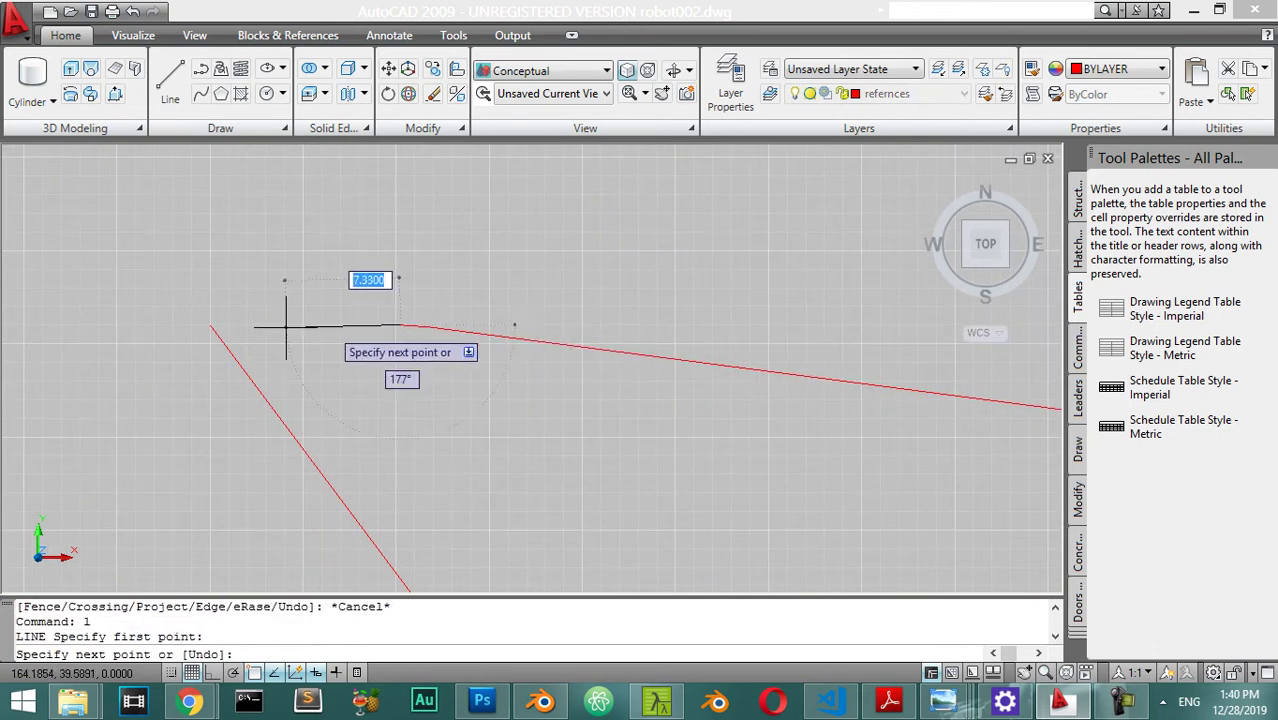
pyautogui.click(208, 325)
pyautogui.press('Return')
pyautogui.scroll(-5, 214, 322)
pyautogui.scroll(6, 437, 401)
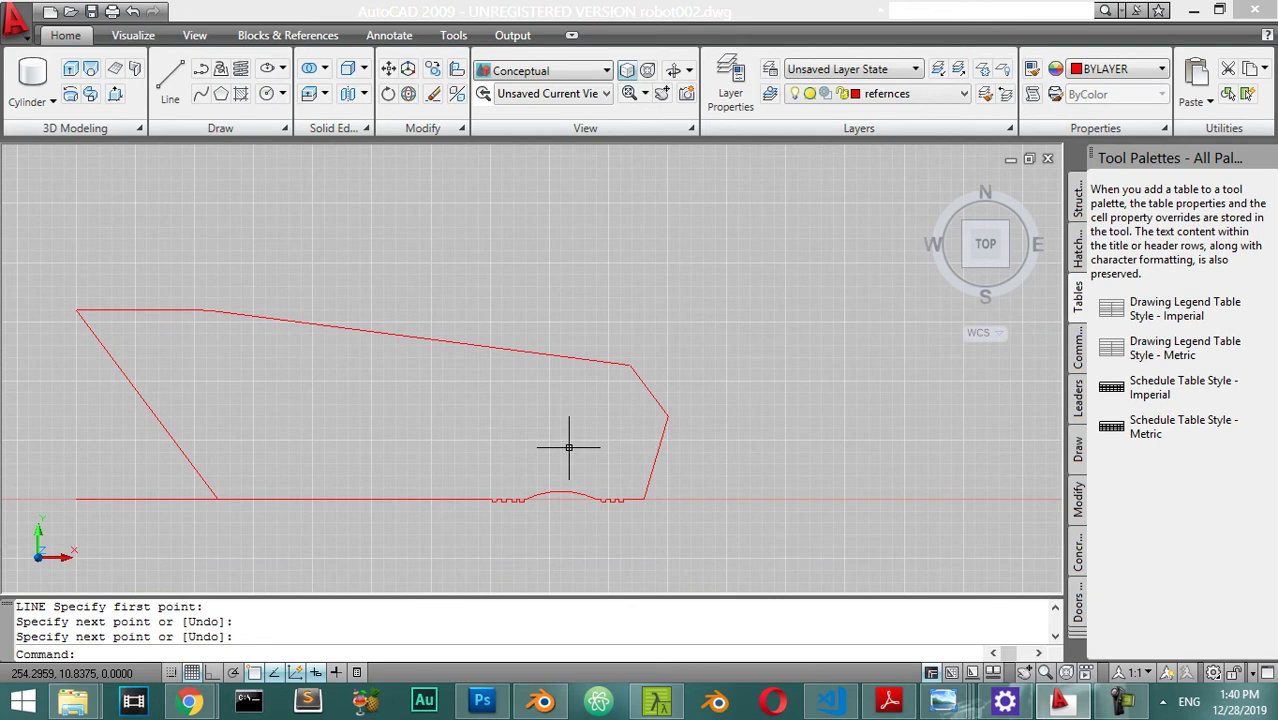
pyautogui.scroll(3, 705, 462)
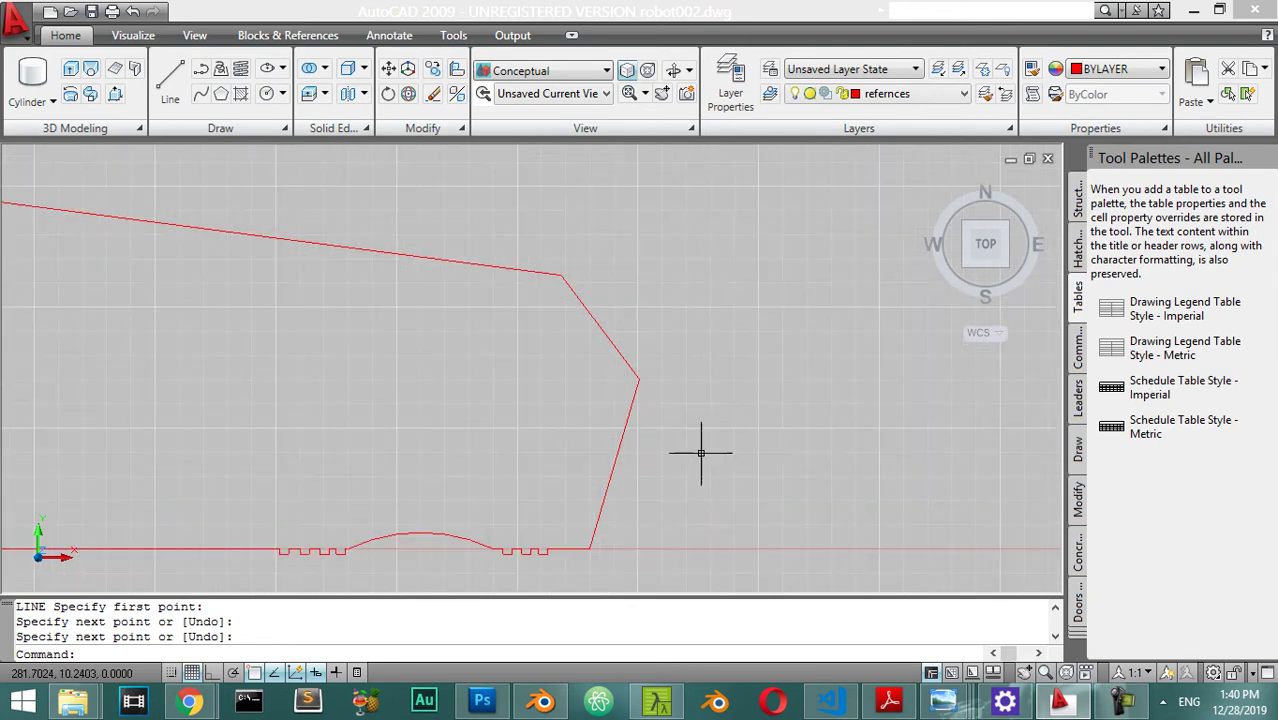
pyautogui.press('Escape')
pyautogui.scroll(-4, 698, 367)
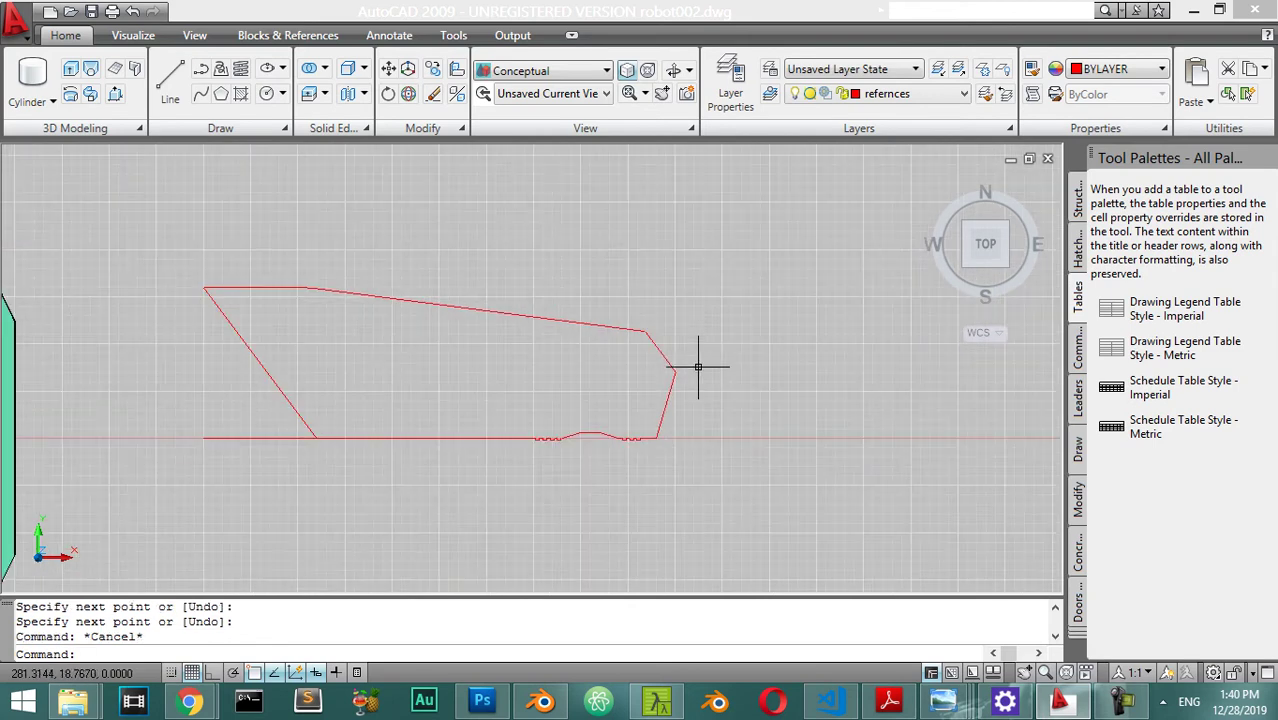
pyautogui.scroll(-2, 708, 344)
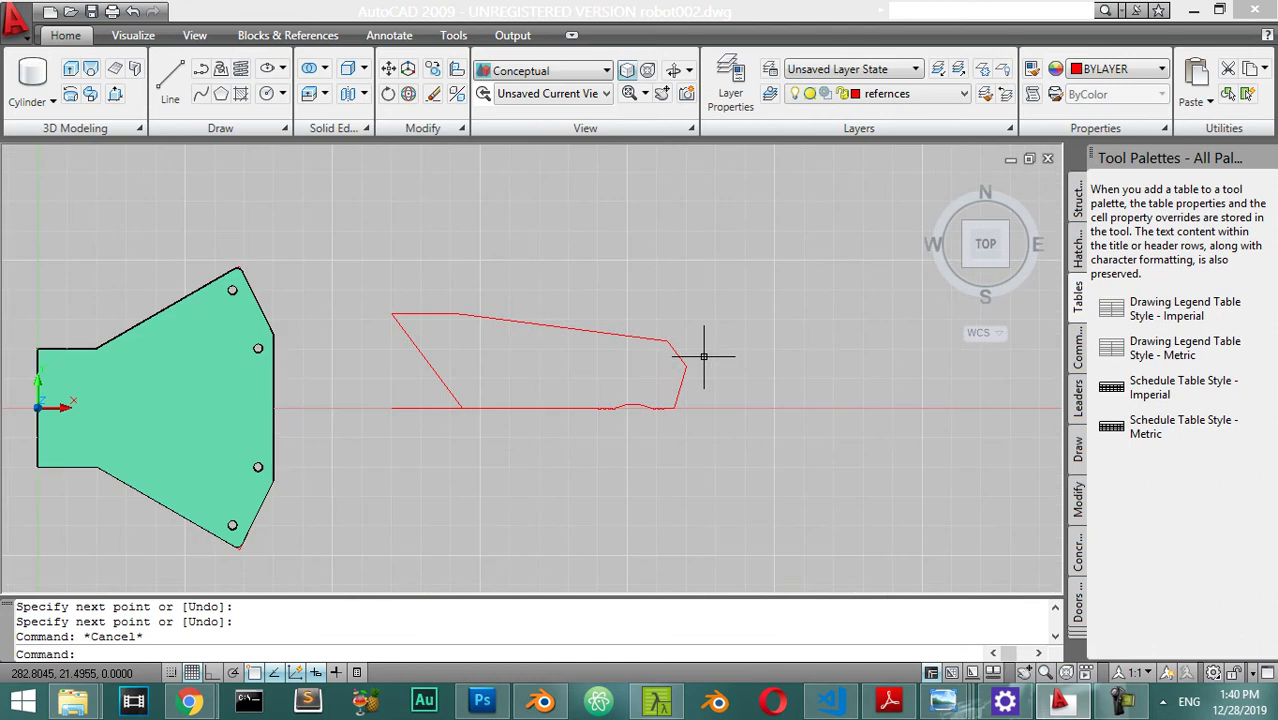
pyautogui.scroll(3, 704, 378)
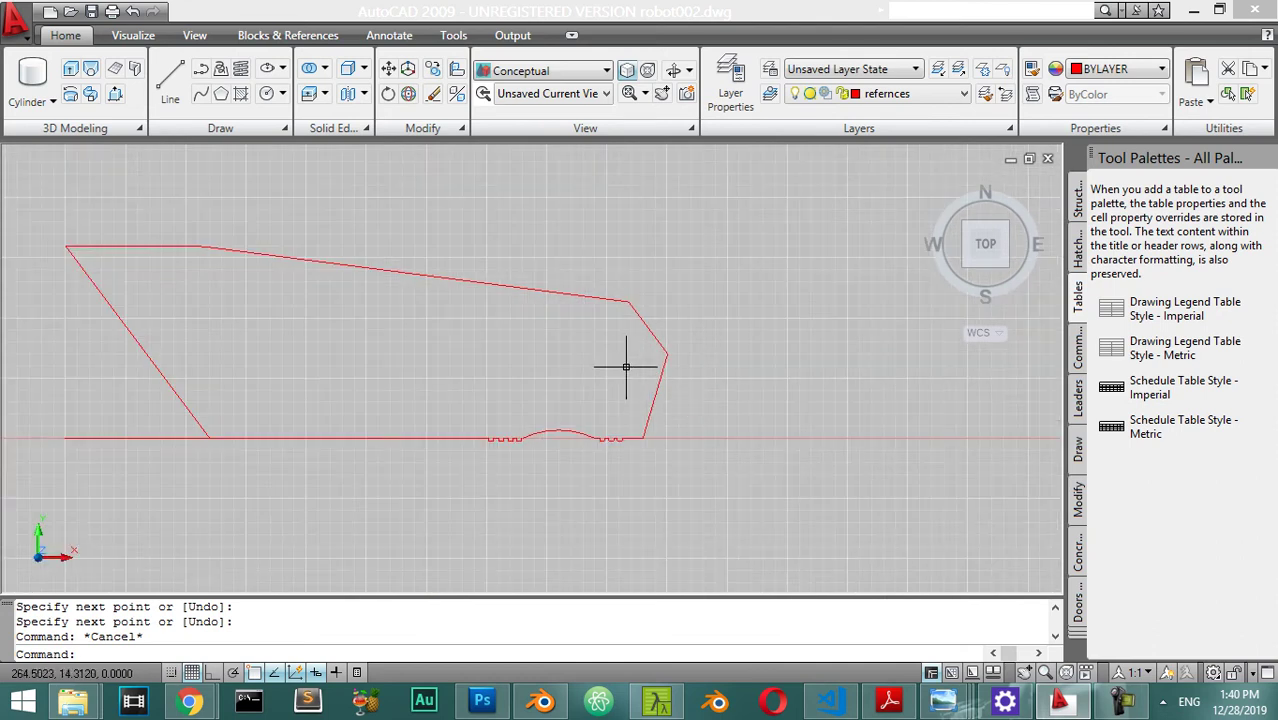
pyautogui.scroll(4, 668, 382)
pyautogui.write('l')
pyautogui.press('Return')
pyautogui.scroll(-5, 672, 398)
pyautogui.scroll(3, 672, 392)
pyautogui.press('Escape')
pyautogui.scroll(3, 660, 280)
pyautogui.press('Escape')
# Step: Offset the short slanted edge at the outline's upper right by 5 towards the inside
pyautogui.click(682, 300)
pyautogui.click(606, 372)
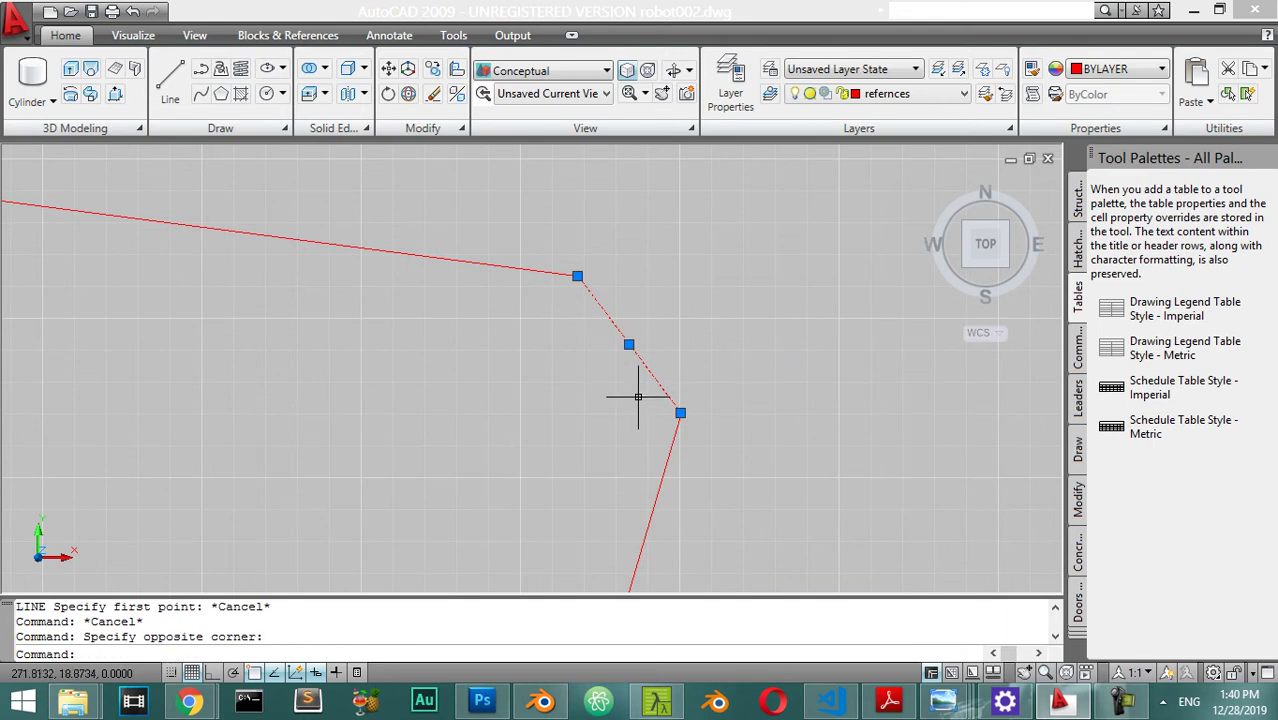
pyautogui.write('o')
pyautogui.press('Return')
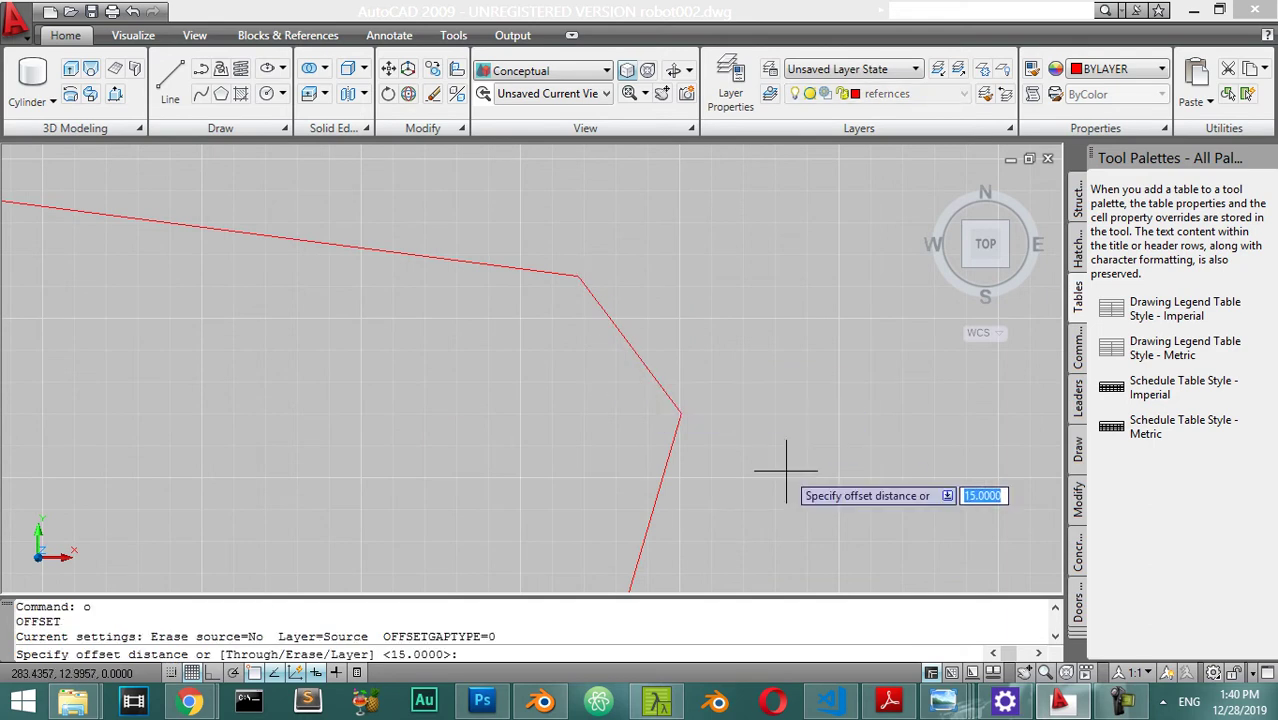
pyautogui.write('5')
pyautogui.press('Return')
pyautogui.click(580, 385)
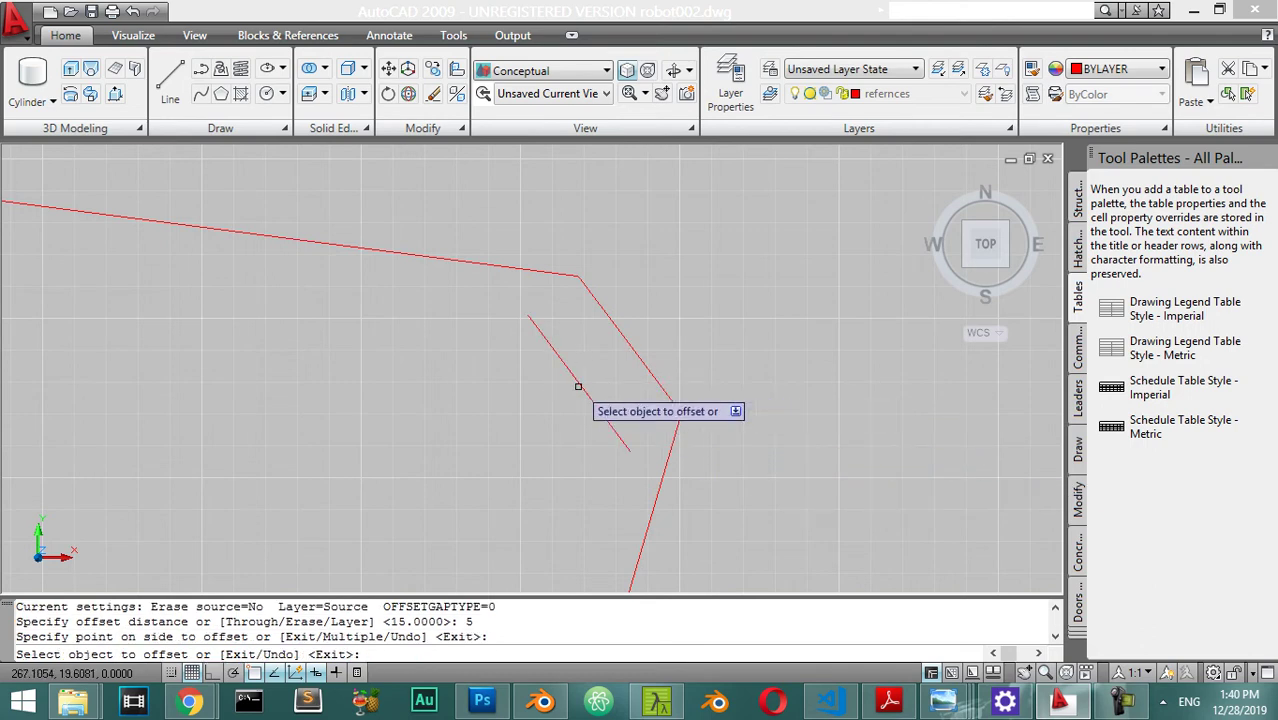
pyautogui.scroll(-3, 713, 505)
pyautogui.scroll(3, 707, 505)
pyautogui.press('Escape')
pyautogui.moveTo(707, 505); pyautogui.dragTo(717, 384, button='middle')
pyautogui.press('Escape')
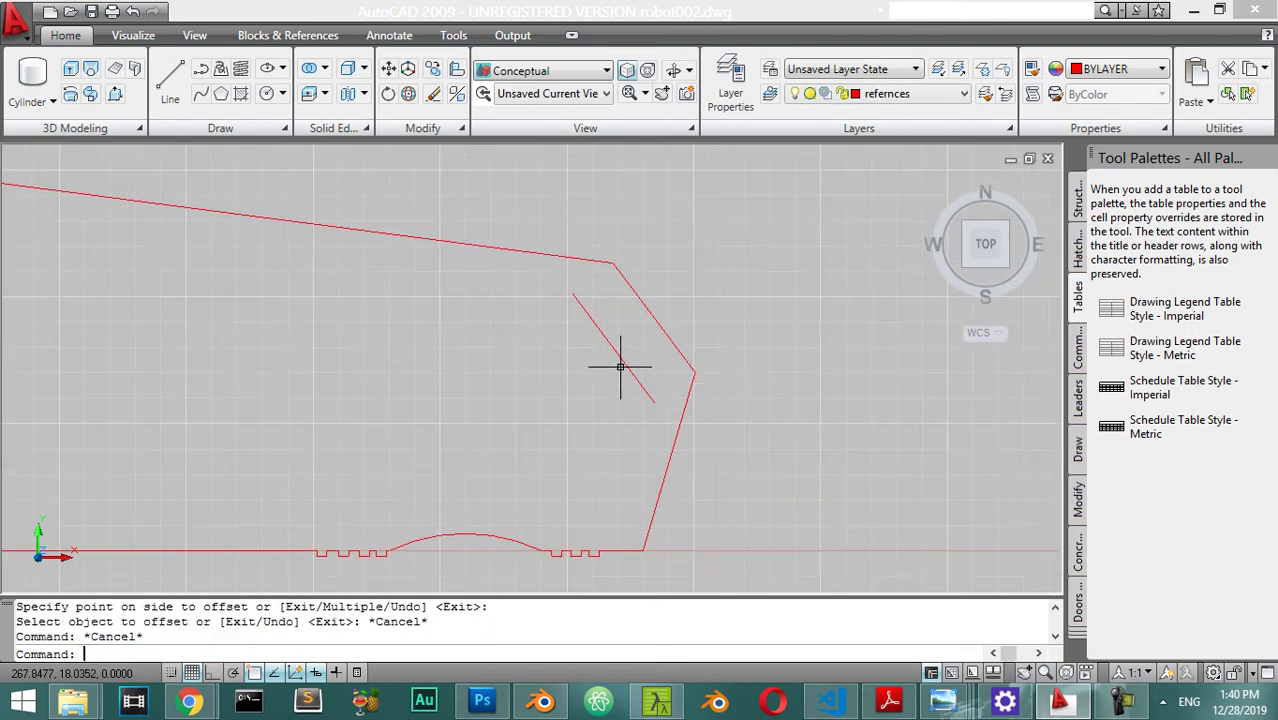
# Step: Extend both ends of the offset line to the outline's upper edge and lower right edge
pyautogui.write('ex')
pyautogui.press('Return')
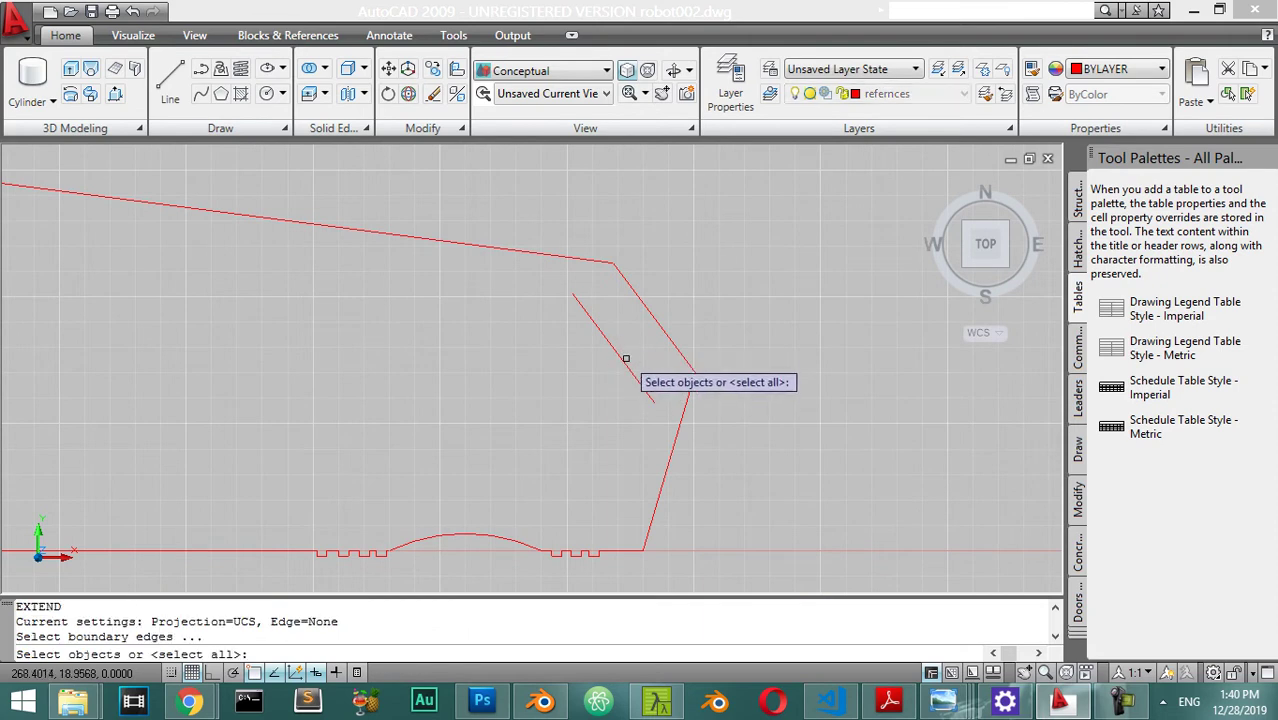
pyautogui.press('Return')
pyautogui.click(627, 366)
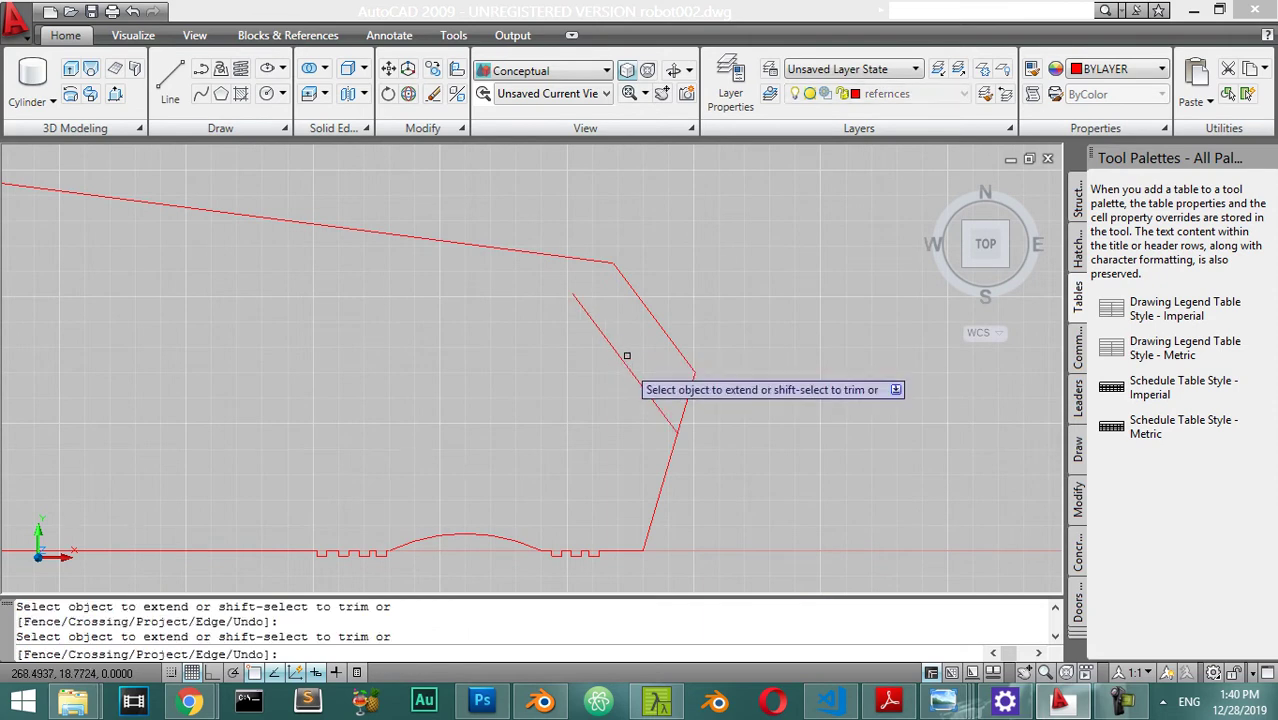
pyautogui.click(581, 303)
pyautogui.press('Escape')
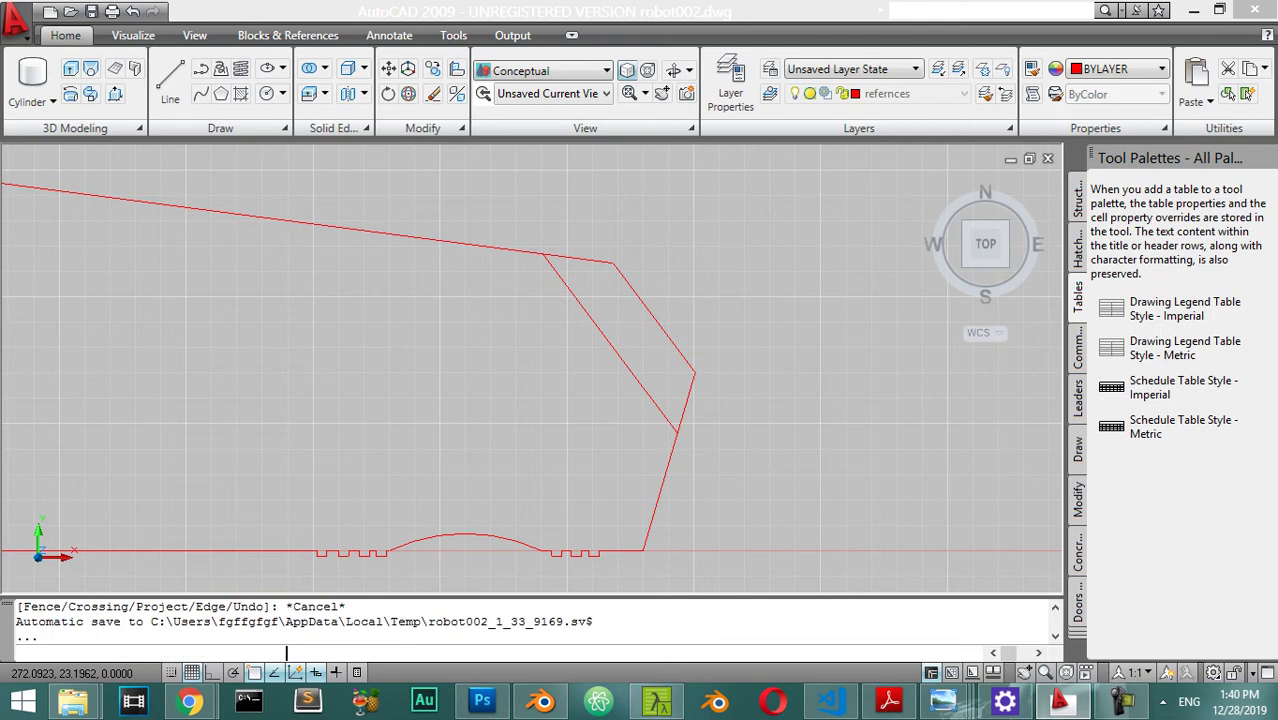
# Step: Trim the upper and lower right edges beyond the offset line and erase the original slanted edge
pyautogui.write('tr')
pyautogui.press('Return')
pyautogui.press('Return')
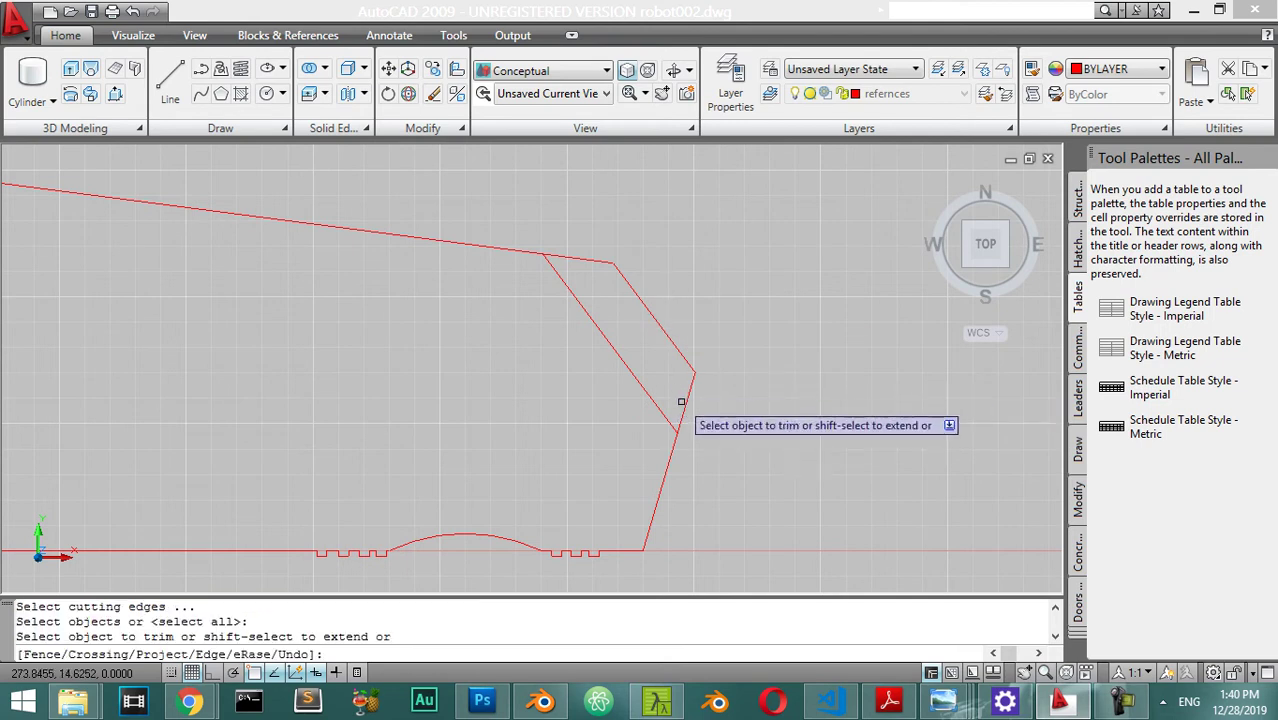
pyautogui.click(687, 405)
pyautogui.click(580, 258)
pyautogui.click(651, 307)
pyautogui.press('Escape')
pyautogui.click(676, 272)
pyautogui.click(639, 333)
pyautogui.press('Return')
pyautogui.scroll(-8, 656, 357)
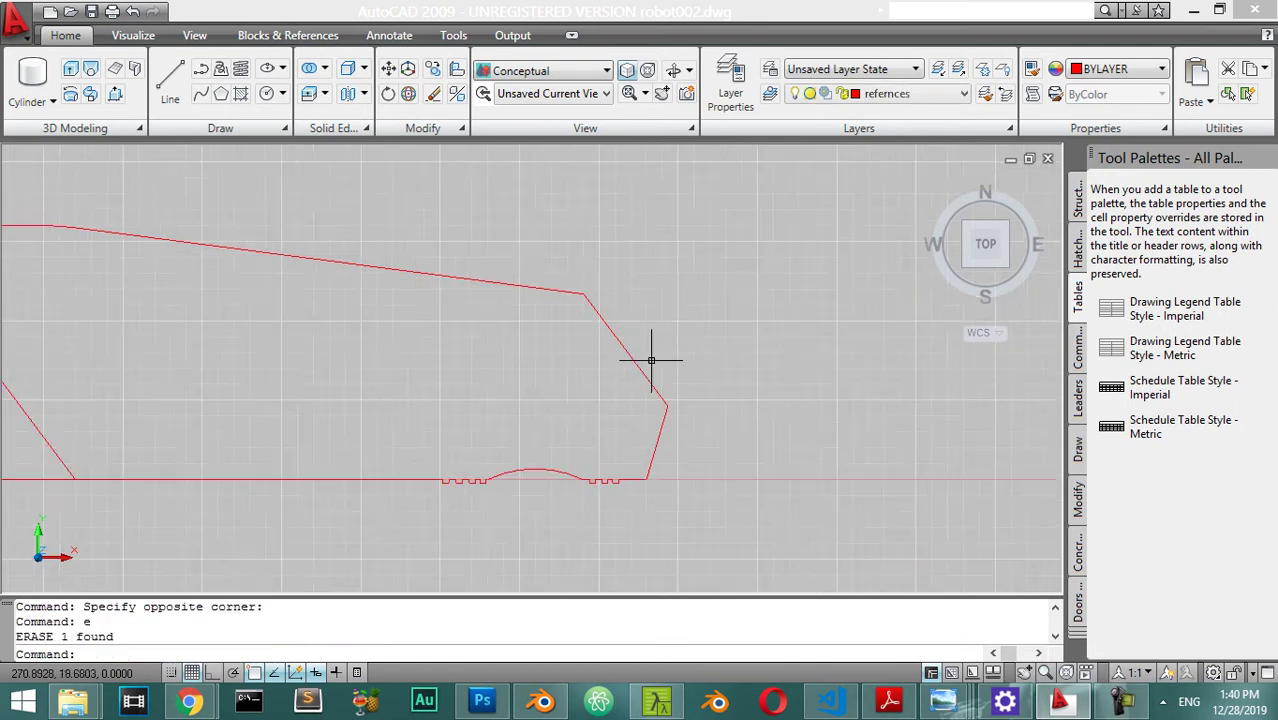
# Step: Draw a line from near the upper edge's bend to a point just below the top of the right slanted edge
pyautogui.scroll(3, 806, 380)
pyautogui.scroll(5, 806, 380)
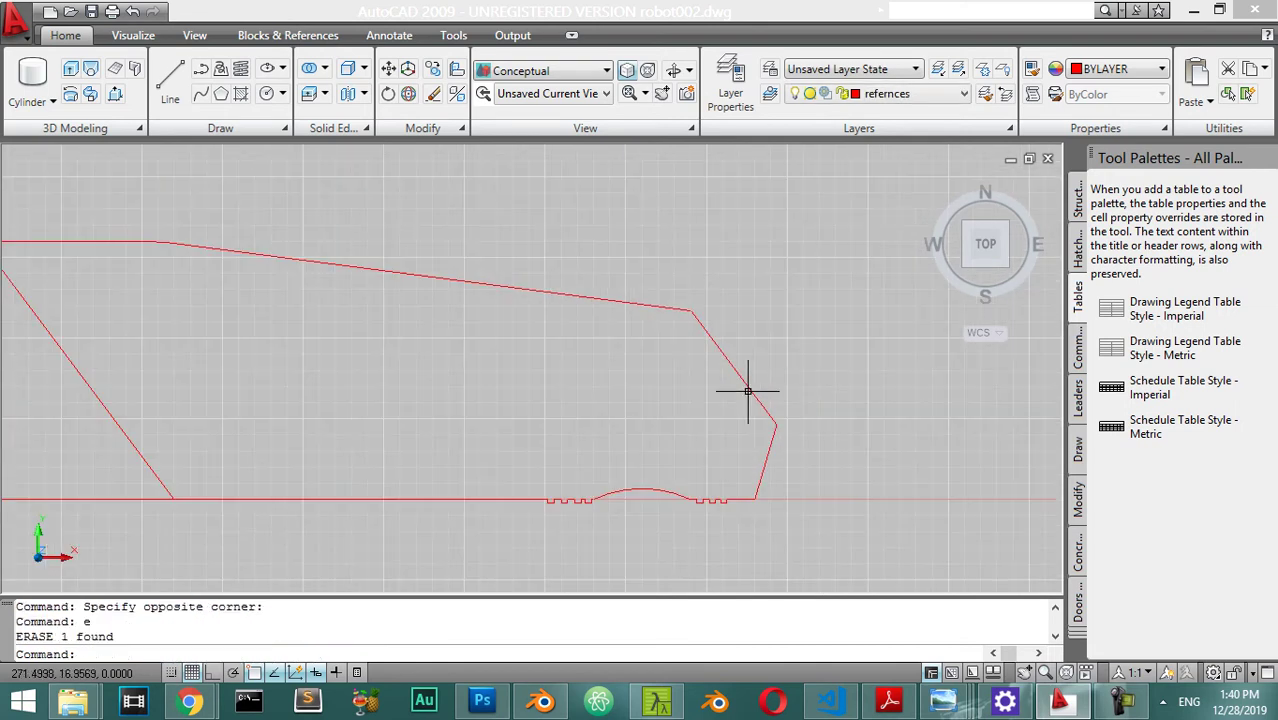
pyautogui.write('l')
pyautogui.press('Return')
pyautogui.click(147, 241)
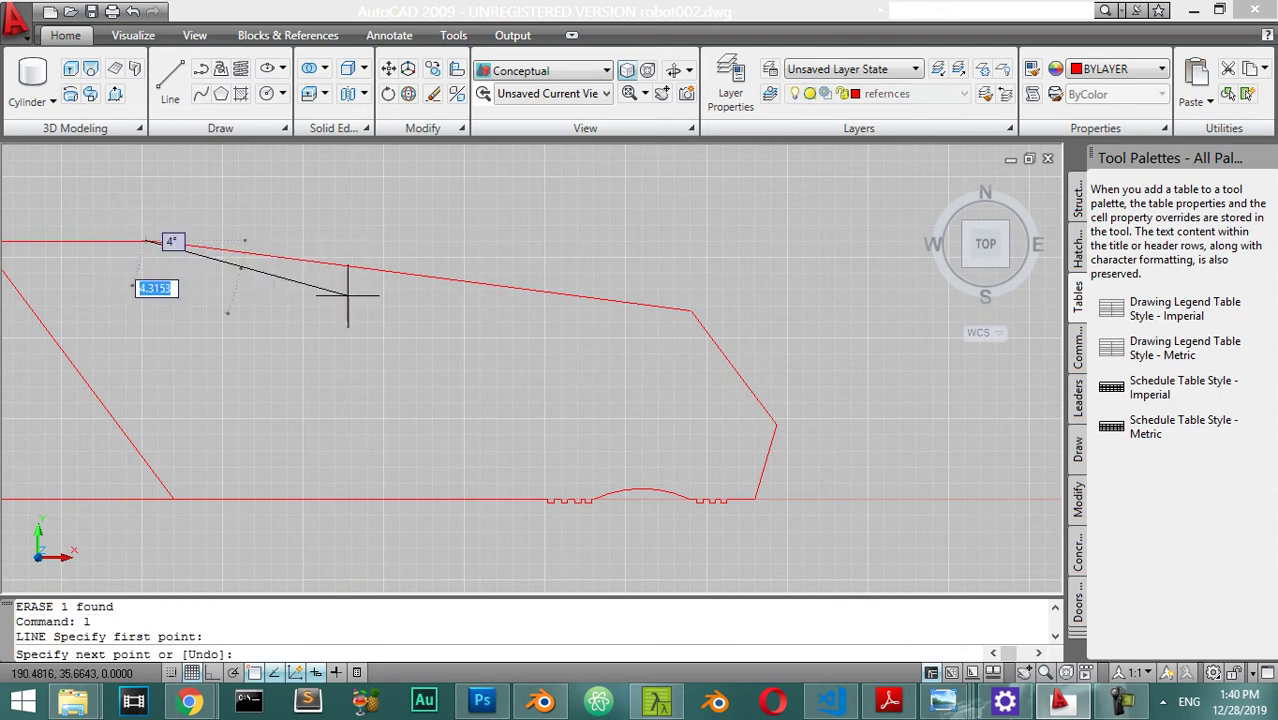
pyautogui.click(719, 336)
pyautogui.press('Return')
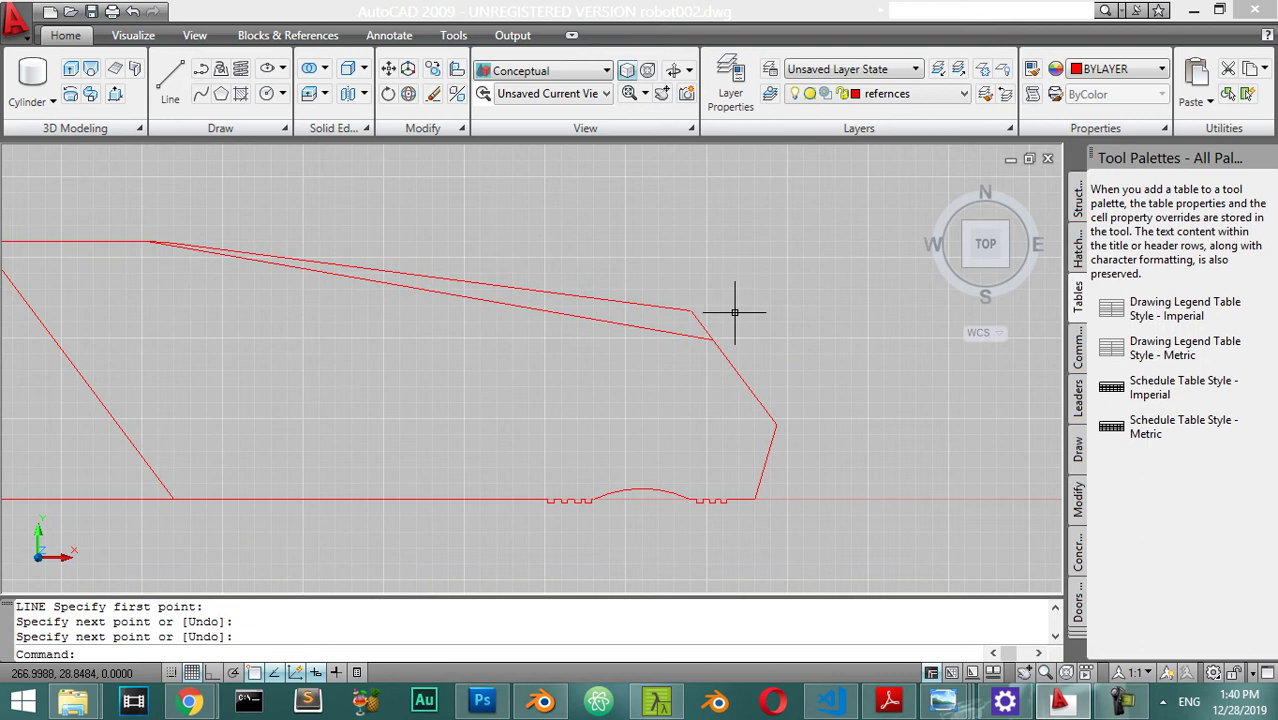
# Step: Trim the tip of the right slanted edge above the new line and erase the old sloping upper edge
pyautogui.press('Escape')
pyautogui.write('tr')
pyautogui.press('Return')
pyautogui.click(718, 280)
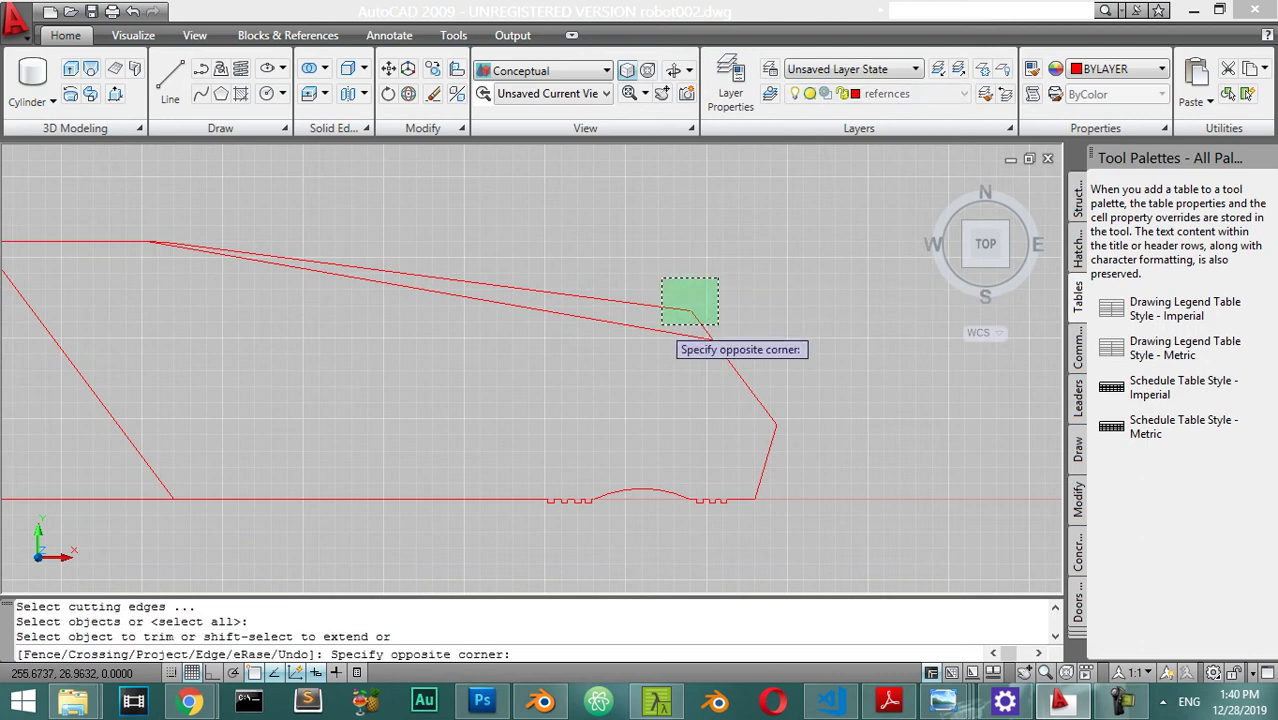
pyautogui.click(662, 322)
pyautogui.press('Return')
pyautogui.click(701, 325)
pyautogui.press('Escape')
pyautogui.click(676, 309)
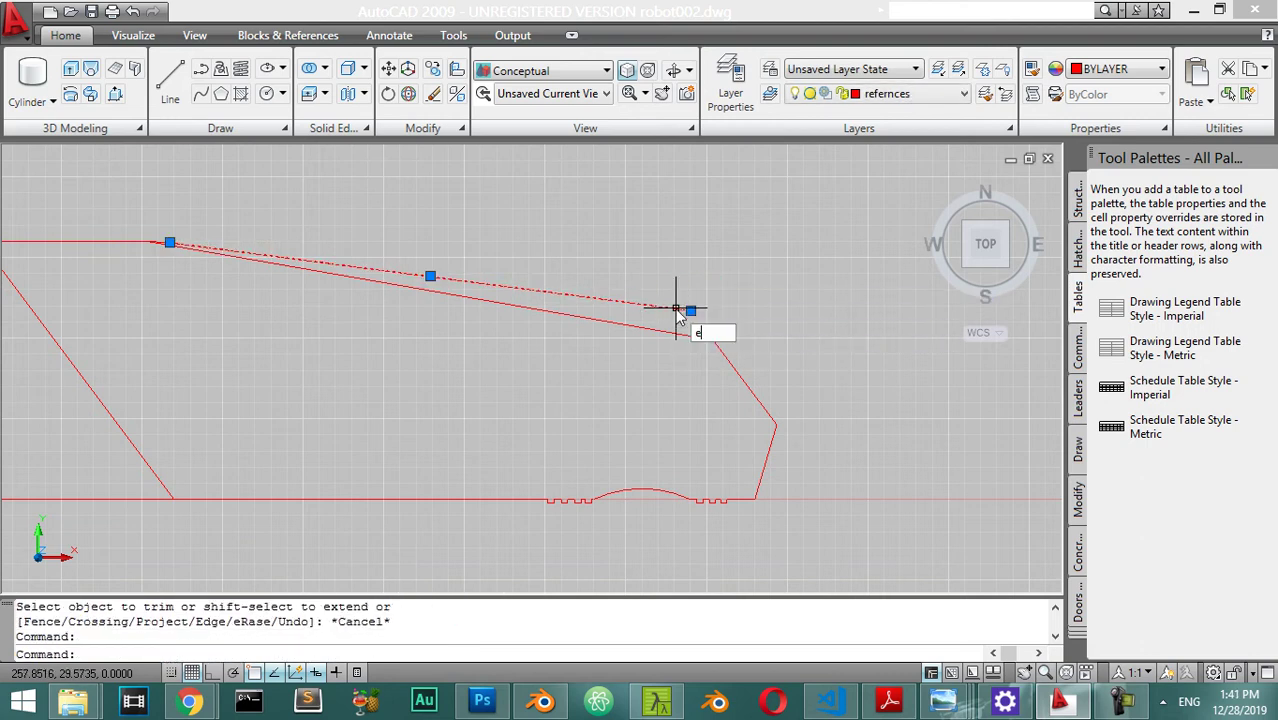
pyautogui.press('Return')
# Step: Erase the short leftover segment above the new line at the upper edge's bend
pyautogui.scroll(-3, 676, 316)
pyautogui.scroll(2, 670, 322)
pyautogui.scroll(1, 670, 322)
pyautogui.moveTo(348, 271); pyautogui.dragTo(571, 335, button='middle')
pyautogui.scroll(4, 571, 335)
pyautogui.press('Escape')
pyautogui.click(492, 300)
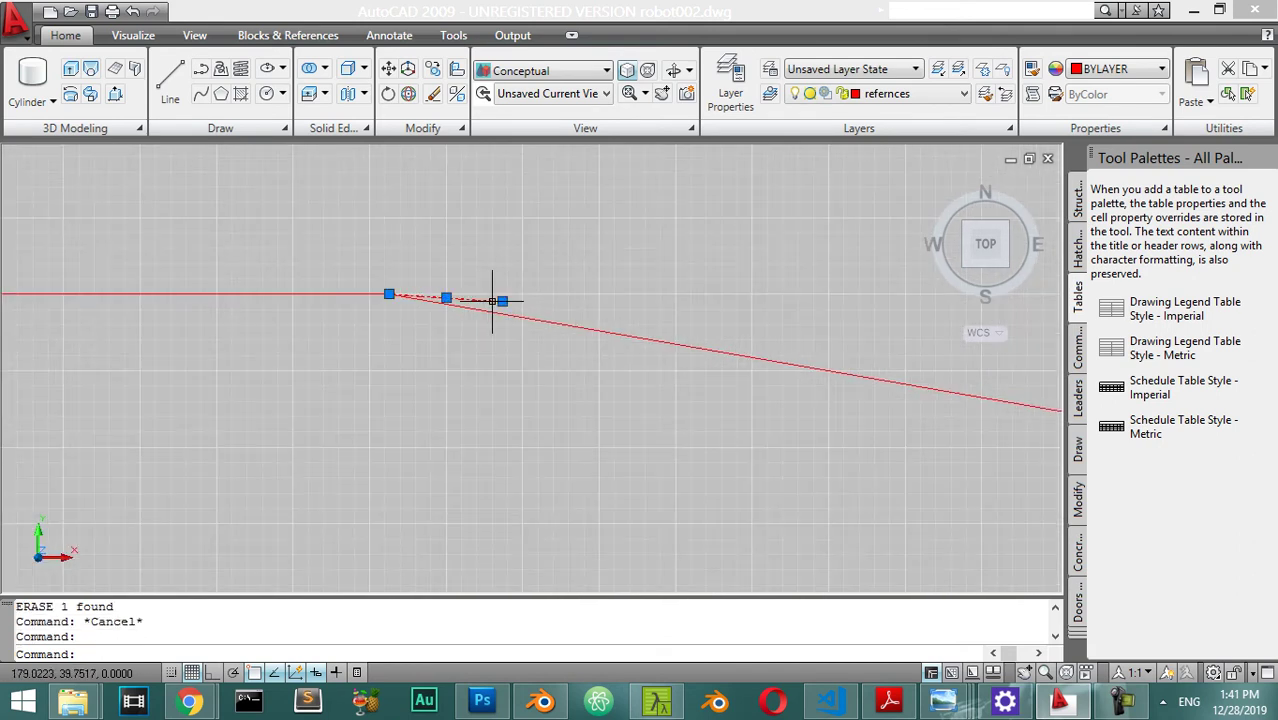
pyautogui.press('Escape')
pyautogui.scroll(-3, 491, 294)
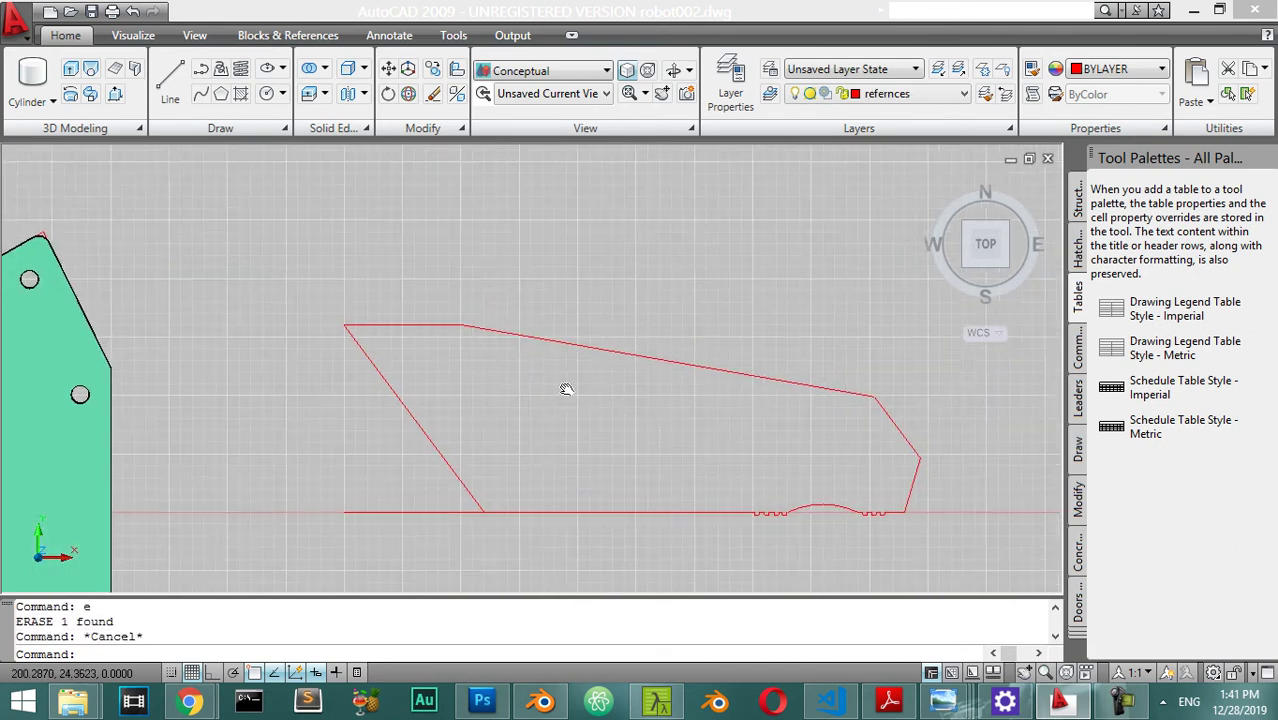
pyautogui.moveTo(593, 408); pyautogui.dragTo(447, 313, button='middle')
pyautogui.scroll(4, 545, 410)
pyautogui.scroll(-1, 593, 440)
pyautogui.scroll(-3, 523, 460)
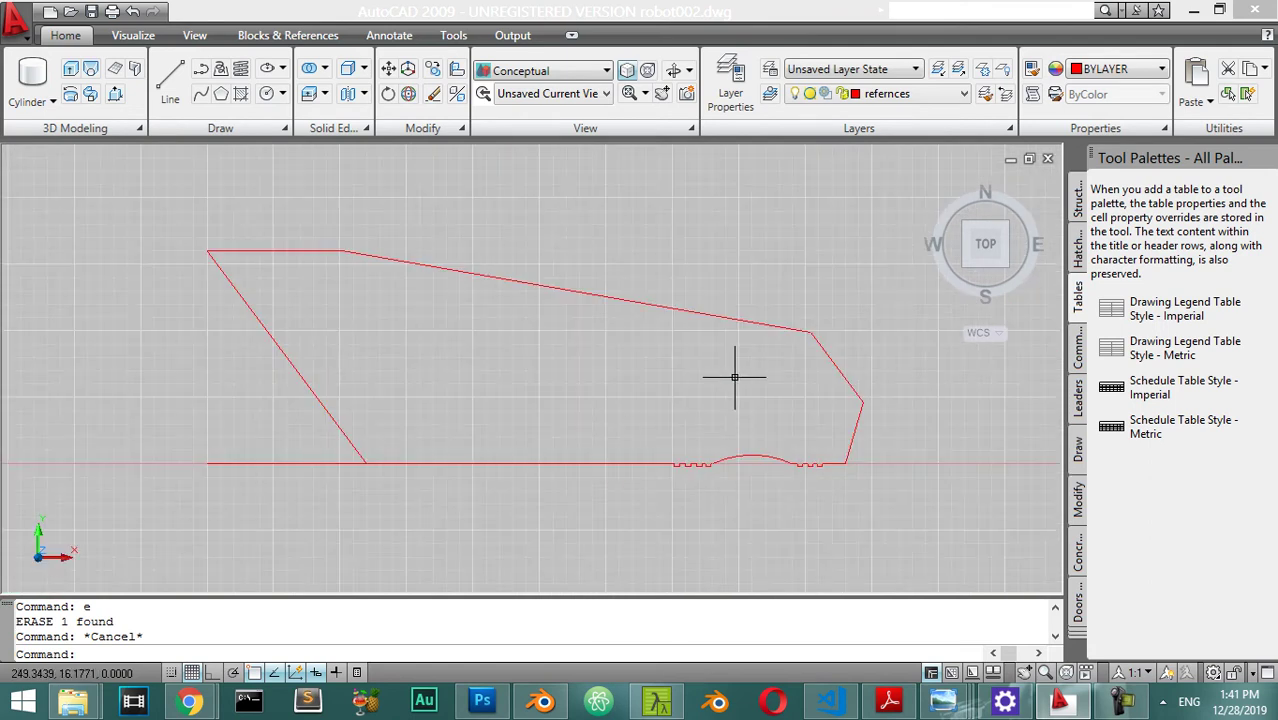
pyautogui.scroll(-4, 800, 364)
pyautogui.scroll(3, 870, 287)
pyautogui.click(881, 289)
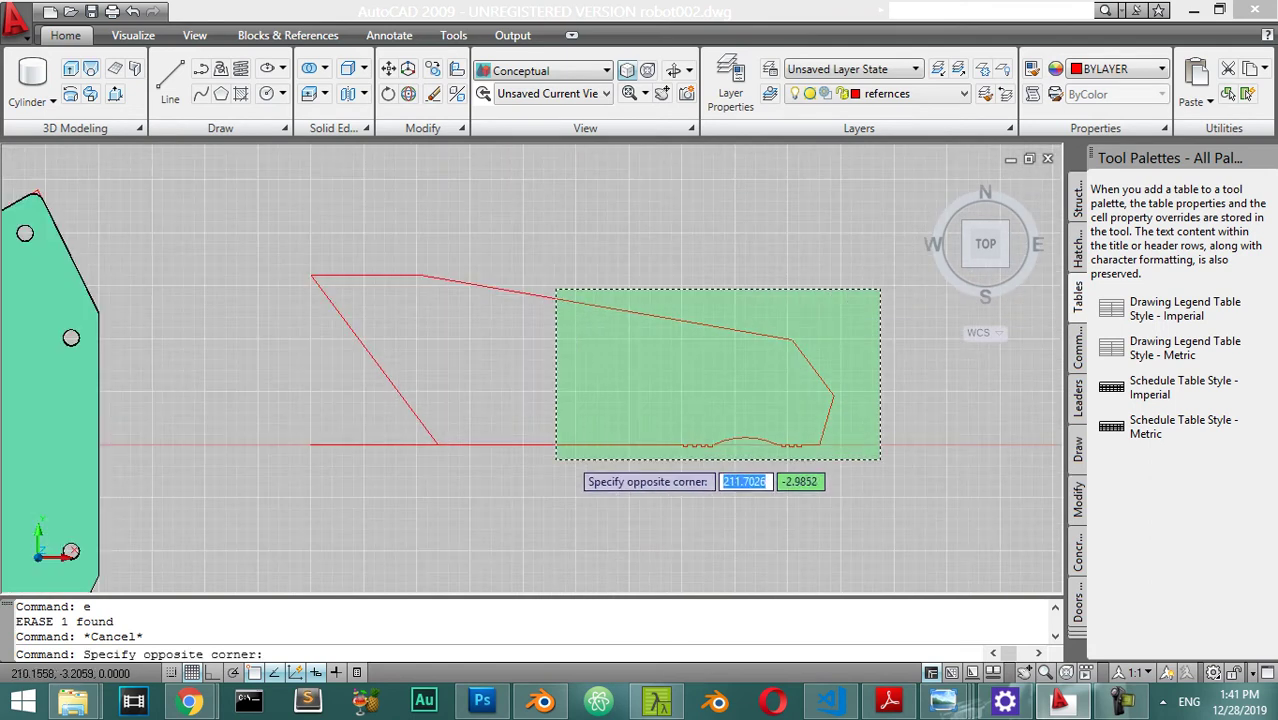
pyautogui.click(204, 490)
pyautogui.click(736, 228)
pyautogui.click(260, 456)
pyautogui.press('Escape')
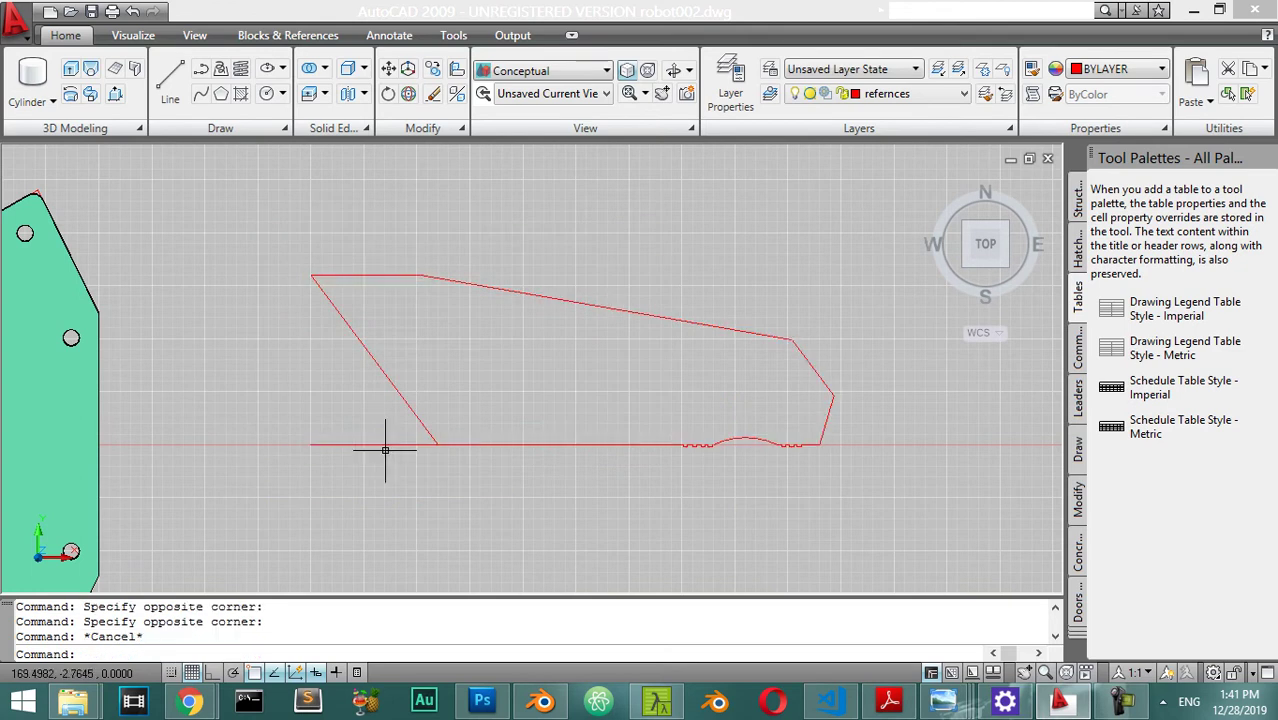
# Step: Erase the overlong bottom edge and redraw it from the left slanted edge's lower end to the first tab
pyautogui.click(336, 484)
pyautogui.press('Return')
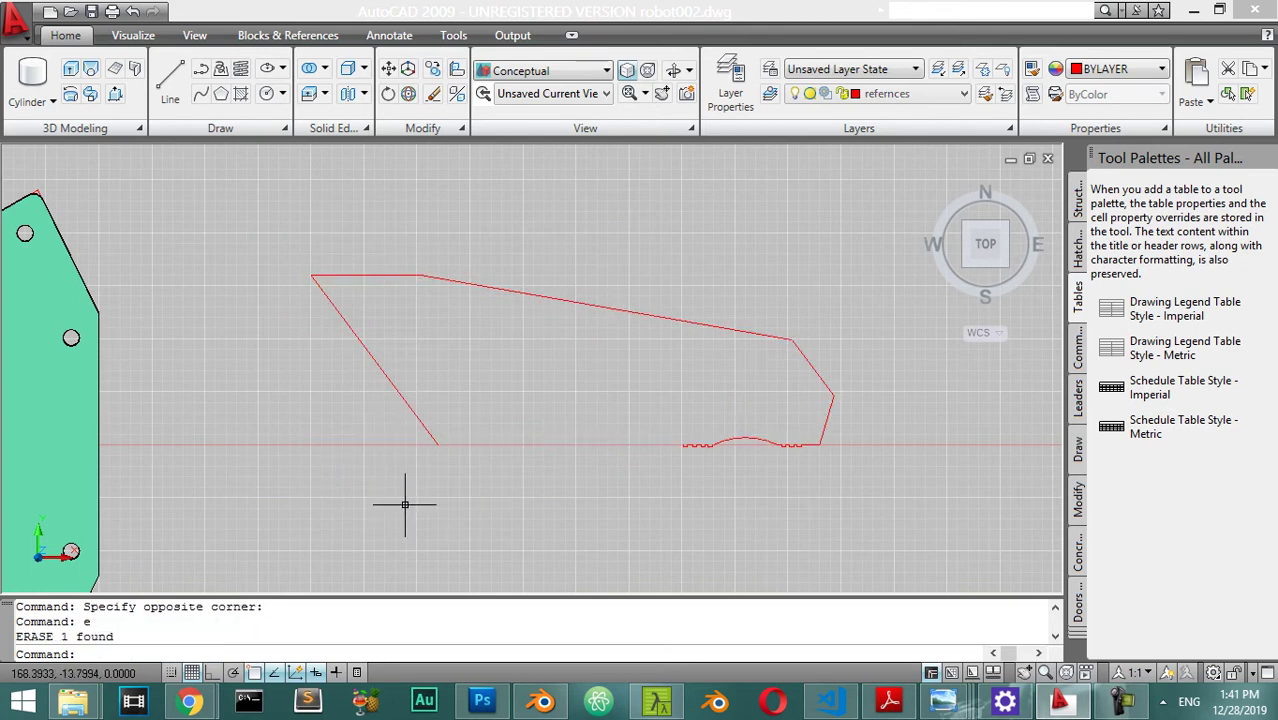
pyautogui.scroll(4, 506, 494)
pyautogui.scroll(-4, 638, 448)
pyautogui.write('l')
pyautogui.press('Return')
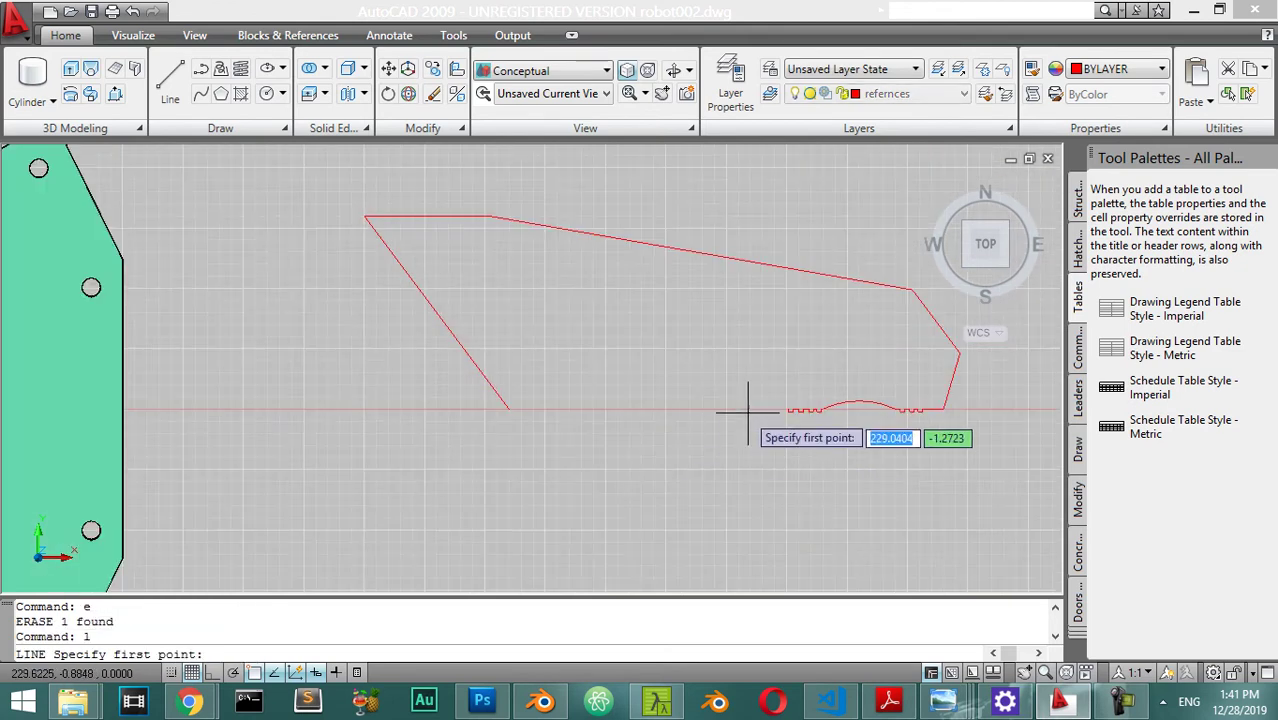
pyautogui.scroll(3, 760, 420)
pyautogui.click(230, 414)
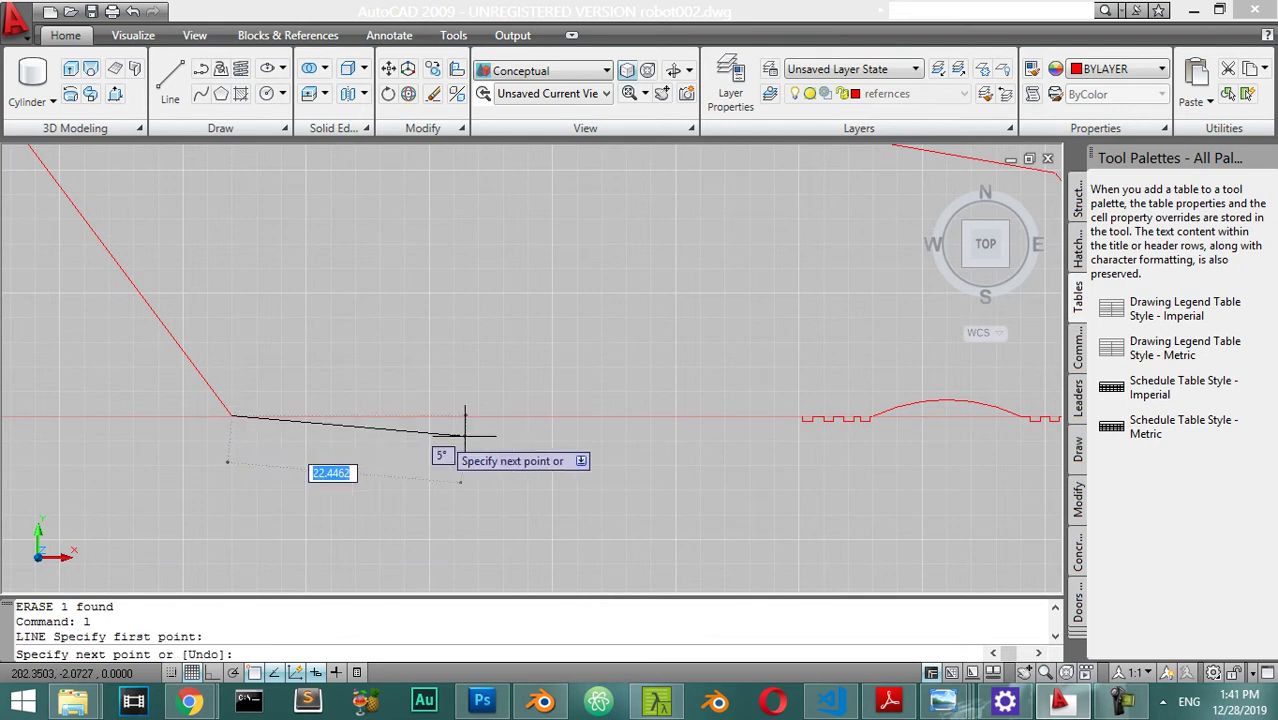
pyautogui.scroll(4, 810, 415)
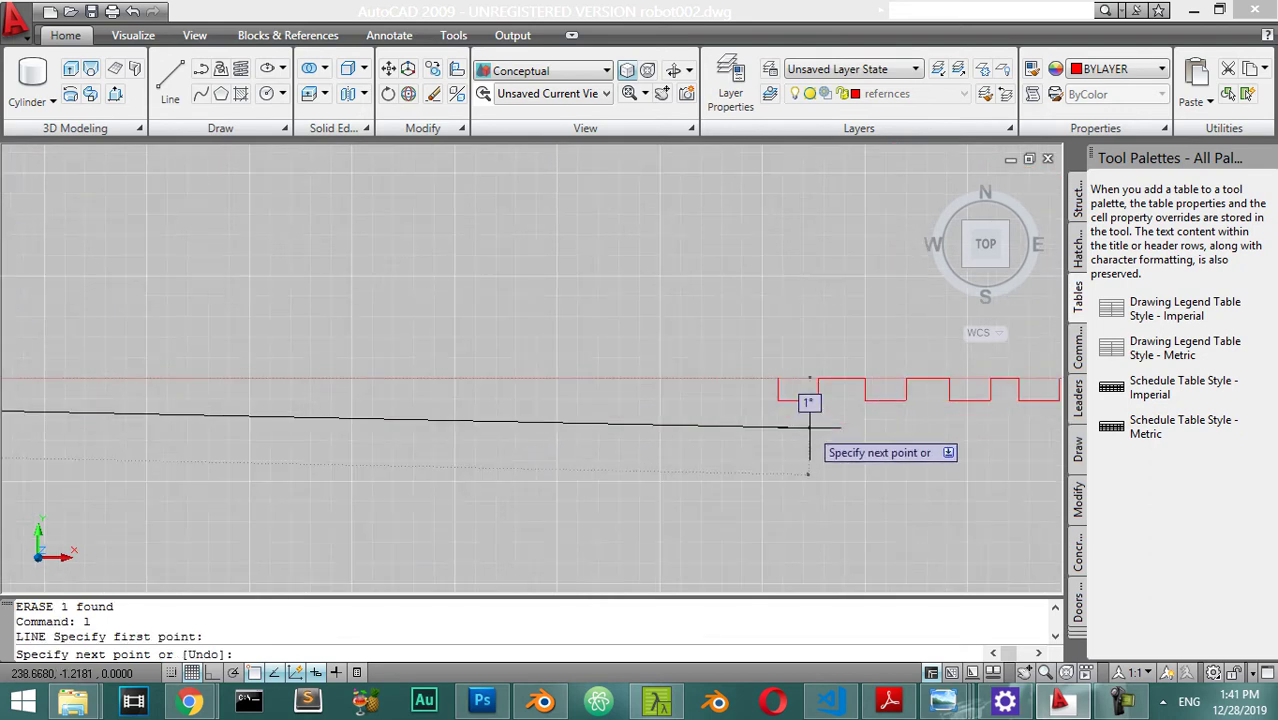
pyautogui.click(776, 378)
pyautogui.press('Return')
pyautogui.scroll(-5, 660, 416)
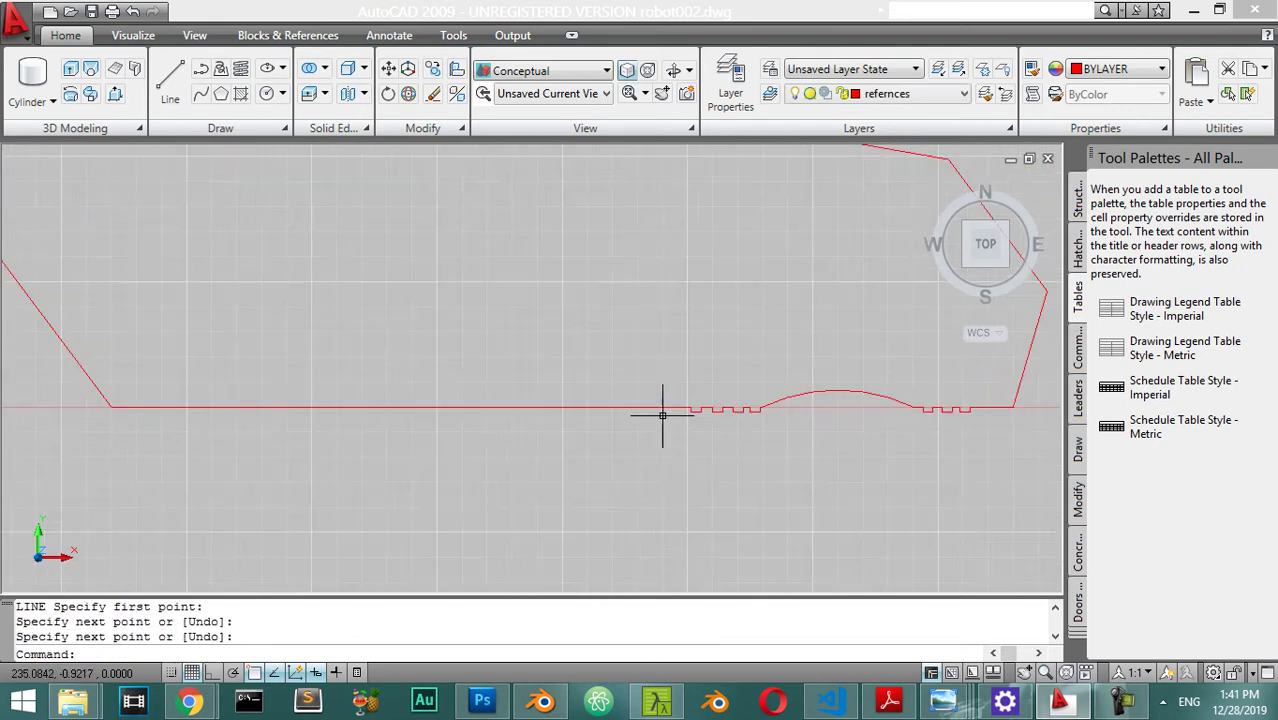
pyautogui.press('Escape')
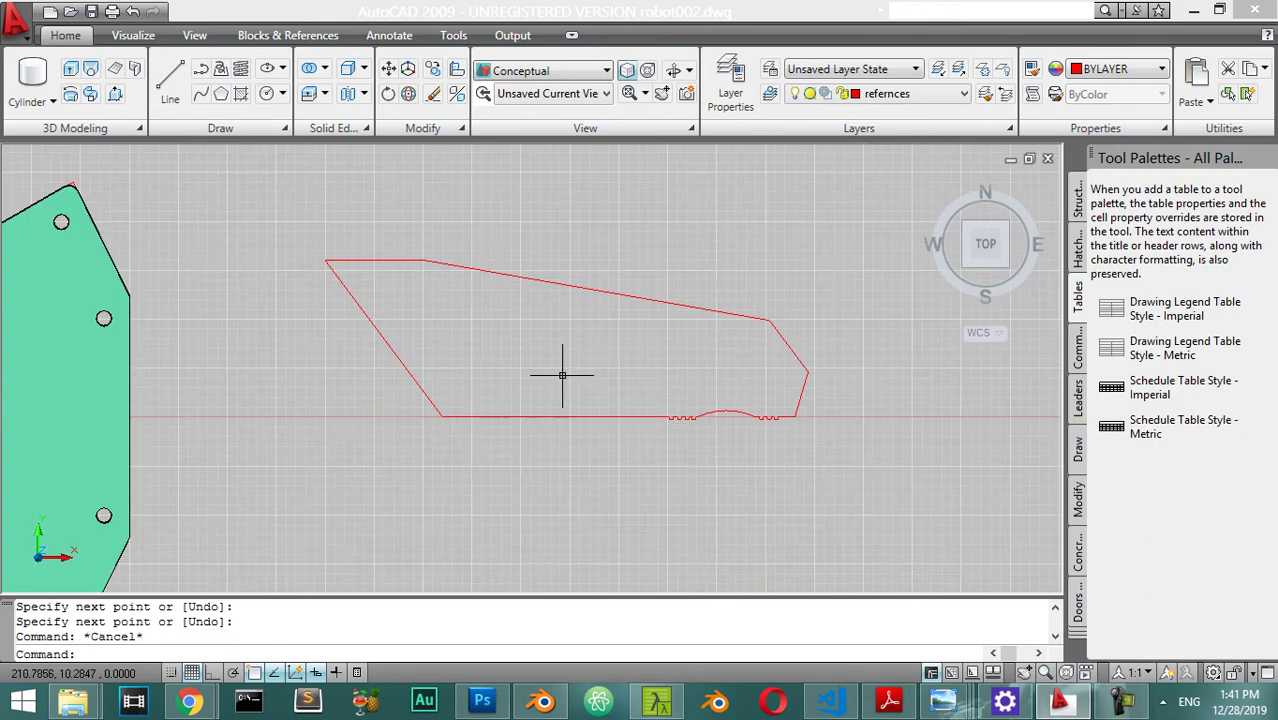
# Step: Save the drawing
pyautogui.press('Escape')
pyautogui.hotkey('ctrl', 's')
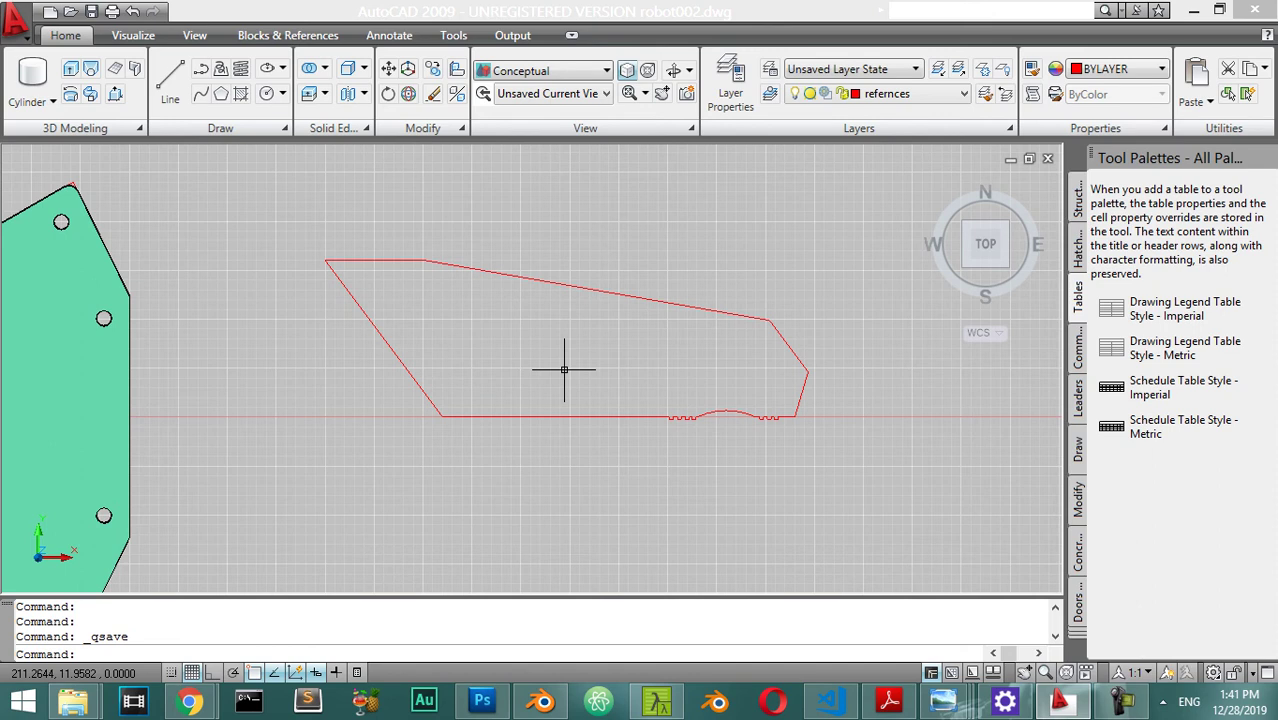
pyautogui.scroll(-2, 588, 378)
pyautogui.scroll(3, 600, 350)
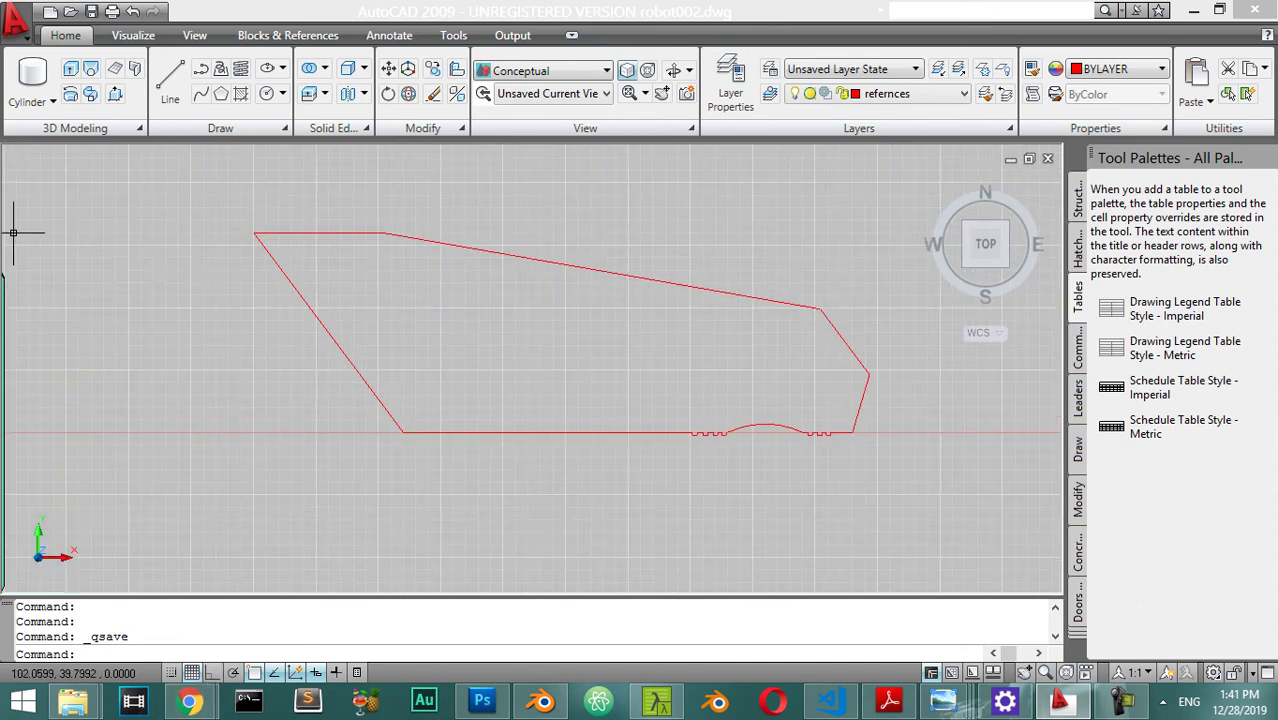
pyautogui.moveTo(13, 233); pyautogui.dragTo(133, 119, button='middle')
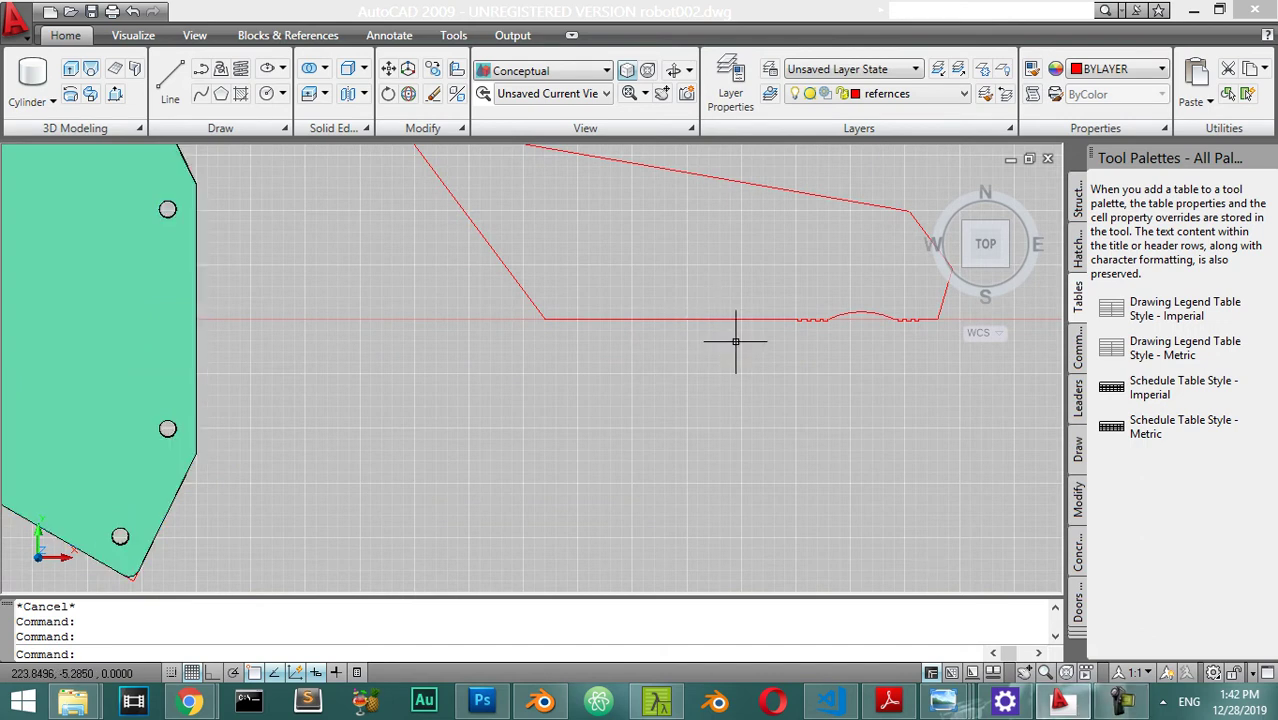
pyautogui.keyDown('shift'); pyautogui.moveTo(632, 304); pyautogui.dragTo(657, 369, button='middle'); pyautogui.keyUp('shift')
pyautogui.click(985, 240)
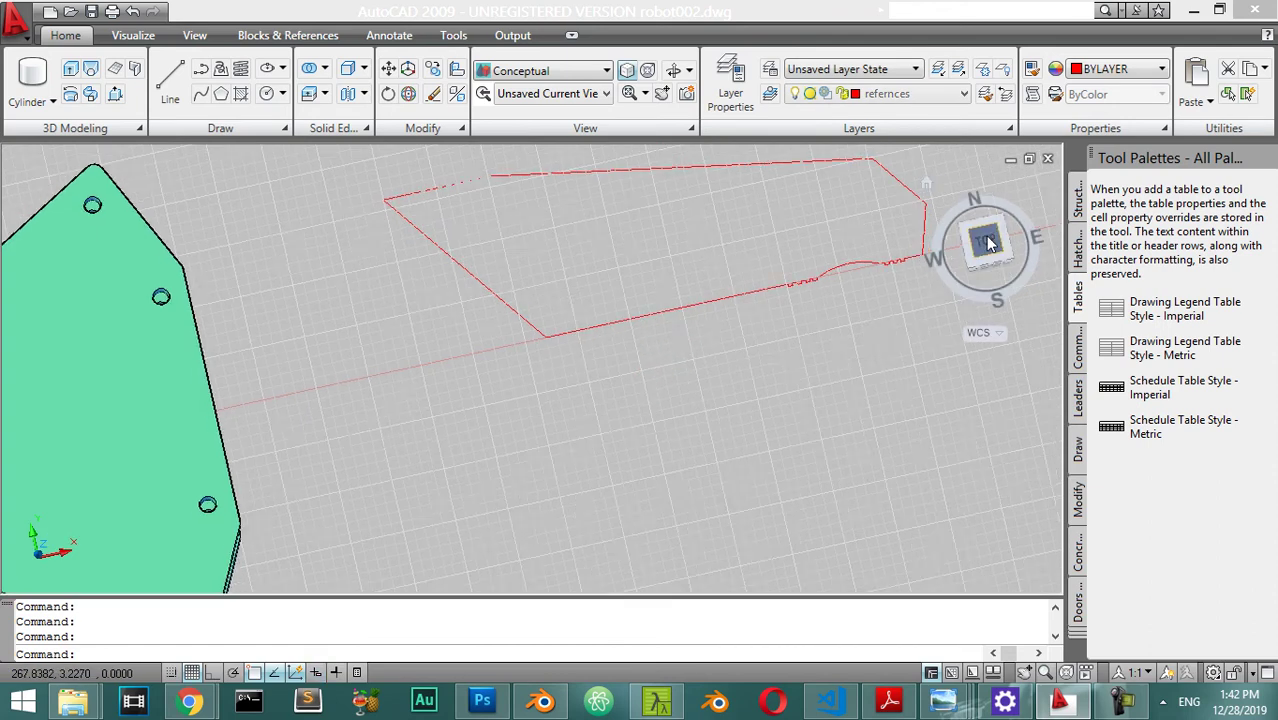
# Step: Draw a circle of radius 2 centred on the outline's lower left corner
pyautogui.scroll(5, 643, 366)
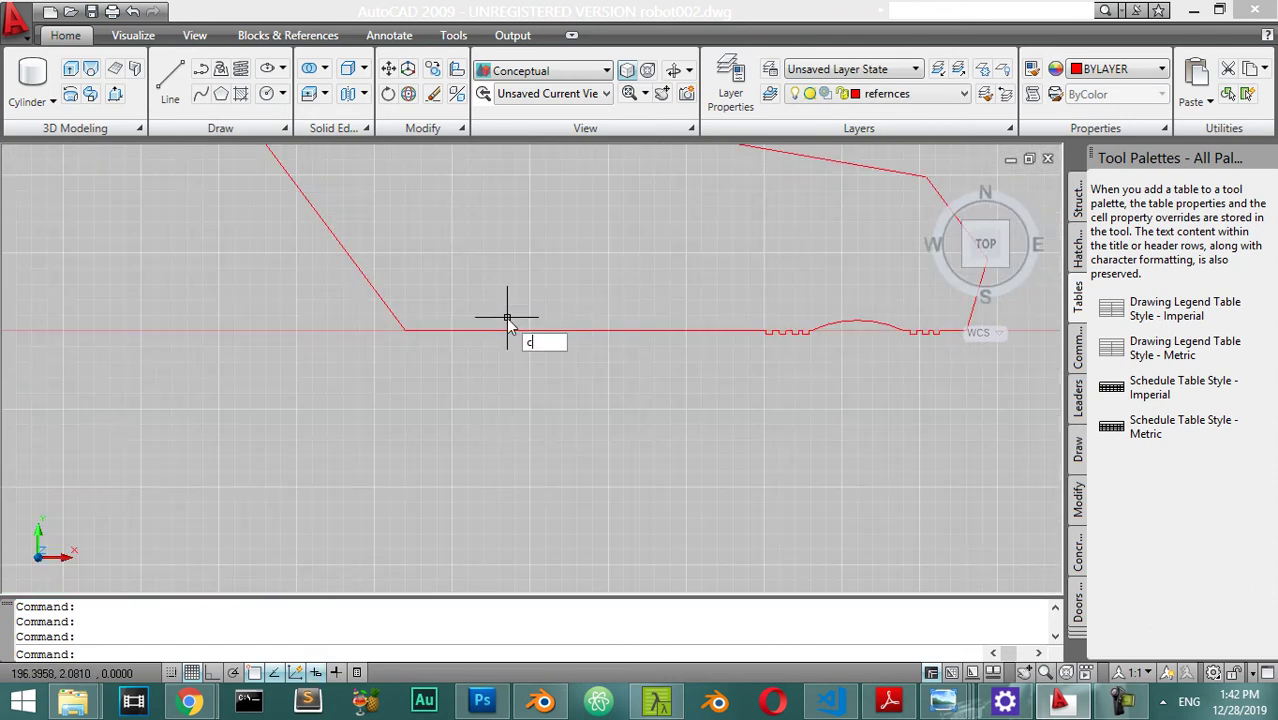
pyautogui.press('Return')
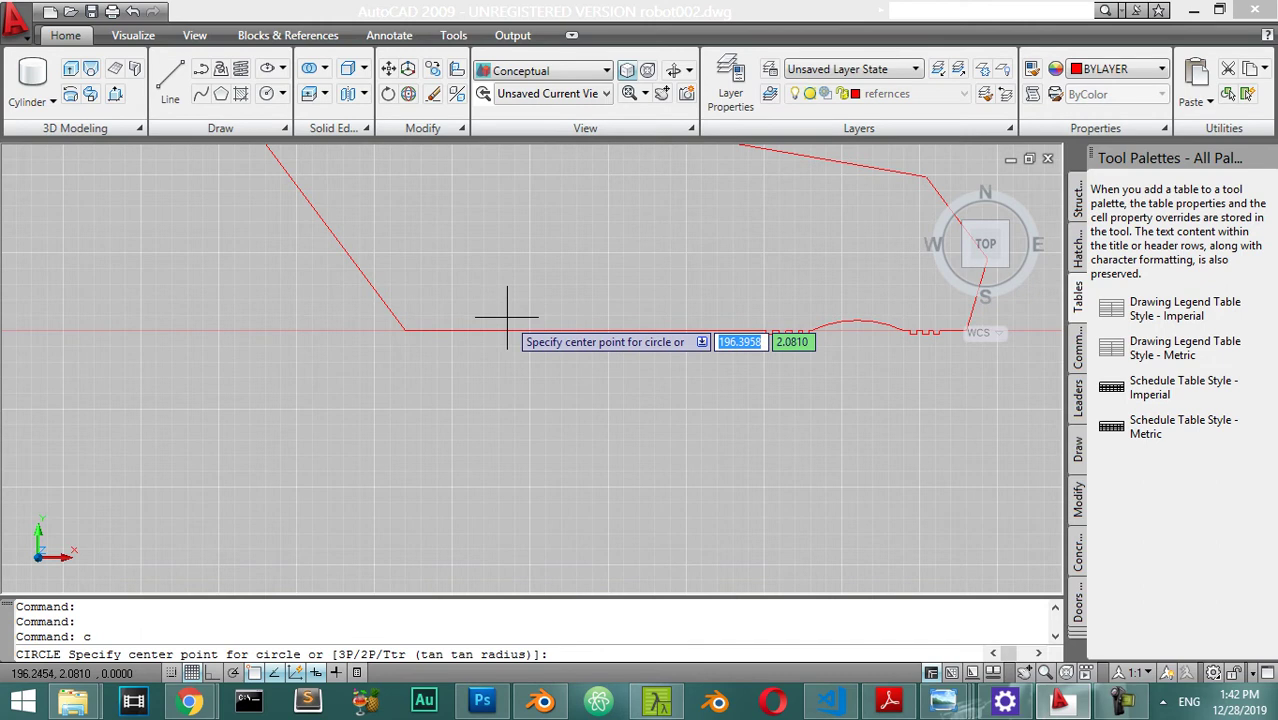
pyautogui.click(405, 331)
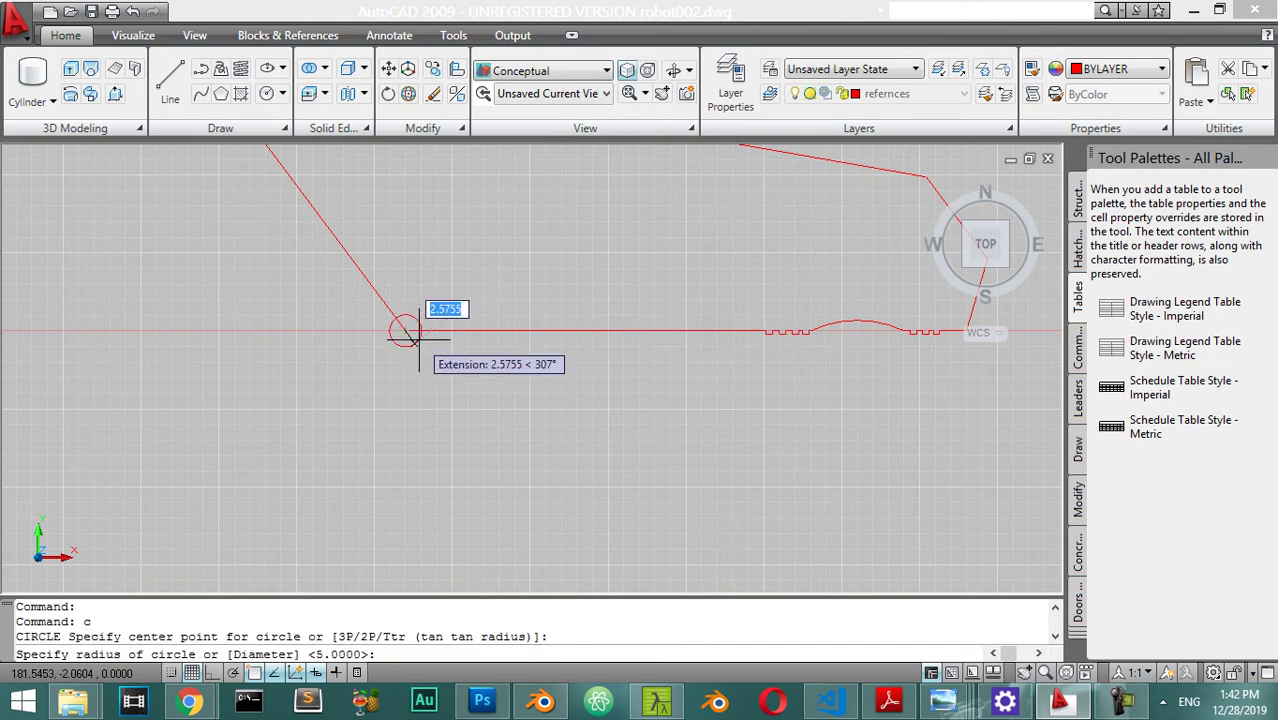
pyautogui.write('2')
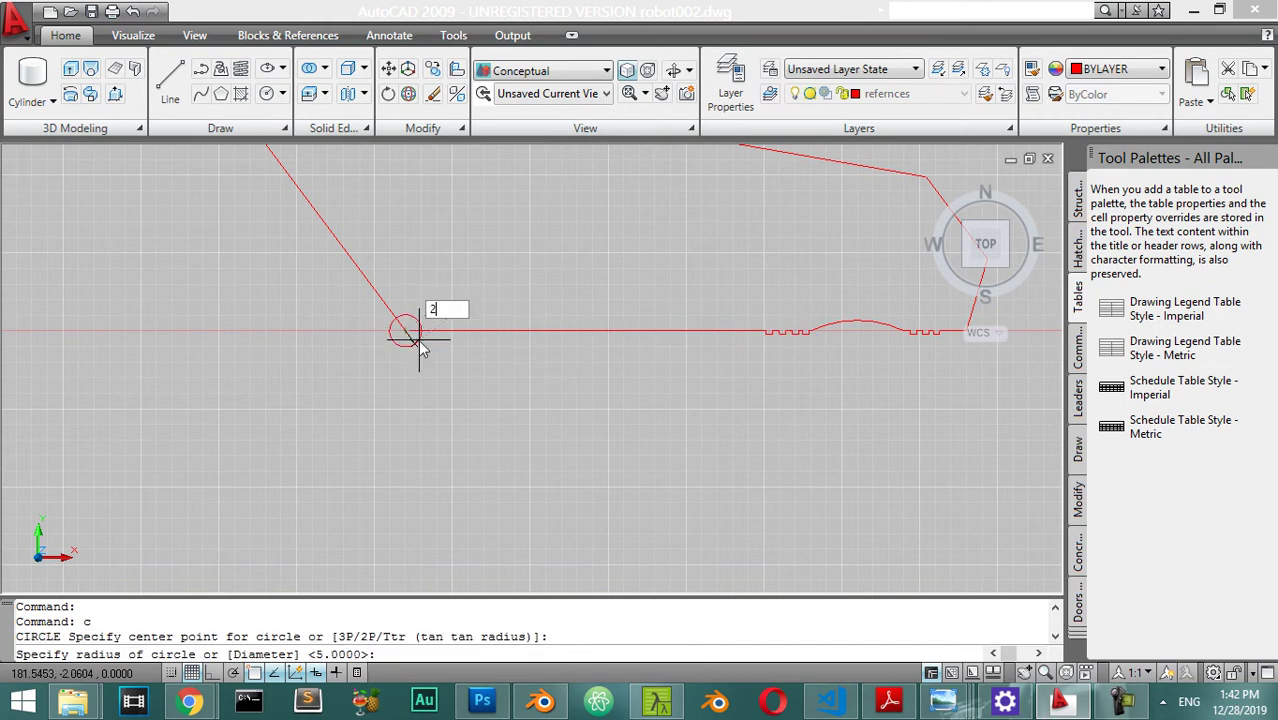
pyautogui.press('Return')
pyautogui.scroll(2, 442, 334)
pyautogui.scroll(-4, 450, 362)
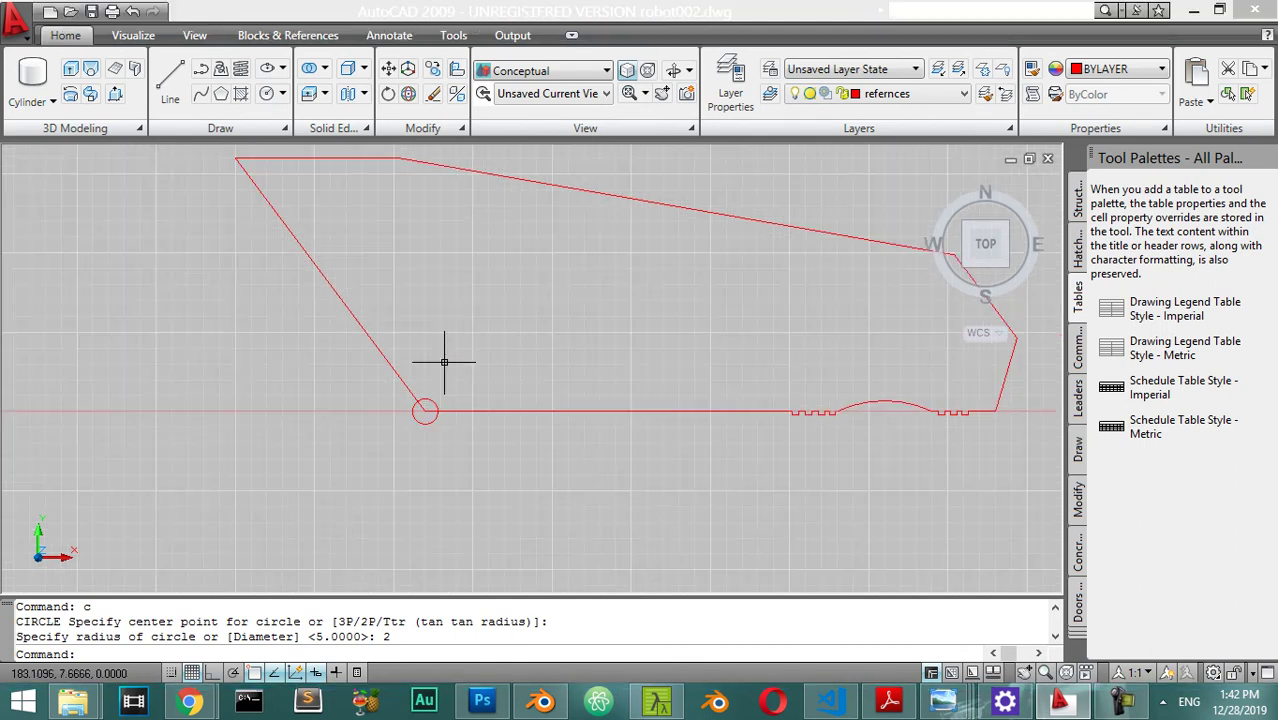
# Step: Move the radius 2 circle 12 units straight up from the outline's lower left corner
pyautogui.scroll(1, 434, 381)
pyautogui.click(446, 392)
pyautogui.click(410, 428)
pyautogui.press('Escape')
pyautogui.click(433, 448)
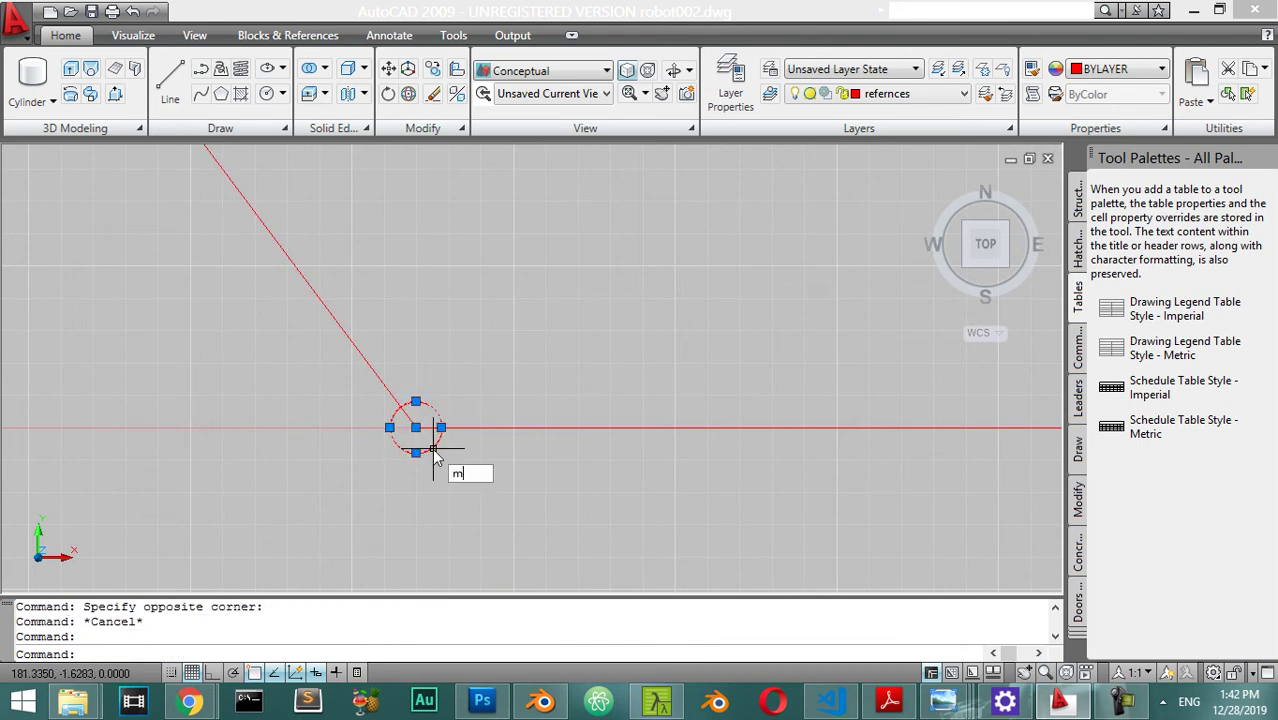
pyautogui.write('m')
pyautogui.press('Return')
pyautogui.click(416, 428)
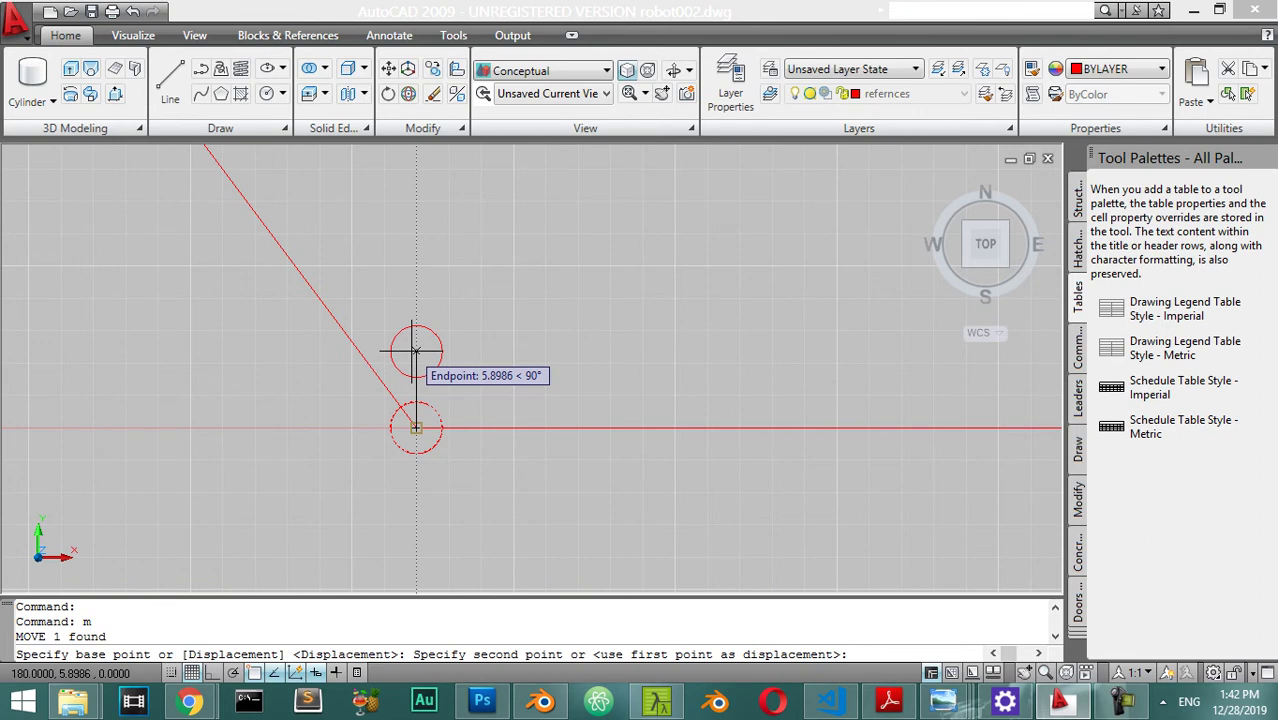
pyautogui.write('12')
pyautogui.press('Return')
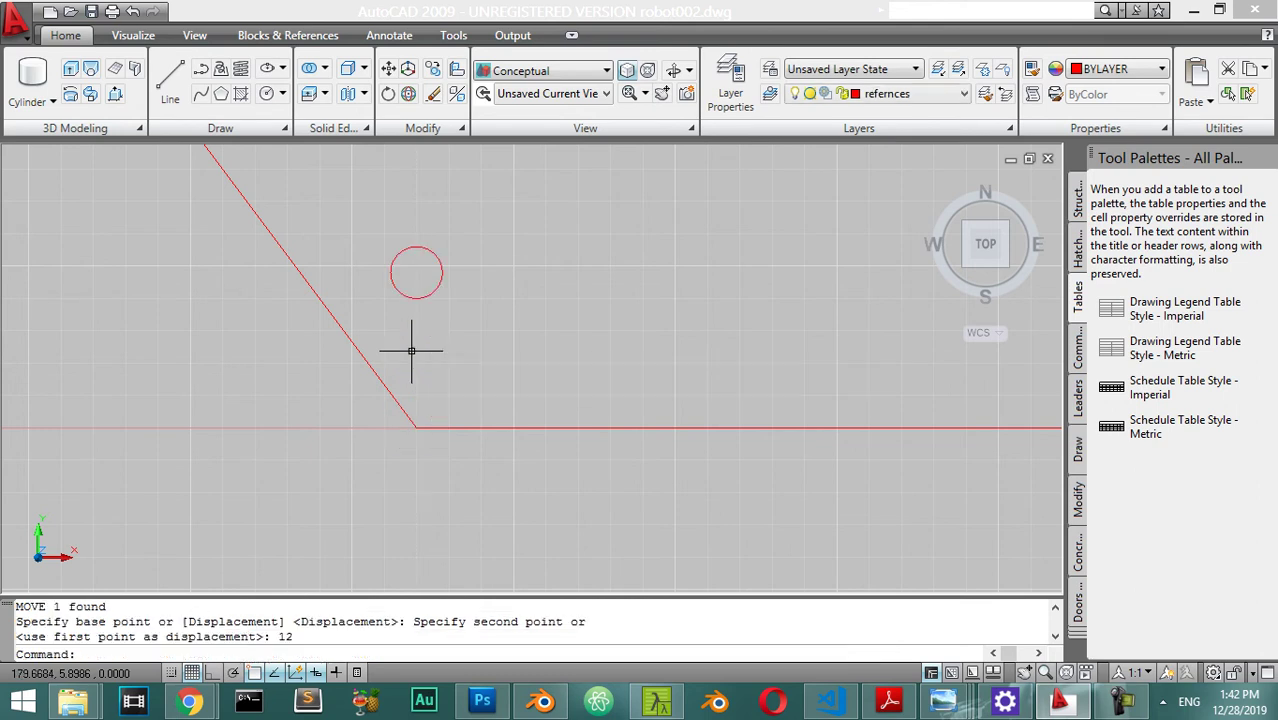
# Step: Turn on Ortho and move the circle about 4.2 units horizontally to the right, further inside the outline
pyautogui.scroll(-2, 445, 269)
pyautogui.moveTo(445, 269); pyautogui.dragTo(491, 400, button='middle')
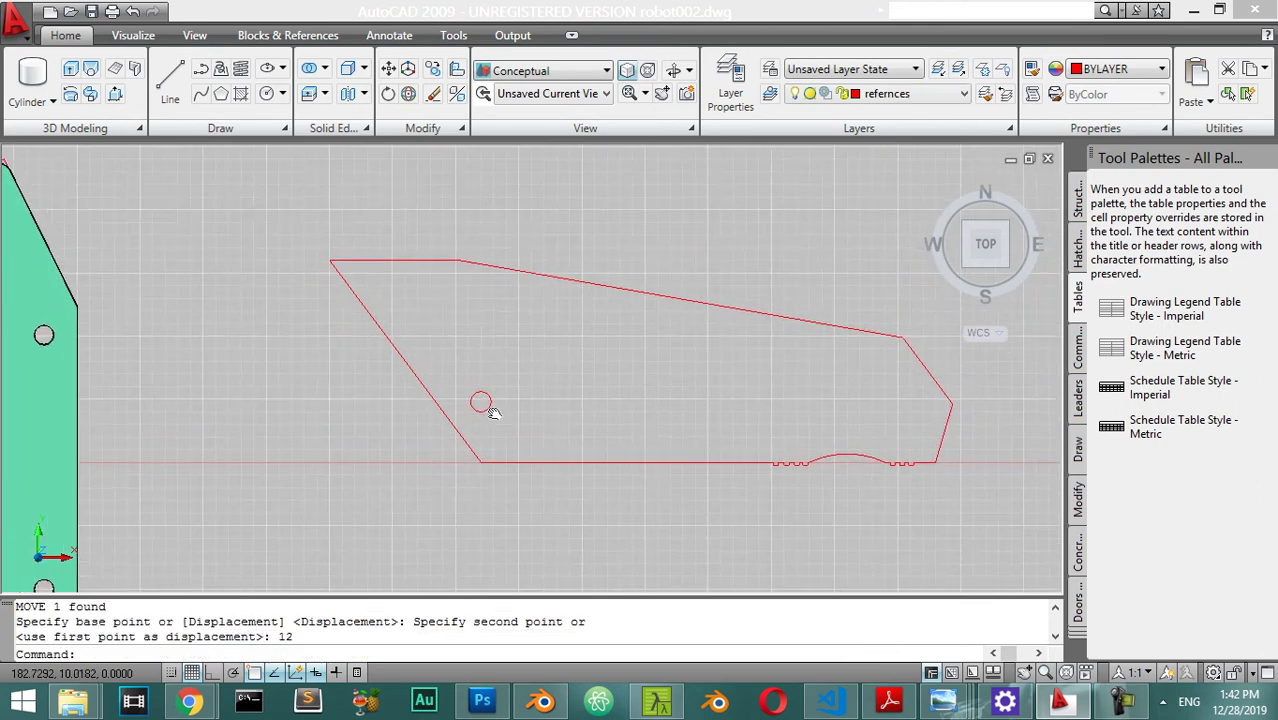
pyautogui.scroll(3, 493, 412)
pyautogui.click(513, 349)
pyautogui.click(453, 430)
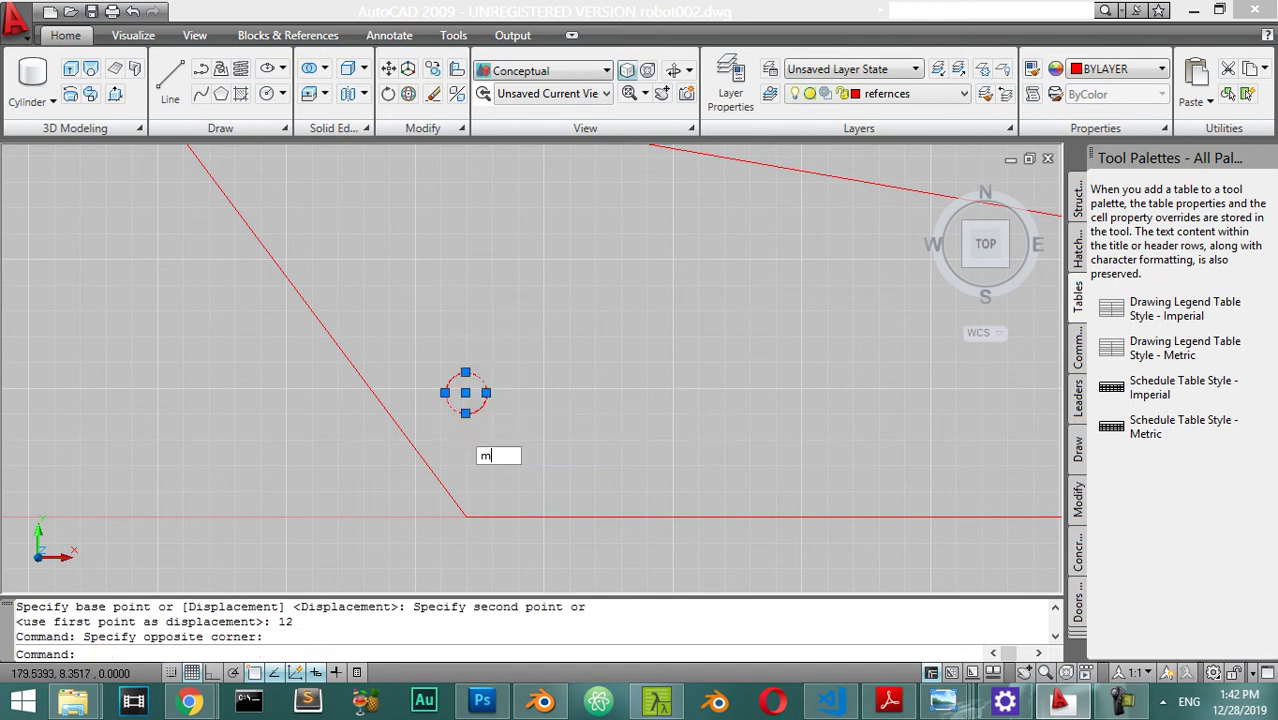
pyautogui.write('m')
pyautogui.press('Return')
pyautogui.click(465, 393)
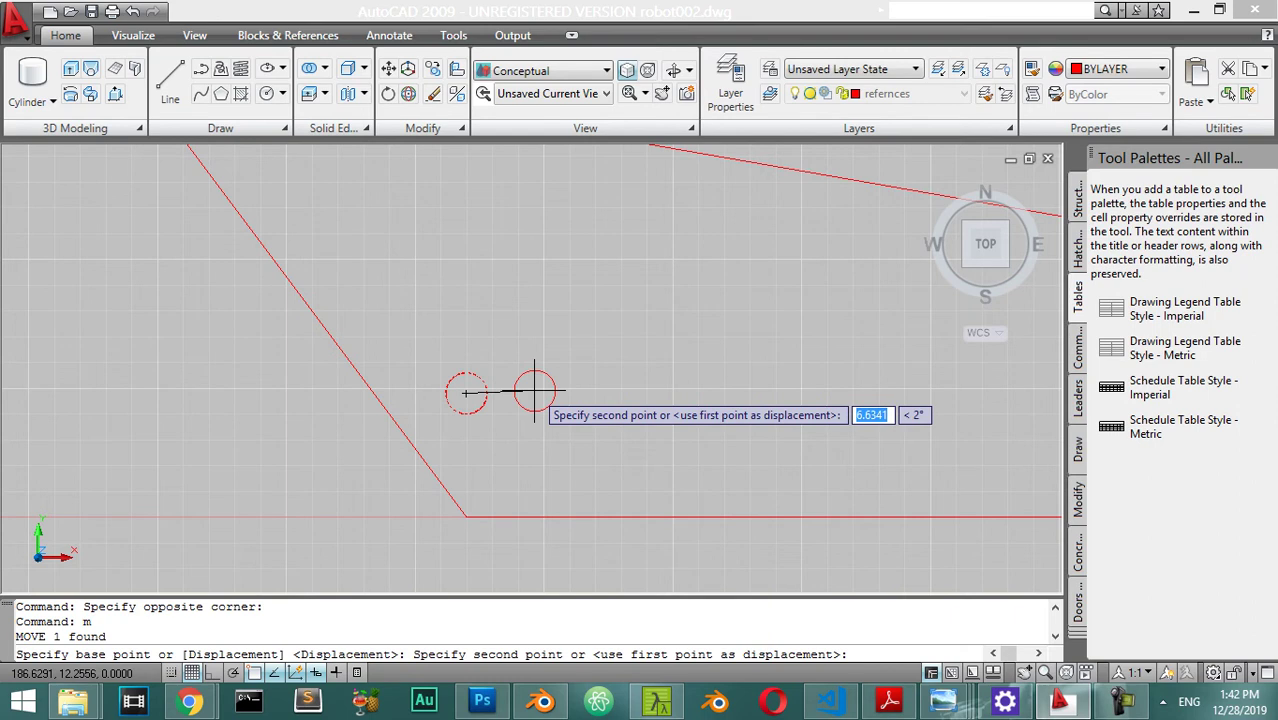
pyautogui.press('F8')
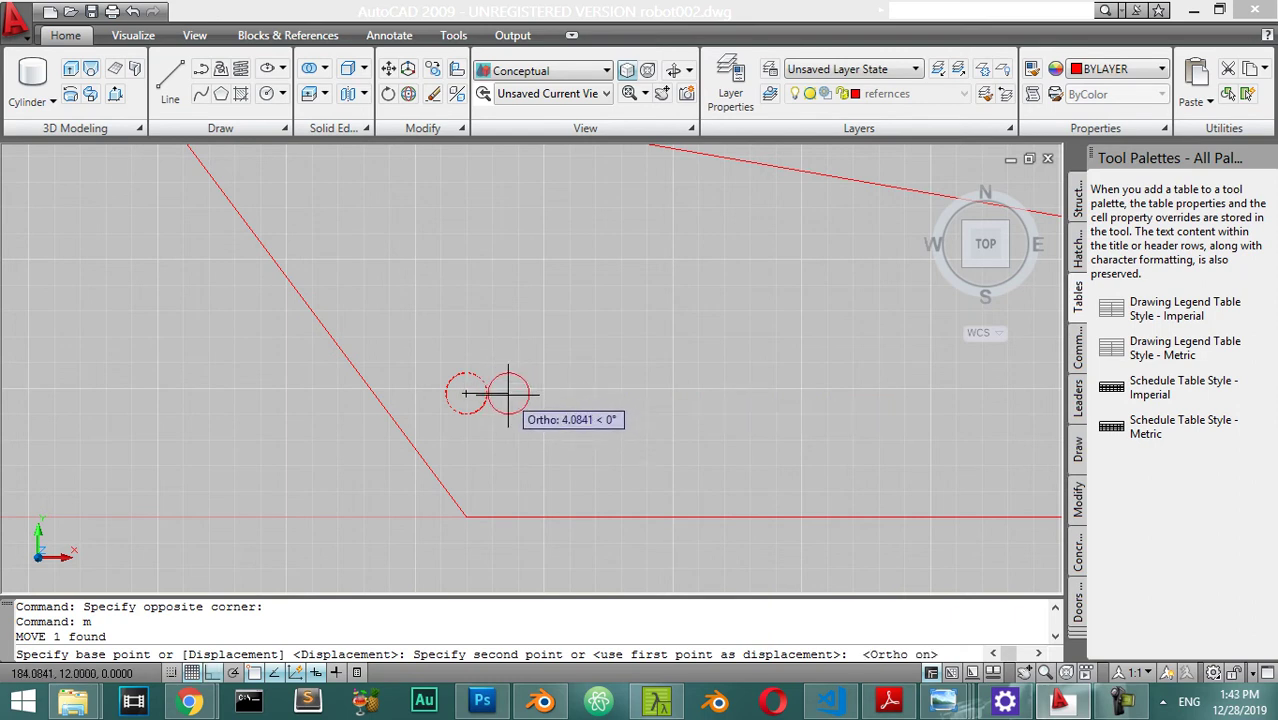
pyautogui.scroll(3, 508, 390)
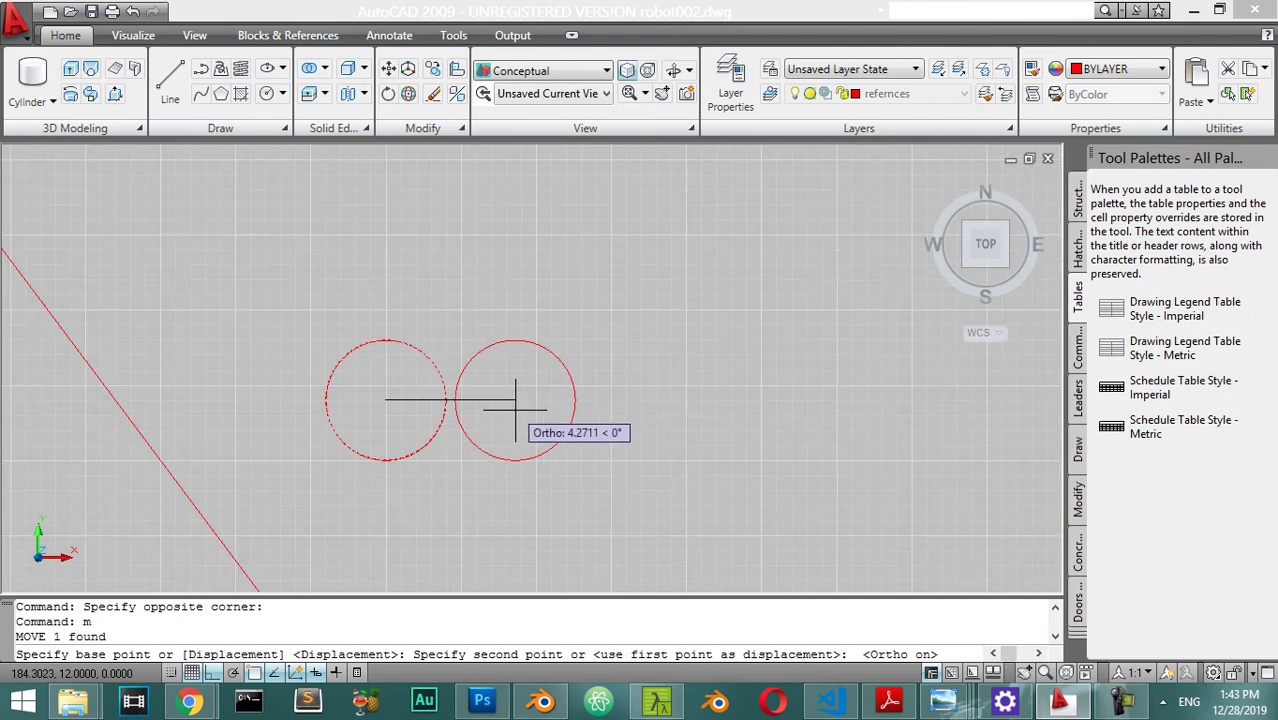
pyautogui.click(512, 405)
pyautogui.scroll(-5, 515, 393)
pyautogui.scroll(4, 545, 393)
pyautogui.click(483, 347)
pyautogui.click(447, 307)
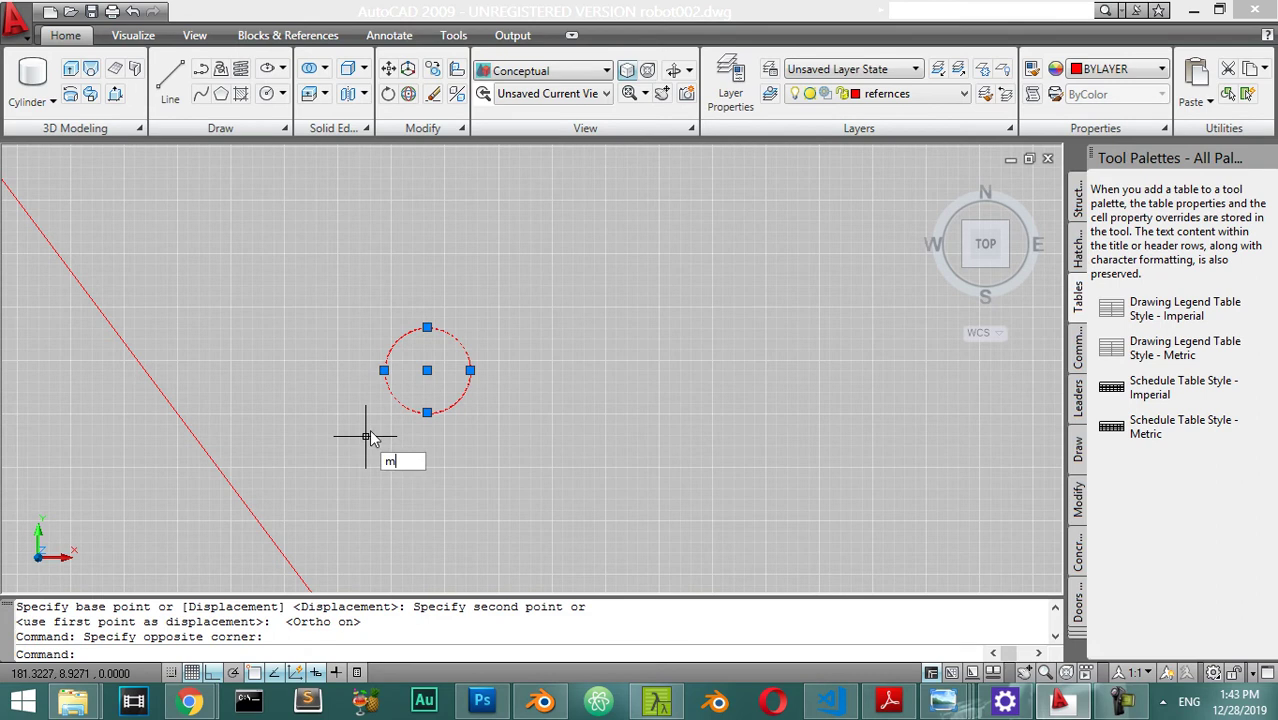
pyautogui.press('Return')
pyautogui.click(431, 370)
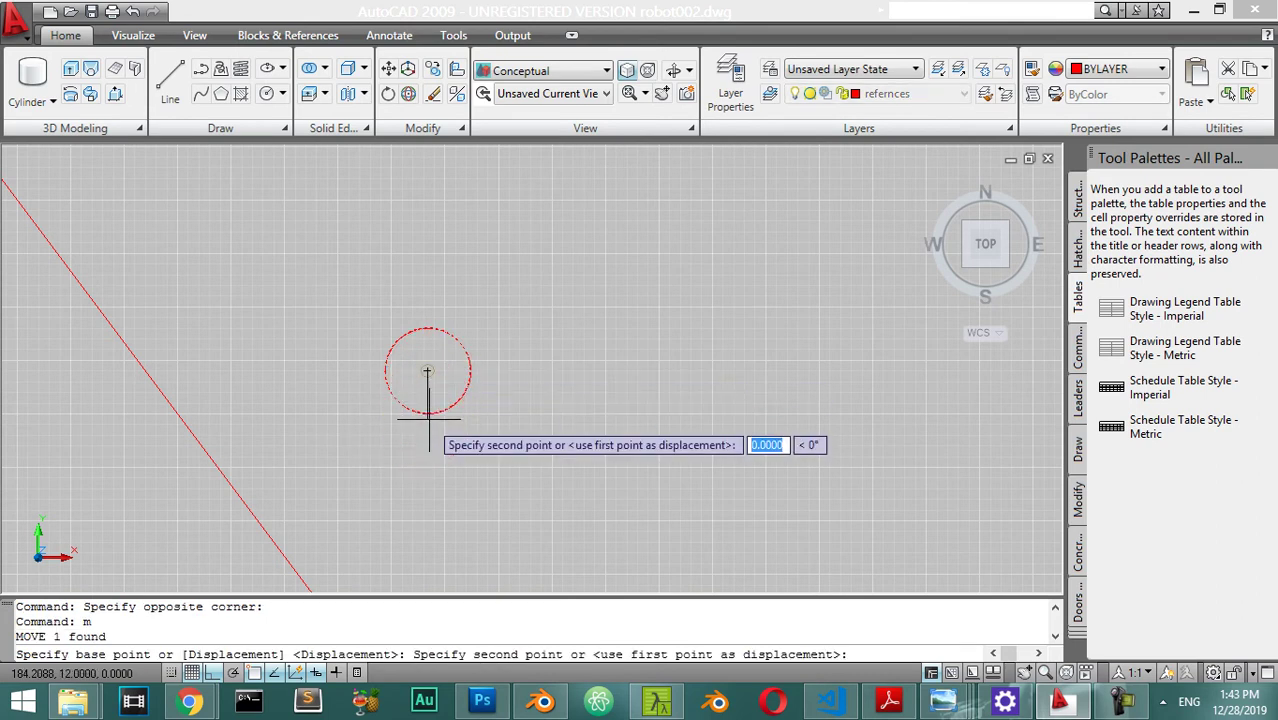
pyautogui.press('Escape')
# Step: Move the circle about 2.7 units straight down toward the outline's bottom edge
pyautogui.click(449, 297)
pyautogui.click(405, 428)
pyautogui.scroll(-5, 428, 405)
pyautogui.scroll(4, 481, 424)
pyautogui.write('m')
pyautogui.press('Return')
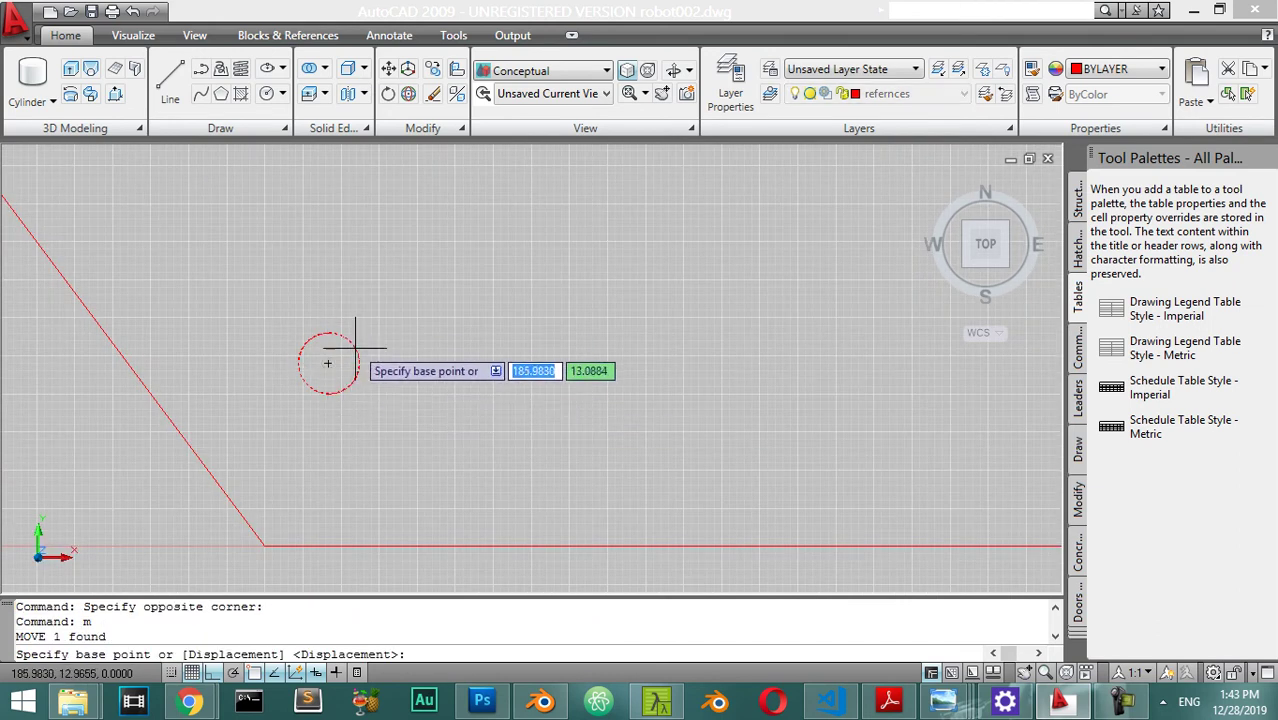
pyautogui.click(327, 362)
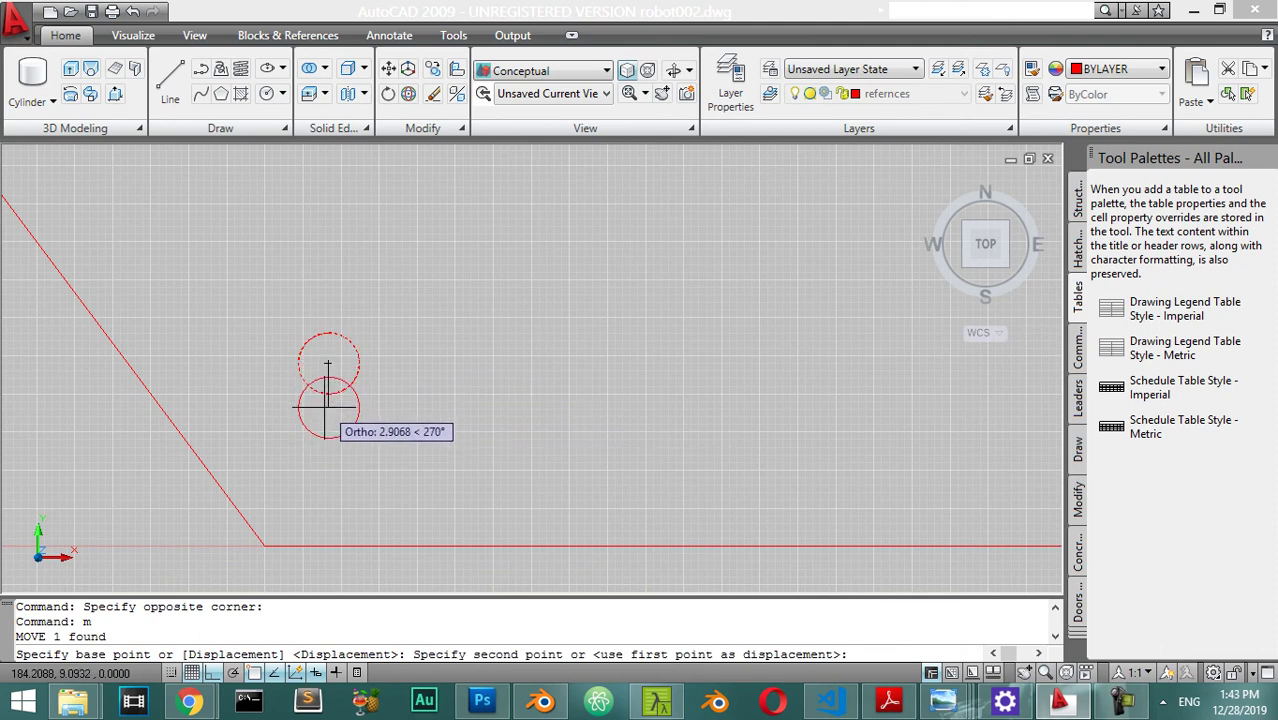
pyautogui.click(329, 403)
pyautogui.click(354, 342)
pyautogui.click(288, 500)
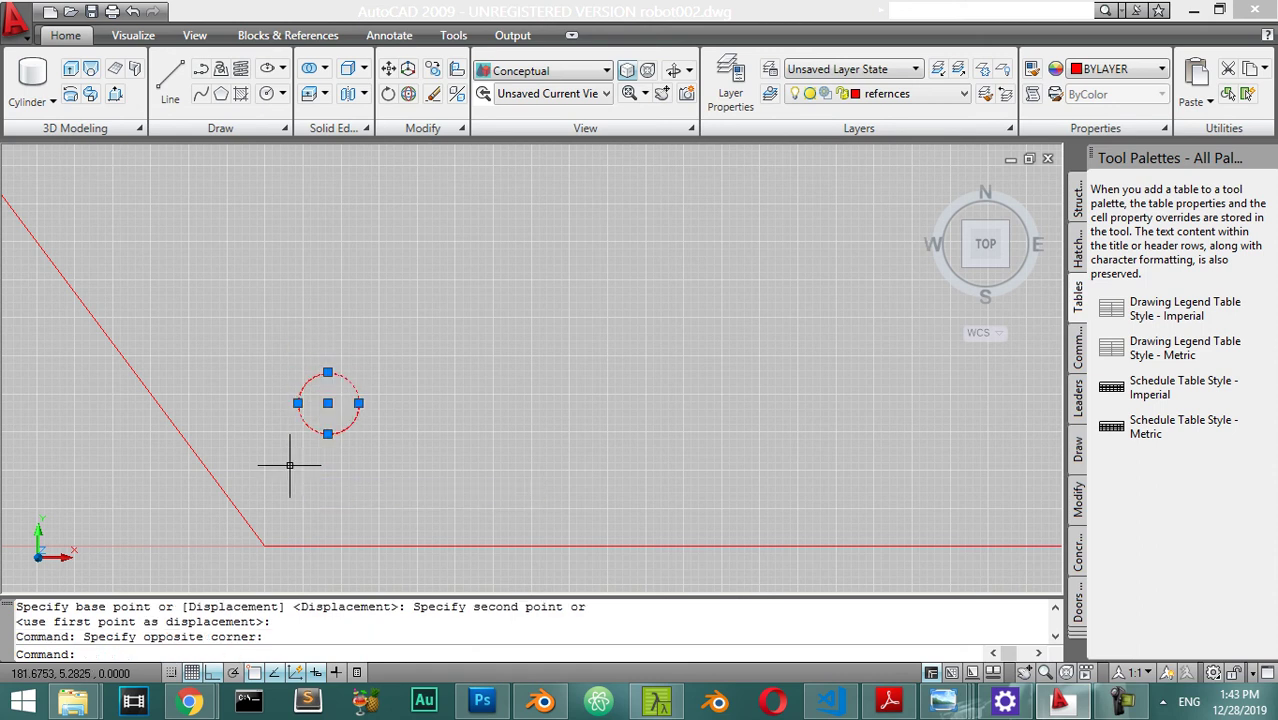
pyautogui.press('Return')
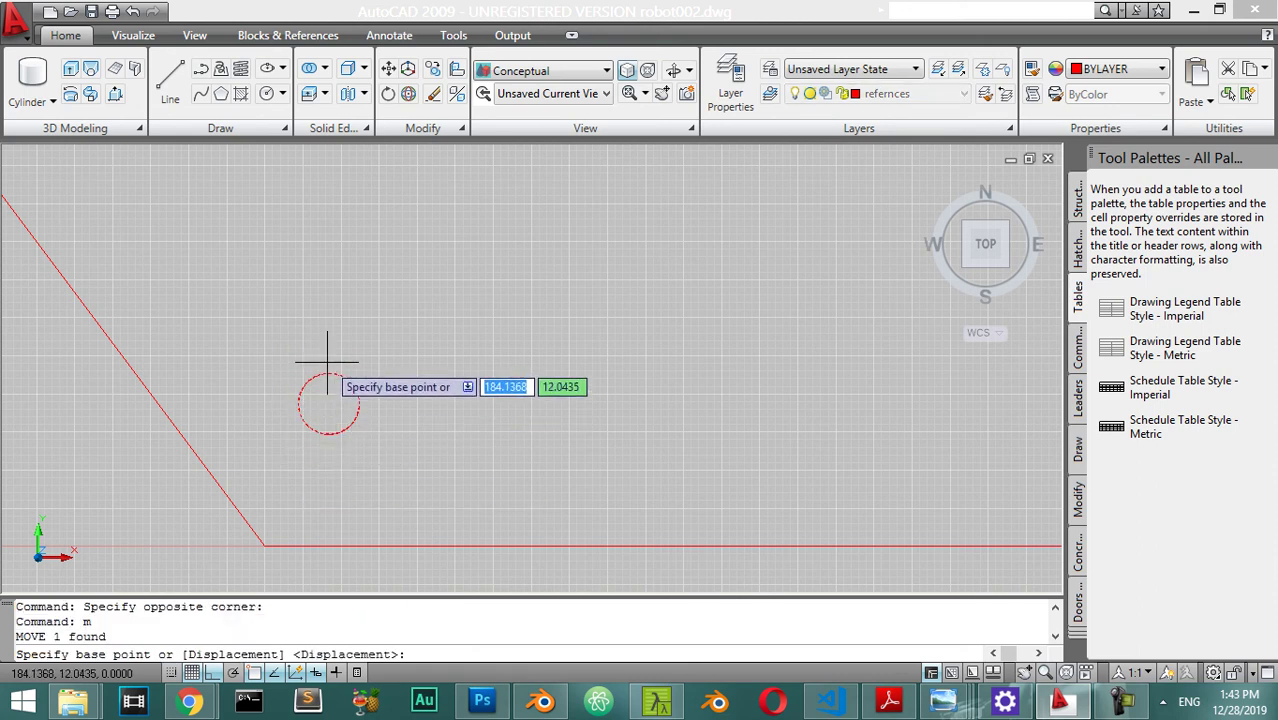
pyautogui.click(329, 403)
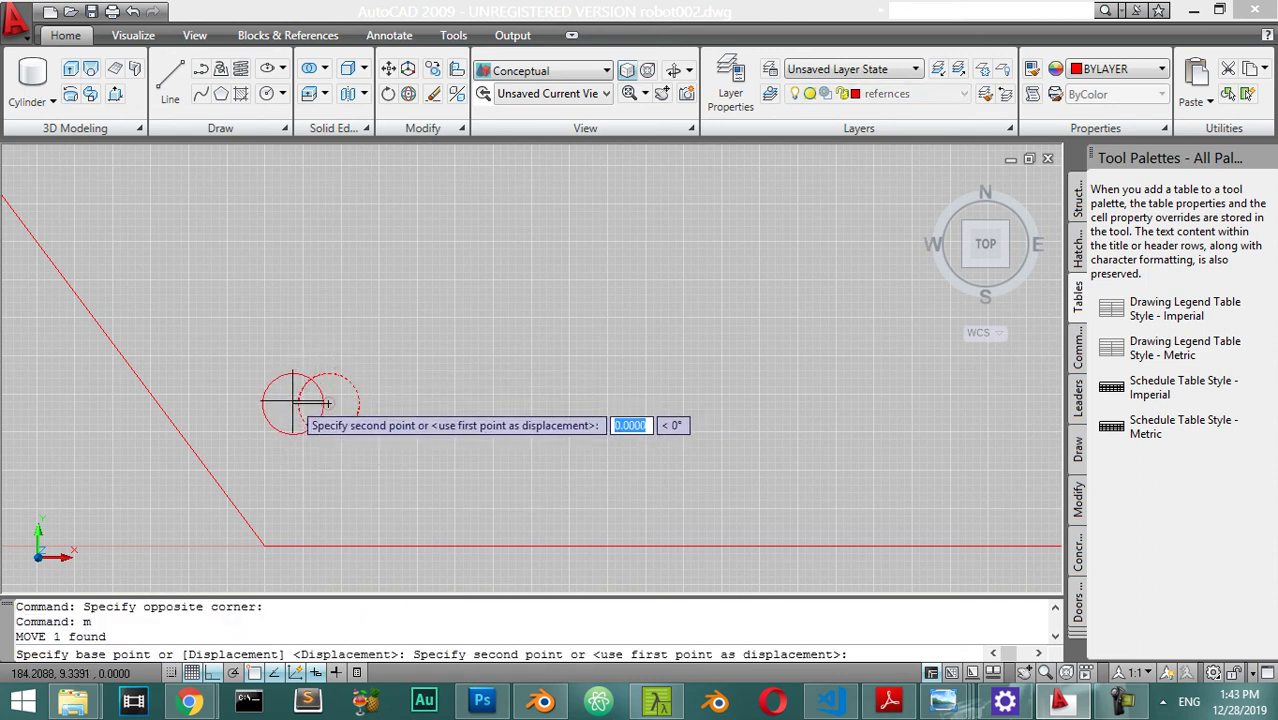
pyautogui.click(293, 401)
pyautogui.press('Escape')
# Step: Move the circle from its centre by a distance of -3 at an angle of 180°
pyautogui.click(348, 337)
pyautogui.click(320, 449)
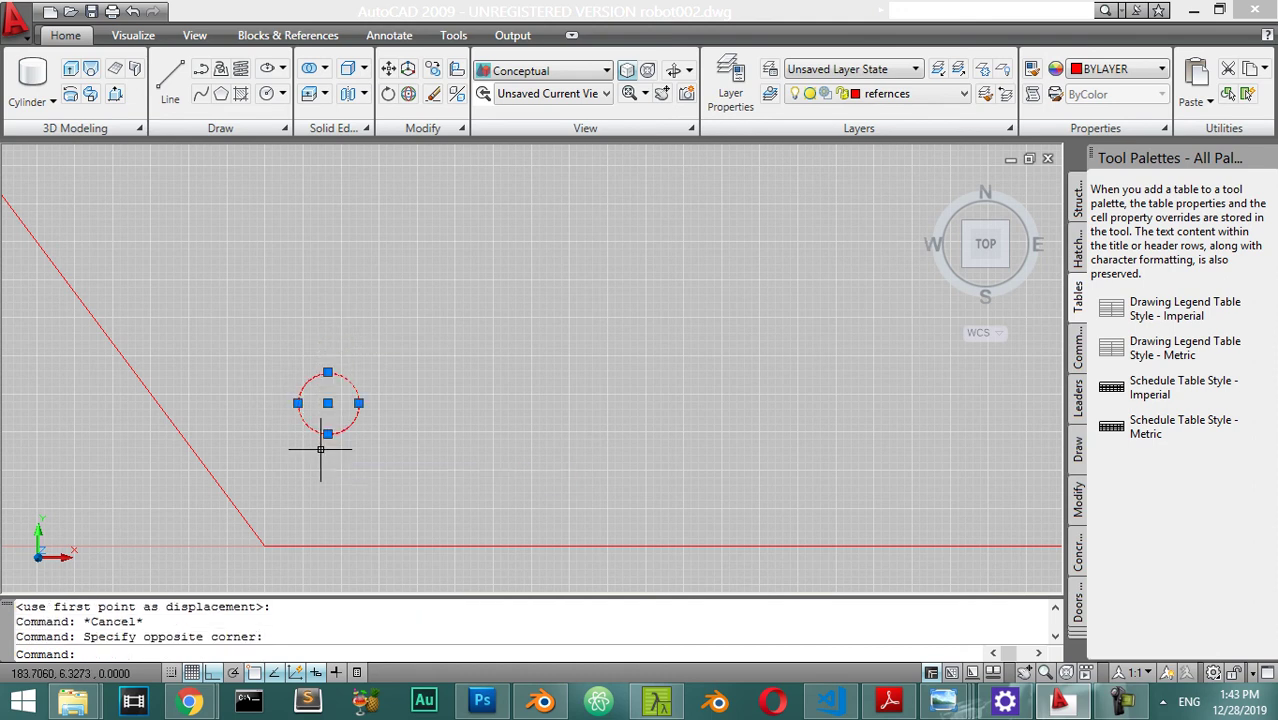
pyautogui.write('m')
pyautogui.press('Return')
pyautogui.click(328, 403)
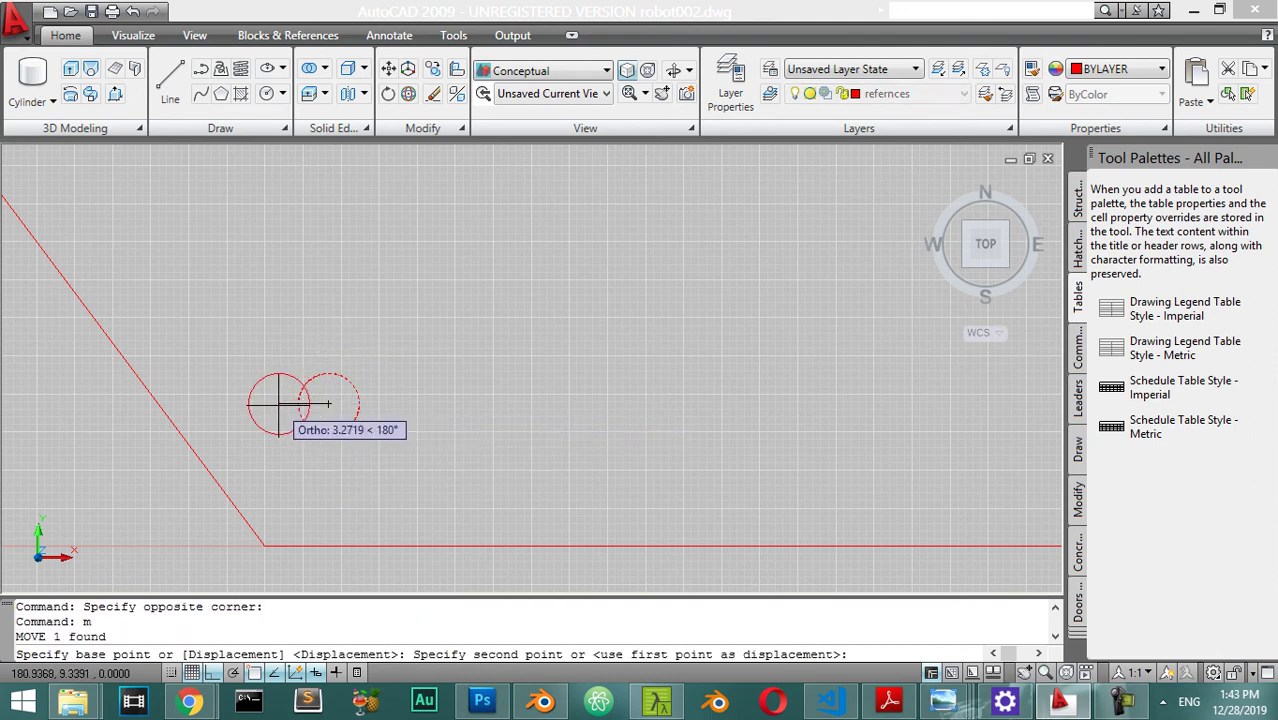
pyautogui.write('-3')
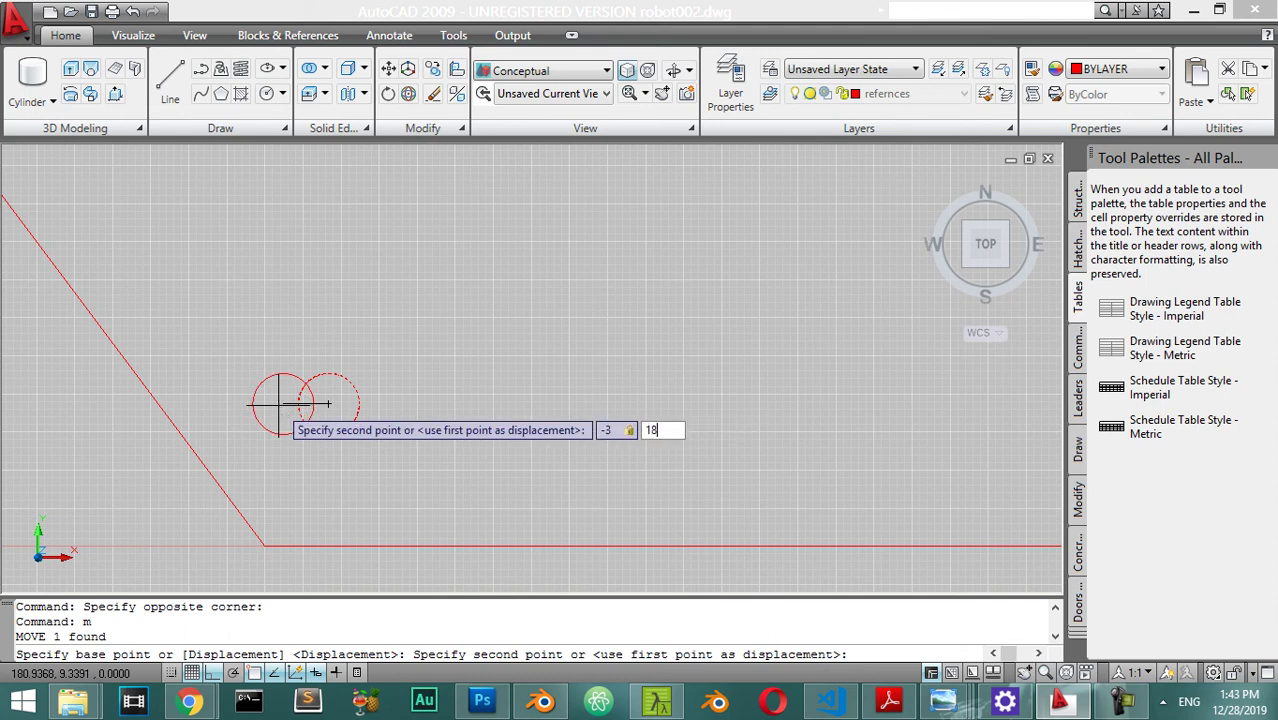
pyautogui.press('Return')
pyautogui.press('Escape')
# Step: Move the circle 6 units to the left, at an angle of 180°, from its centre
pyautogui.click(374, 345)
pyautogui.click(295, 514)
pyautogui.press('Return')
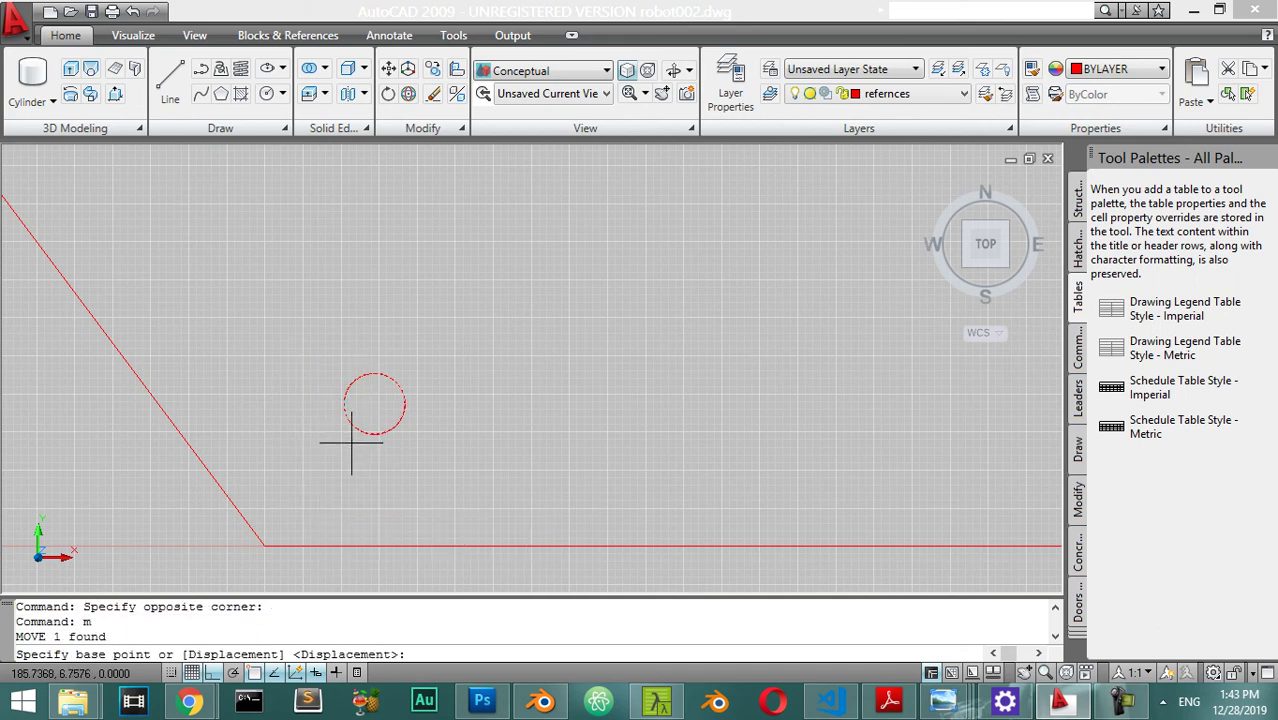
pyautogui.click(373, 403)
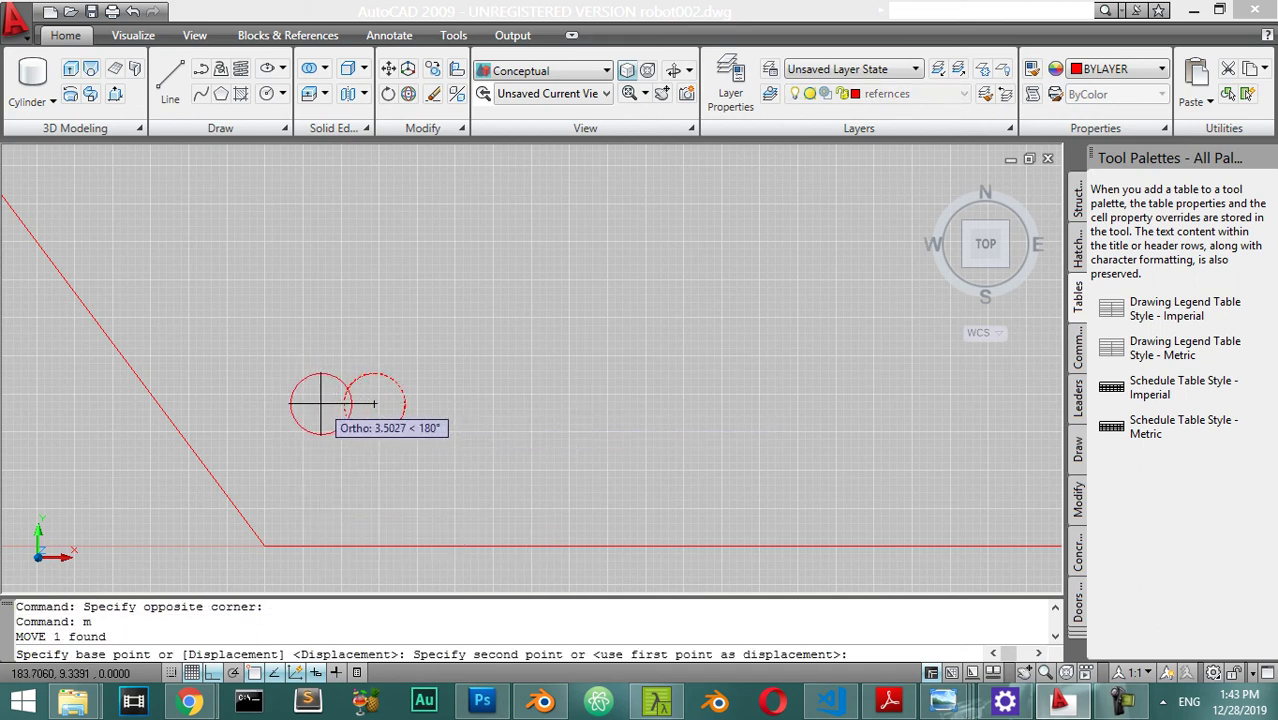
pyautogui.write('6')
pyautogui.press('Tab')
pyautogui.press('Return')
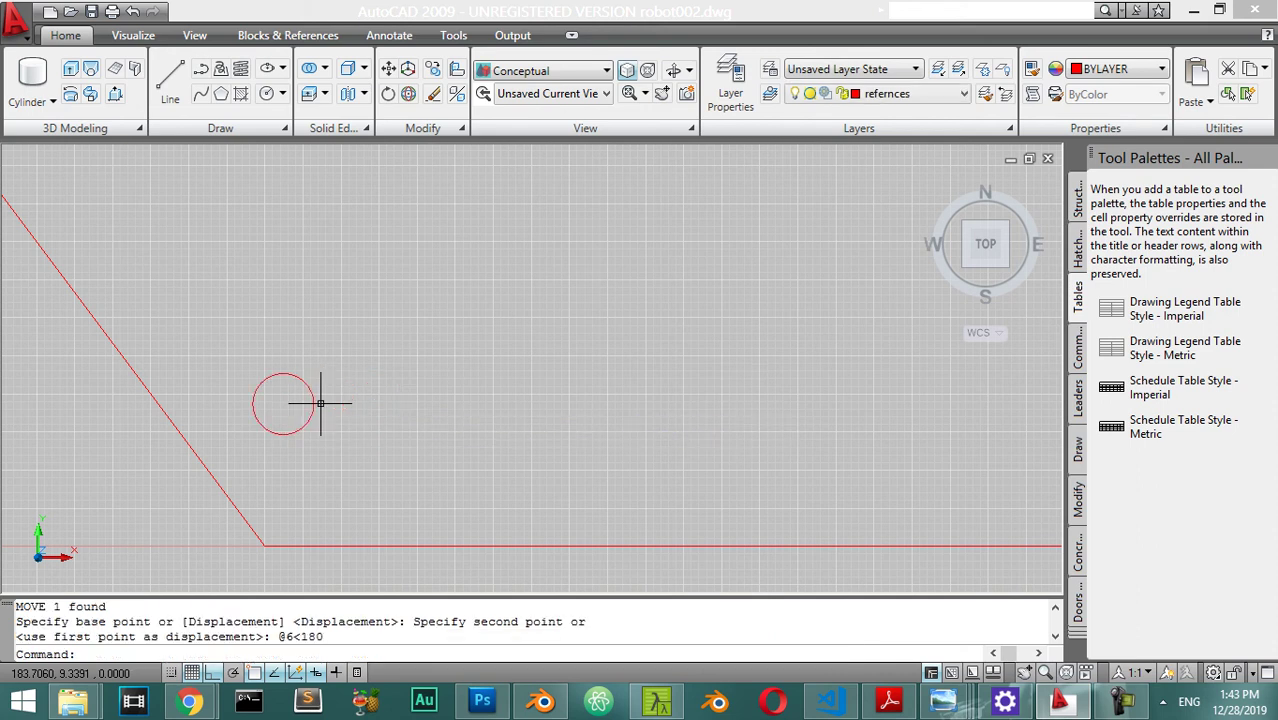
# Step: Copy the circle straight up twice, once about 20 units above it and once just below the upper edge
pyautogui.scroll(-5, 326, 422)
pyautogui.click(334, 410)
pyautogui.click(316, 436)
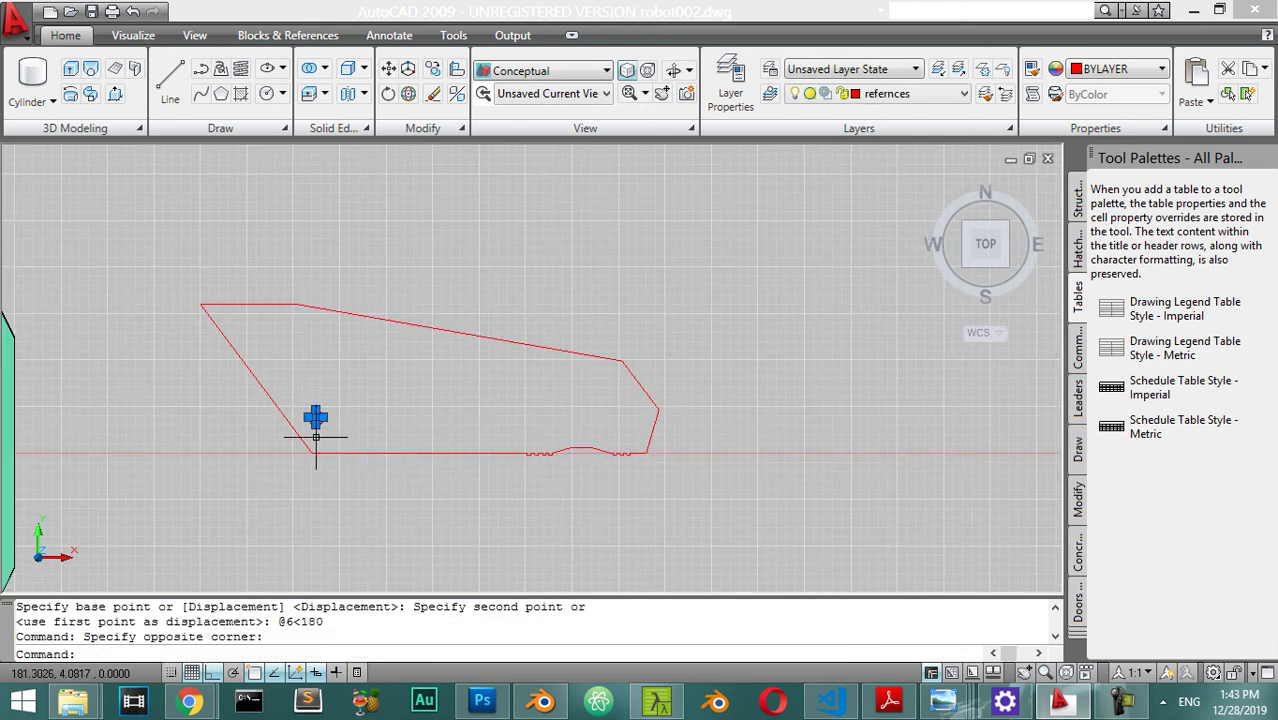
pyautogui.write('co')
pyautogui.press('Return')
pyautogui.scroll(3, 314, 412)
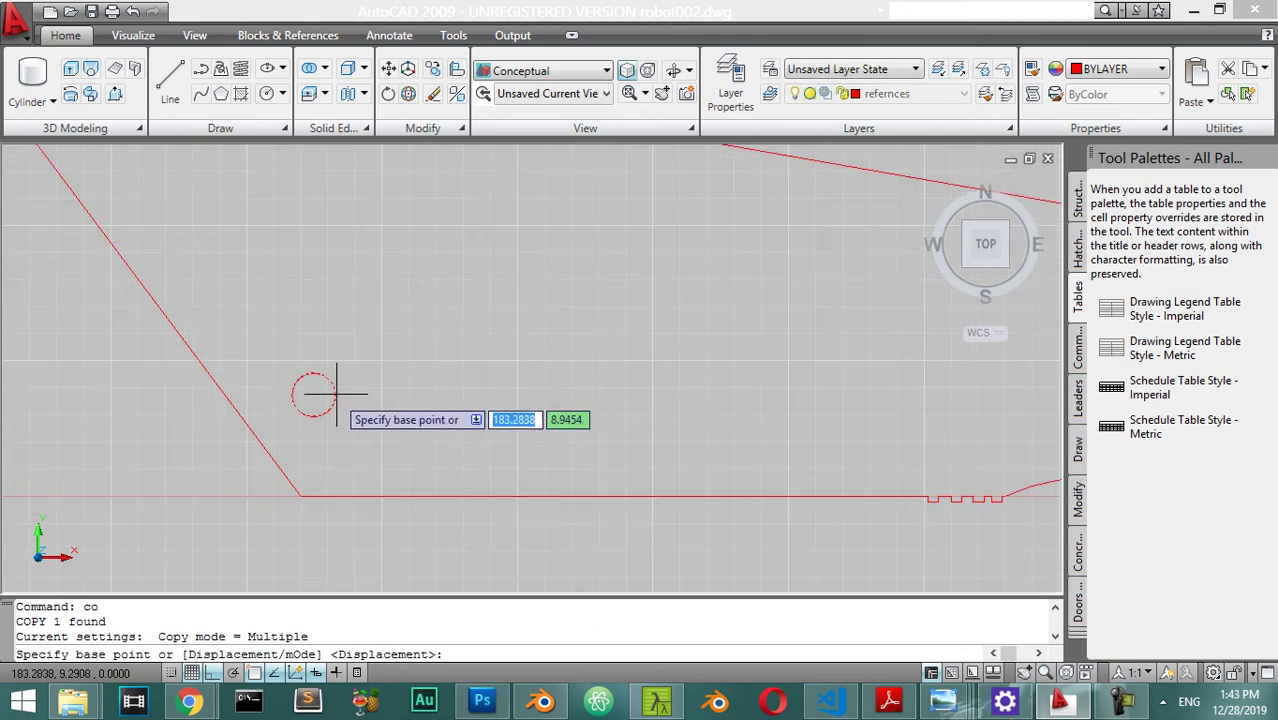
pyautogui.click(313, 393)
pyautogui.click(188, 170)
pyautogui.scroll(-4, 270, 236)
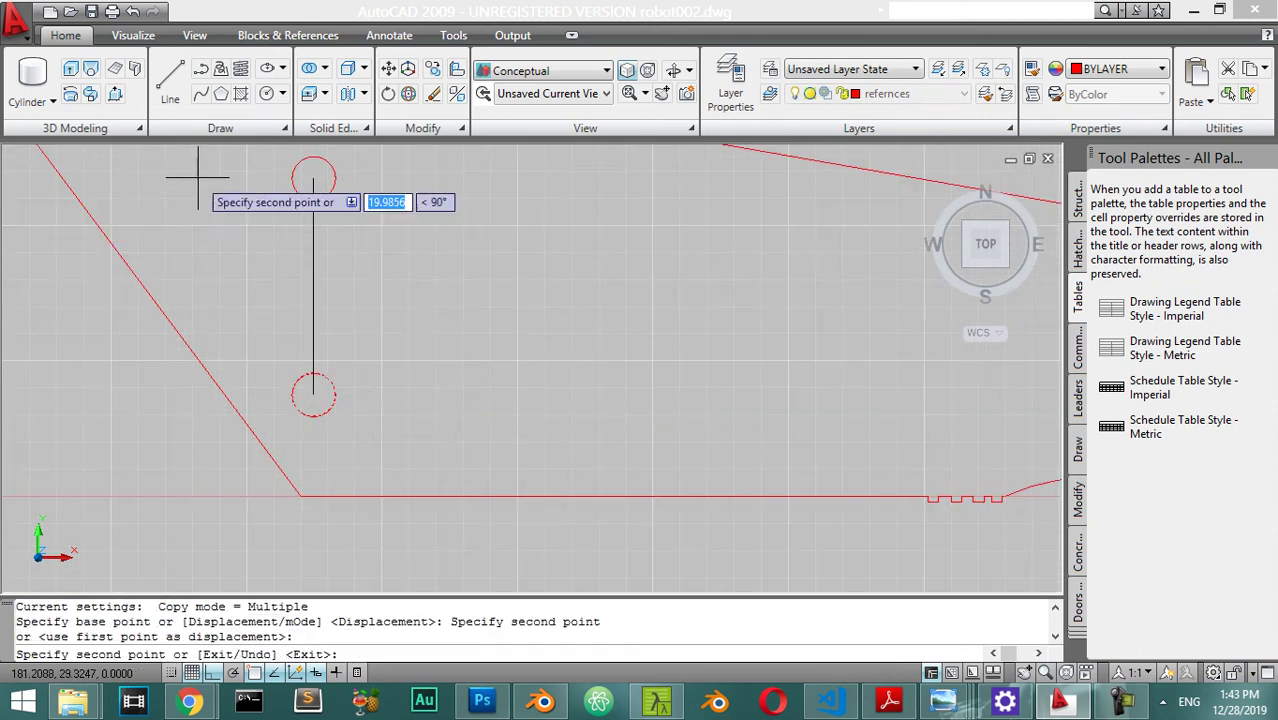
pyautogui.press('Escape')
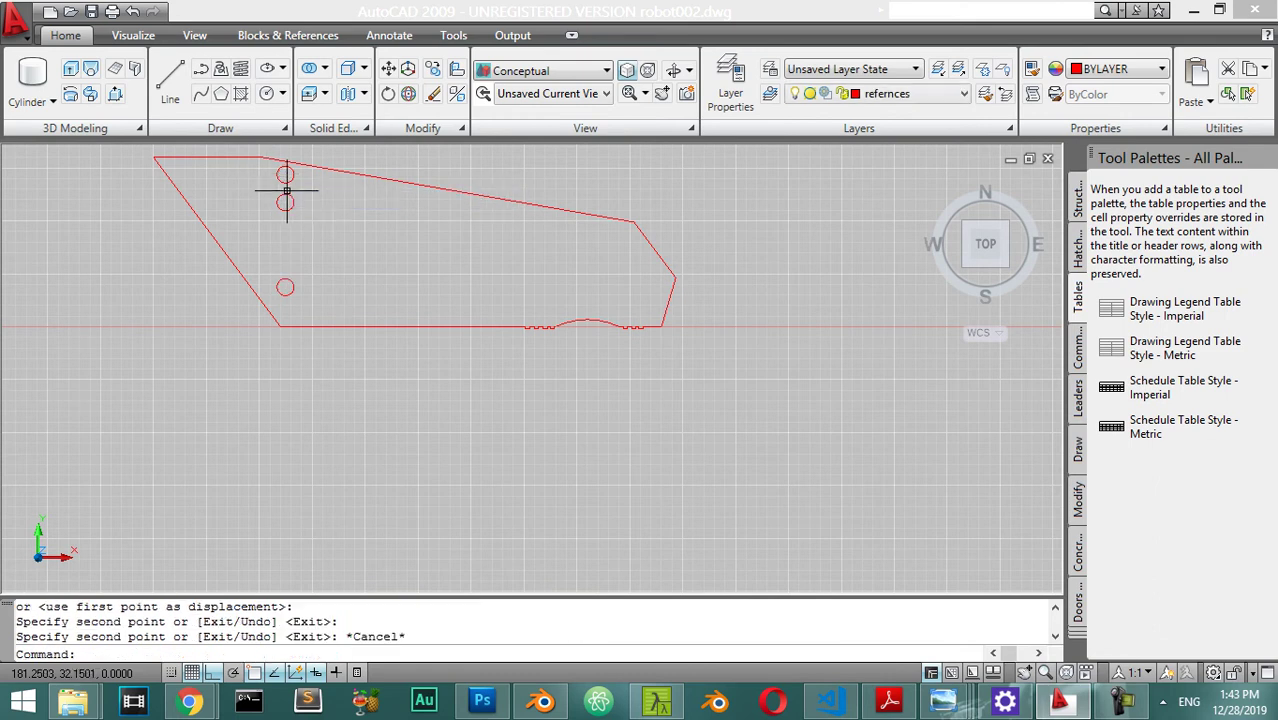
# Step: Erase the lower of the two circle copies near the outline's upper edge
pyautogui.click(285, 200)
pyautogui.click(271, 224)
pyautogui.press('Return')
# Step: Move the remaining upper circle copy about 18.7 units left, toward the outline's upper left corner
pyautogui.click(284, 180)
pyautogui.click(292, 218)
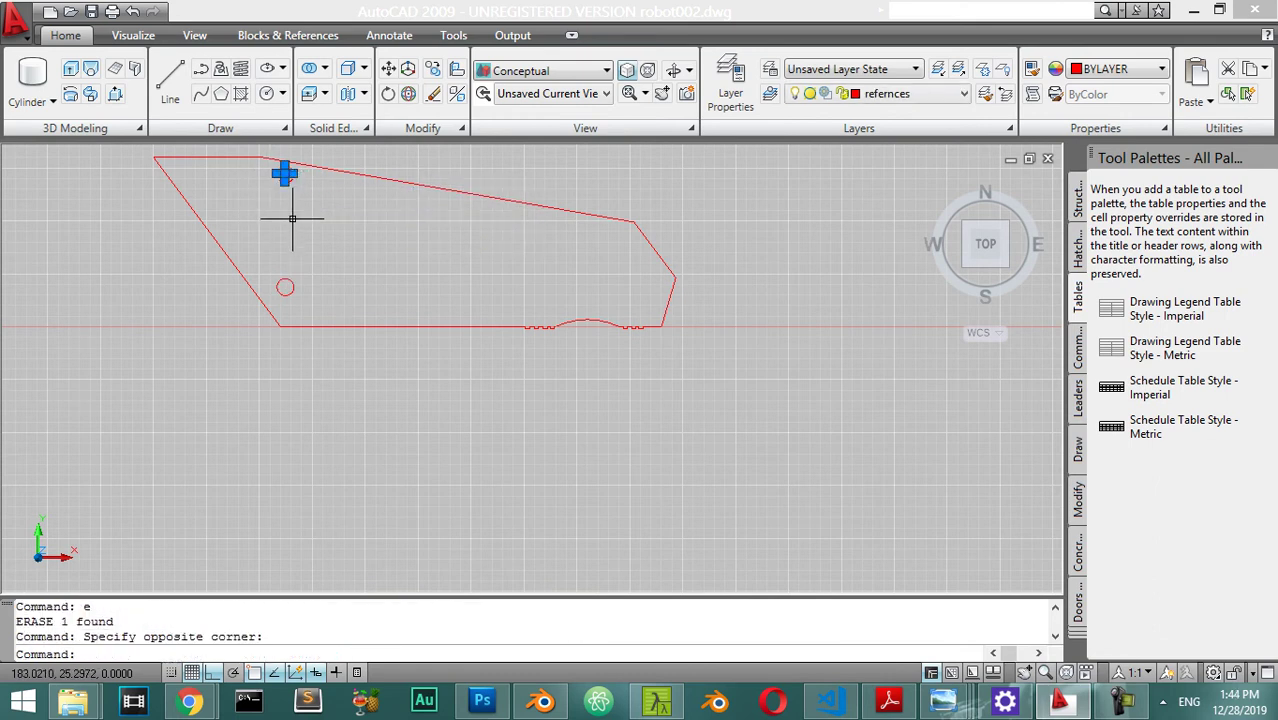
pyautogui.press('Return')
pyautogui.scroll(5, 290, 175)
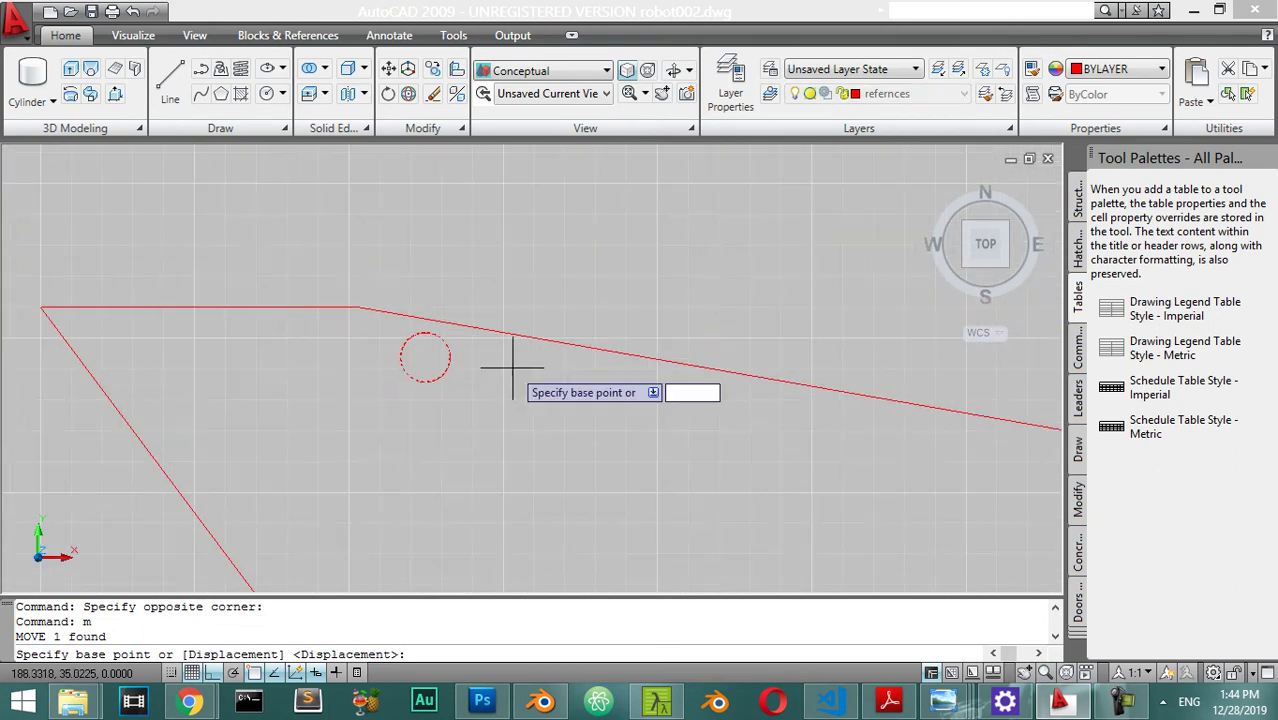
pyautogui.click(425, 356)
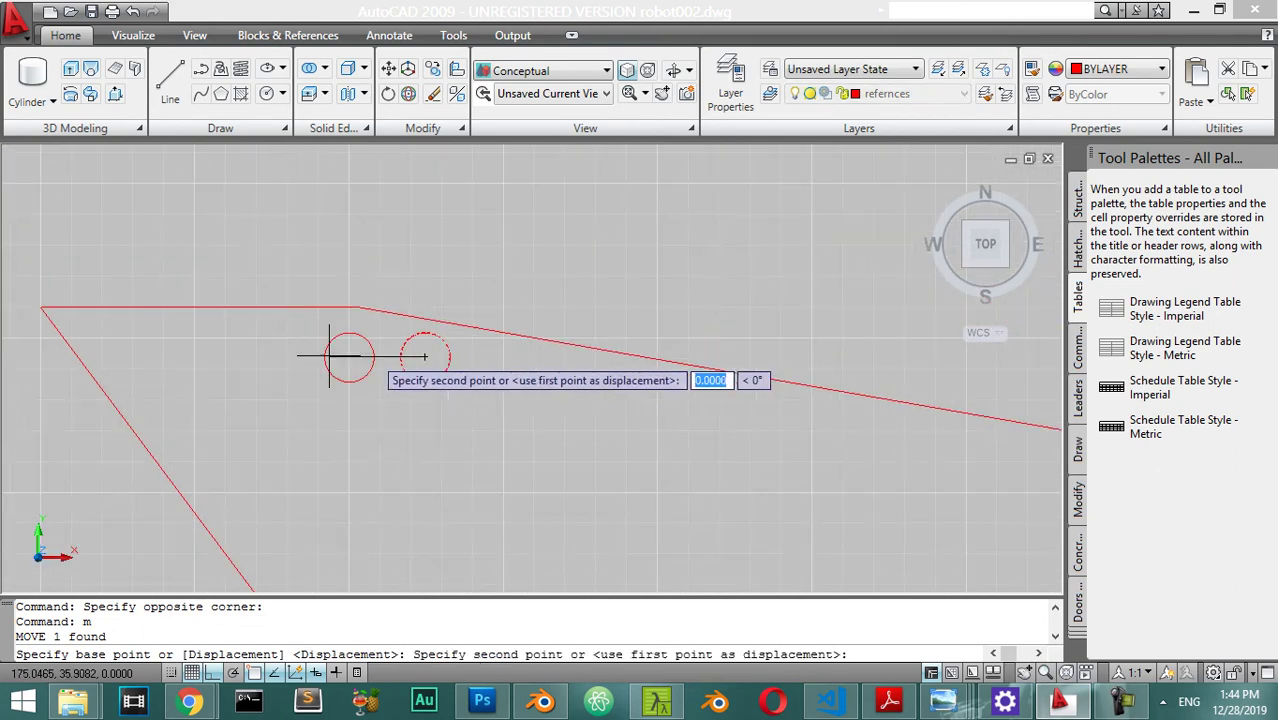
pyautogui.click(193, 354)
pyautogui.press('Escape')
# Step: Move the upper left circle about 1 unit straight down, away from the upper edge
pyautogui.click(240, 335)
pyautogui.click(176, 376)
pyautogui.write('m')
pyautogui.press('Return')
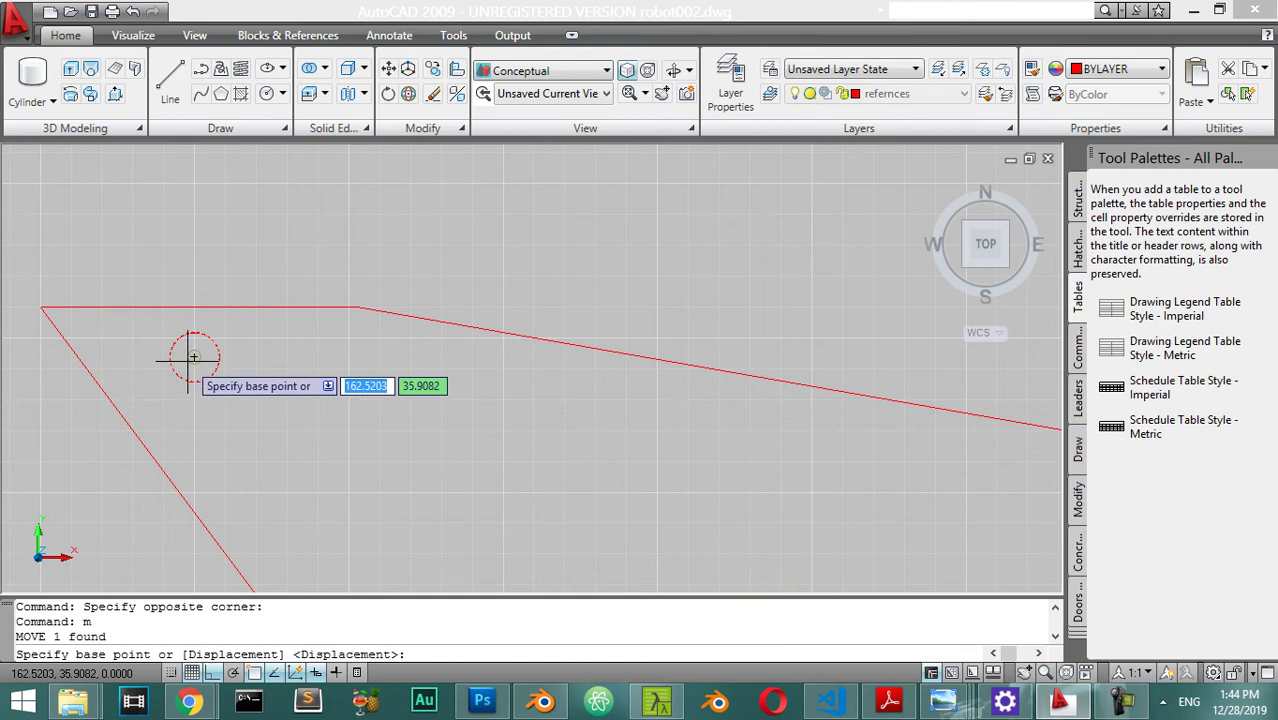
pyautogui.click(193, 355)
pyautogui.click(196, 368)
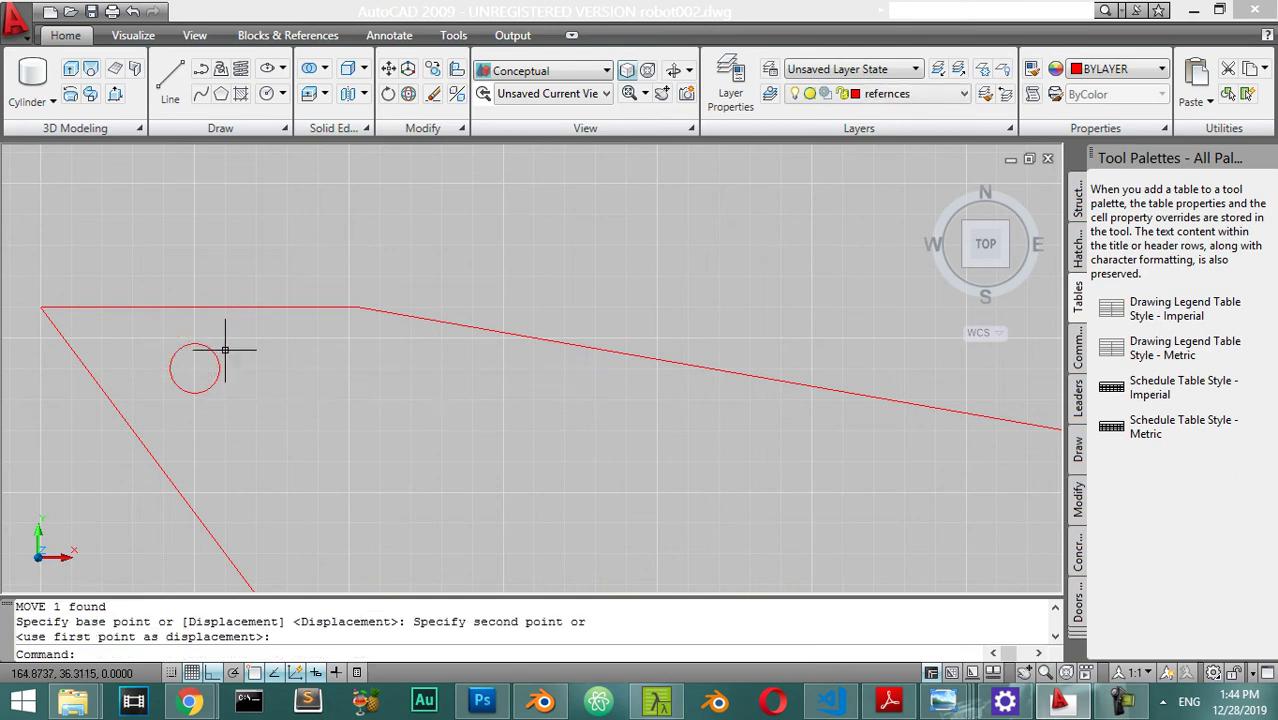
pyautogui.press('Escape')
# Step: Make objects the current layer
pyautogui.scroll(-6, 271, 342)
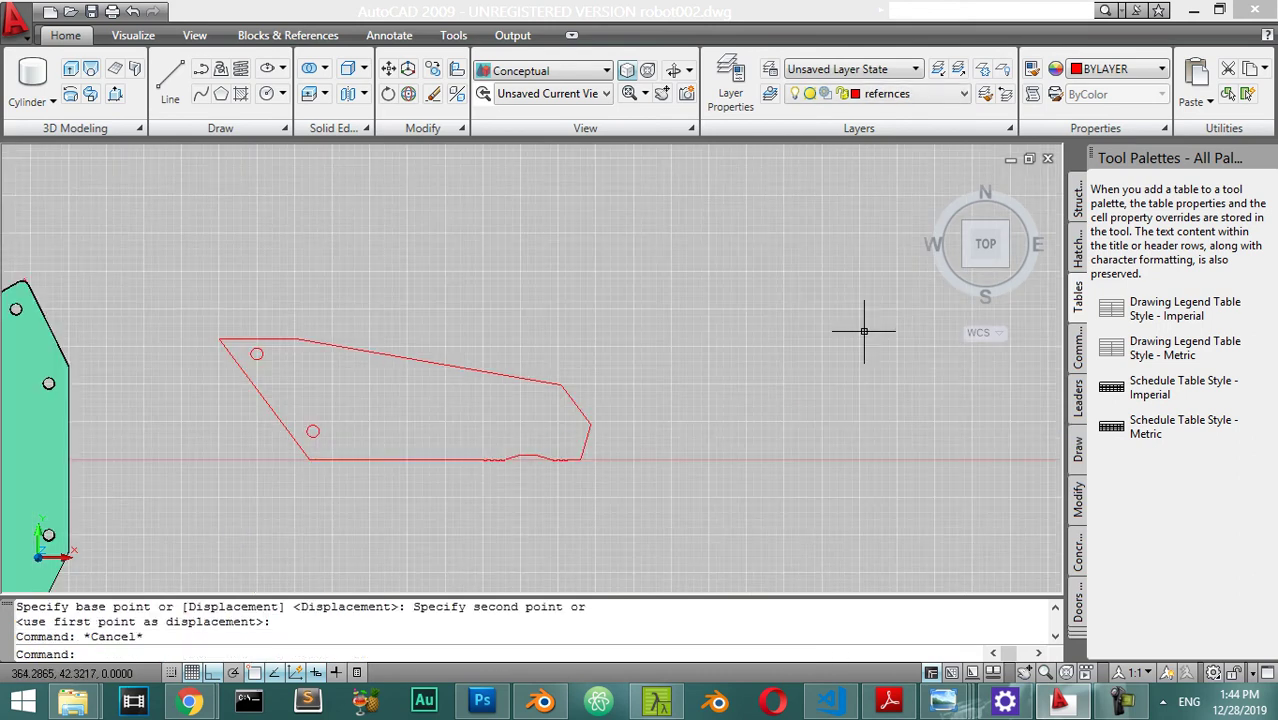
pyautogui.click(893, 95)
pyautogui.click(889, 142)
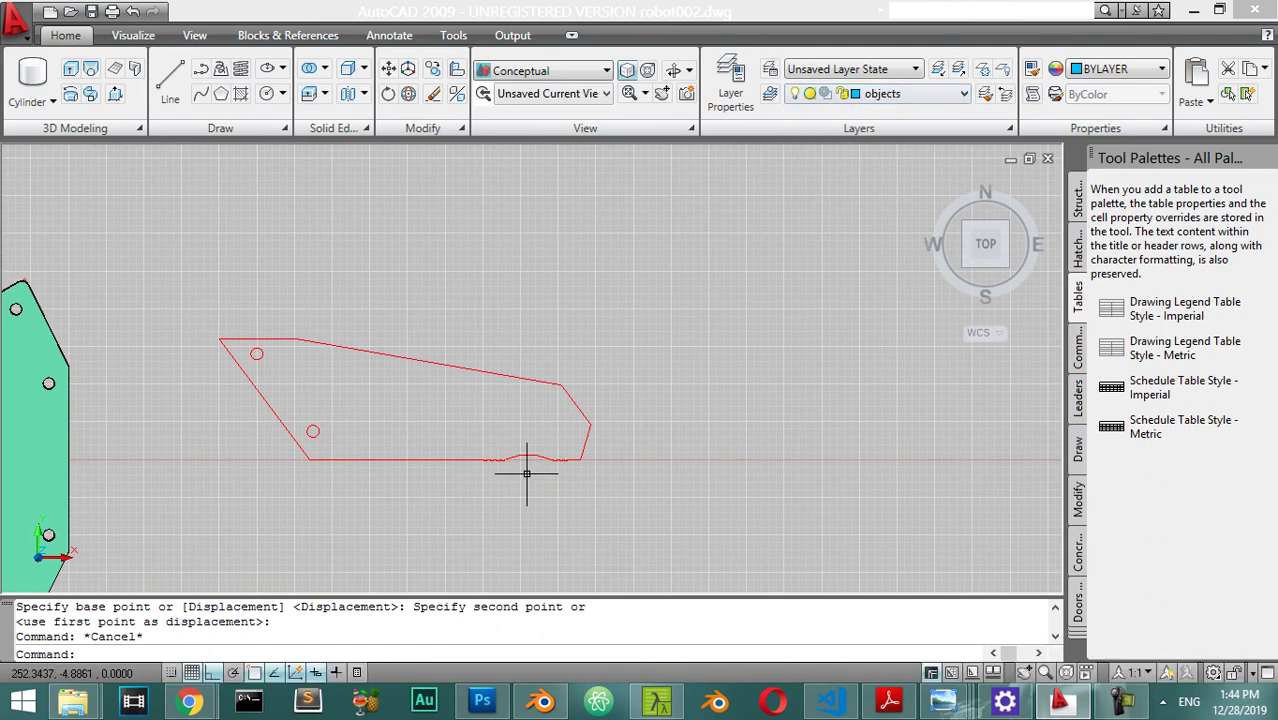
# Step: Examine the tabs and the arc along the outline's bottom edge in a tilted 3D view
pyautogui.keyDown('shift'); pyautogui.moveTo(715, 403); pyautogui.dragTo(560, 370, button='middle'); pyautogui.keyUp('shift')
pyautogui.scroll(6, 452, 368)
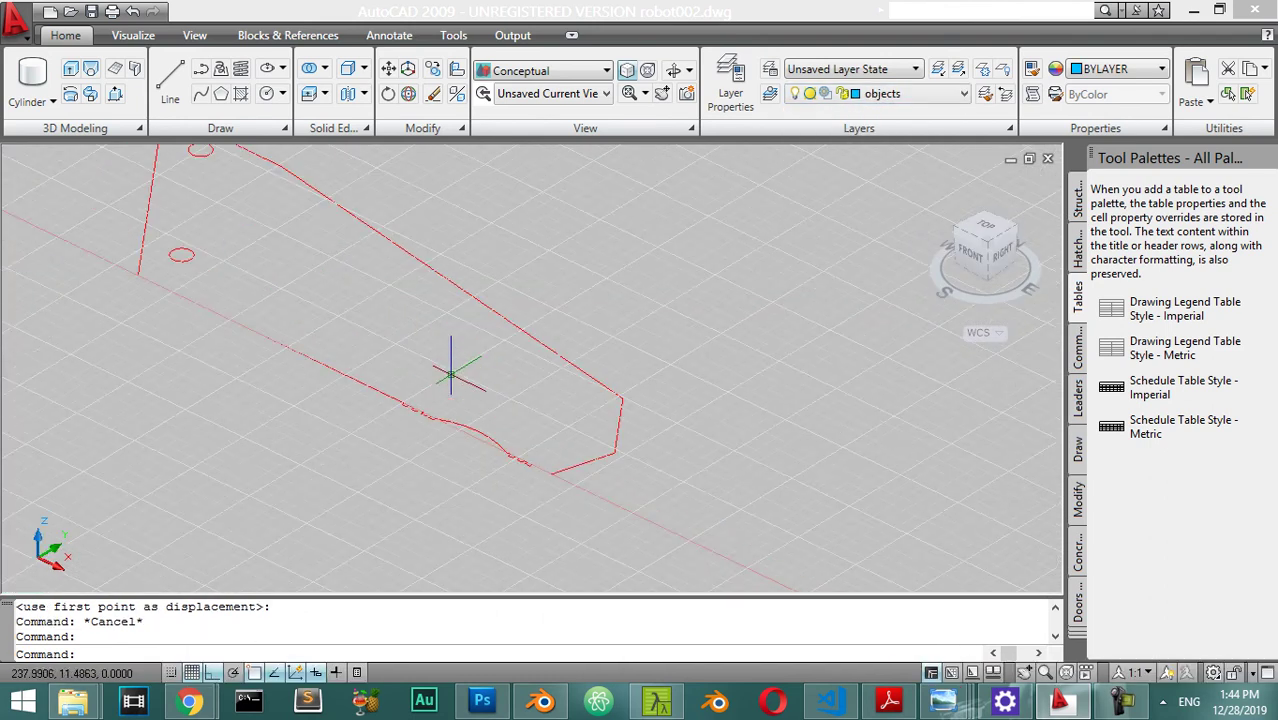
pyautogui.scroll(-4, 420, 380)
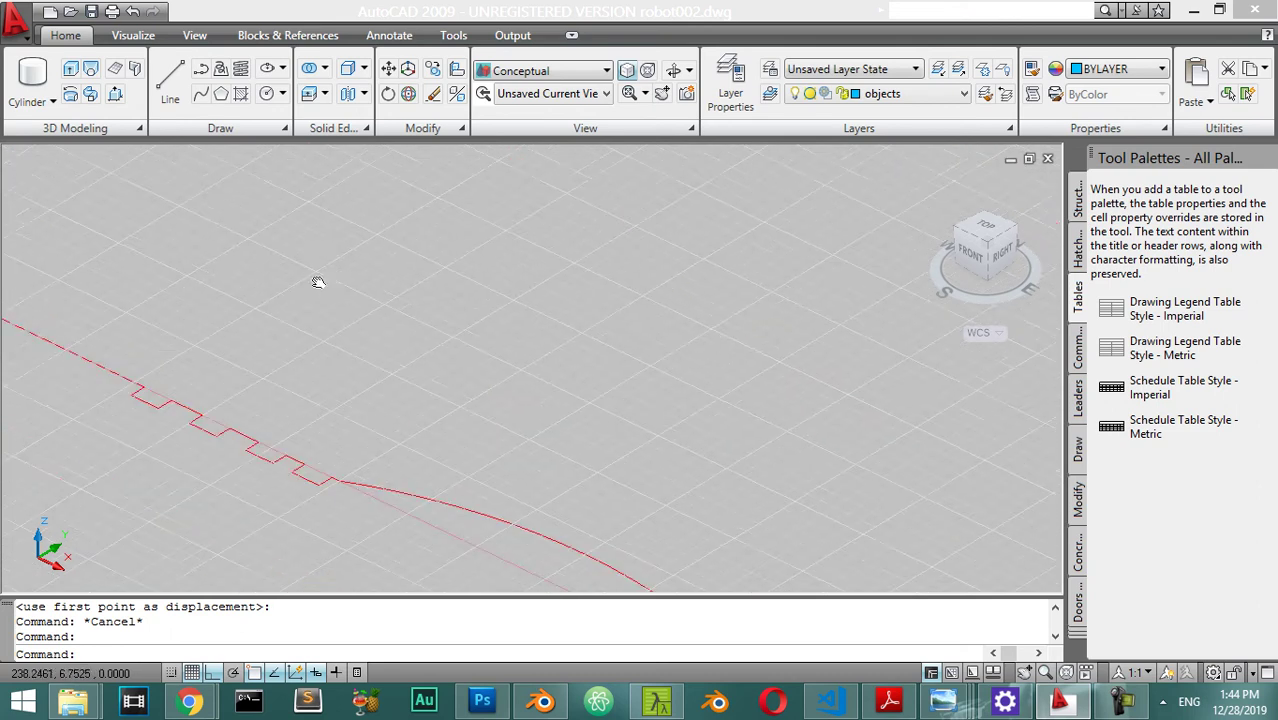
pyautogui.moveTo(514, 434); pyautogui.dragTo(644, 482, button='middle')
pyautogui.scroll(-2, 519, 334)
pyautogui.scroll(4, 553, 407)
pyautogui.scroll(-3, 768, 510)
pyautogui.scroll(2, 308, 194)
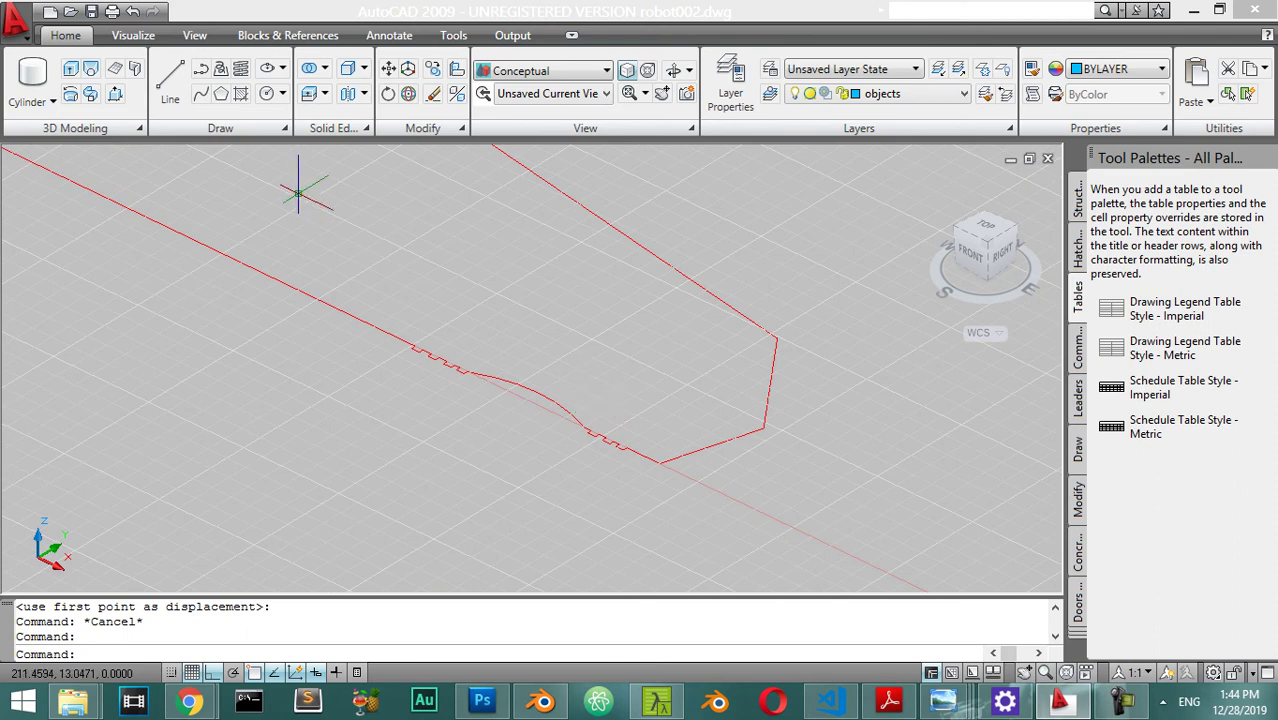
# Step: Press-pull the closed red outline around its two hole circles up 25 units into a solid
pyautogui.click(115, 93)
pyautogui.click(636, 336)
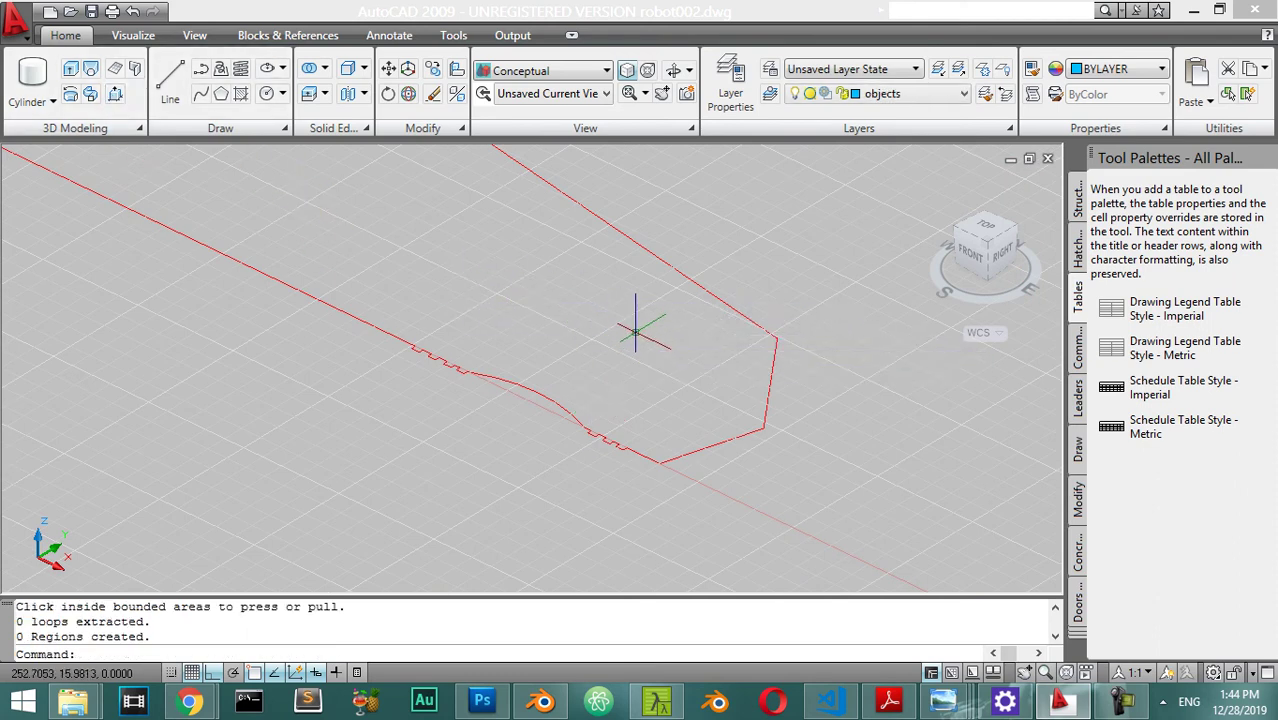
pyautogui.scroll(-1, 636, 310)
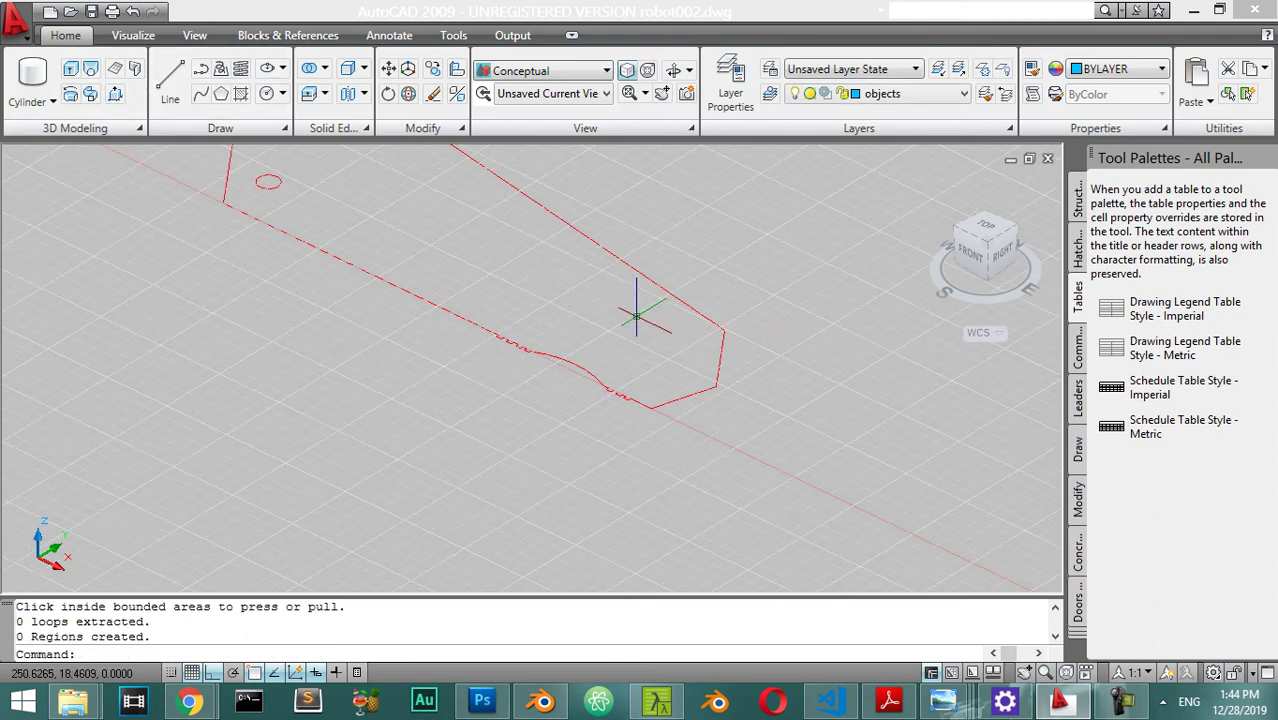
pyautogui.moveTo(552, 330); pyautogui.dragTo(586, 488, button='middle')
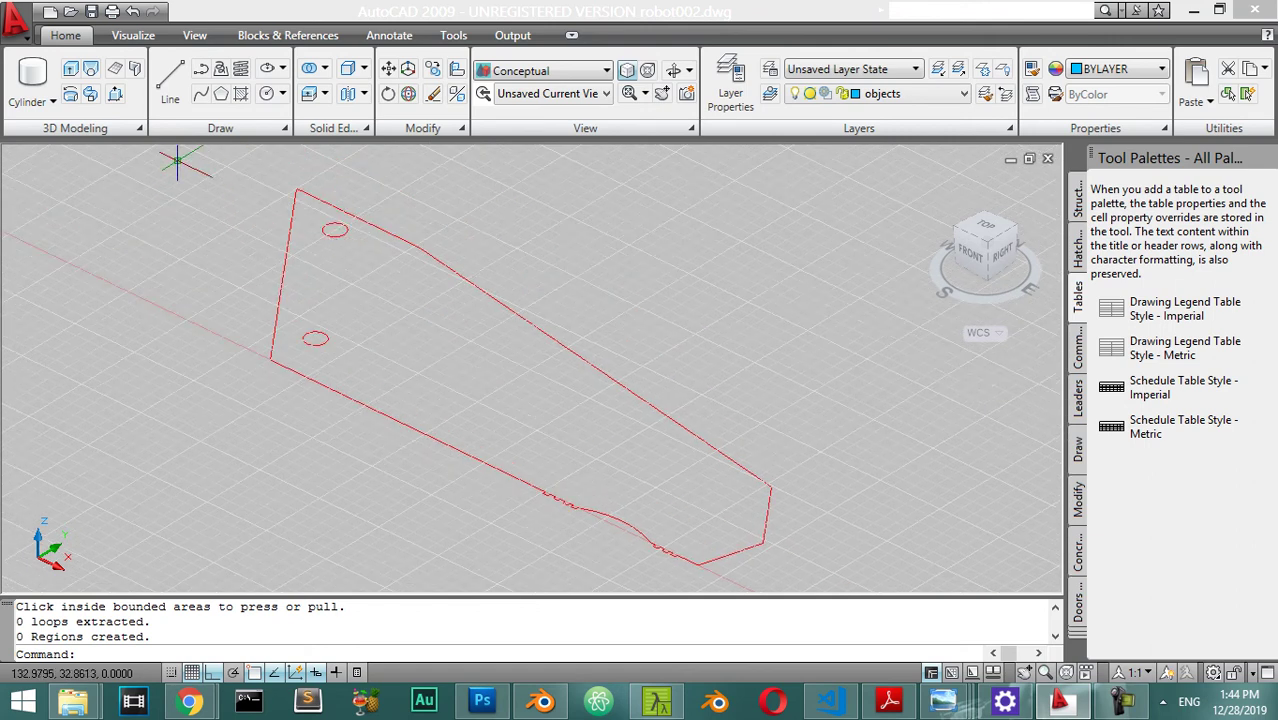
pyautogui.click(114, 94)
pyautogui.click(492, 392)
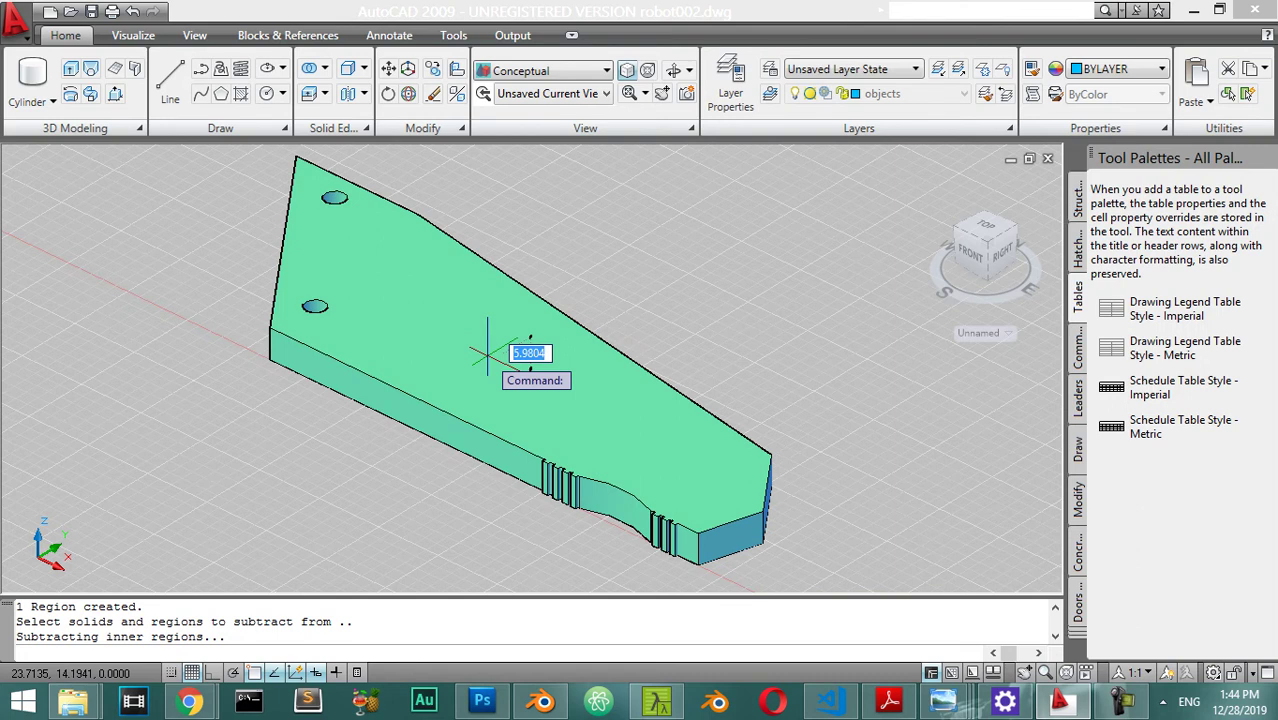
pyautogui.write('25')
pyautogui.press('Return')
pyautogui.scroll(-5, 489, 350)
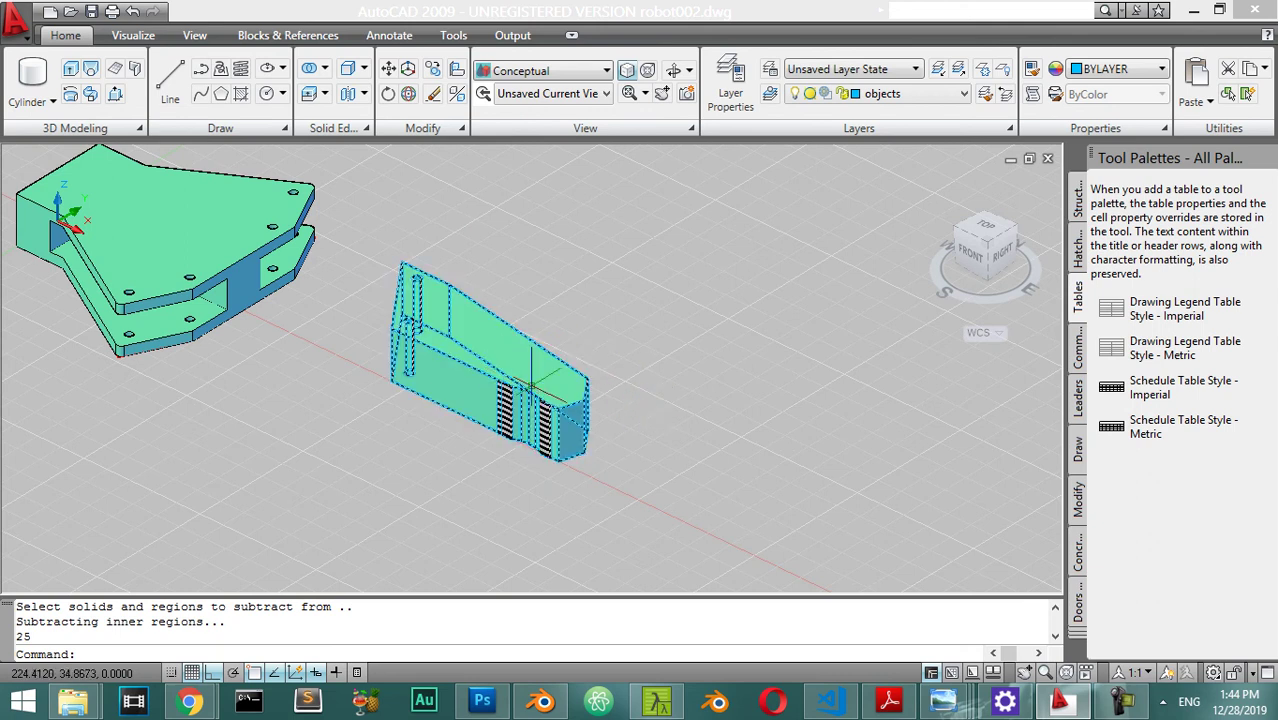
pyautogui.press('Escape')
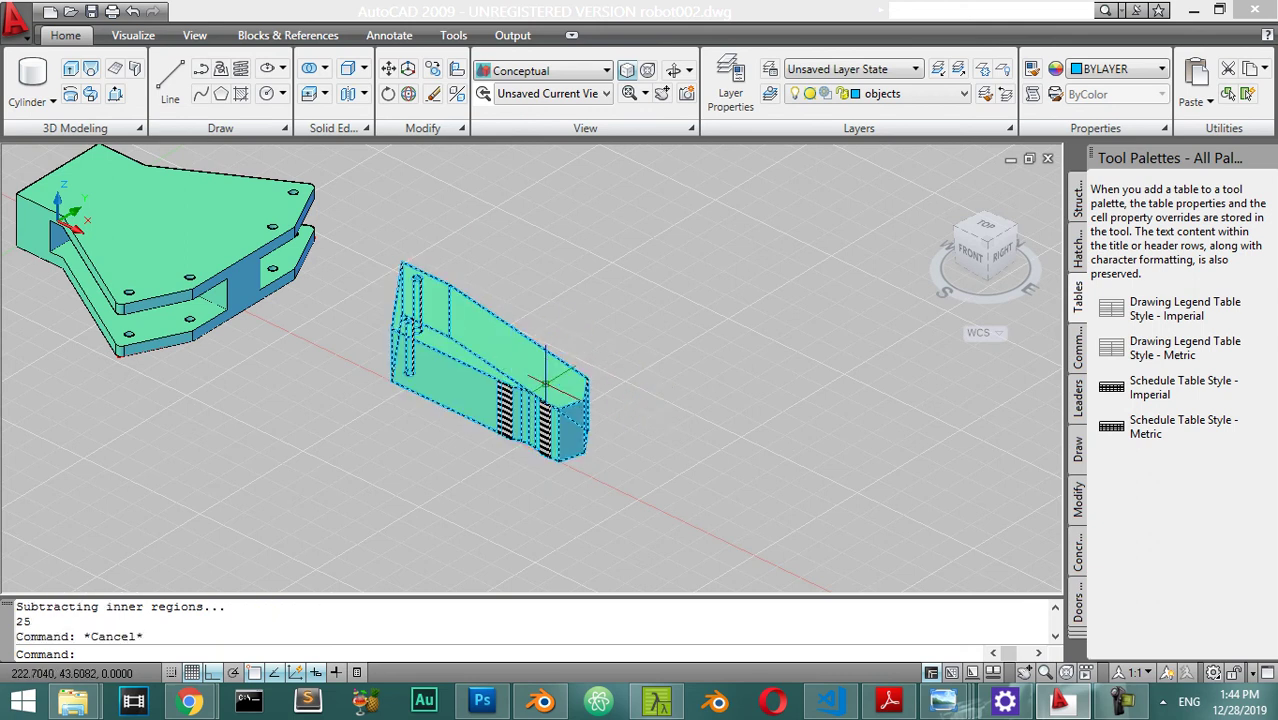
# Step: In top view, move the new solid 20 units straight up from its lower left corner, off the red outline
pyautogui.click(988, 228)
pyautogui.scroll(3, 640, 420)
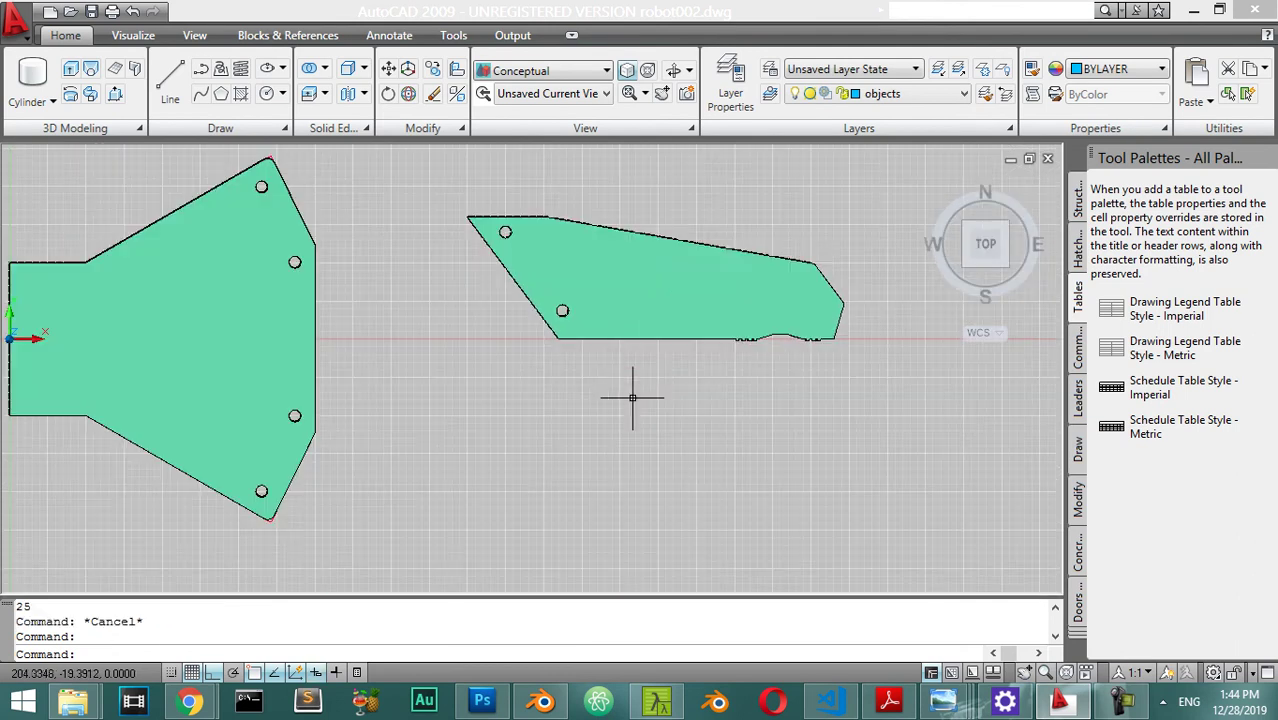
pyautogui.click(625, 272)
pyautogui.scroll(-2, 625, 272)
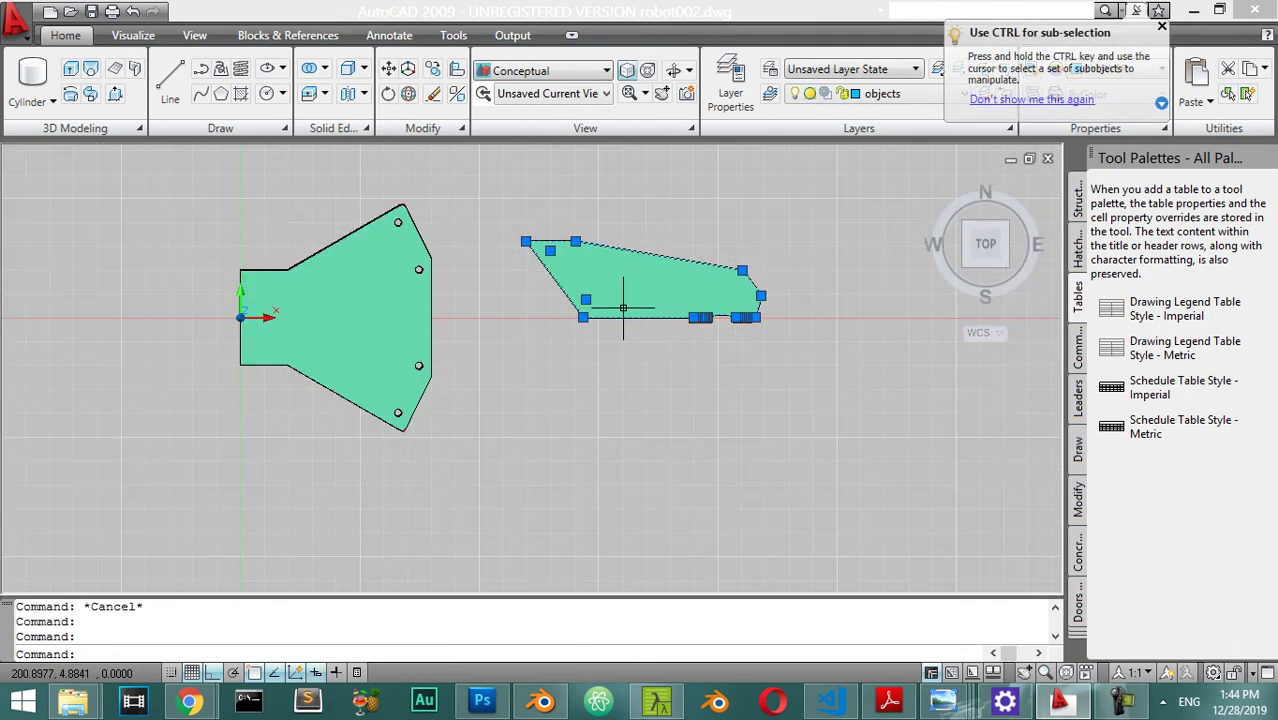
pyautogui.write('m')
pyautogui.press('Return')
pyautogui.click(583, 318)
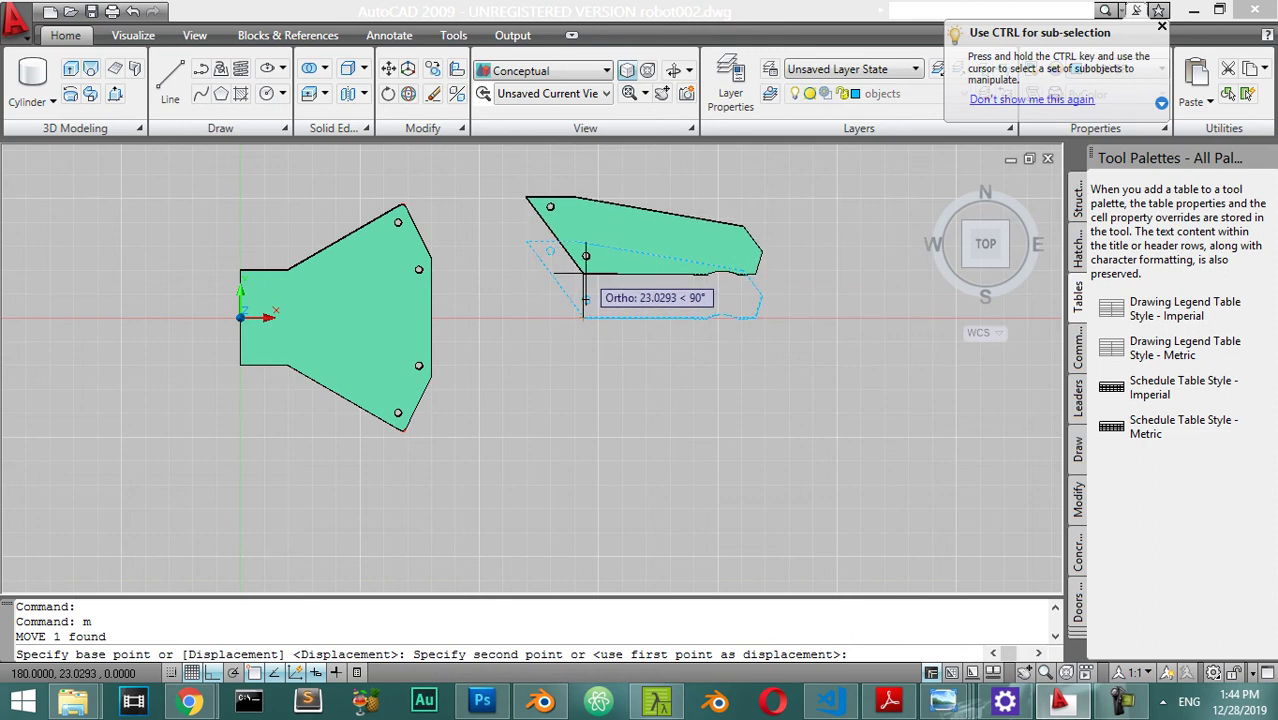
pyautogui.write('20')
pyautogui.press('Return')
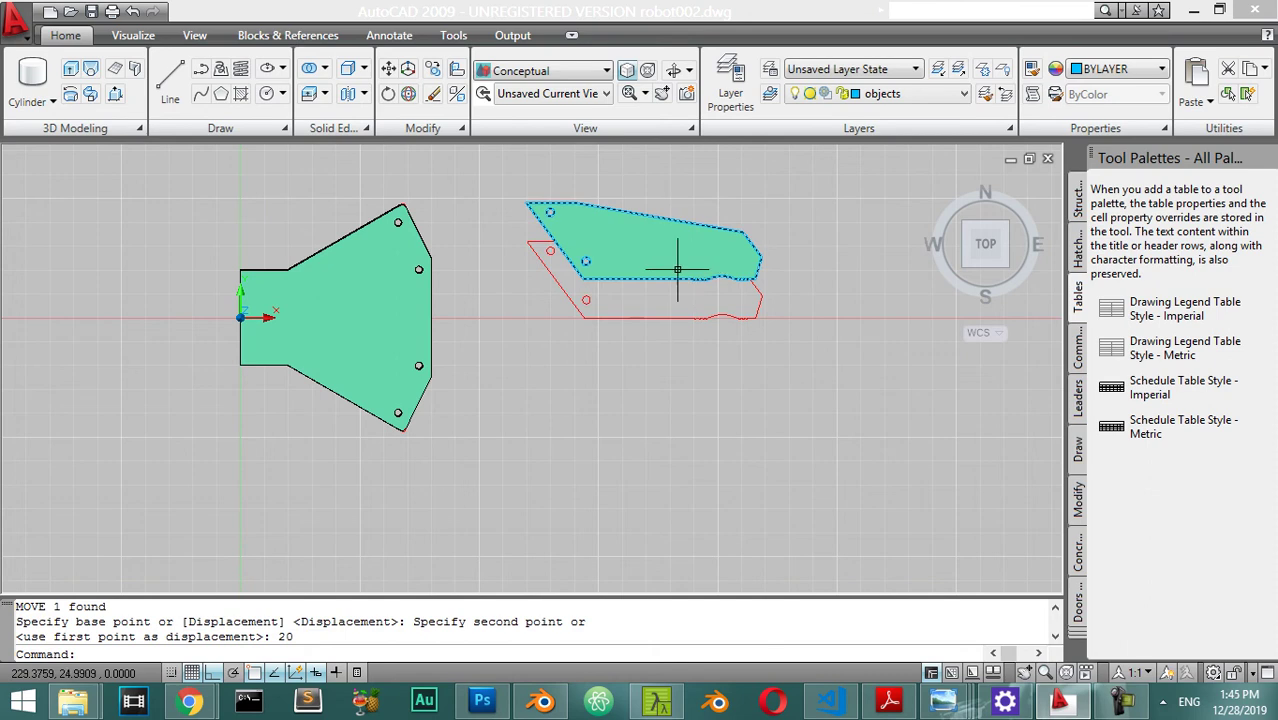
# Step: Move the solid 60 units at 180° from its lower left corner, toward the robot's body plates
pyautogui.scroll(2, 689, 271)
pyautogui.click(675, 225)
pyautogui.write('m')
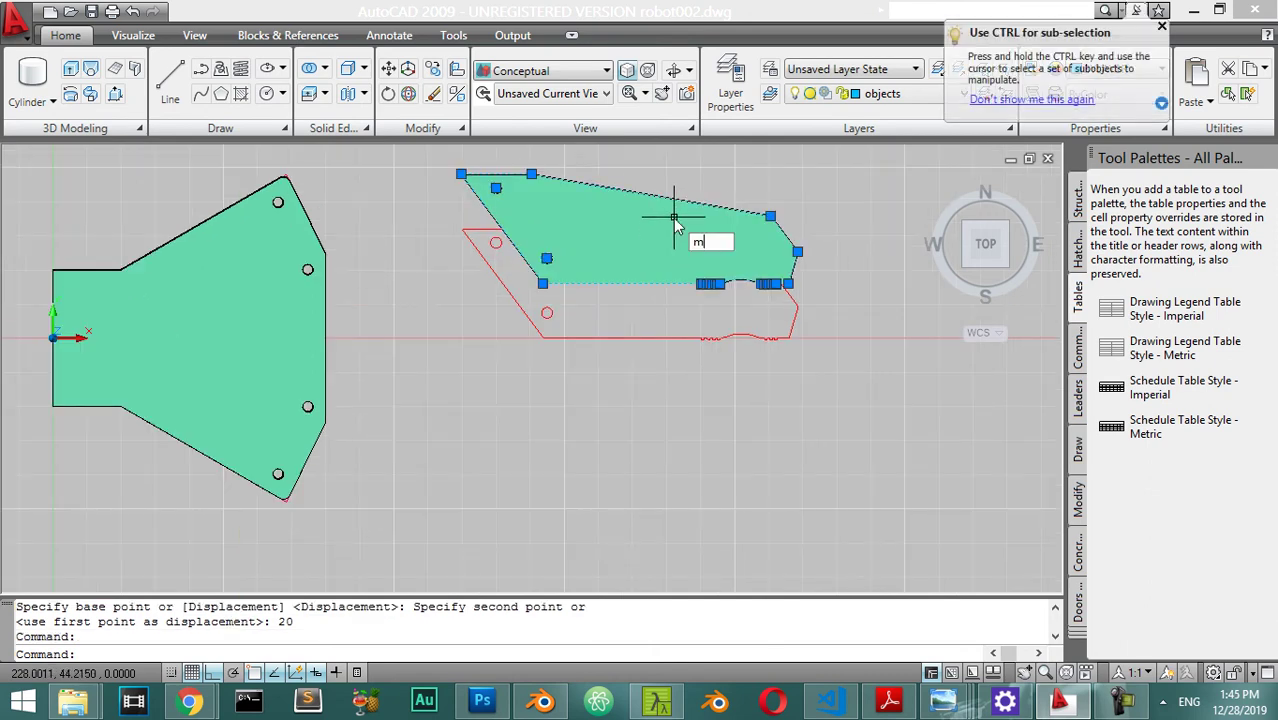
pyautogui.press('Return')
pyautogui.click(542, 283)
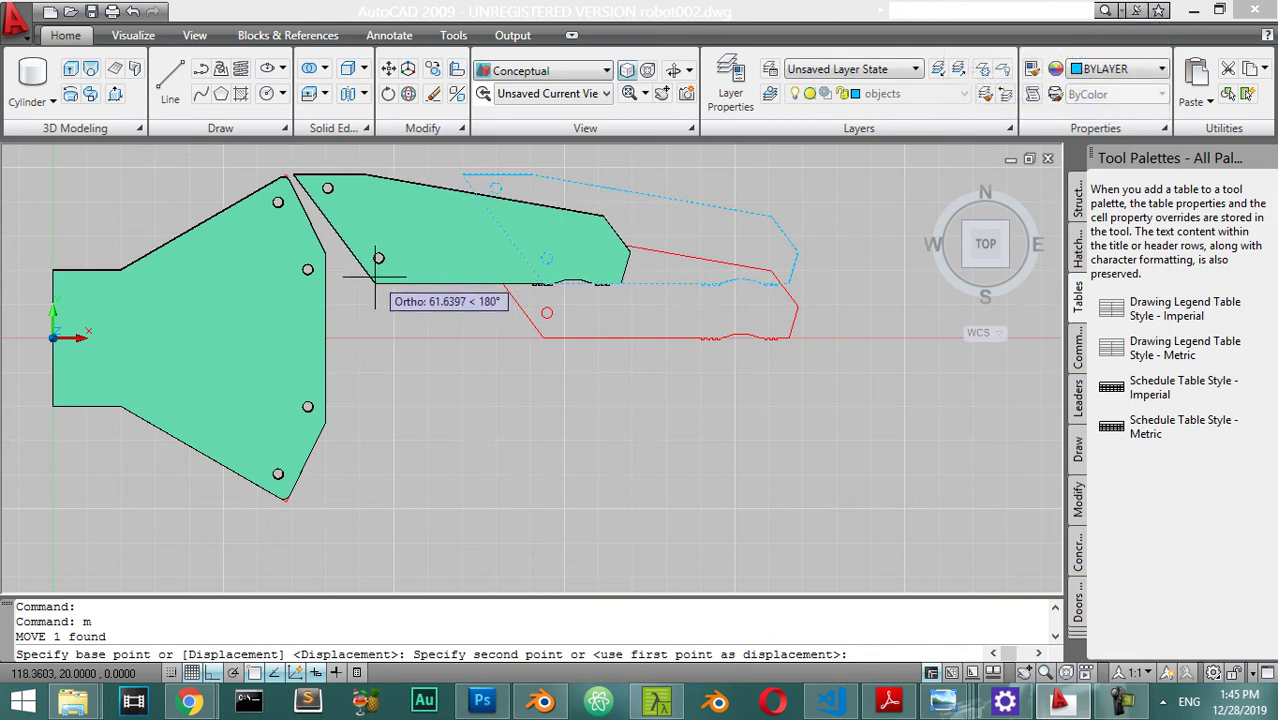
pyautogui.write('60')
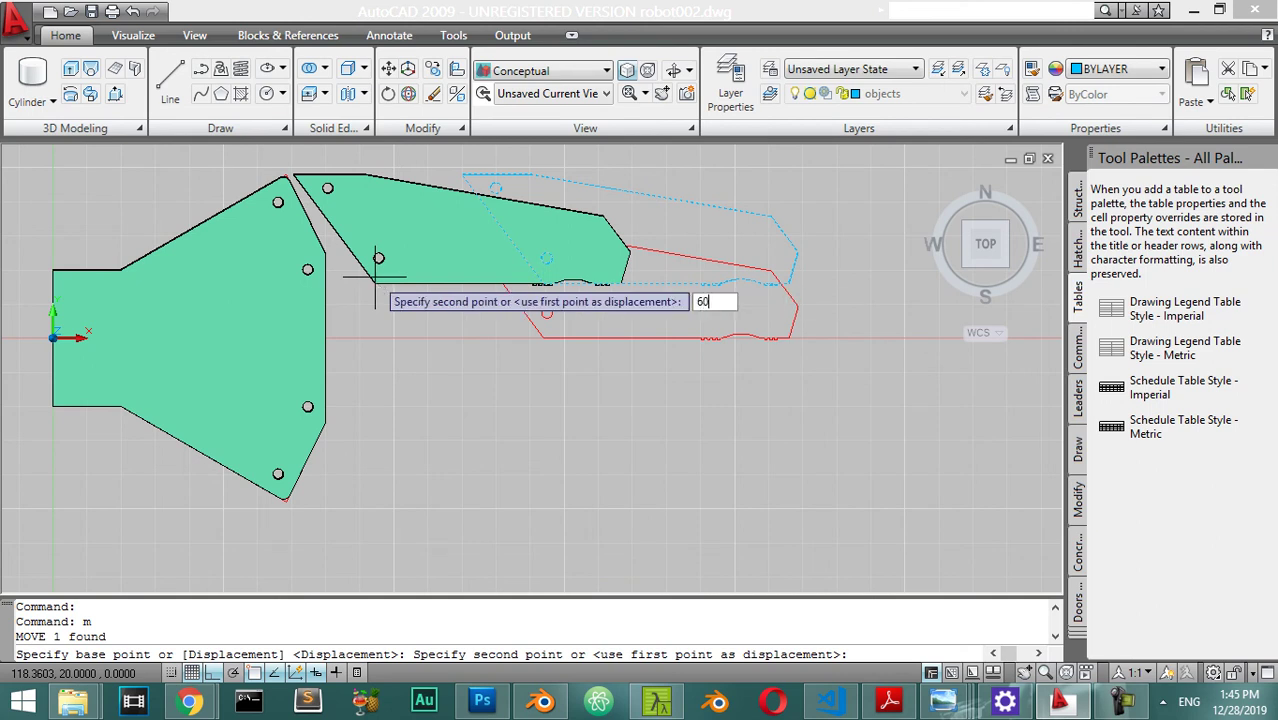
pyautogui.press('Tab')
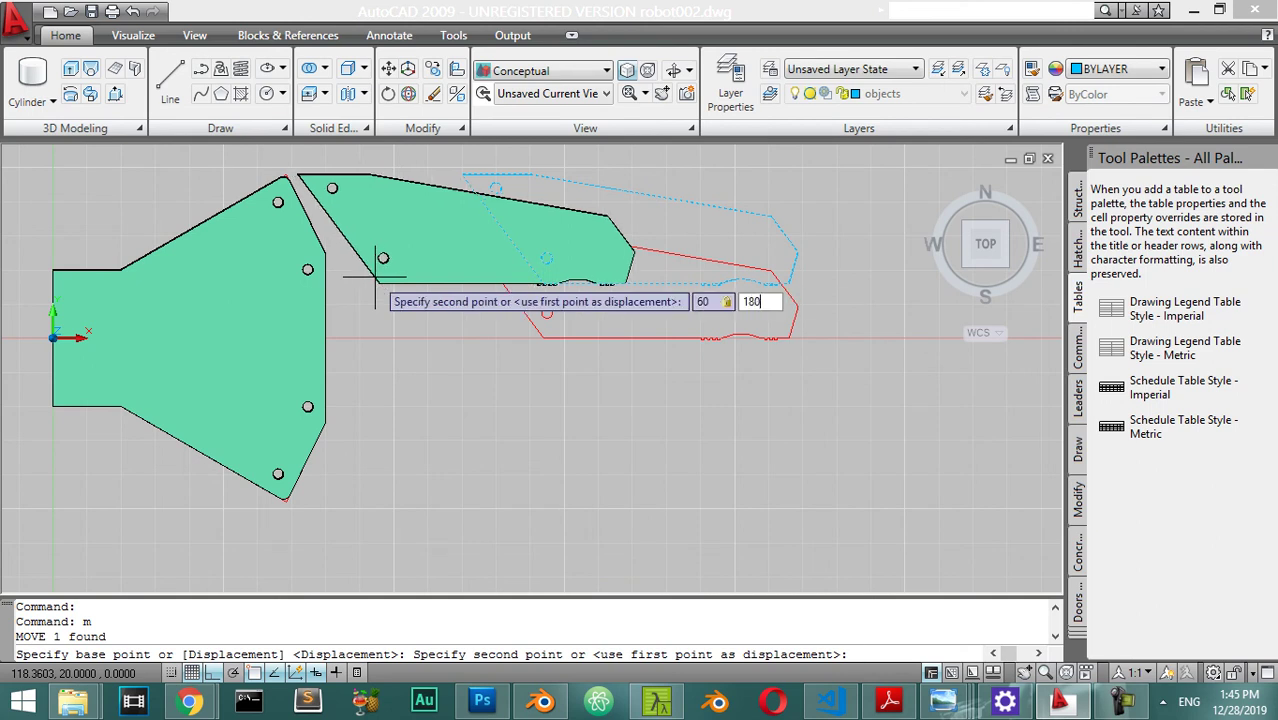
pyautogui.press('Return')
pyautogui.press('Escape')
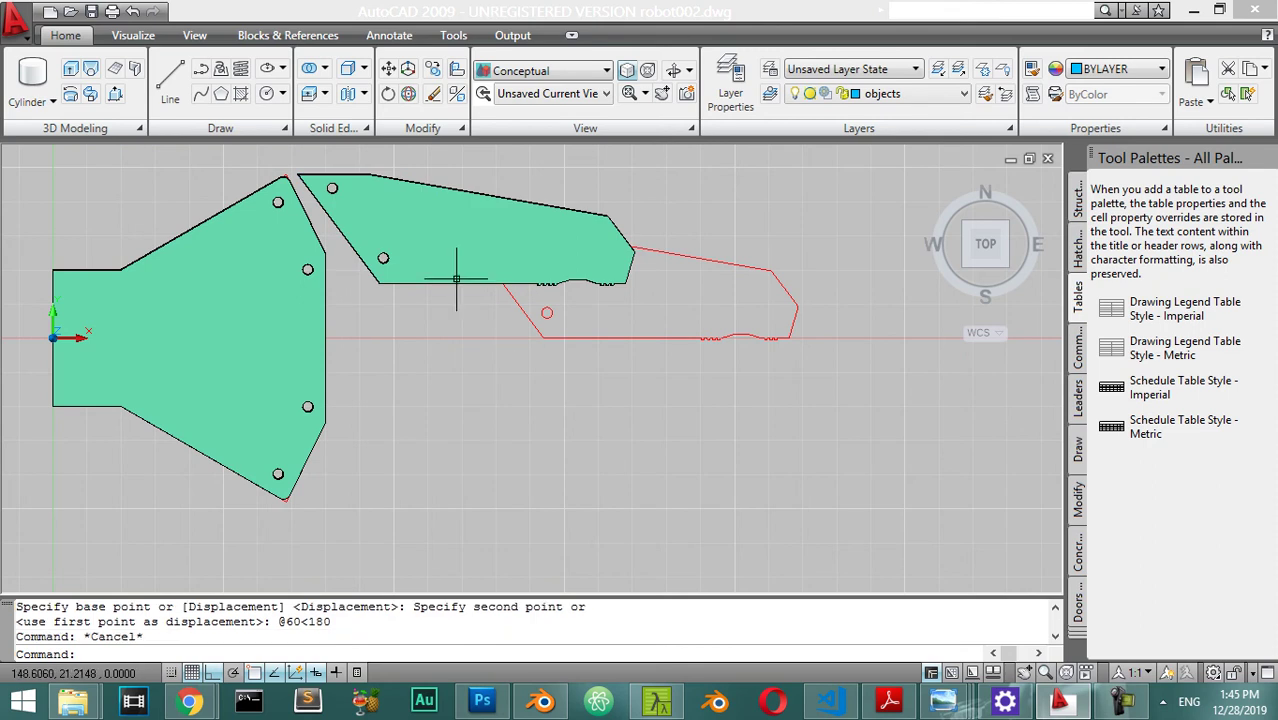
# Step: Mirror the solid across the horizontal X axis through the red outline's lower left corner, keeping the source object
pyautogui.click(407, 283)
pyautogui.write('mi')
pyautogui.press('Return')
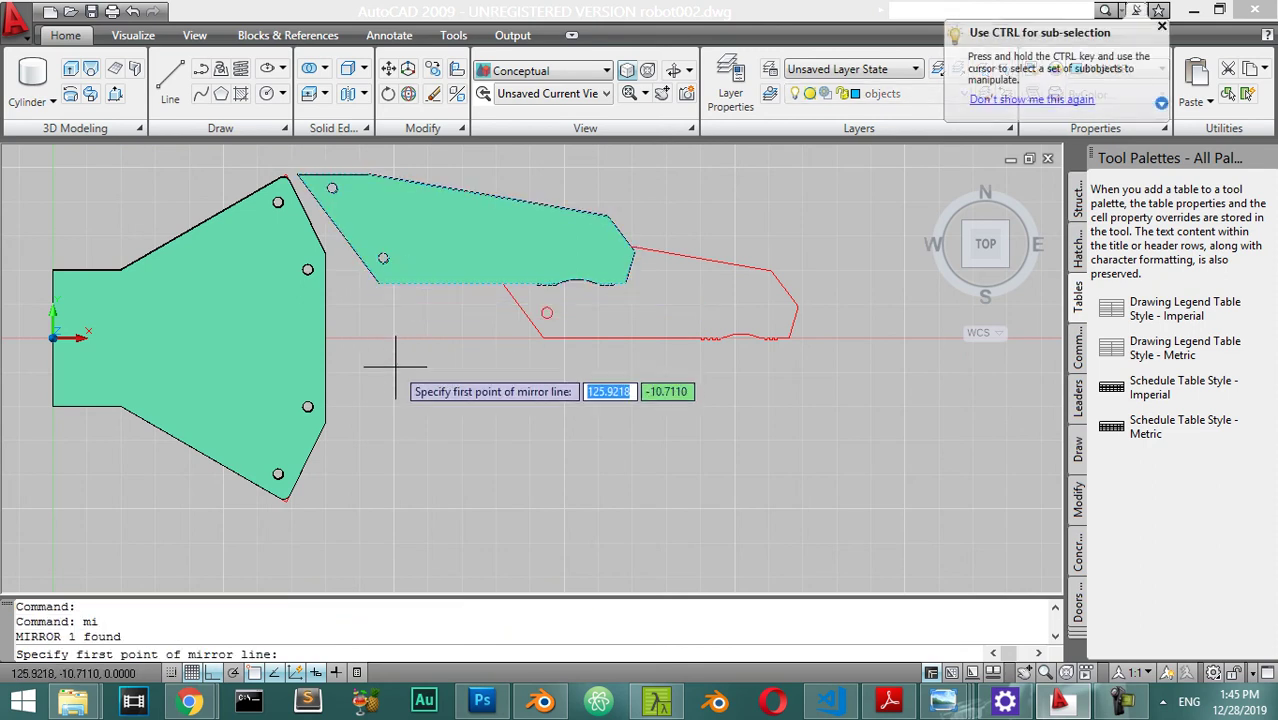
pyautogui.click(542, 338)
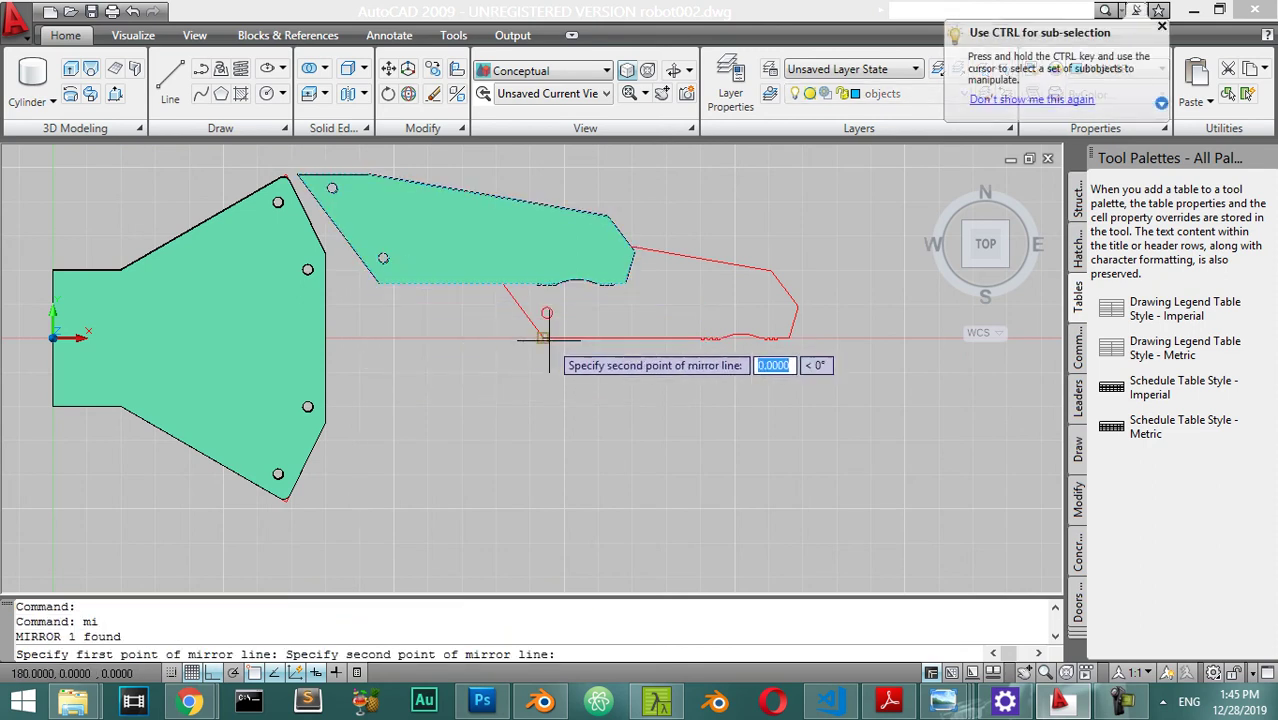
pyautogui.click(402, 338)
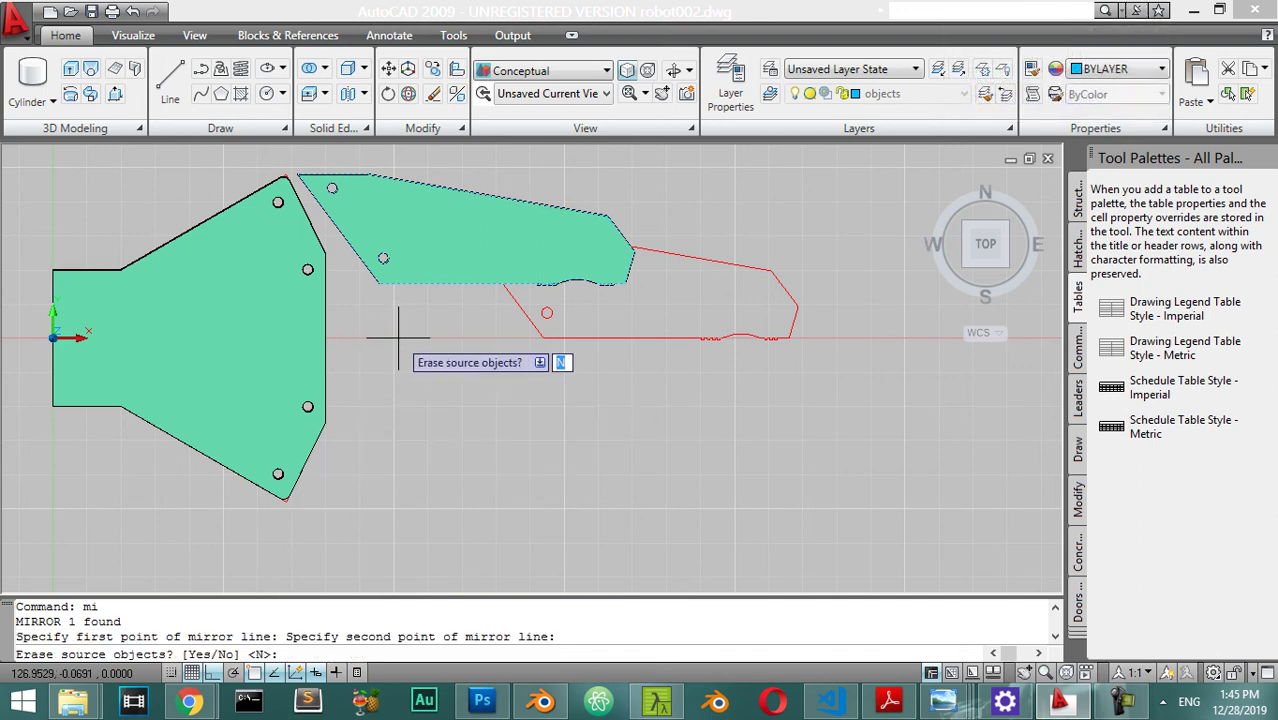
pyautogui.press('Return')
# Step: Examine the two mirrored solids in a tilted 3D view, closely inspecting the toothed inner side and angled tip
pyautogui.scroll(-5, 485, 430)
pyautogui.moveTo(499, 432)
pyautogui.keyDown('shift'); pyautogui.mouseDown(button='middle')
pyautogui.moveTo(449, 298)
pyautogui.moveTo(290, 292)
pyautogui.moveTo(300, 300)
pyautogui.mouseUp(button='middle'); pyautogui.keyUp('shift')
pyautogui.scroll(6, 513, 357)
pyautogui.keyDown('shift'); pyautogui.moveTo(513, 357); pyautogui.dragTo(582, 368, button='middle'); pyautogui.keyUp('shift')
pyautogui.click(576, 355)
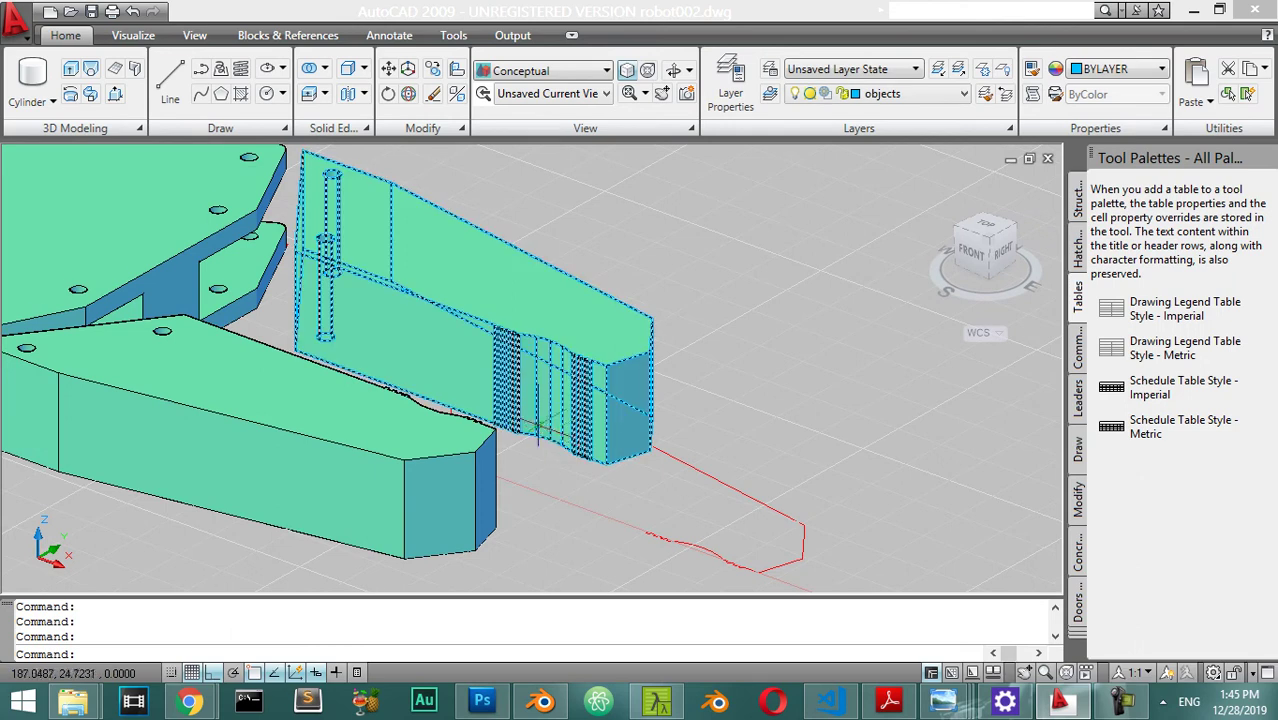
pyautogui.scroll(4, 576, 355)
pyautogui.scroll(-4, 600, 360)
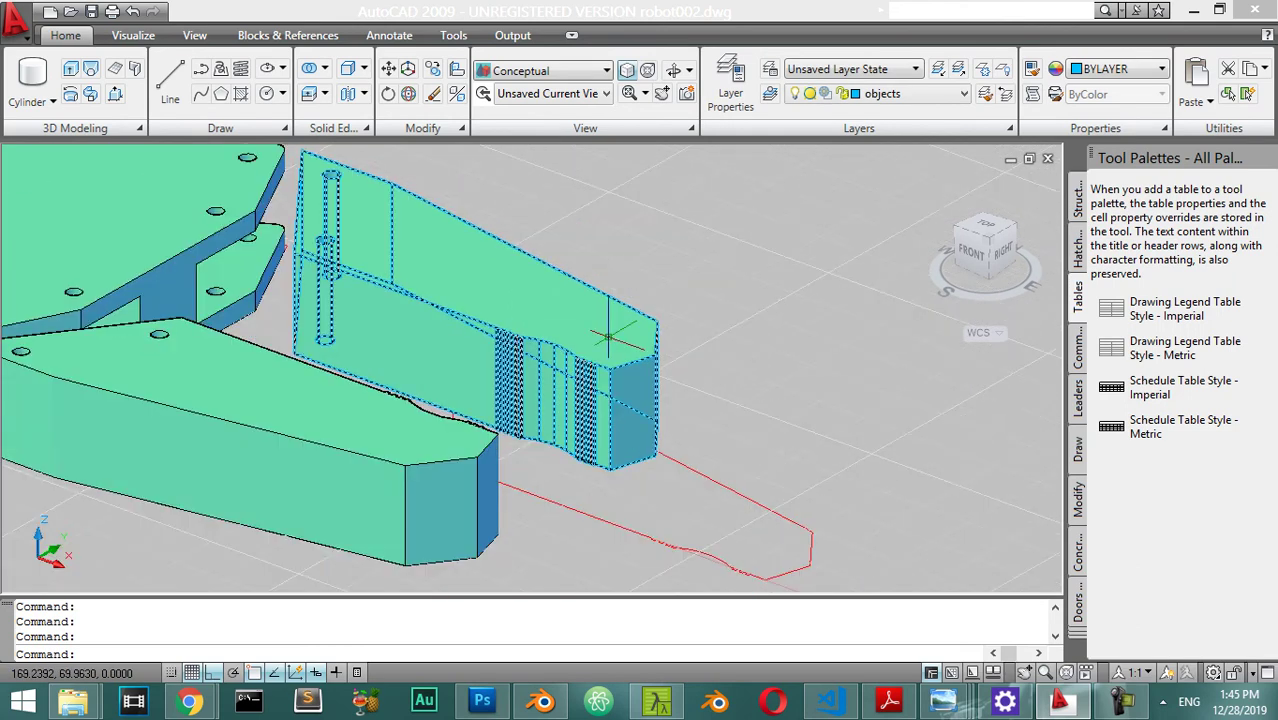
pyautogui.scroll(2, 607, 375)
pyautogui.scroll(2, 733, 318)
pyautogui.press('Escape')
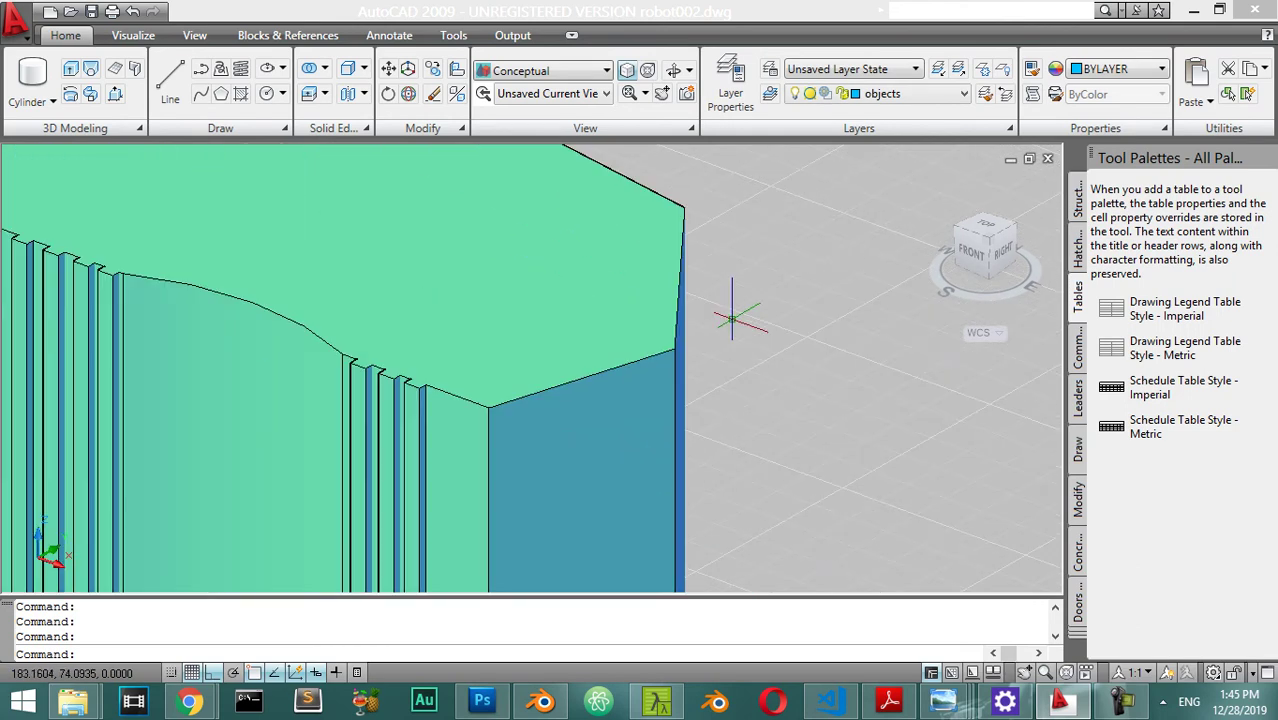
pyautogui.scroll(-2, 733, 318)
pyautogui.click(659, 397)
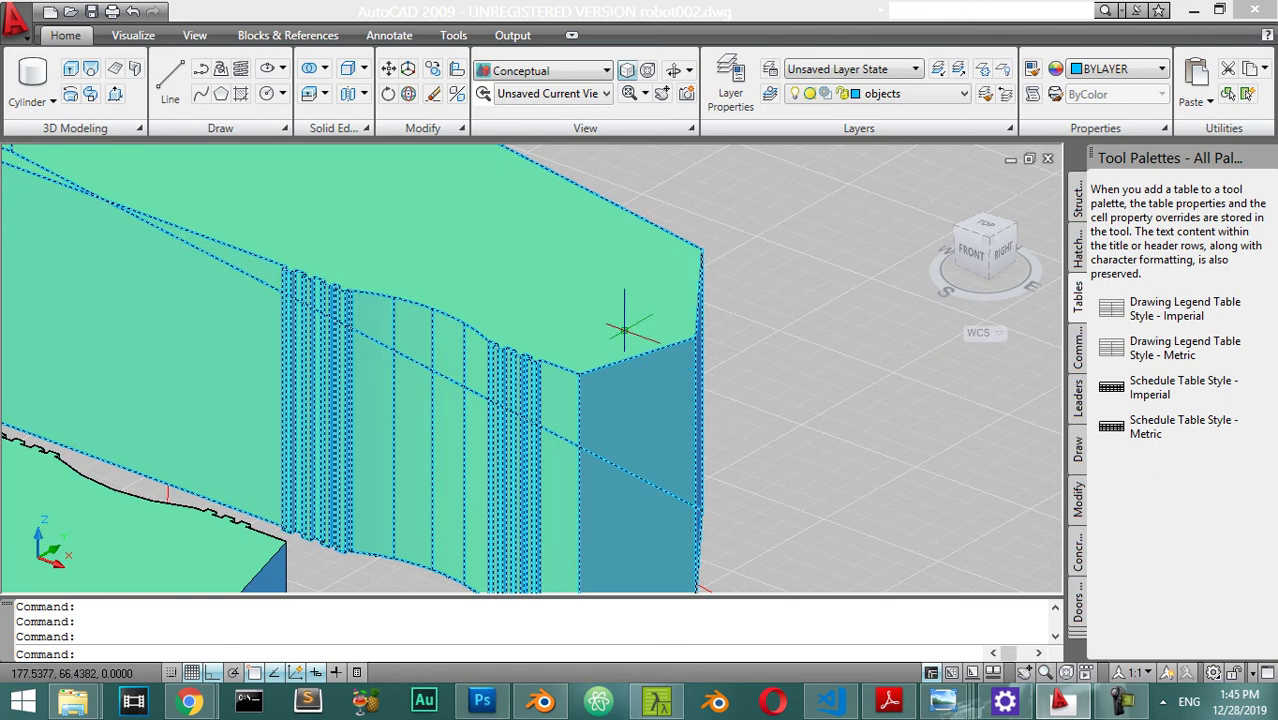
pyautogui.press('Escape')
# Step: Try to fillet the vertical edges at the mirrored solid's tip with a radius of 2.4
pyautogui.moveTo(978, 230); pyautogui.dragTo(185, 412)
pyautogui.scroll(-5, 679, 337)
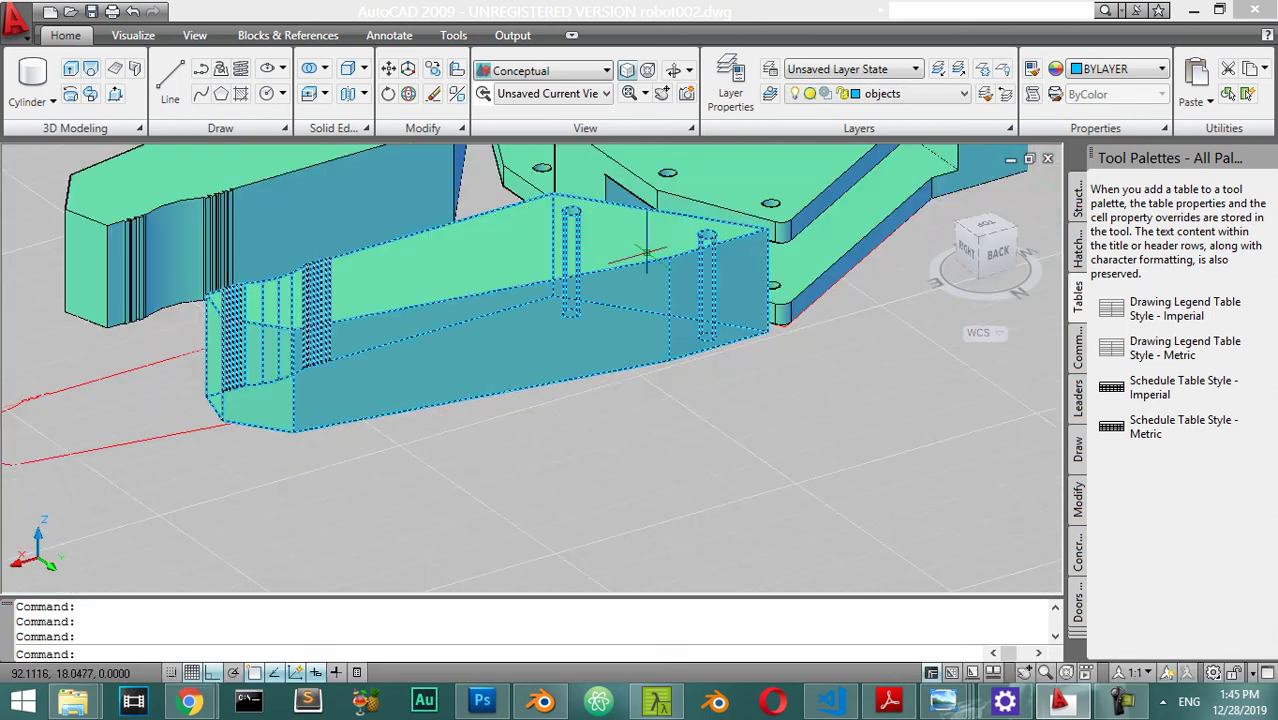
pyautogui.moveTo(468, 131)
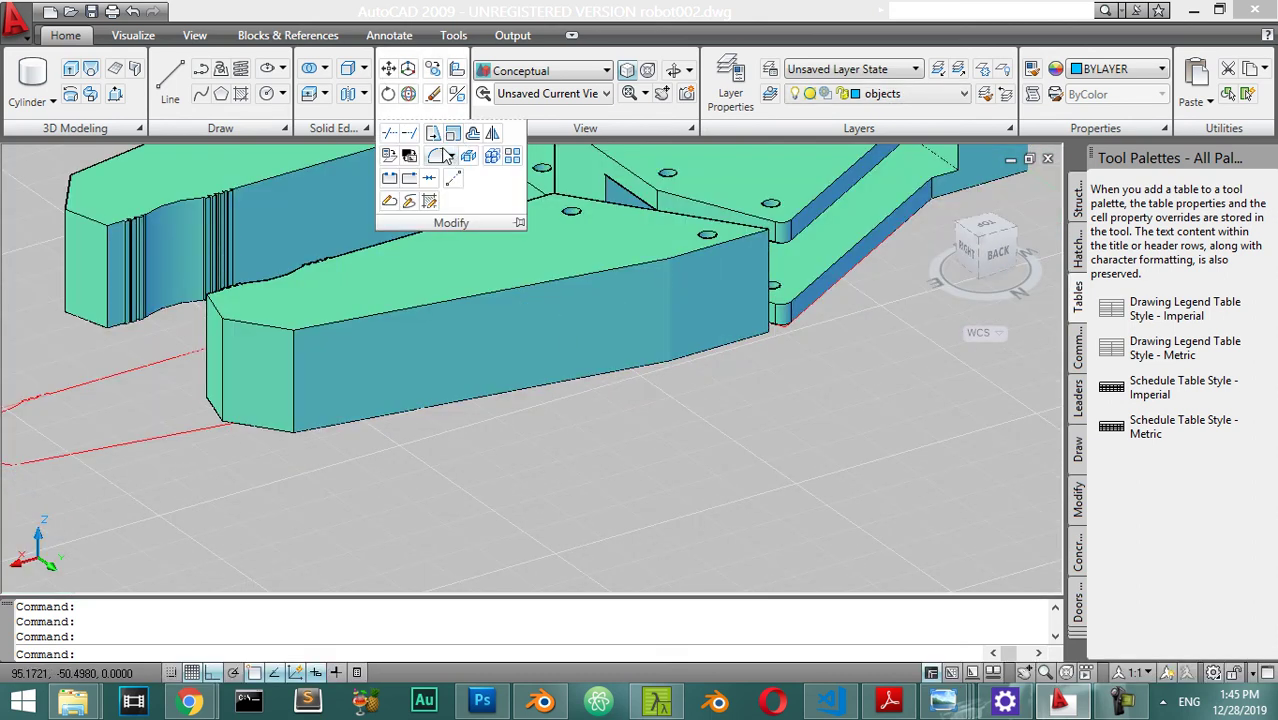
pyautogui.click(449, 157)
pyautogui.click(480, 183)
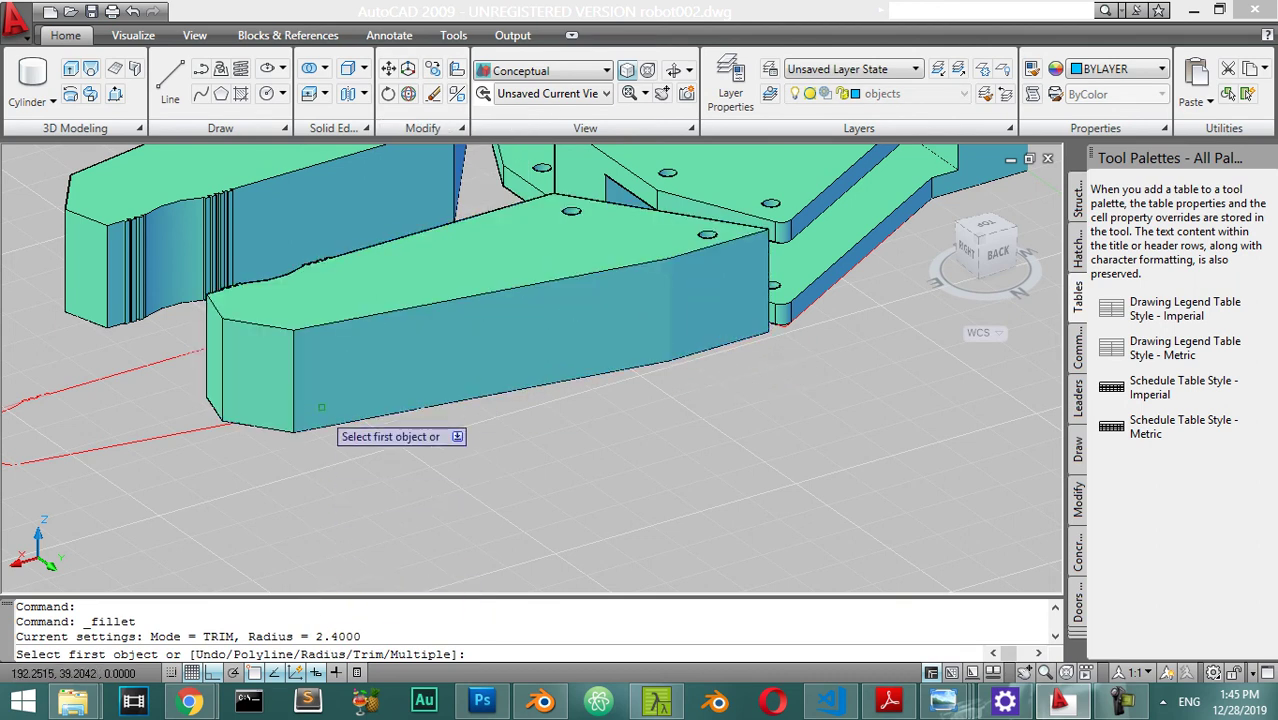
pyautogui.click(376, 362)
pyautogui.press('Return')
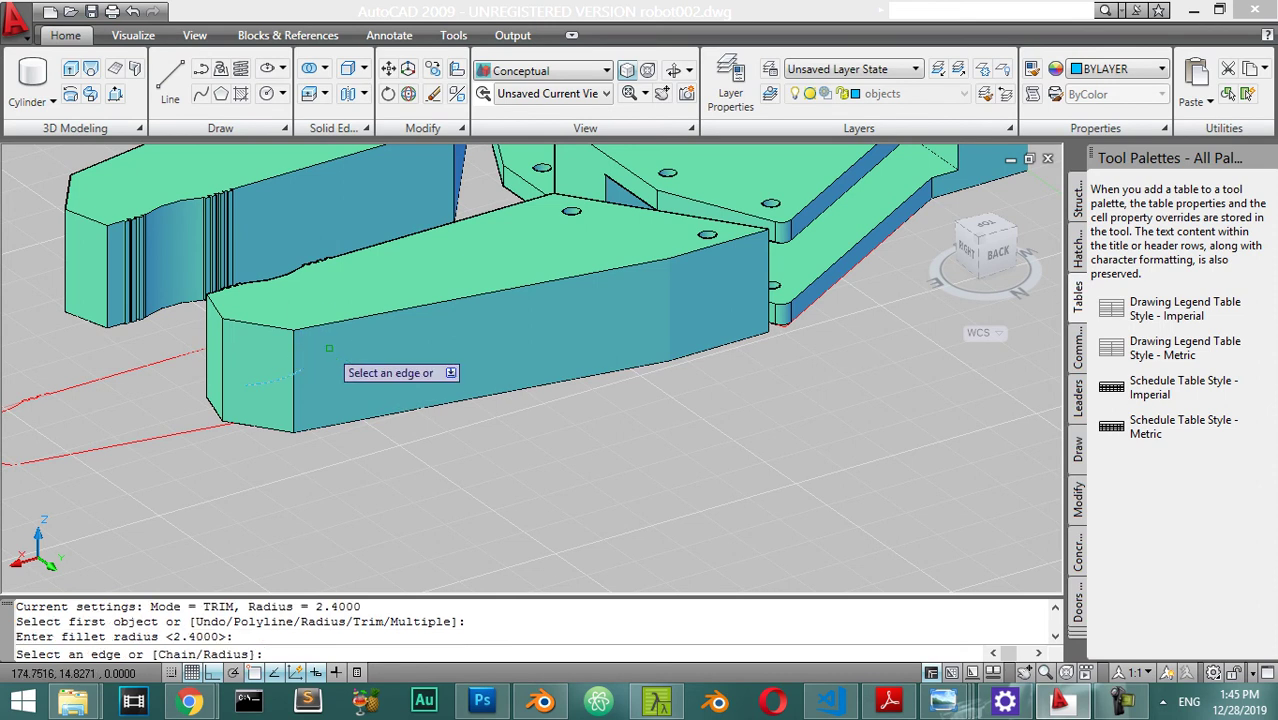
pyautogui.scroll(4, 364, 355)
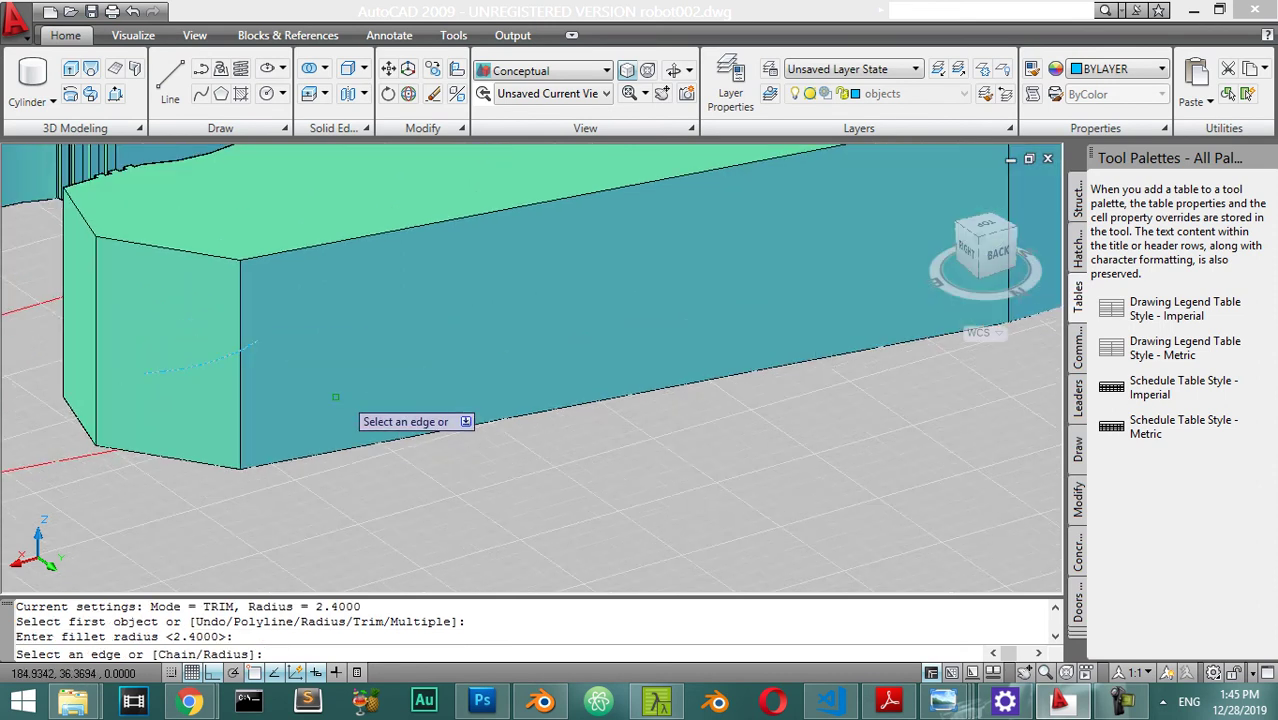
pyautogui.click(238, 382)
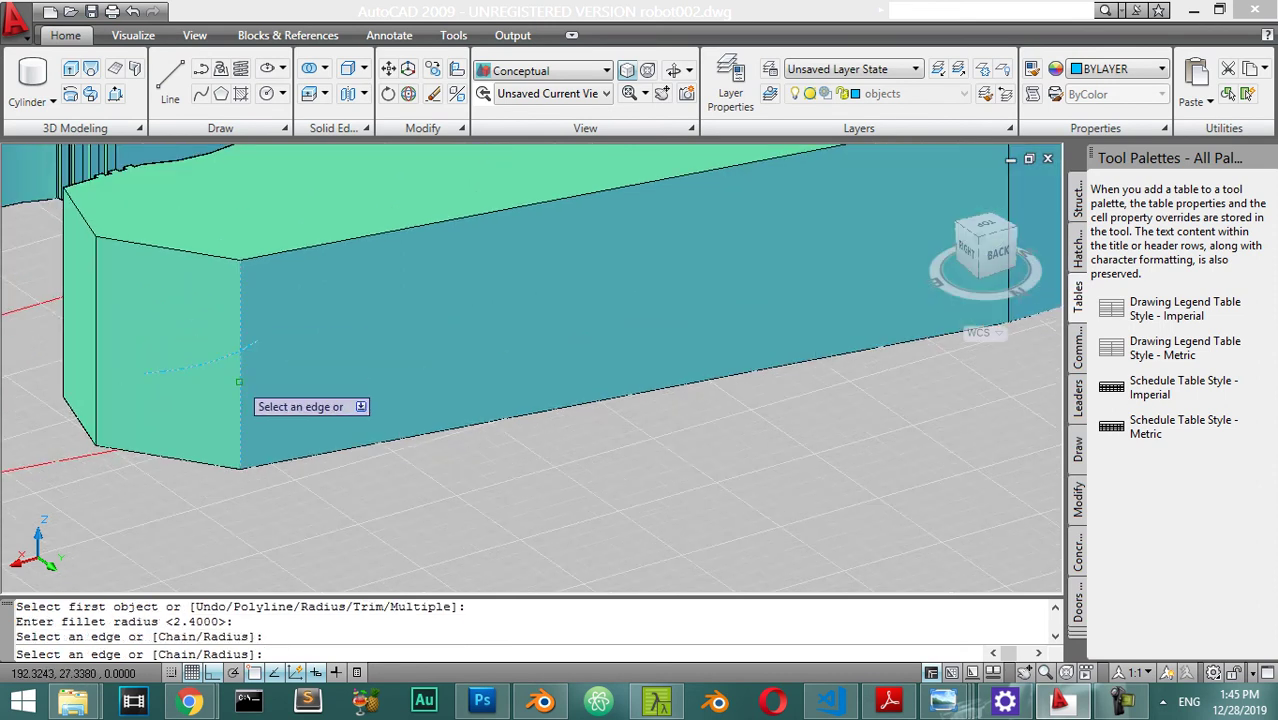
pyautogui.click(95, 277)
pyautogui.press('Return')
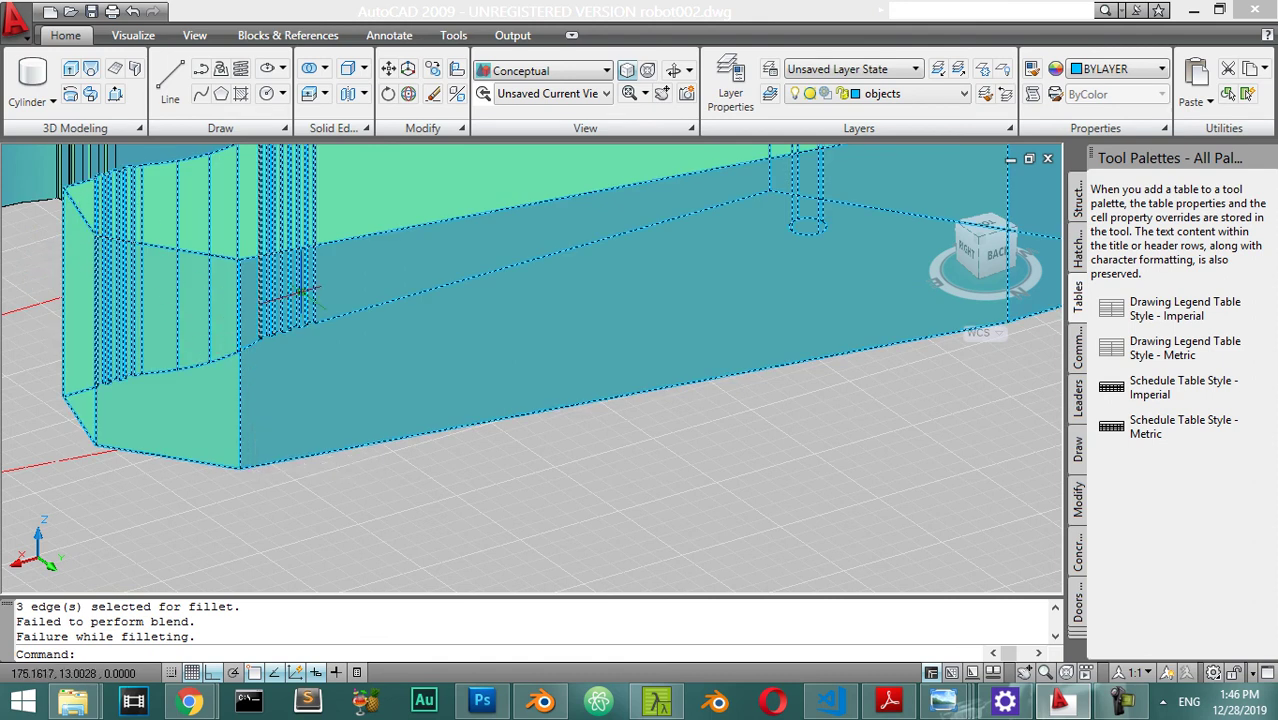
# Step: Try a fillet of radius 4 on the vertical outer edge at the mirrored solid's tip, and undo it
pyautogui.press('Return')
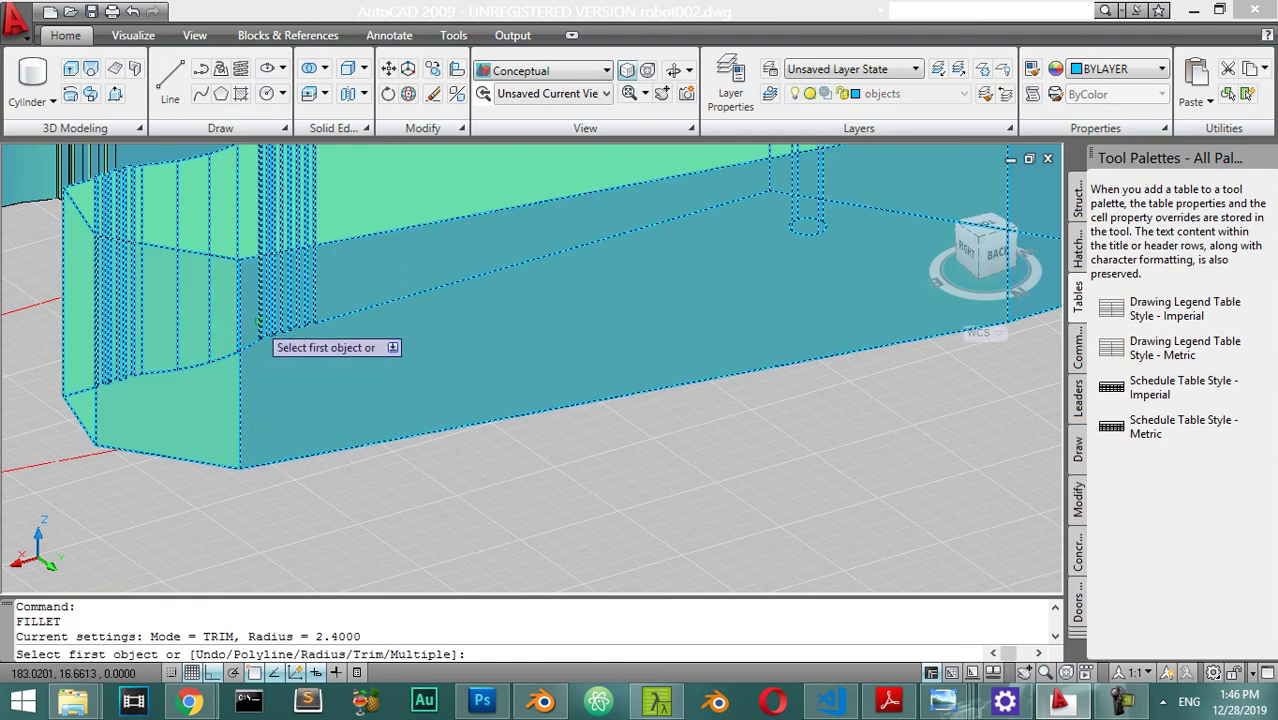
pyautogui.click(258, 321)
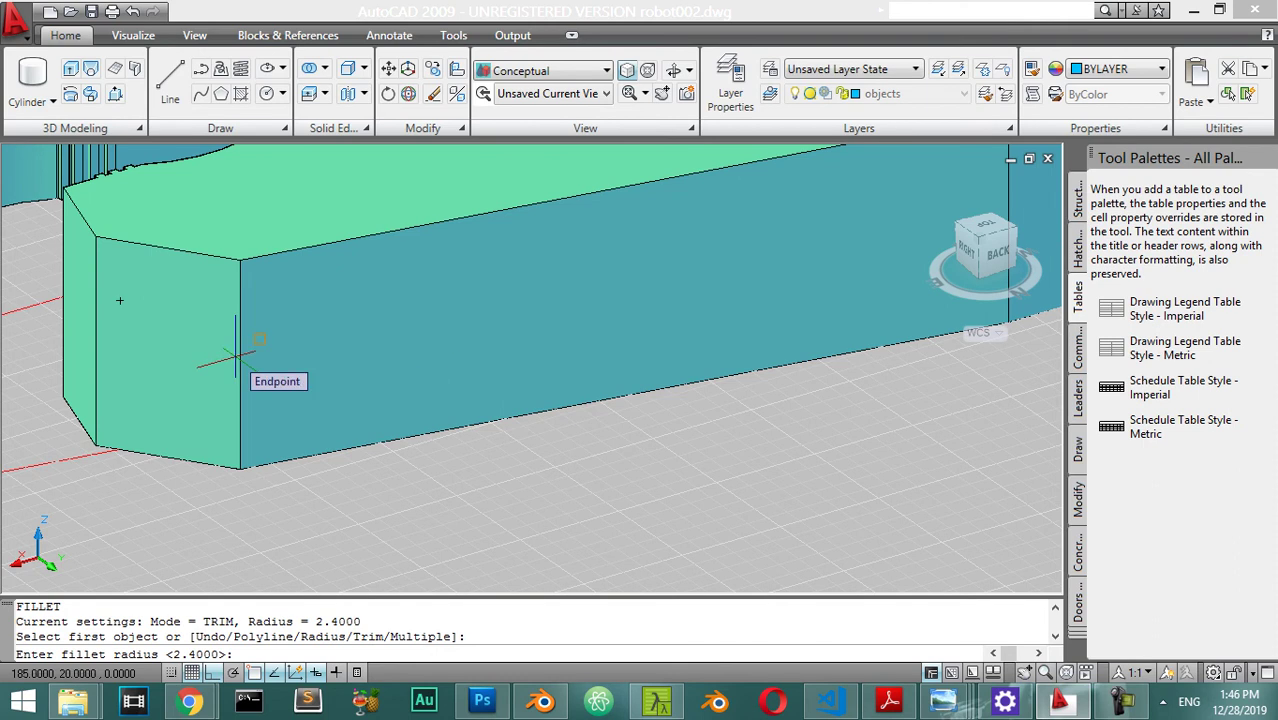
pyautogui.write('4')
pyautogui.press('Return')
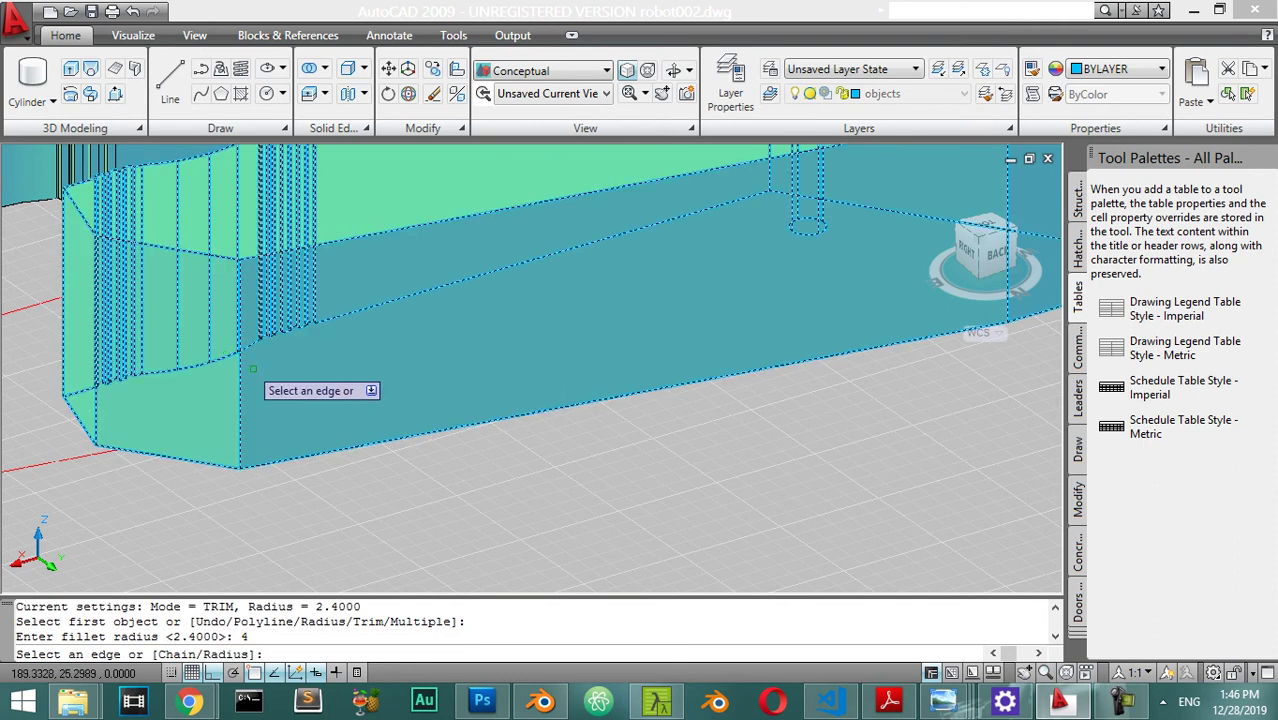
pyautogui.click(240, 388)
pyautogui.press('Return')
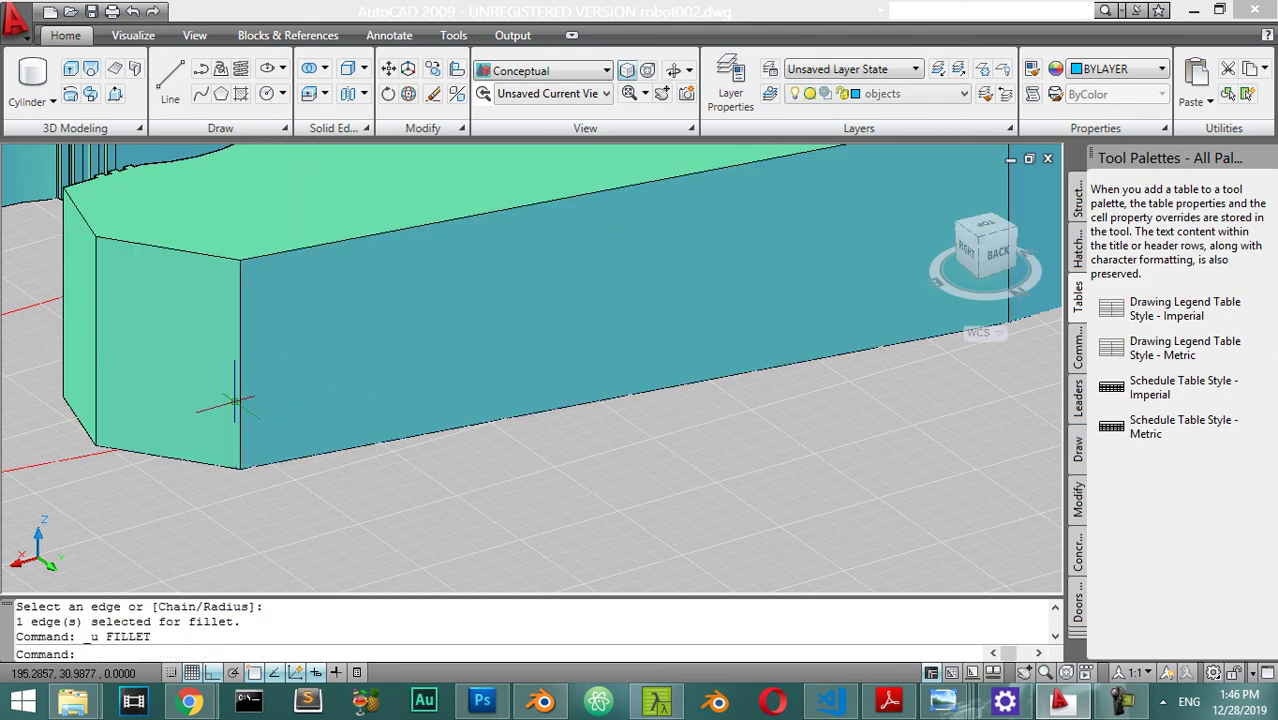
pyautogui.hotkey('ctrl', 'z')
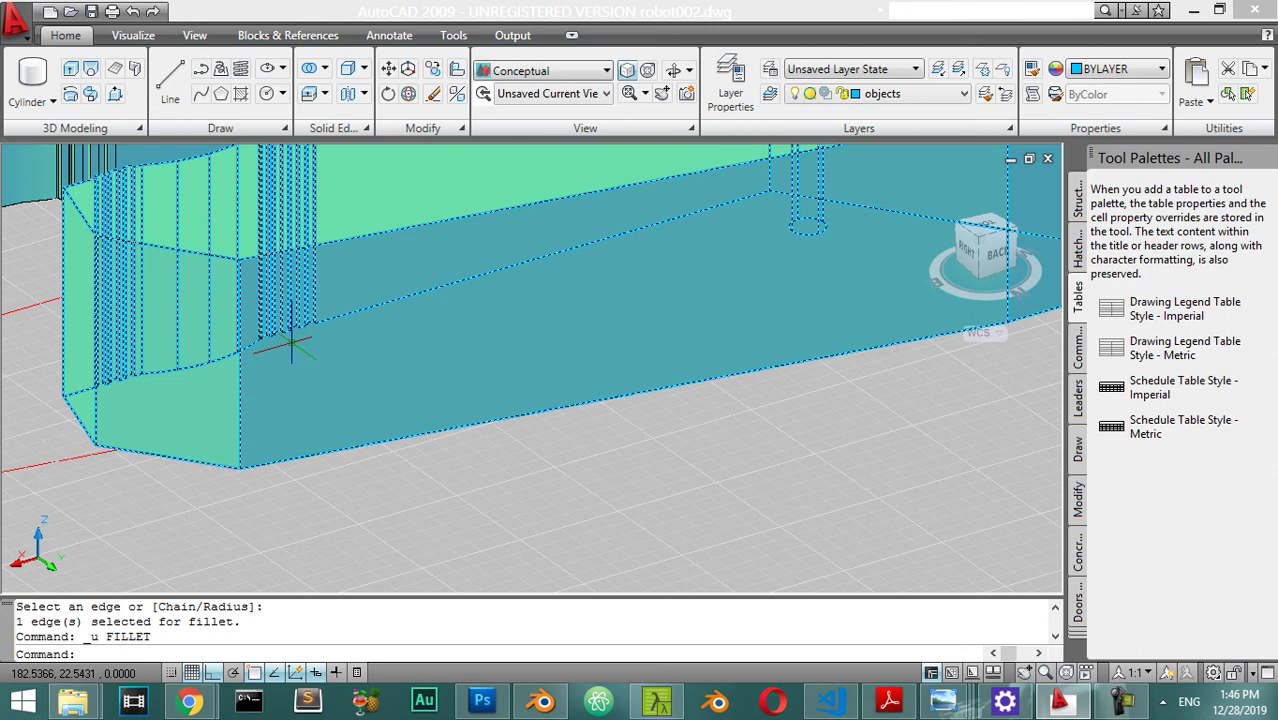
pyautogui.hotkey('ctrl', 'z')
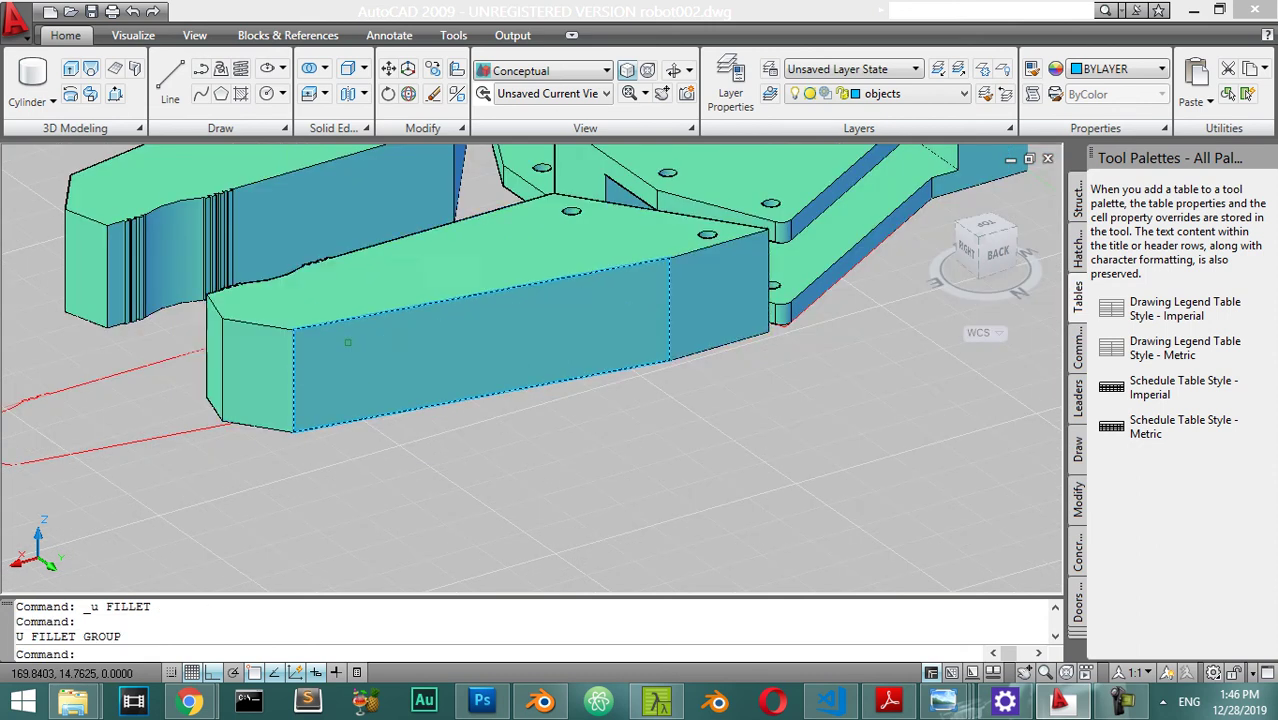
# Step: Undo the last view change and inspect both gripper solids around the mirrored solid's angled tip
pyautogui.hotkey('ctrl', 'z')
pyautogui.keyDown('shift'); pyautogui.moveTo(340, 350); pyautogui.dragTo(300, 400, button='middle'); pyautogui.keyUp('shift')
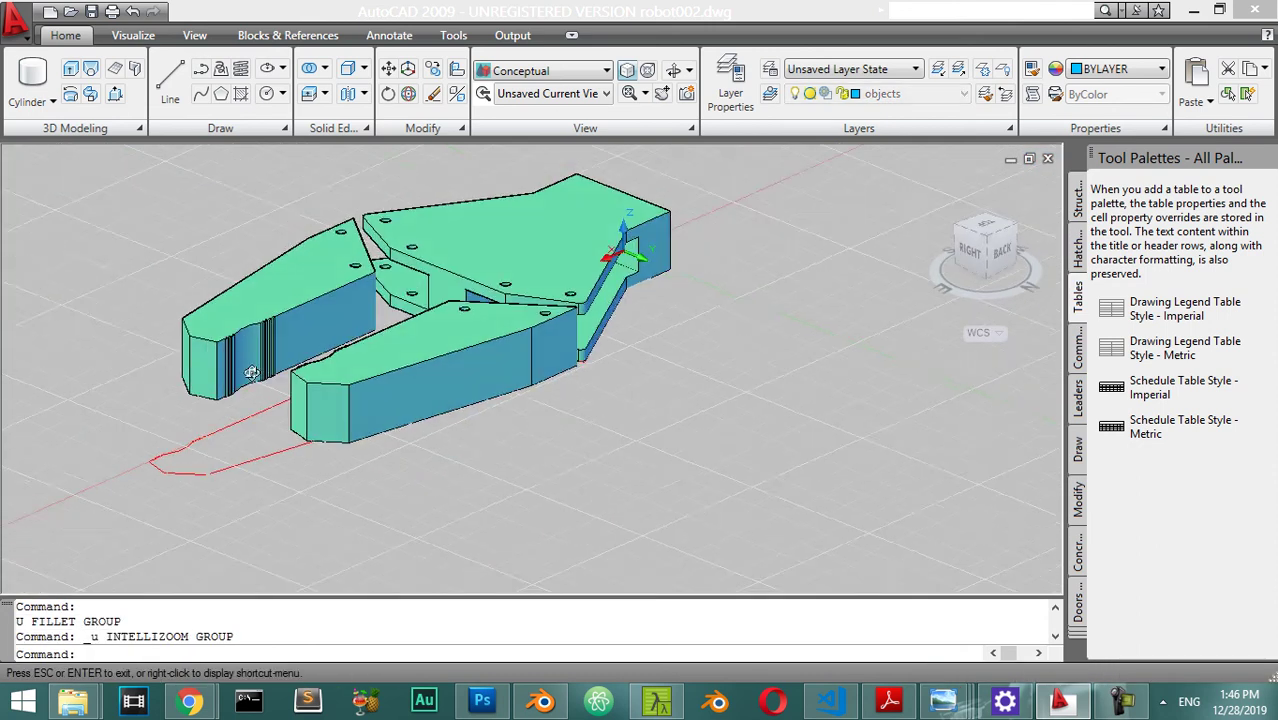
pyautogui.scroll(3, 268, 420)
pyautogui.scroll(-1, 270, 375)
pyautogui.scroll(4, 251, 360)
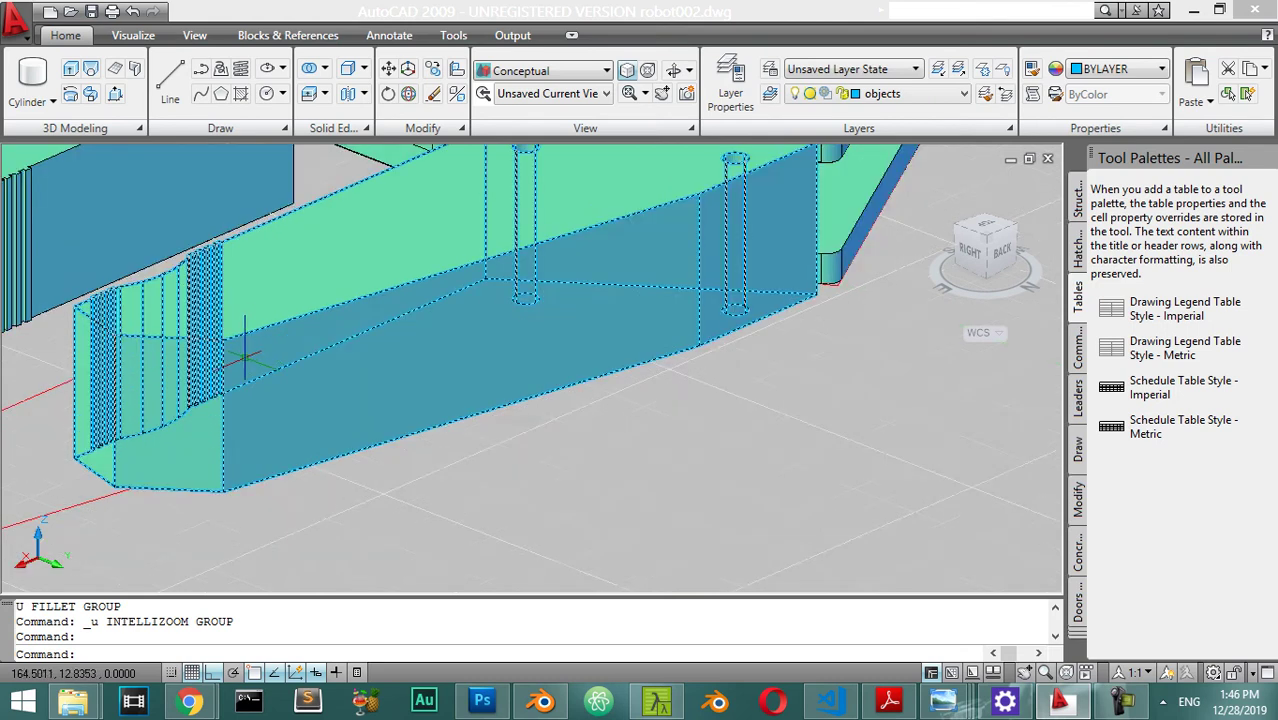
pyautogui.scroll(-3, 240, 375)
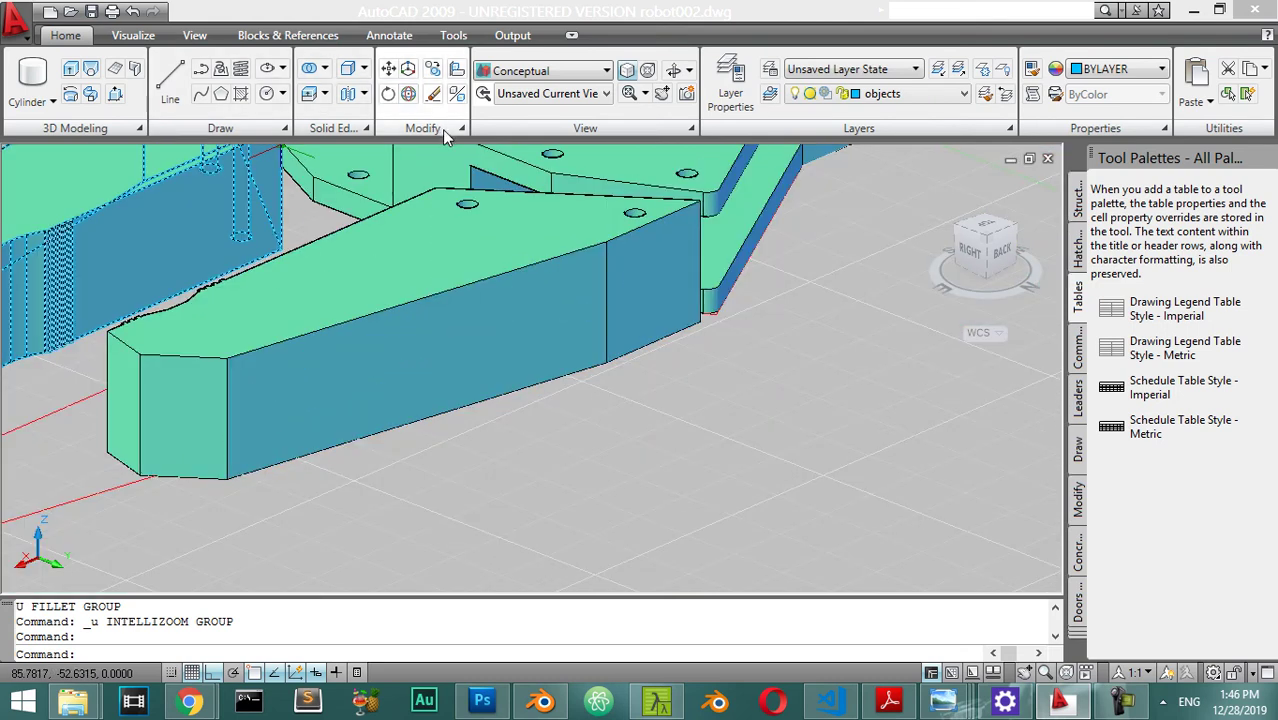
# Step: Fillet the vertical outer edge at the mirrored solid's tip with a radius of 3.5
pyautogui.moveTo(465, 134)
pyautogui.click(452, 157)
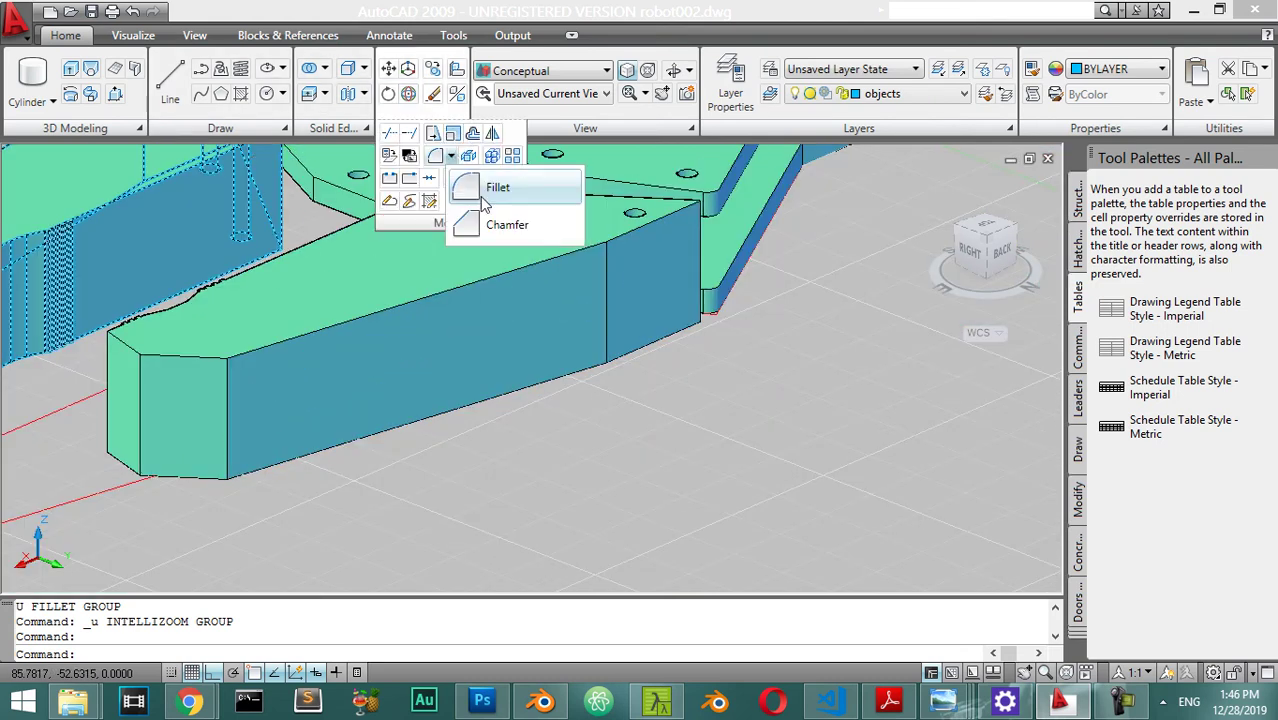
pyautogui.click(499, 183)
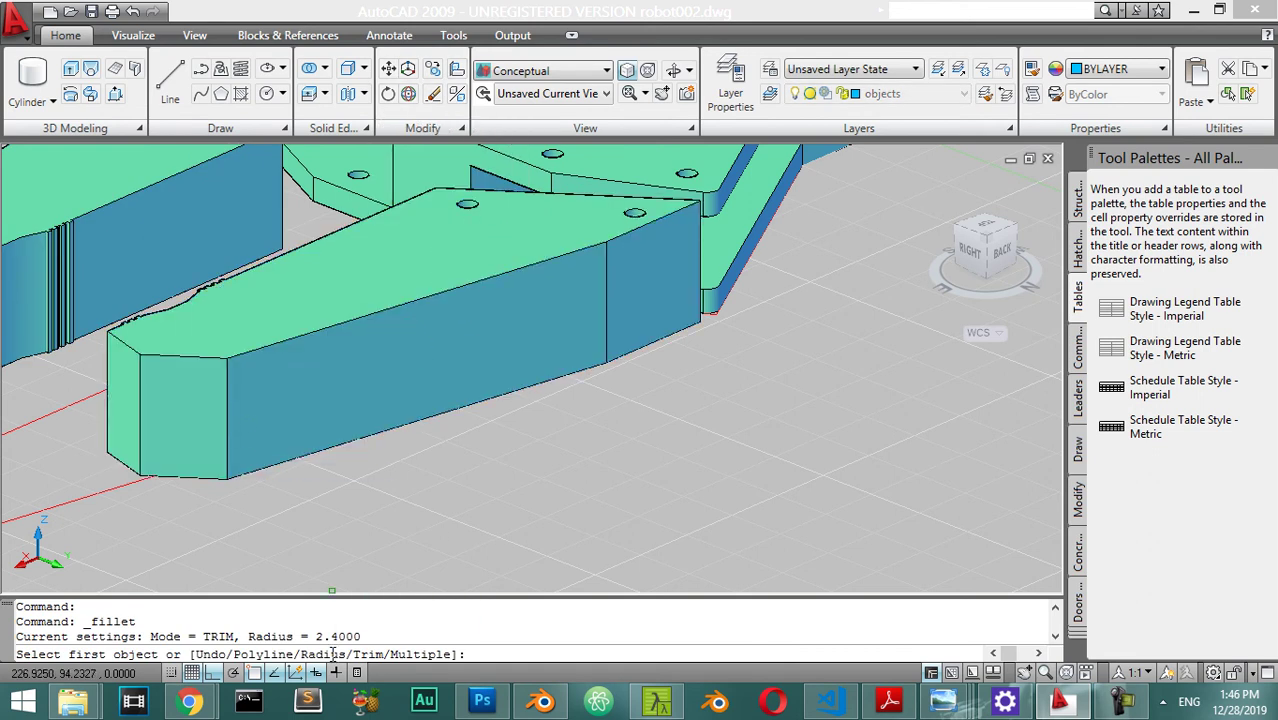
pyautogui.press('Return')
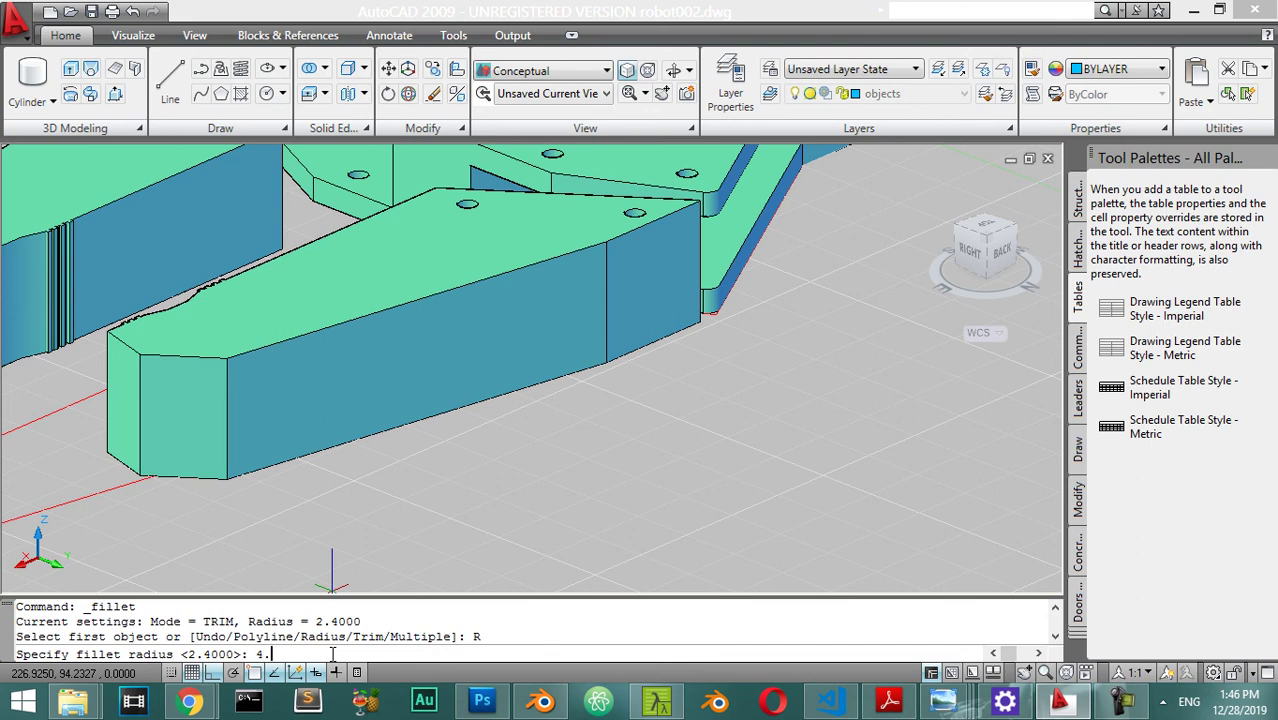
pyautogui.press('BackSpace')
pyautogui.press('BackSpace')
pyautogui.write('3.5')
pyautogui.press('Return')
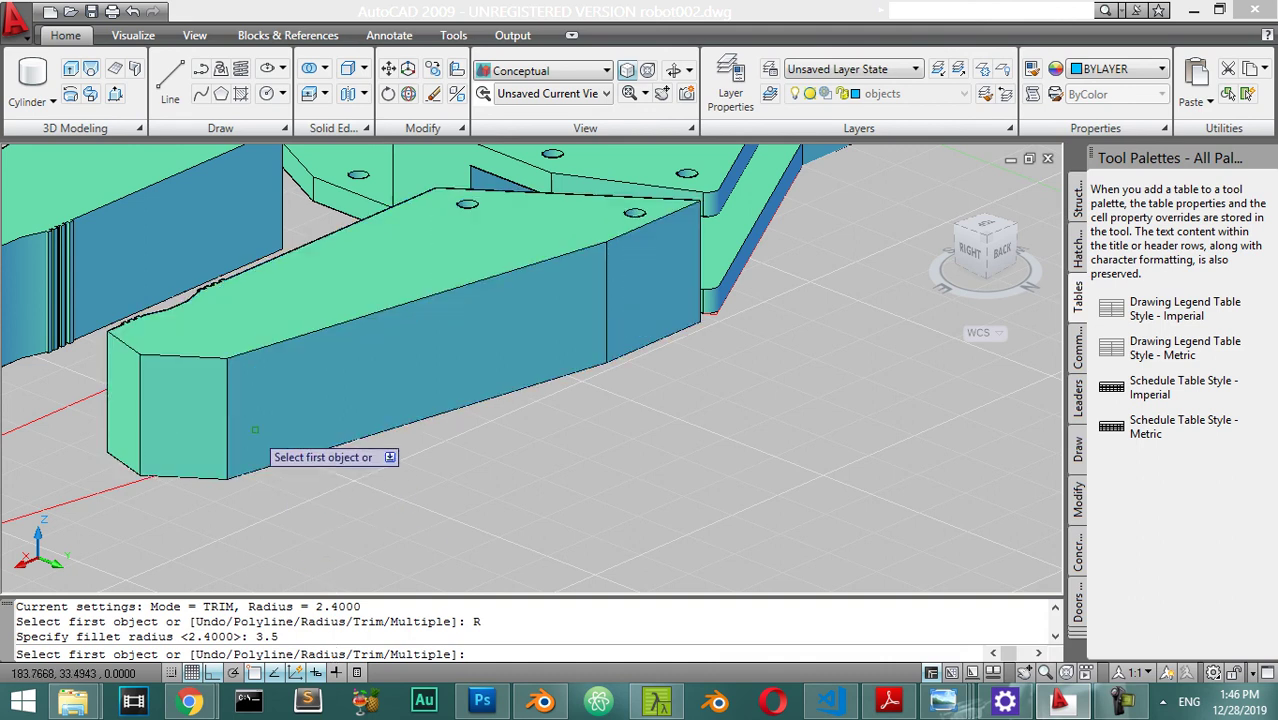
pyautogui.click(224, 410)
pyautogui.press('Return')
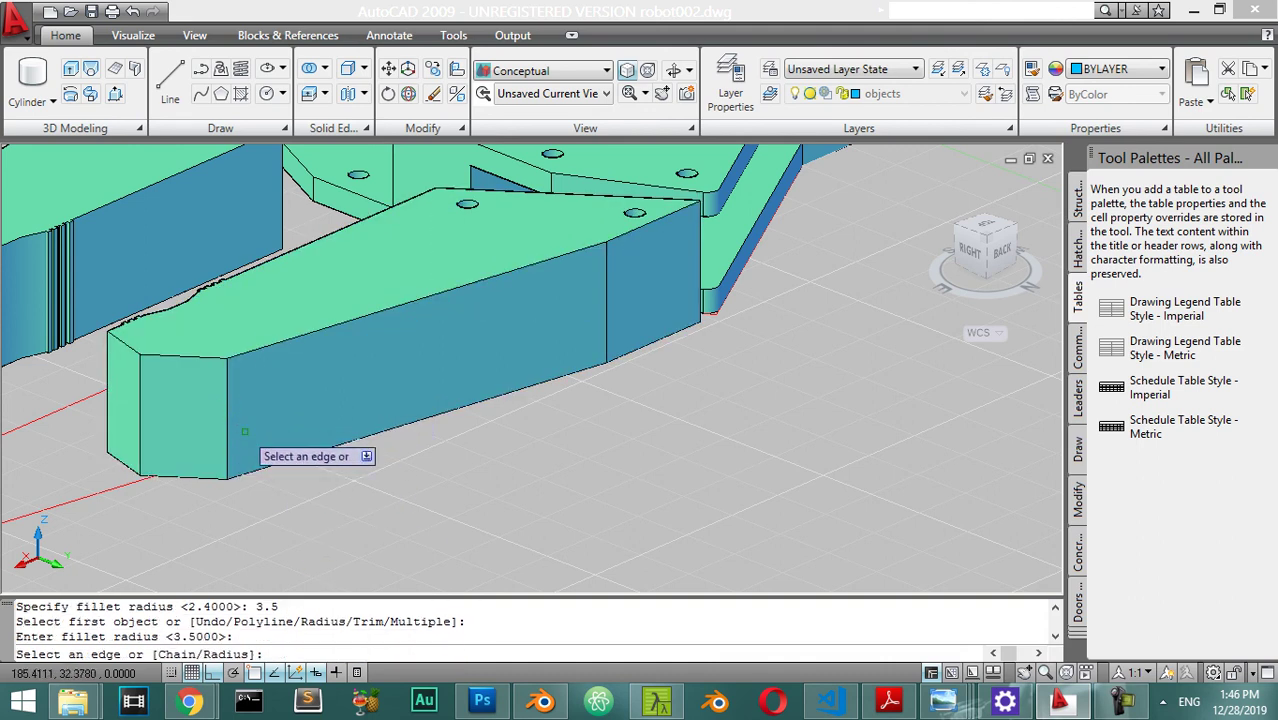
pyautogui.scroll(5, 277, 370)
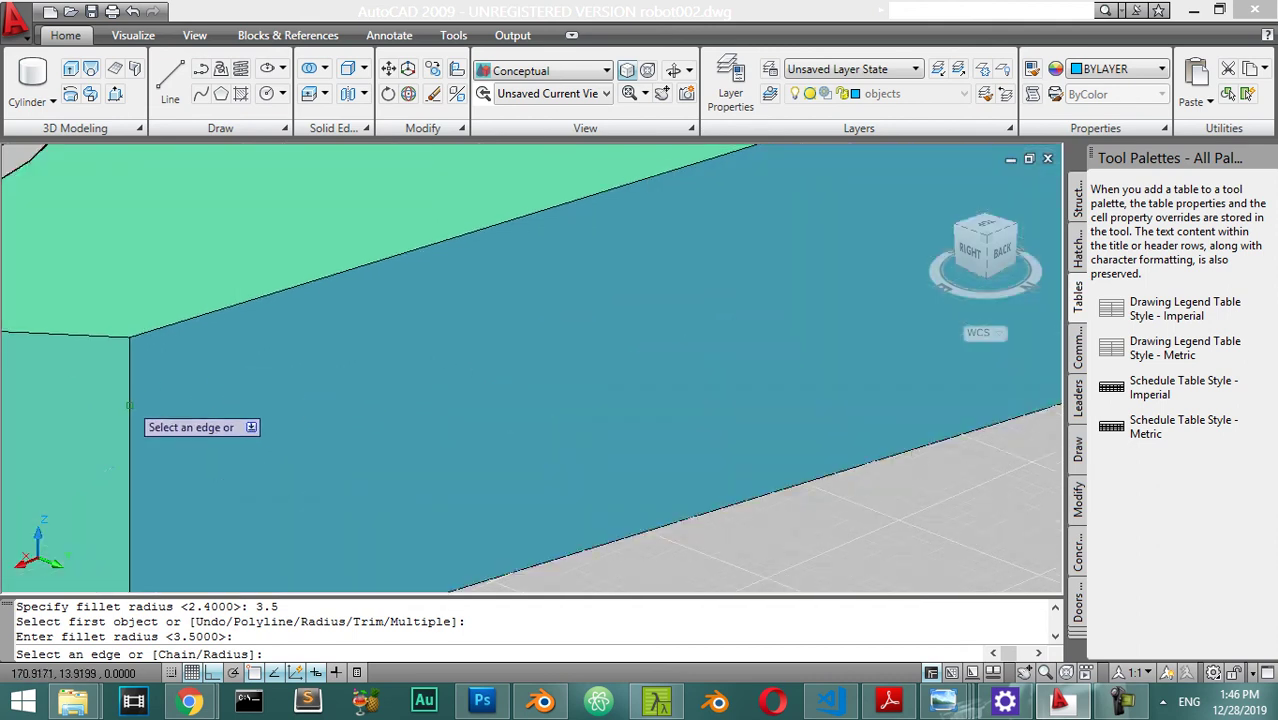